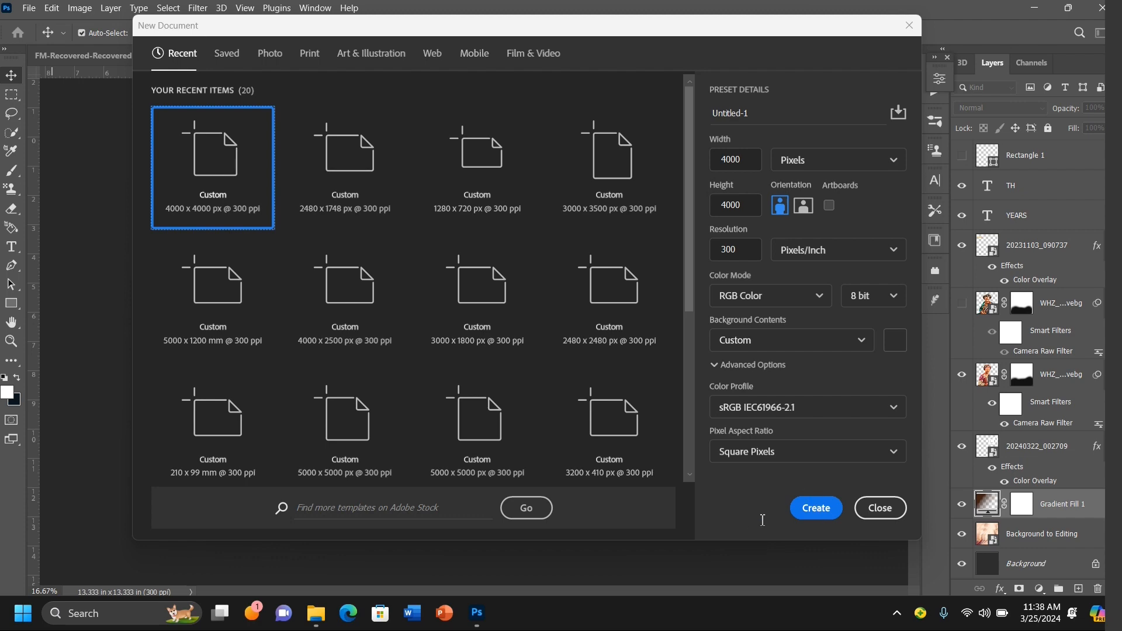
Step: Create a new 4000 x 4000 px document at 300 ppi
click(826, 510)
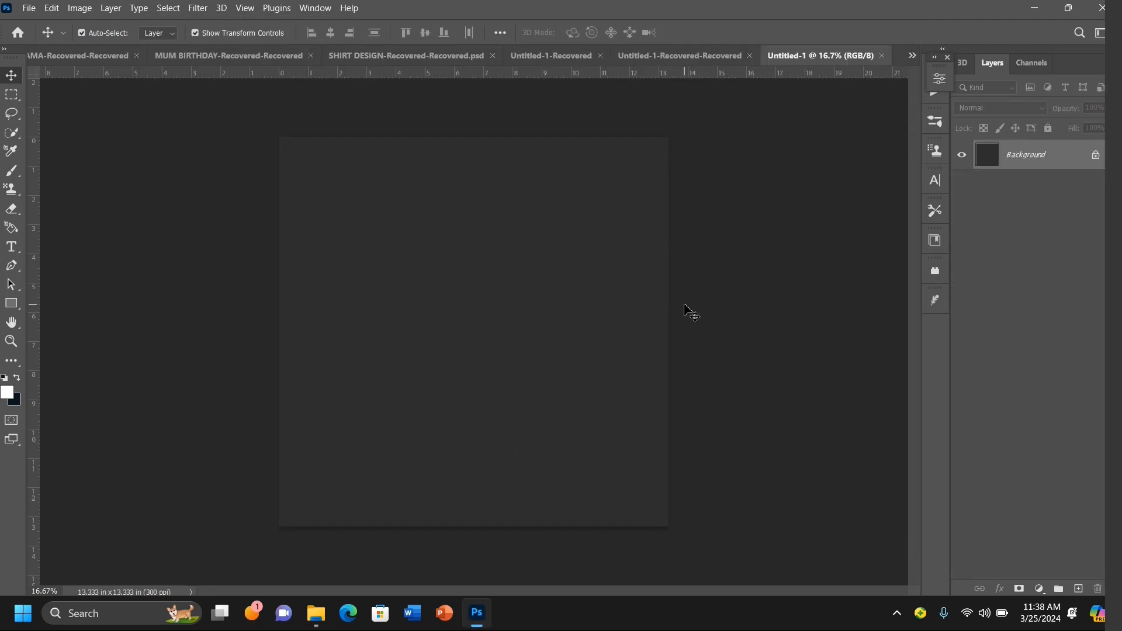
Step: Place the image Background to Editing.jpeg from the BIRTHDAY FLYER TUTORIAL FILES folder as an embedded layer
click(28, 9)
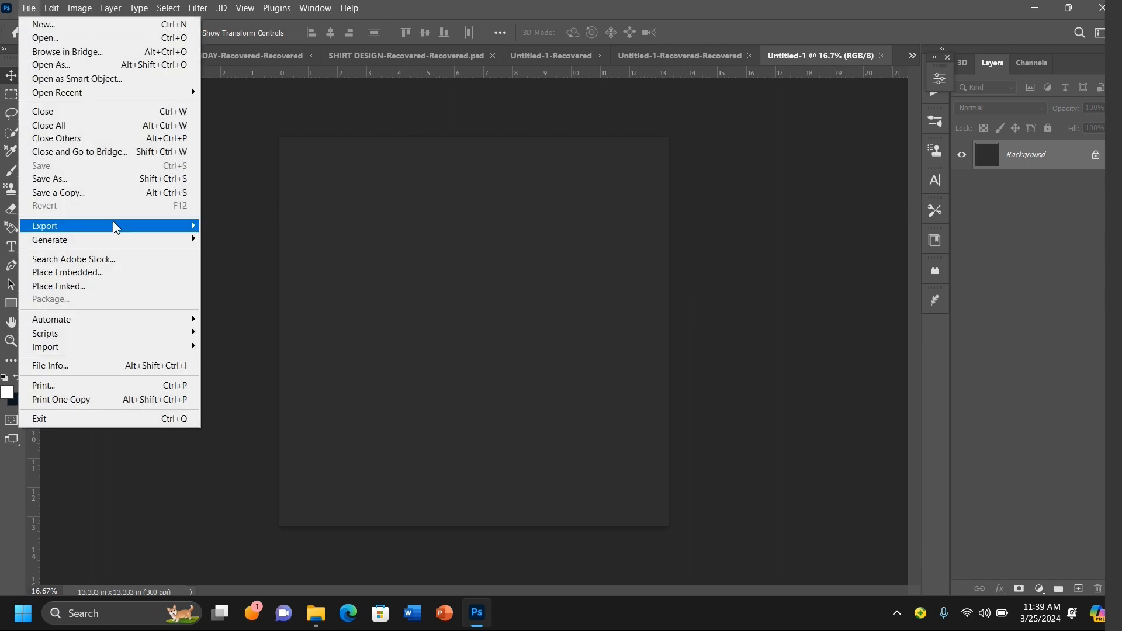
click(104, 274)
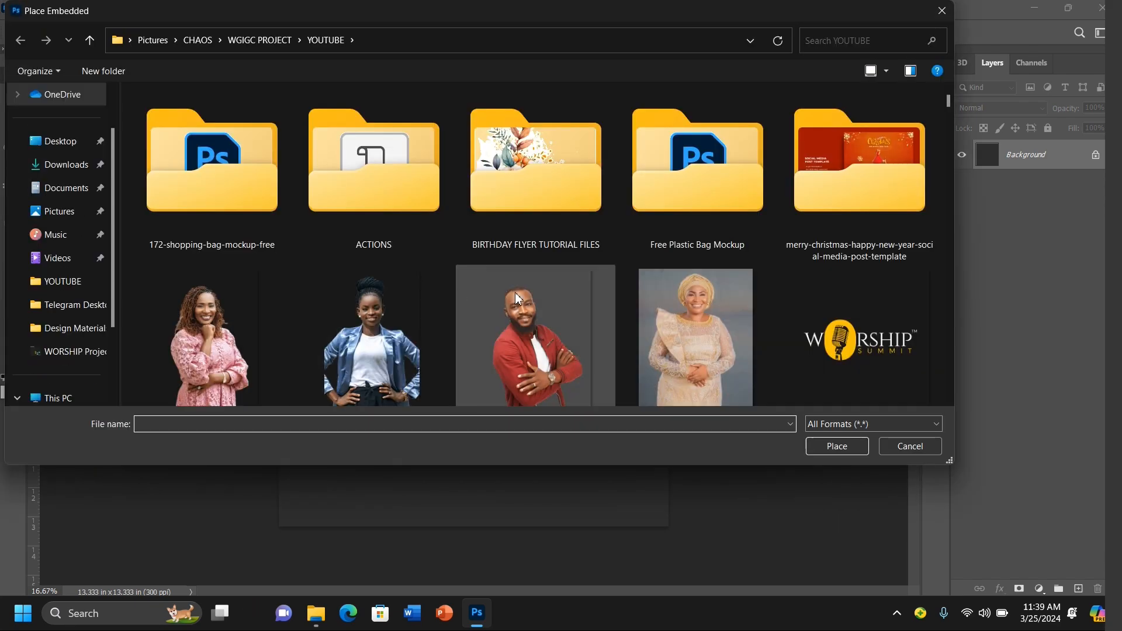
scroll(458, 295, down, 5)
scroll(458, 294, up, 5)
double_click(514, 176)
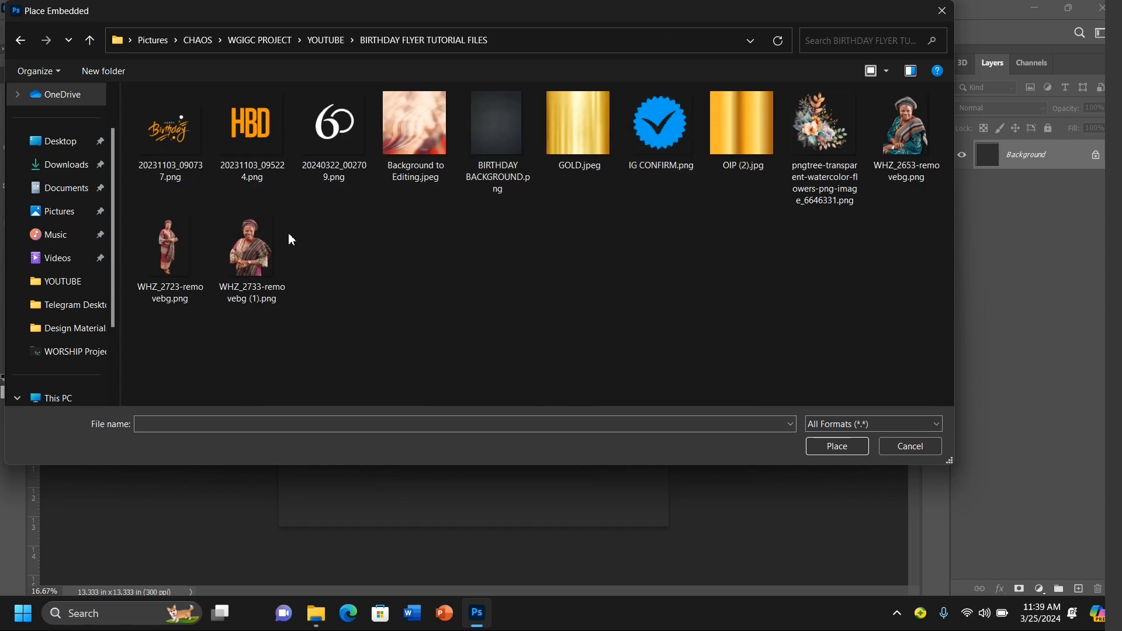
double_click(428, 111)
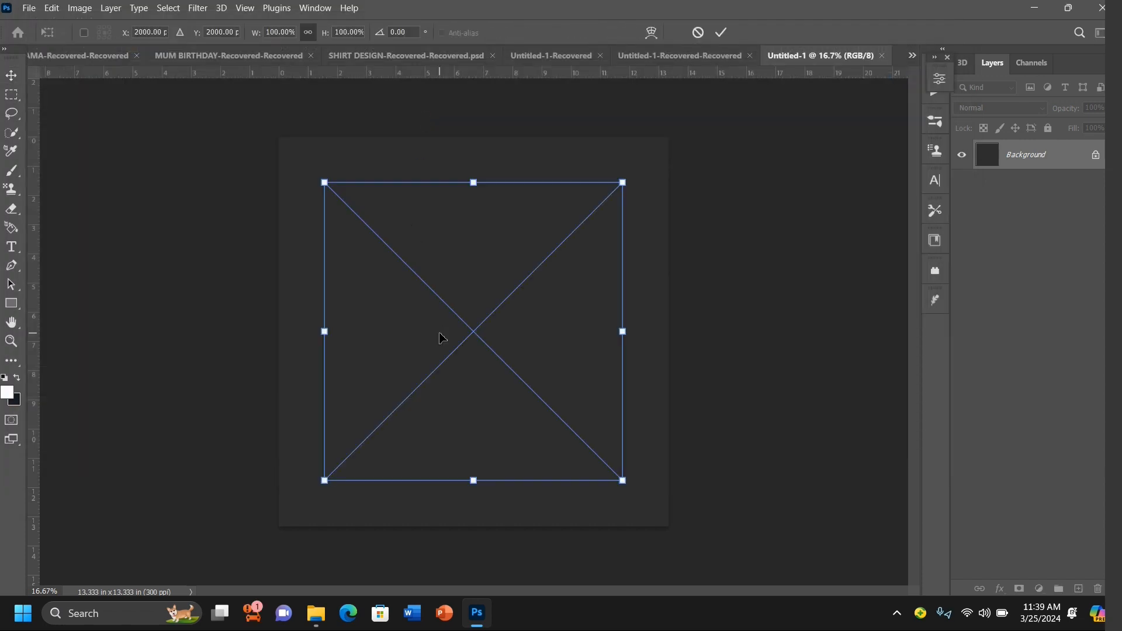
Step: Stretch the placed background image until it covers the whole canvas and commit the transform
drag(479, 182, 482, 139)
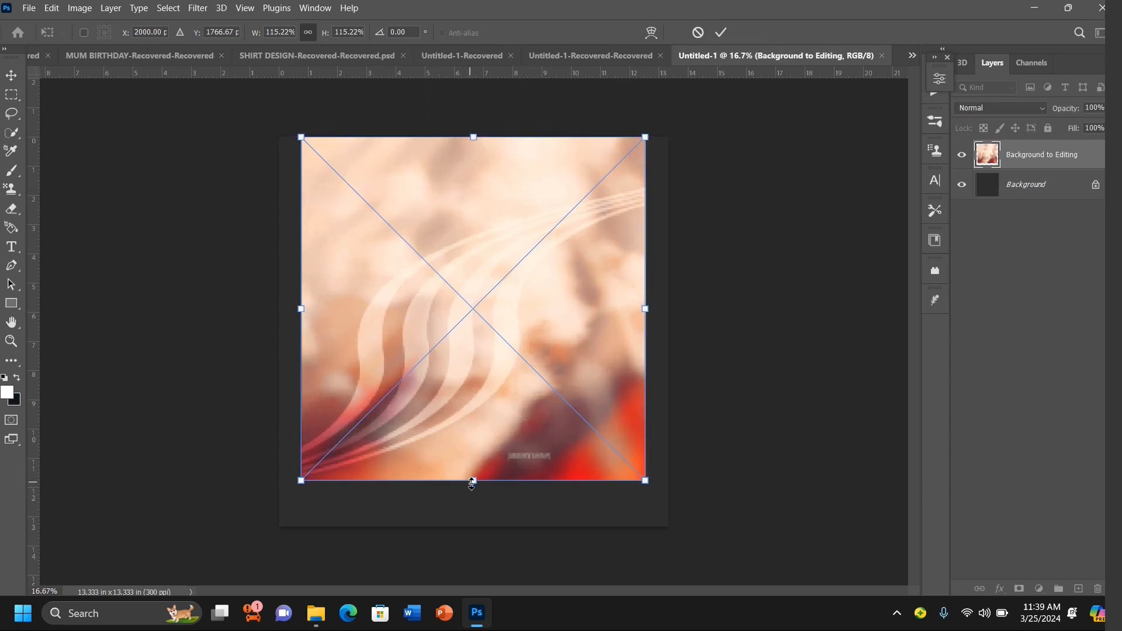
drag(472, 482, 473, 574)
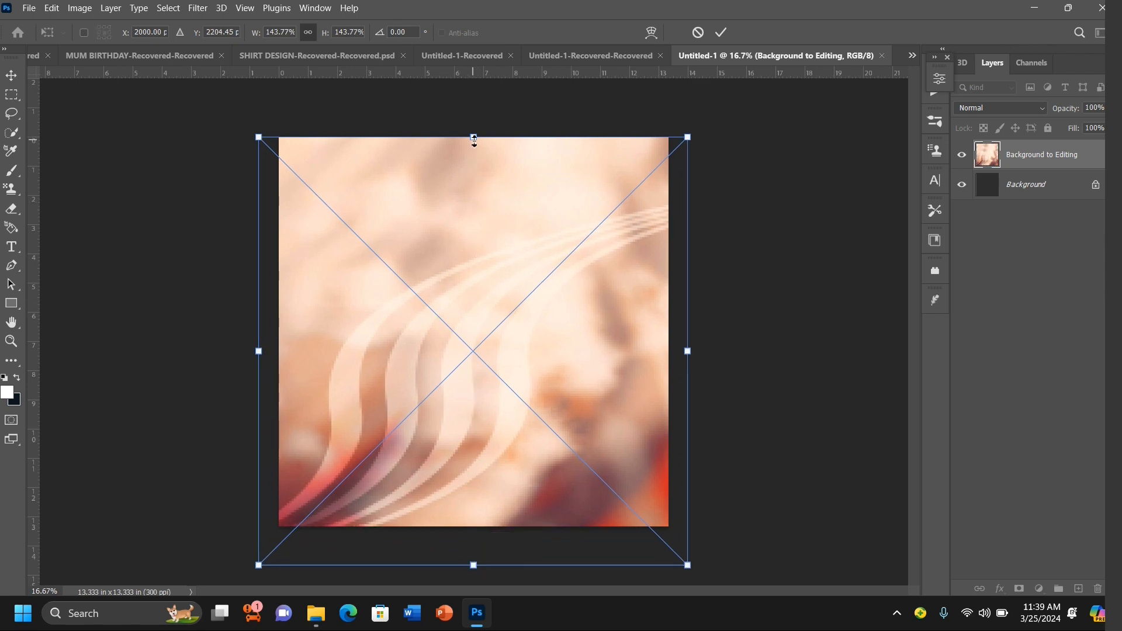
drag(474, 141, 475, 140)
key(Return)
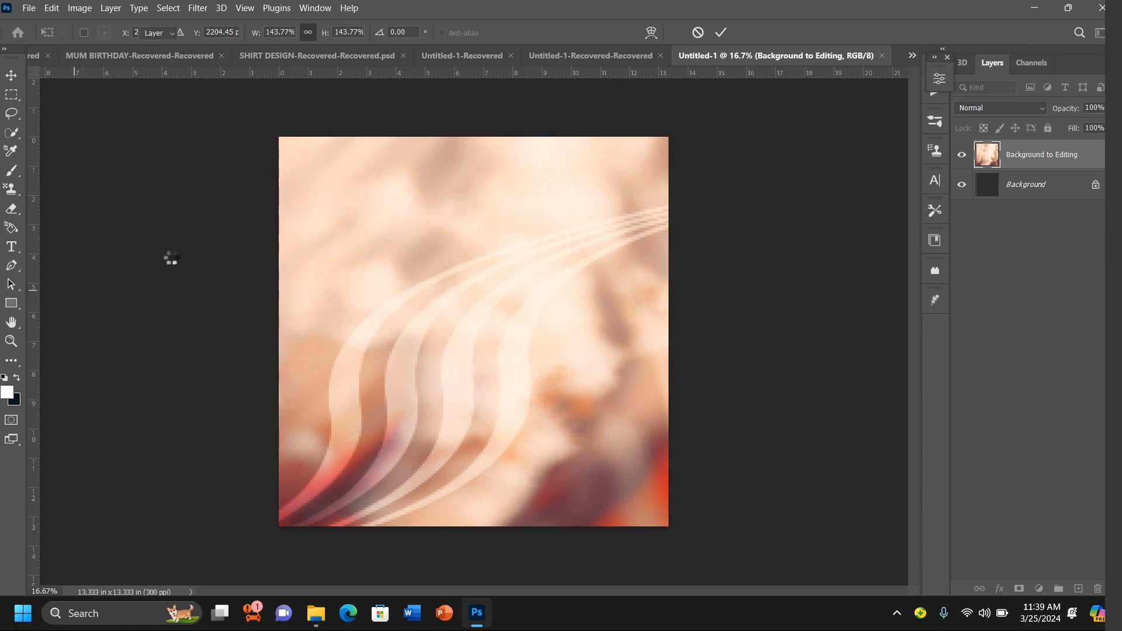
click(781, 337)
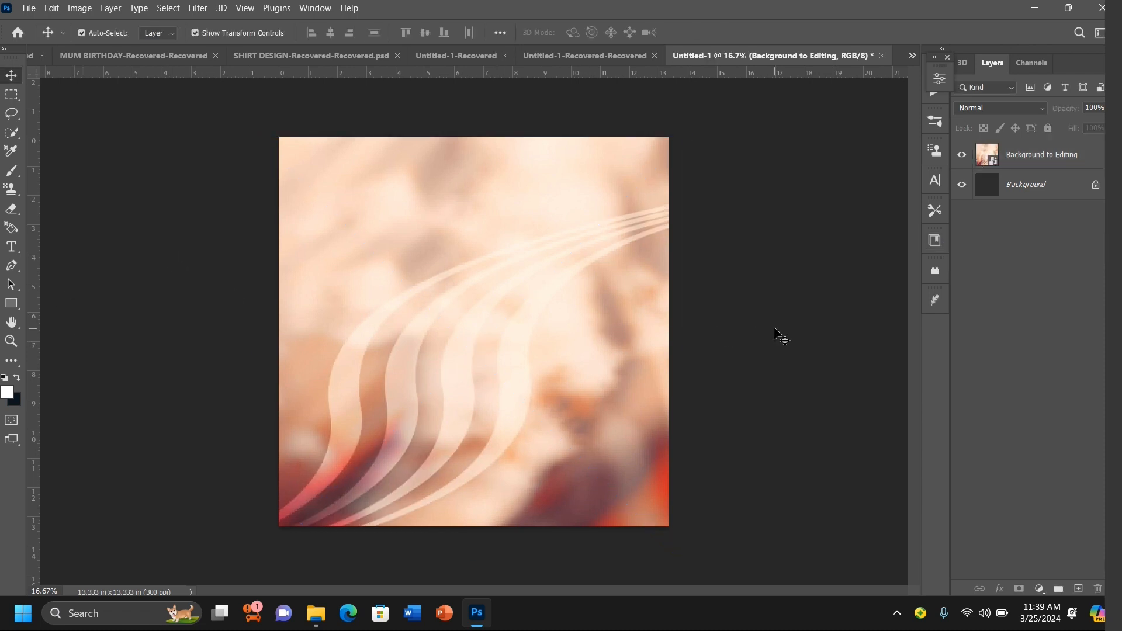
Step: Add a Gradient Fill layer and set the gradient's left color stop to #442211
click(1039, 589)
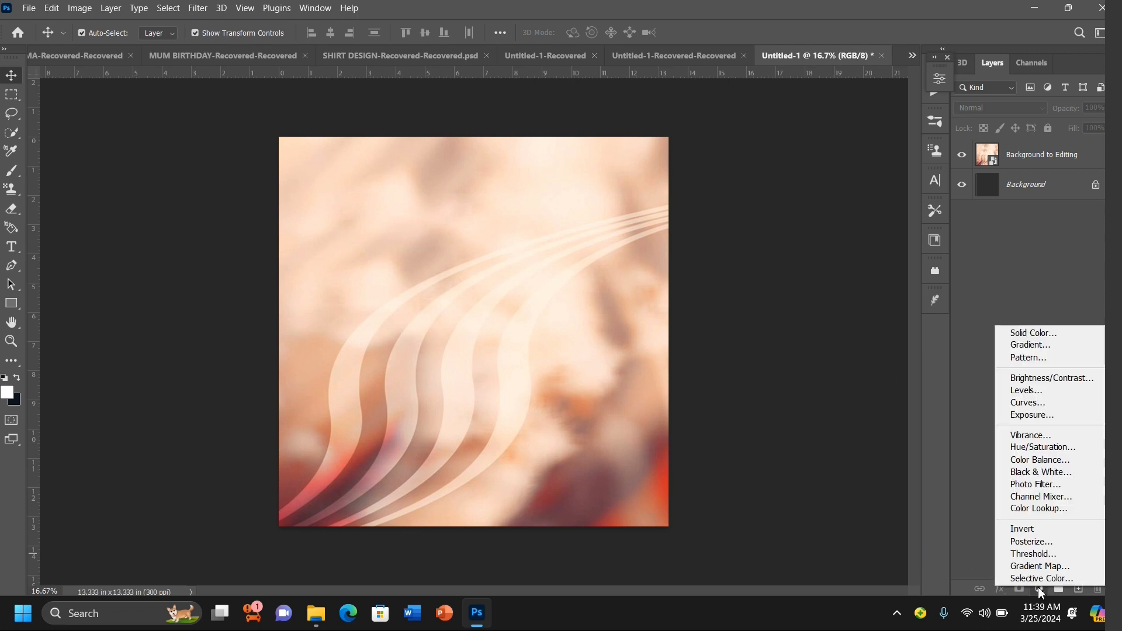
click(1031, 346)
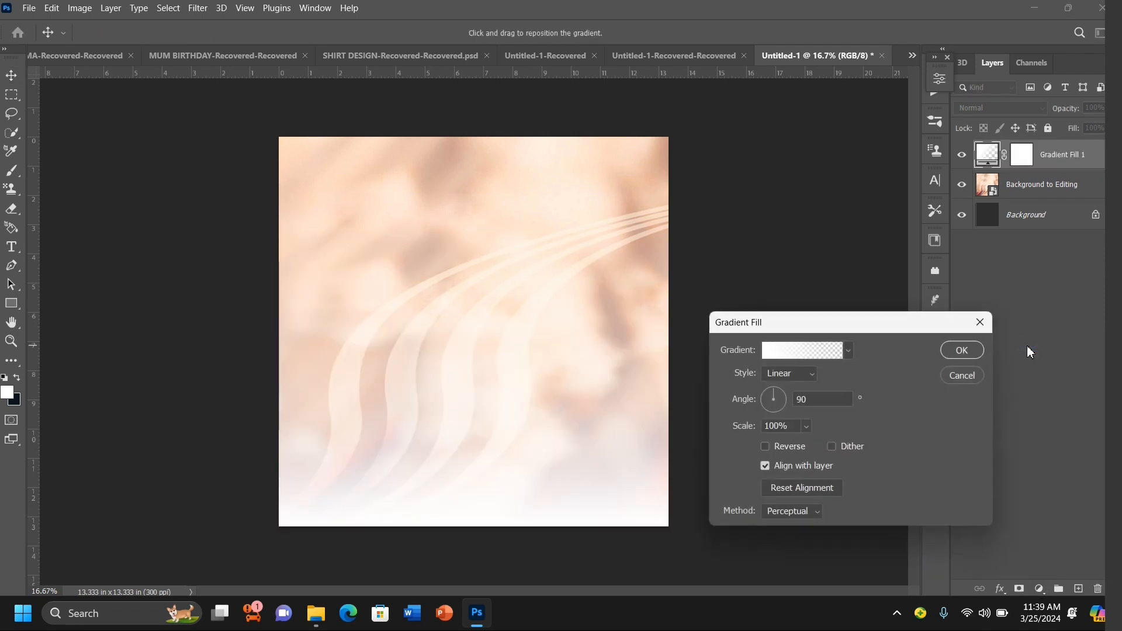
click(768, 353)
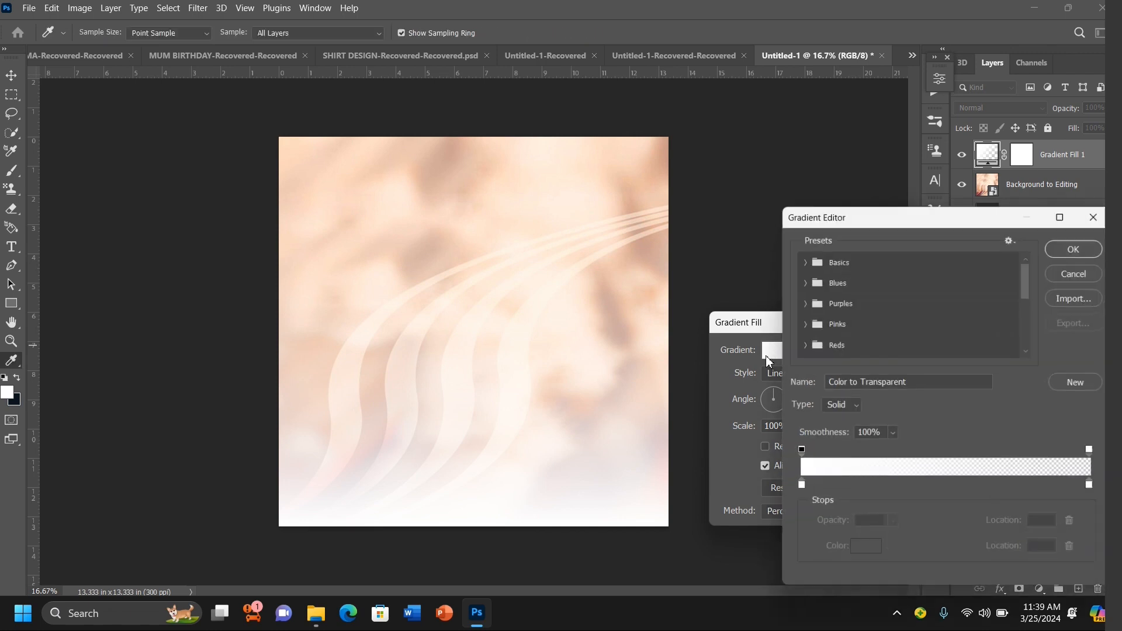
click(800, 488)
click(865, 550)
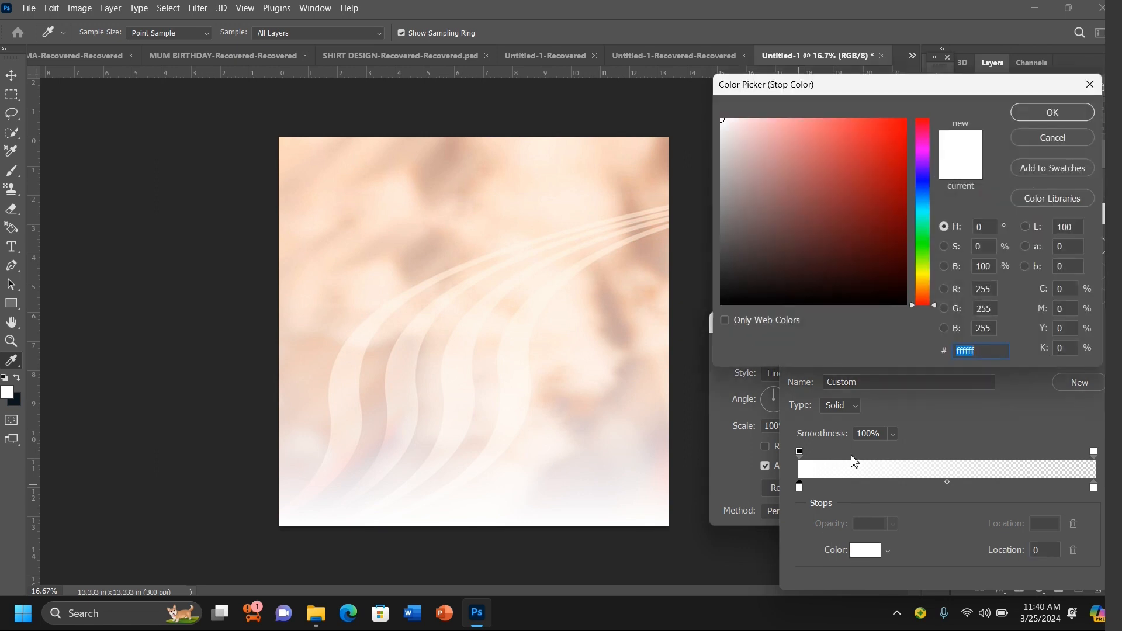
text(442211)
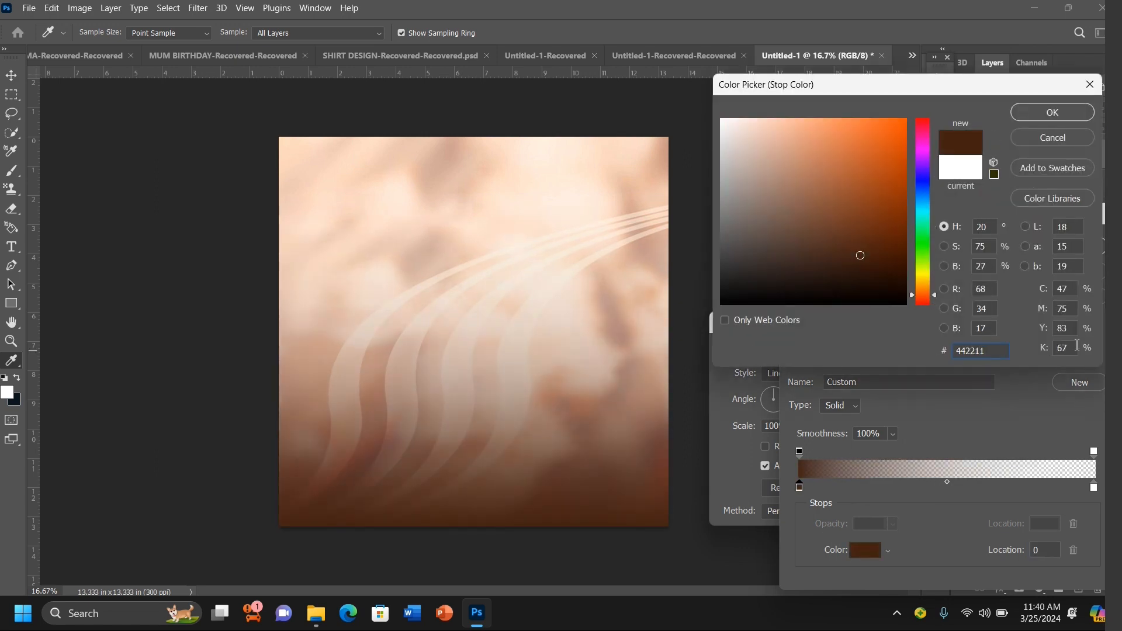
click(1048, 120)
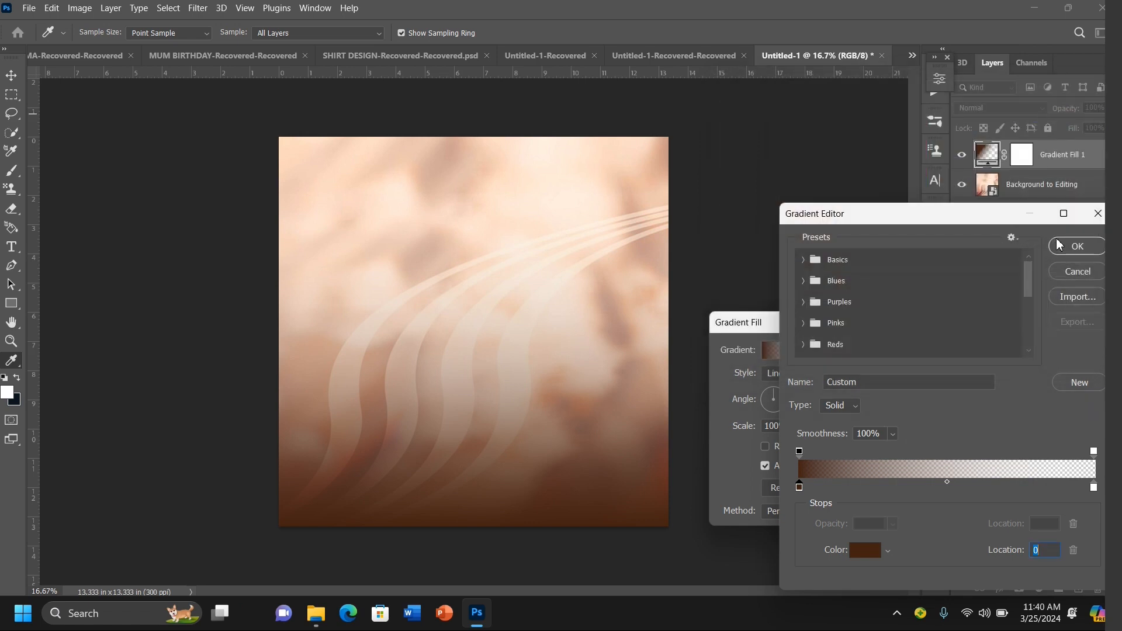
Step: Set the gradient's right color stop to #442211 as well and confirm the gradient editor
click(1094, 488)
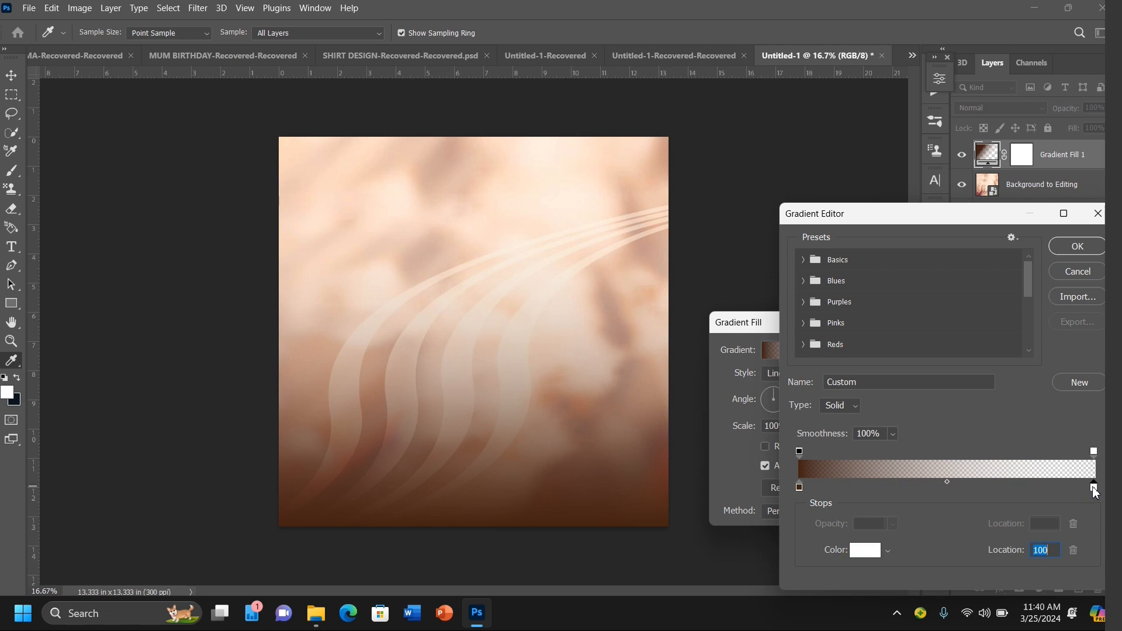
click(871, 560)
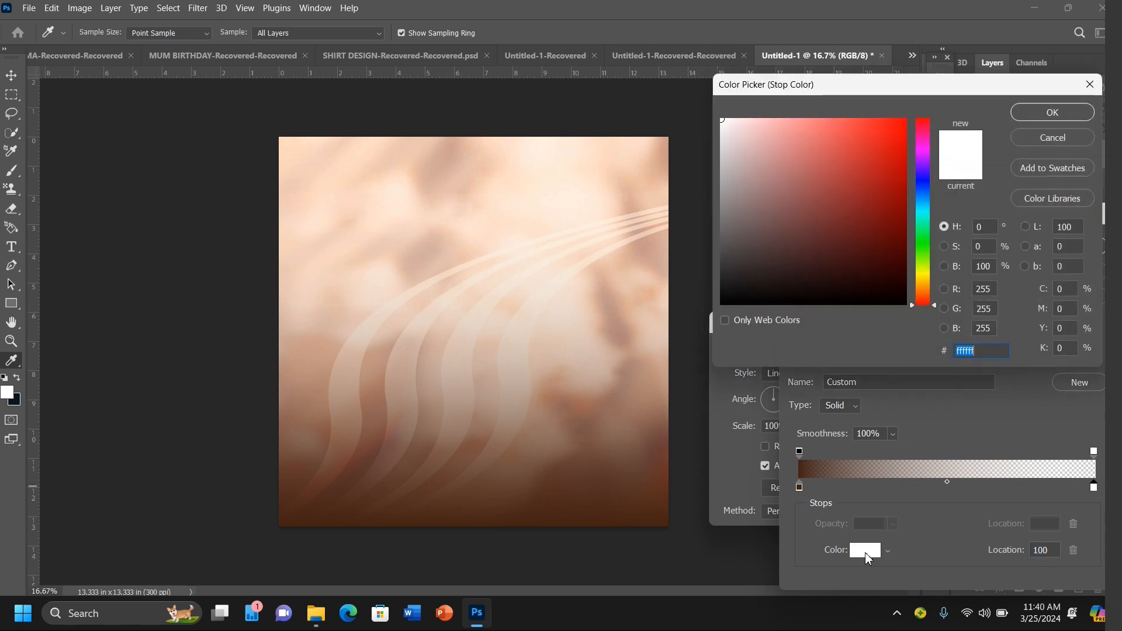
text(442211)
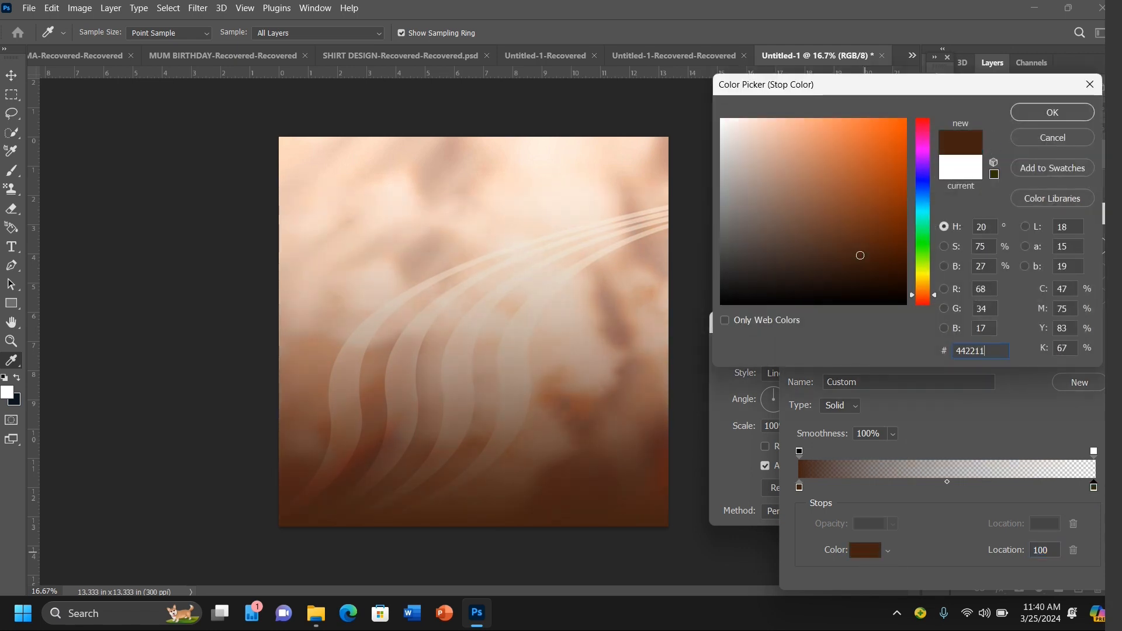
click(1038, 118)
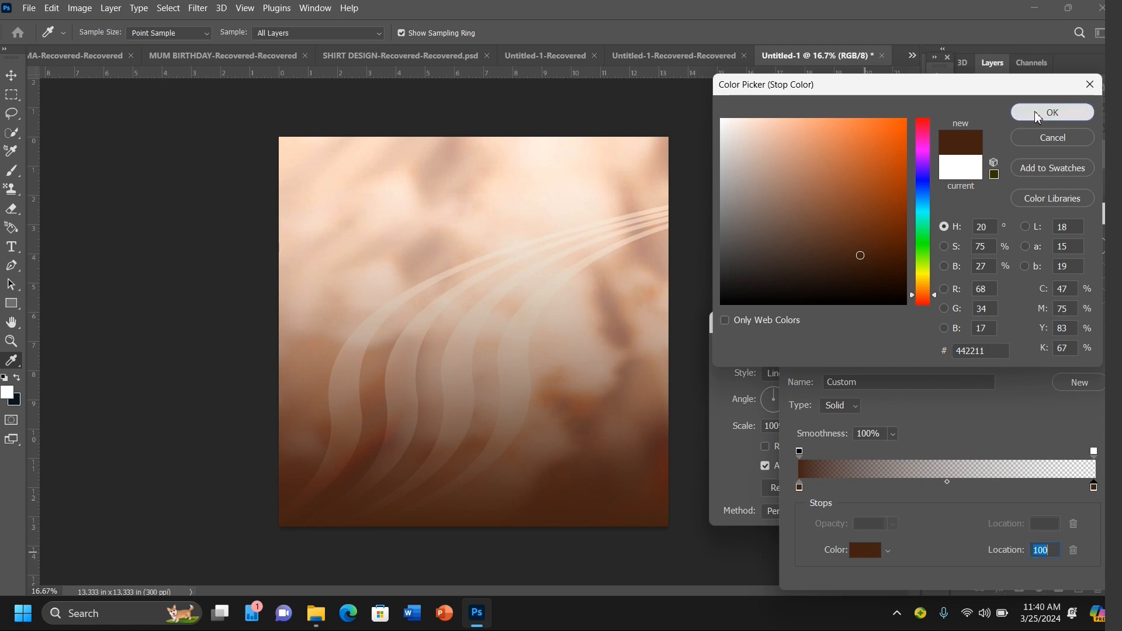
click(1078, 247)
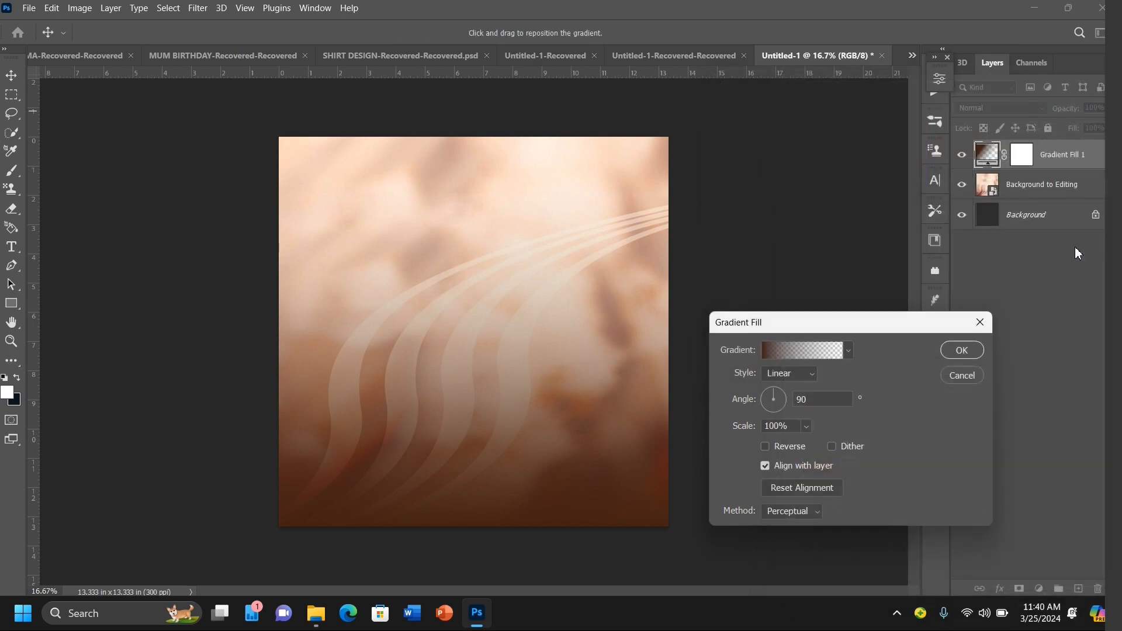
Step: Shift the gradient upward on the canvas and confirm the Gradient Fill settings
drag(521, 458, 522, 402)
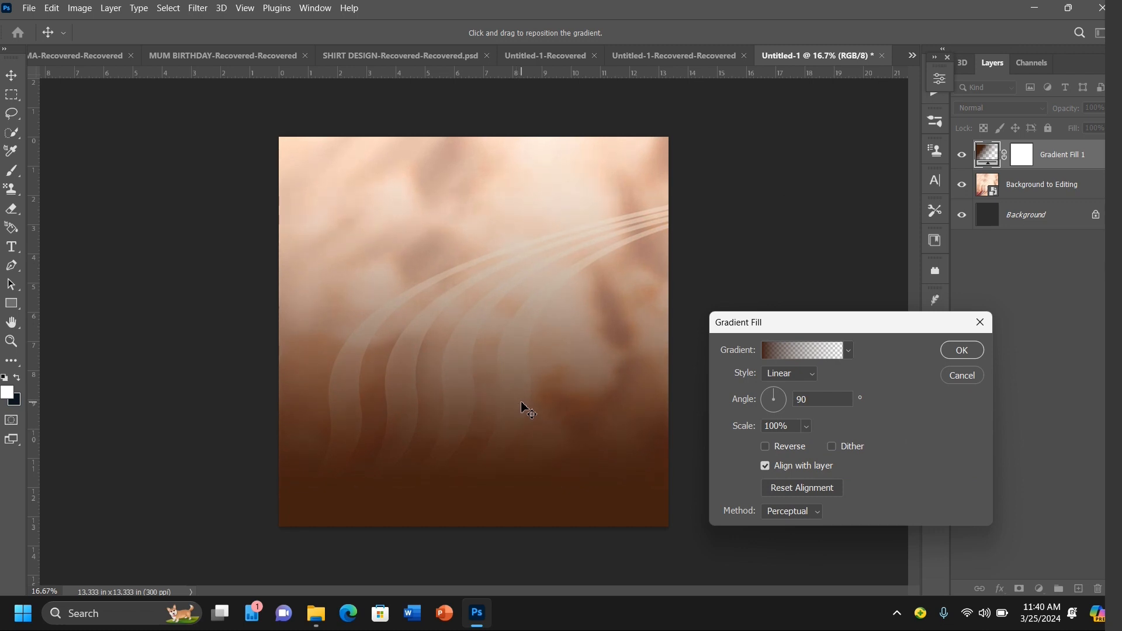
click(963, 350)
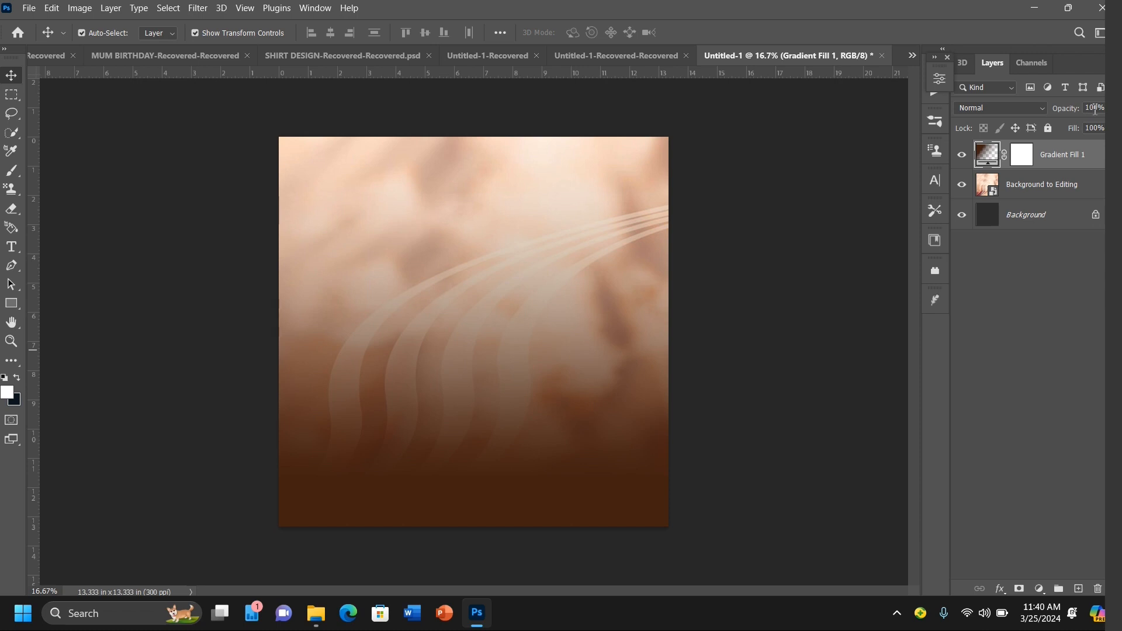
Step: Set the Gradient Fill layer's opacity to 95%
key(BackSpace)
key(BackSpace)
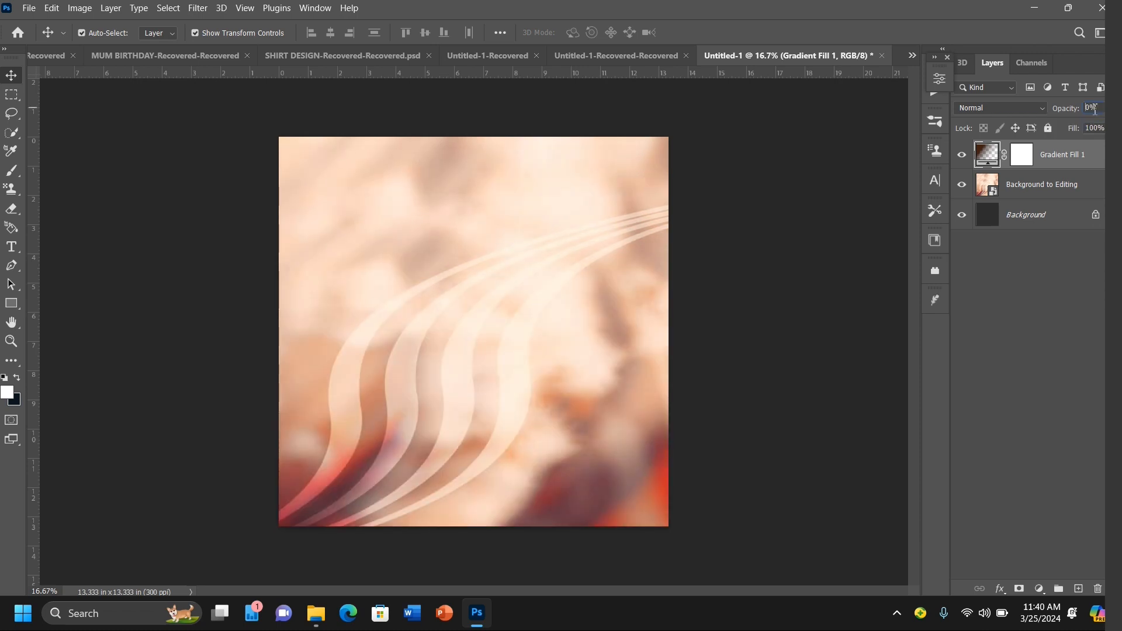
text(8)
key(BackSpace)
text(90)
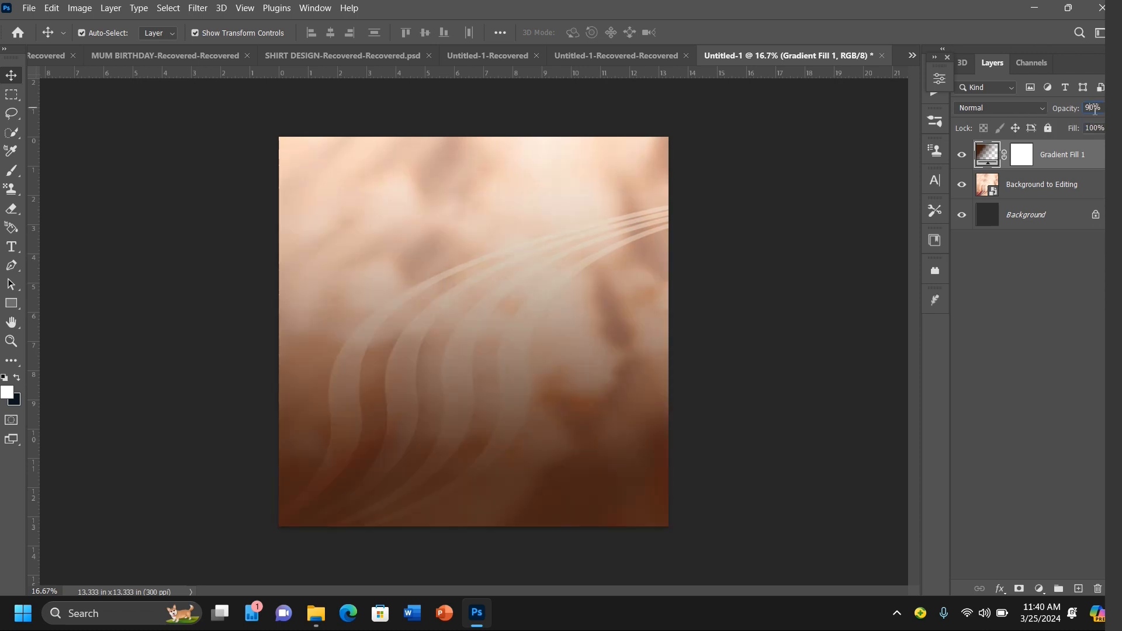
key(BackSpace)
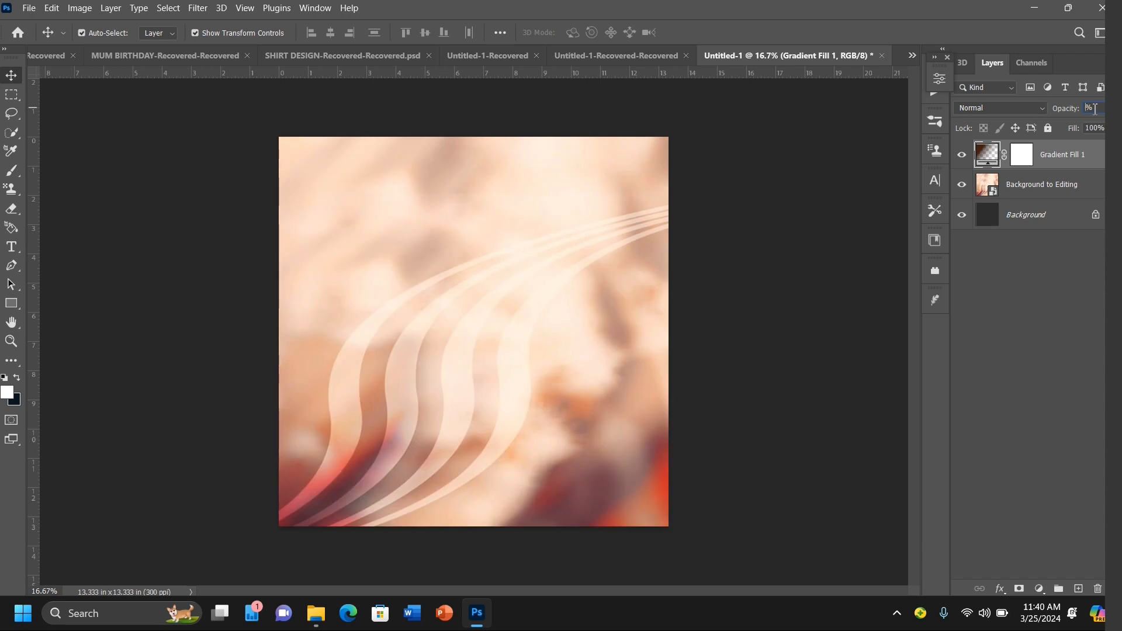
text(95)
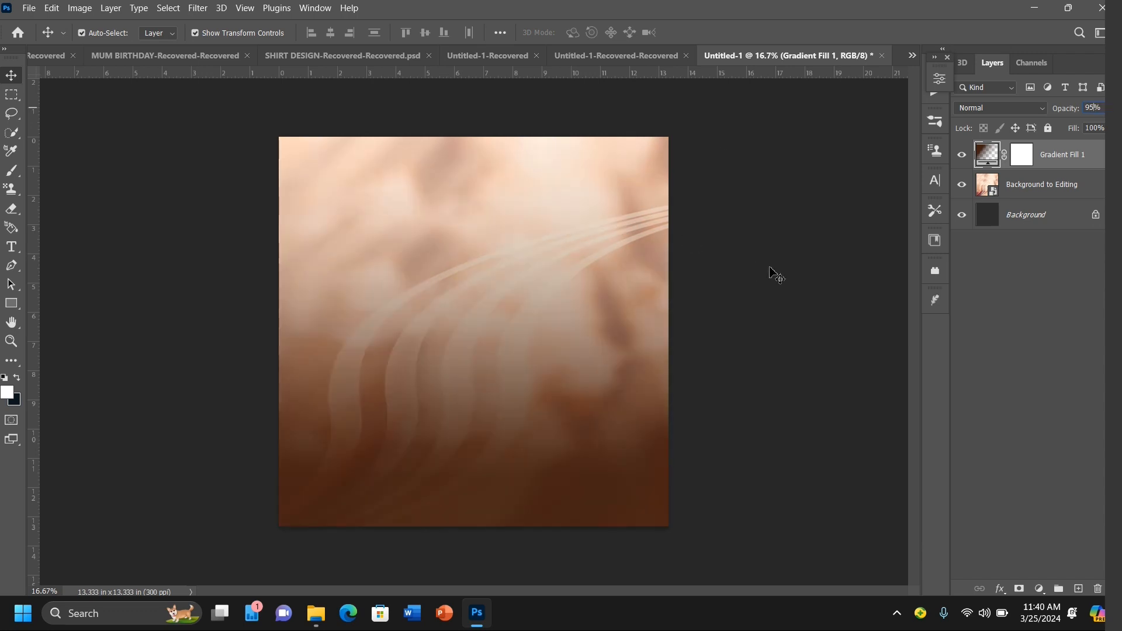
click(790, 278)
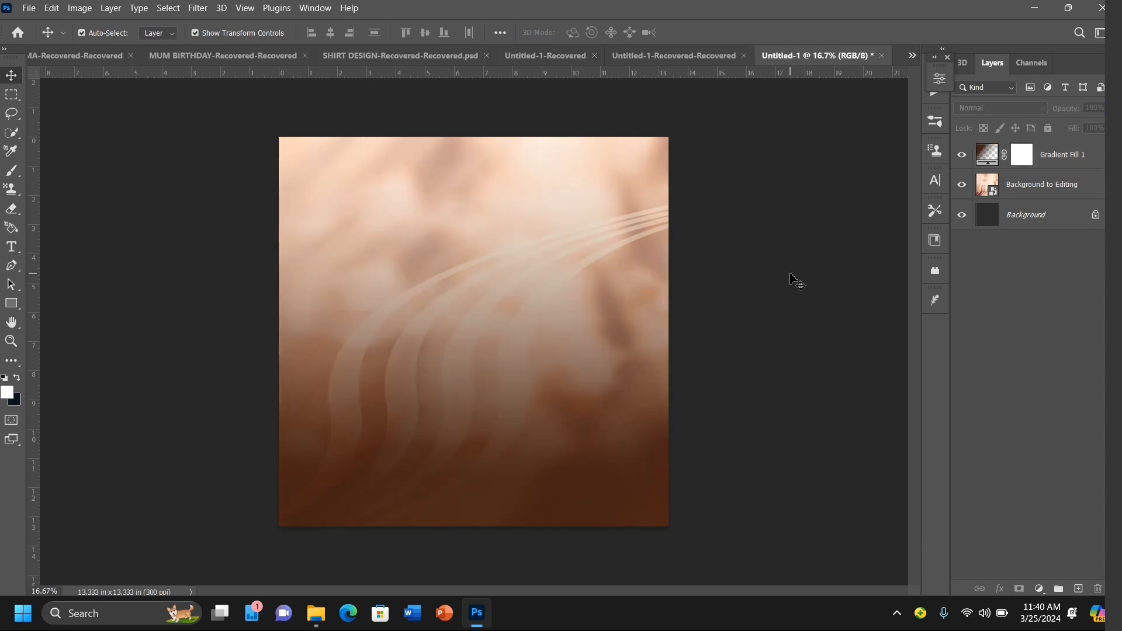
click(30, 8)
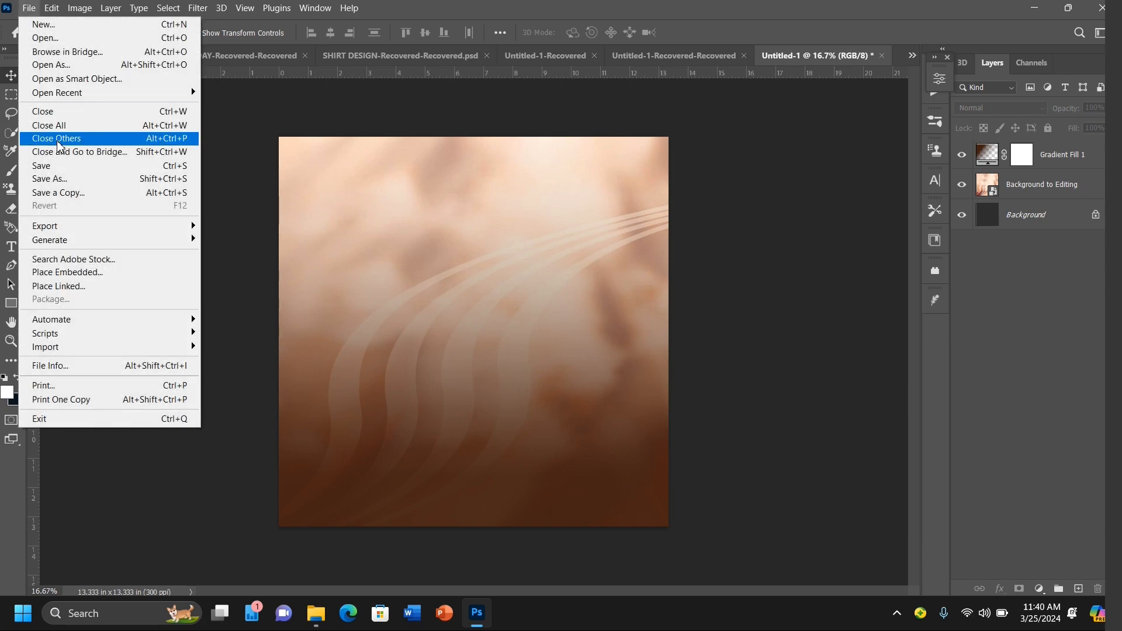
click(99, 273)
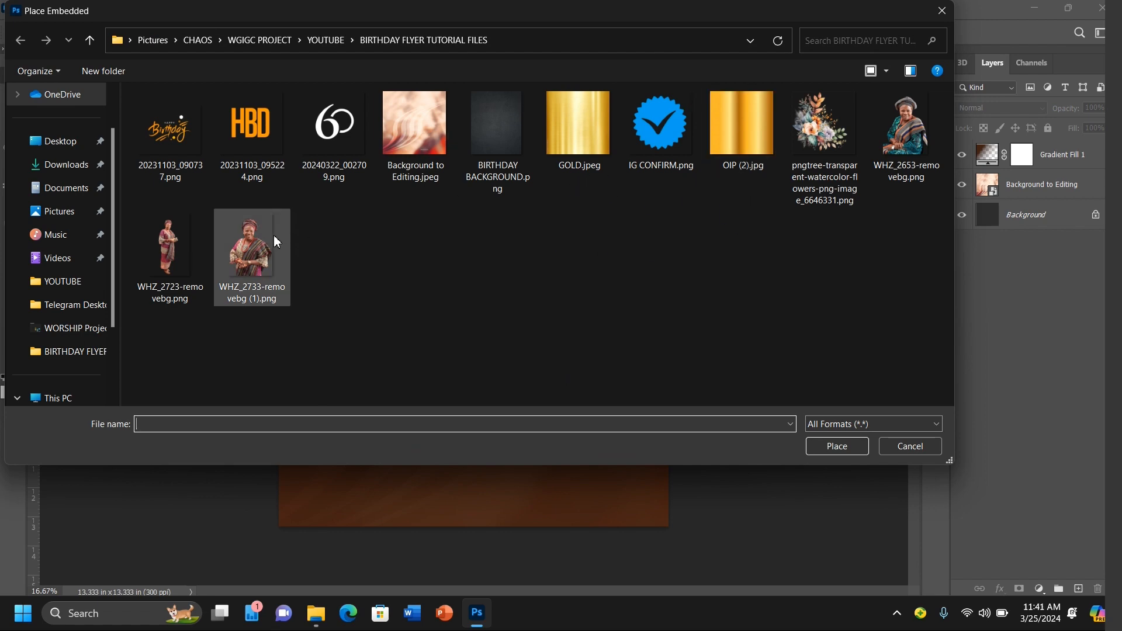
double_click(253, 246)
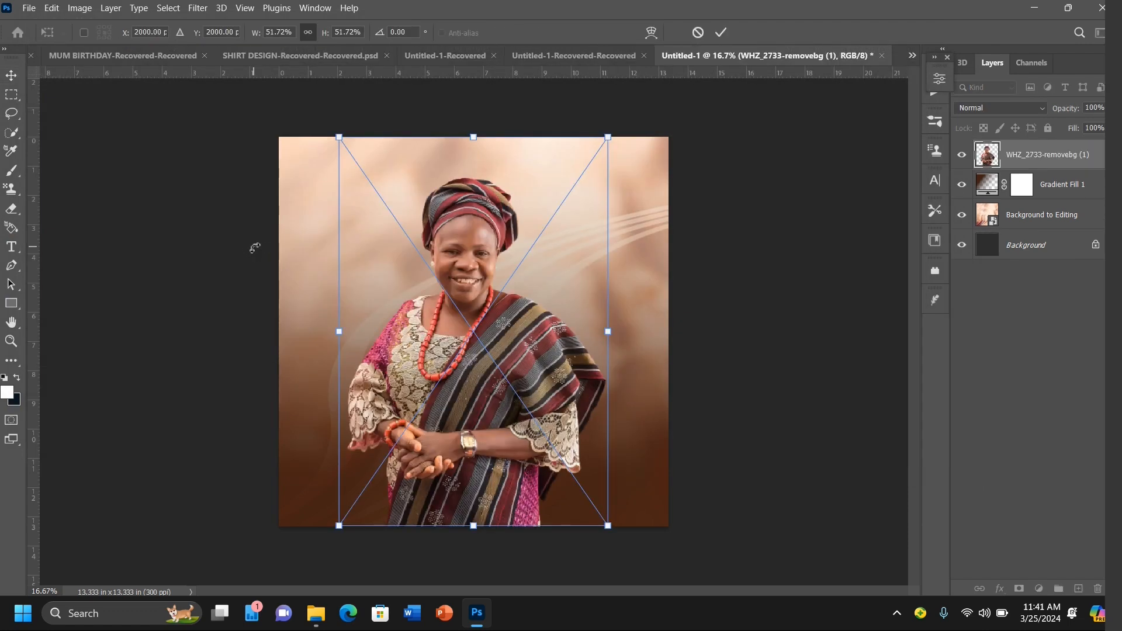
key(Escape)
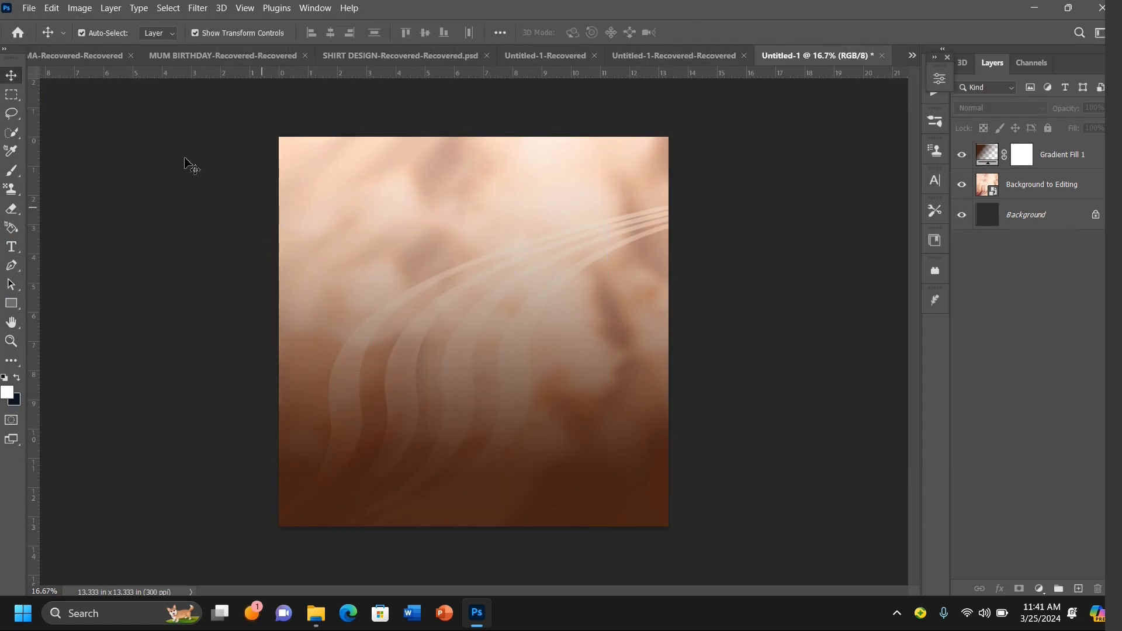
Step: Place the image WHZ_2723-removebg.png into the flyer as an embedded layer
click(29, 7)
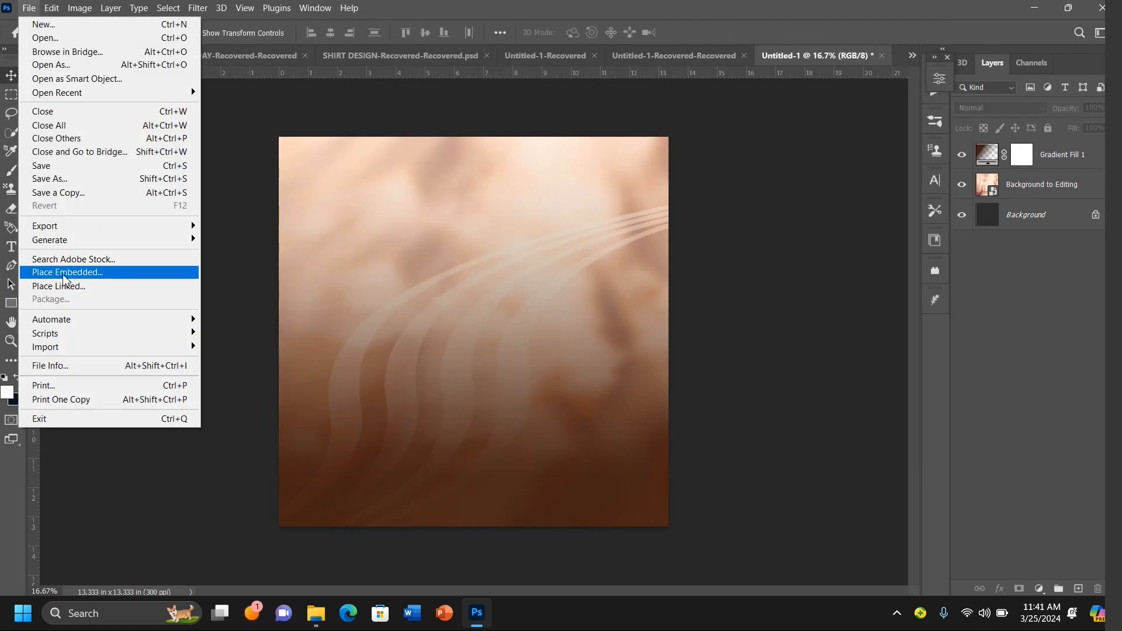
click(61, 274)
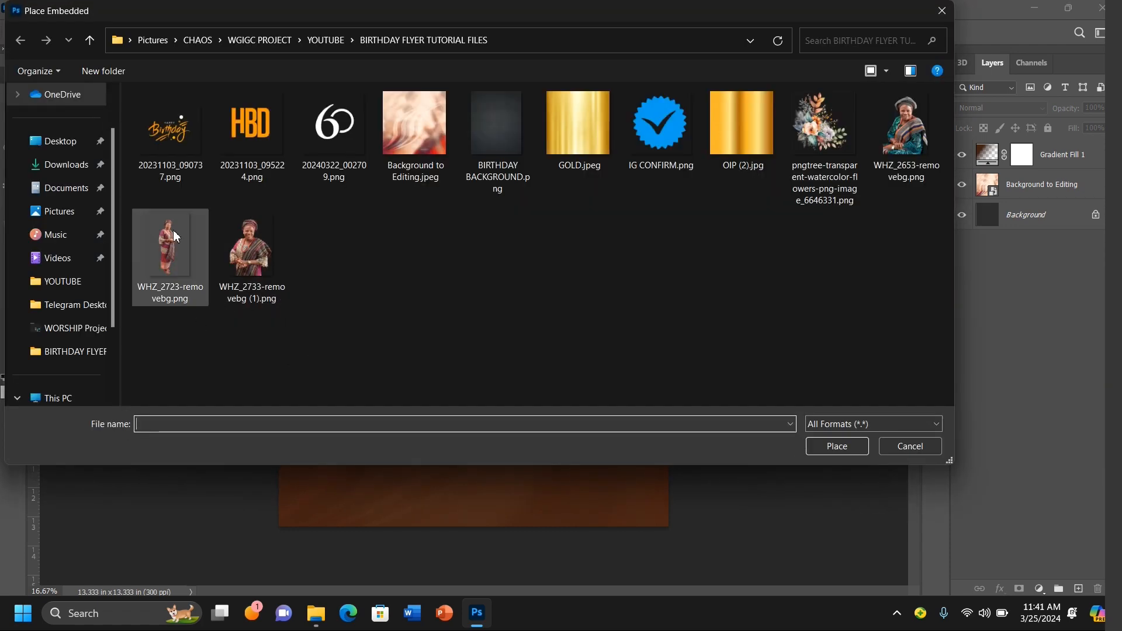
double_click(171, 229)
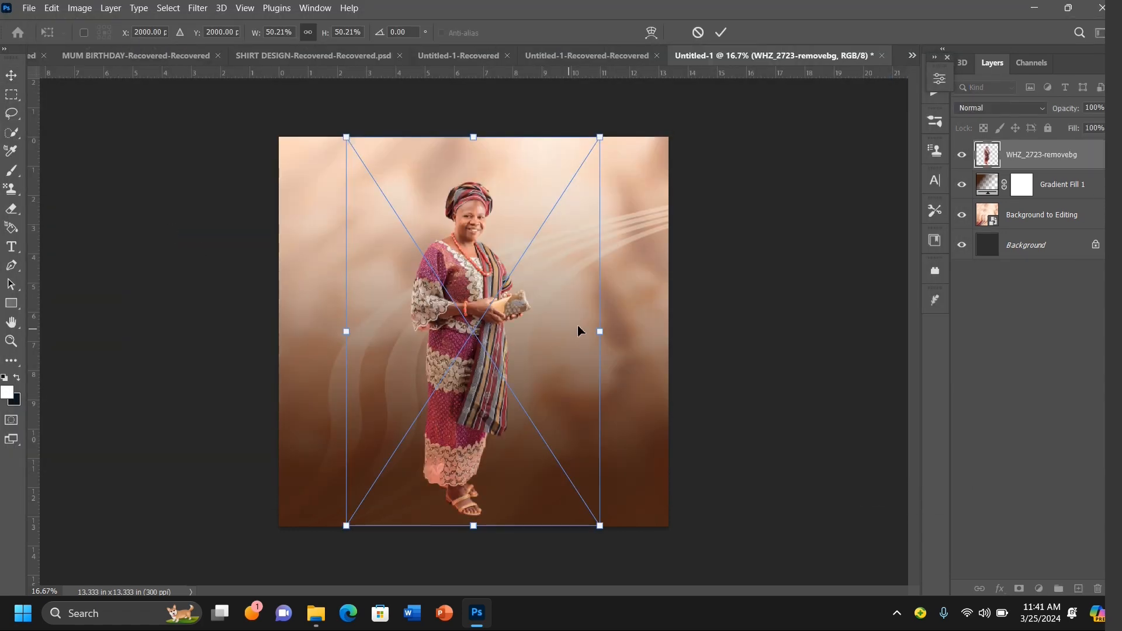
Step: Enlarge the placed photo to about 124.5% and position it so the celebrant's upper body fills the canvas
drag(606, 329, 919, 362)
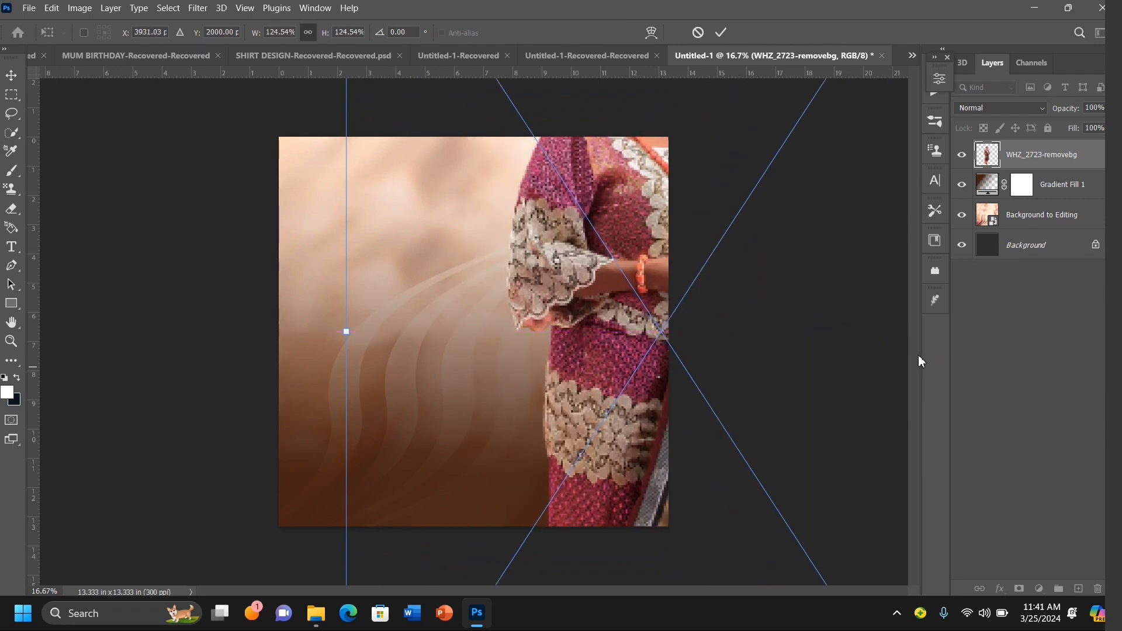
drag(625, 288, 460, 473)
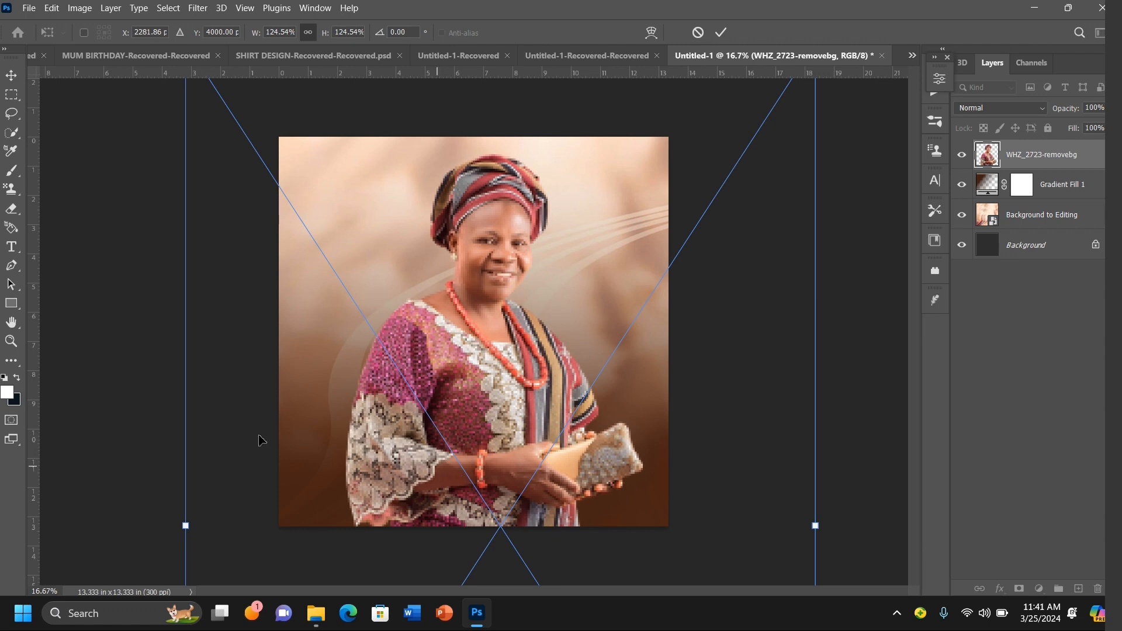
key(Return)
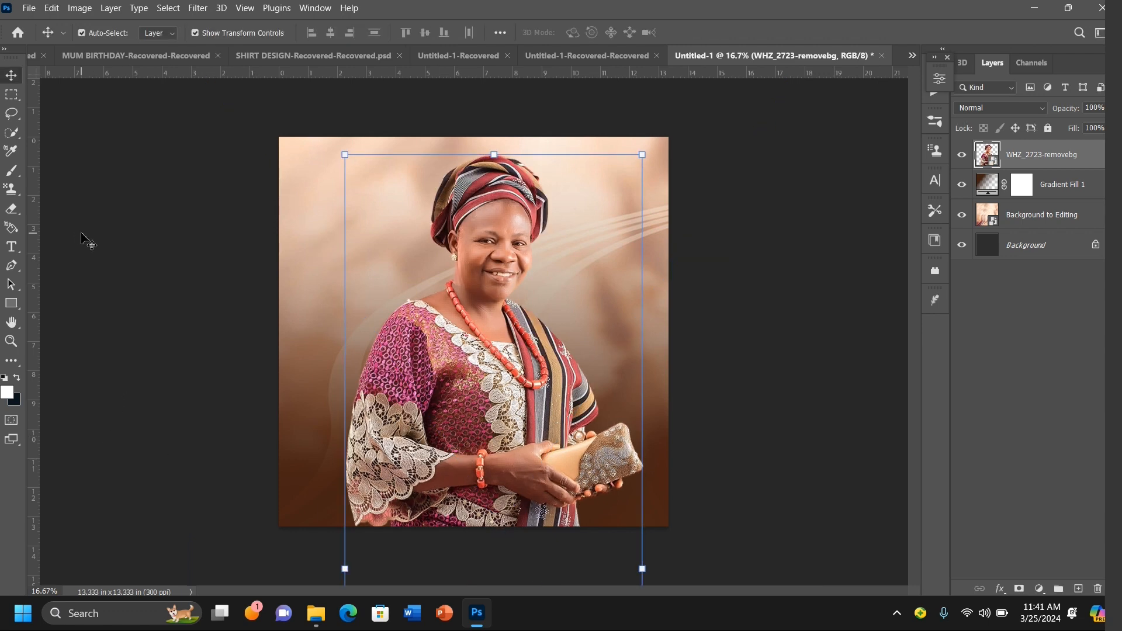
Step: Nudge the photo slightly left and down to fine-tune its placement
drag(418, 290, 416, 289)
key(shift+Left)
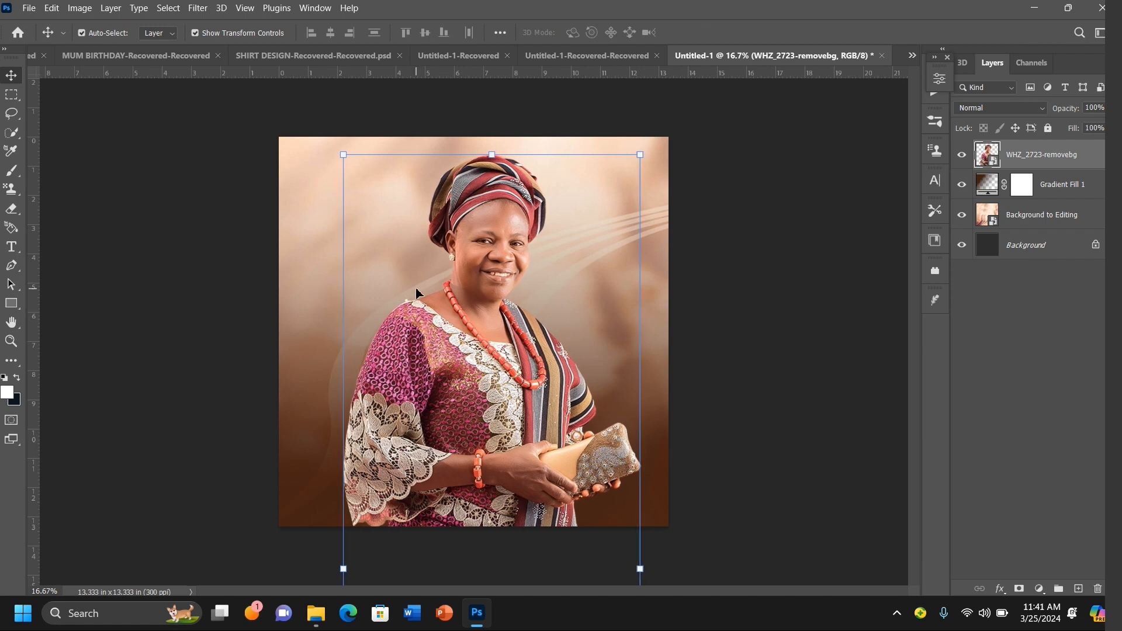
key(shift+Down)
key(shift+Down)
key(shift+Down)
key(shift+Down)
key(shift+Down)
key(shift+Down)
key(shift+Down)
key(shift+Up)
key(shift+Up)
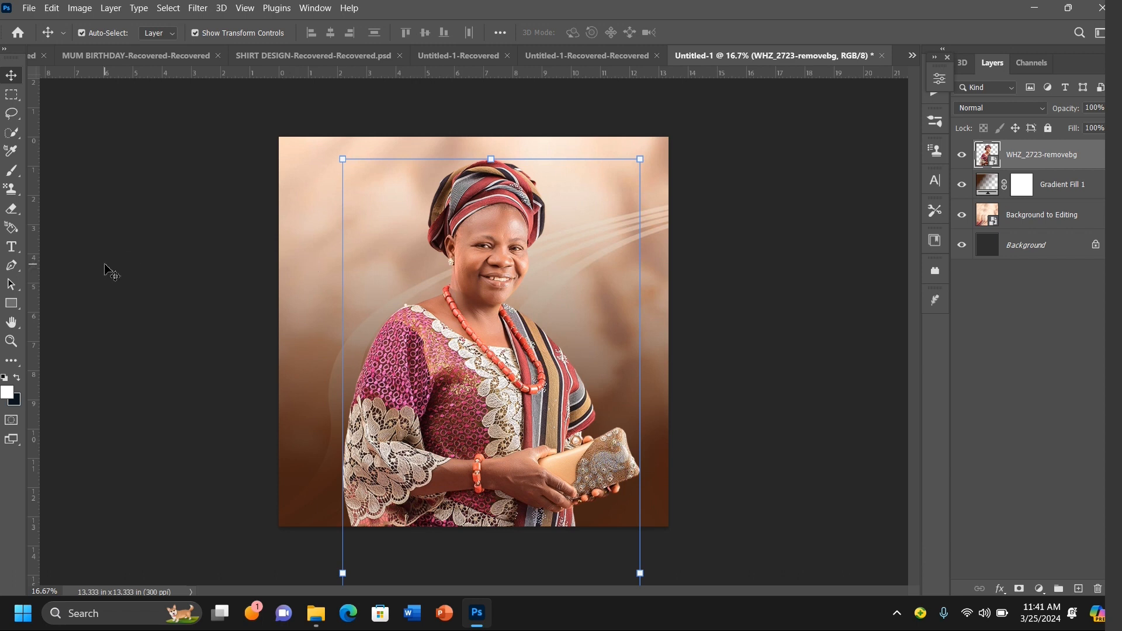
click(148, 257)
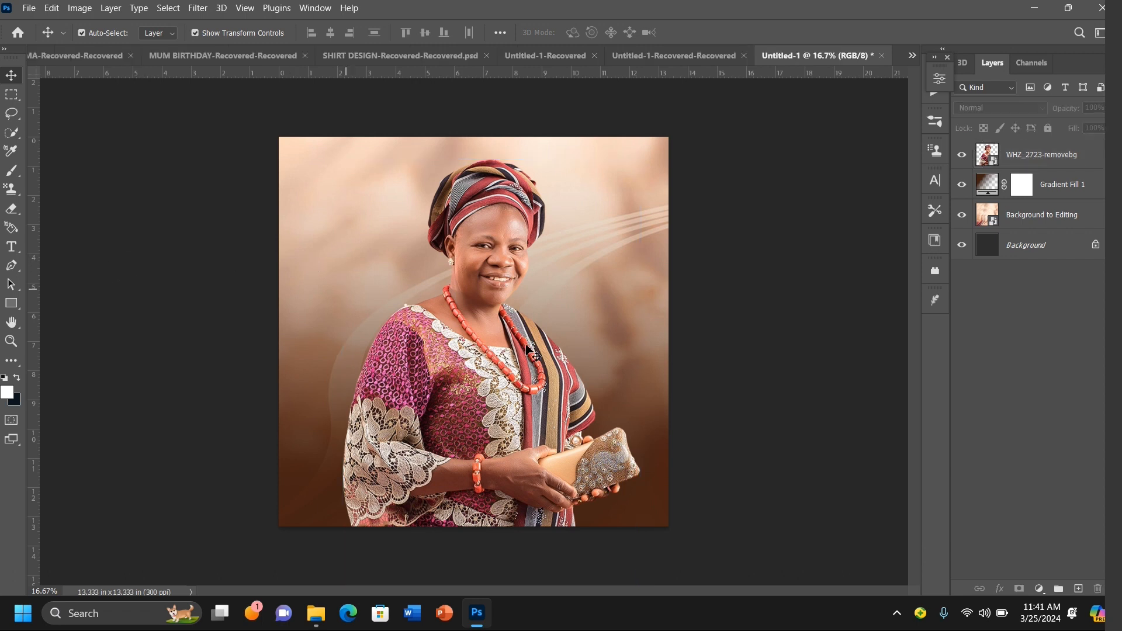
Step: Add a layer mask to the photo layer and brush over its lower part to fade the bottom into the background
click(1046, 162)
click(1019, 590)
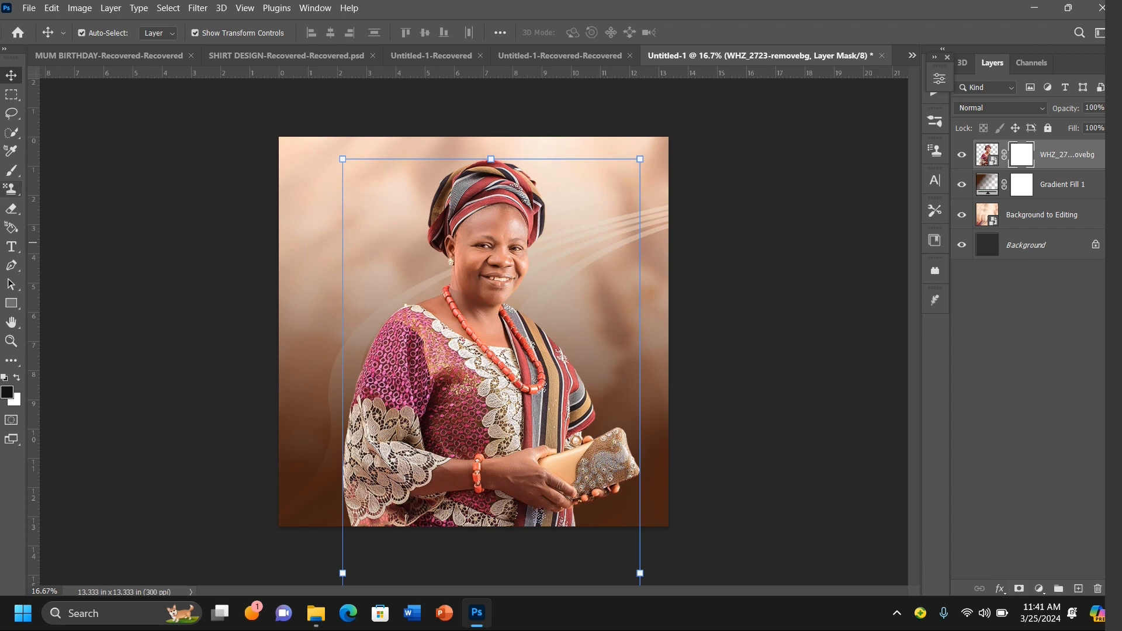
click(11, 171)
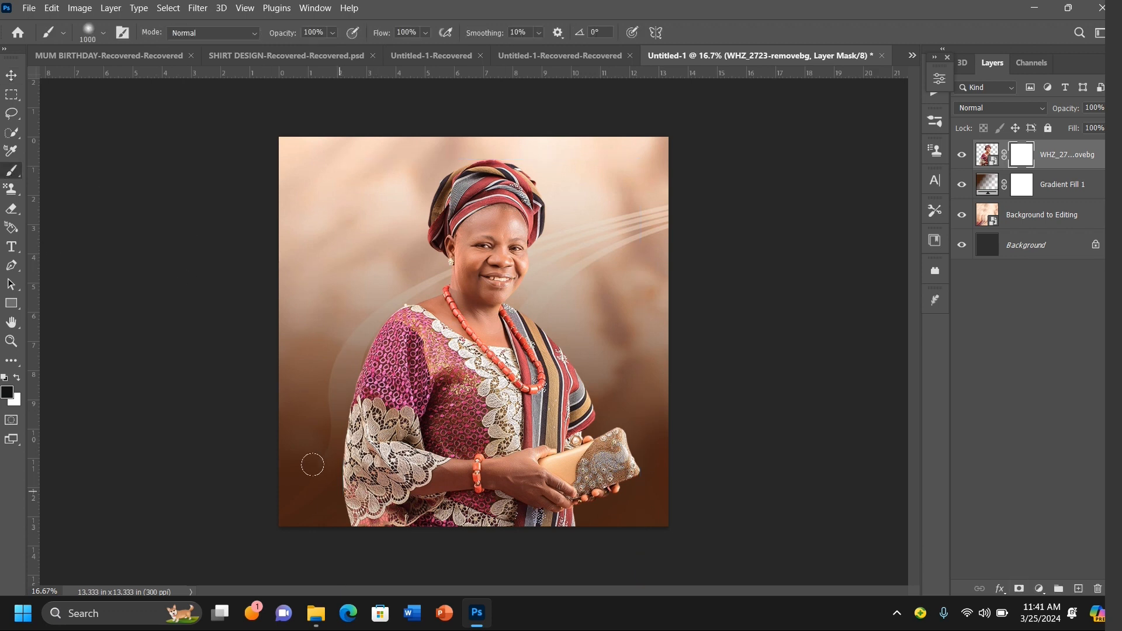
mouse_move(313, 464)
mouse_down()
mouse_move(398, 514)
mouse_move(320, 474)
mouse_move(299, 440)
mouse_move(439, 501)
mouse_move(530, 483)
mouse_move(588, 491)
mouse_move(567, 464)
mouse_move(646, 449)
mouse_move(584, 437)
mouse_move(618, 431)
mouse_move(599, 447)
mouse_move(637, 430)
mouse_move(581, 455)
mouse_move(659, 436)
mouse_move(467, 476)
mouse_move(313, 448)
mouse_move(556, 438)
mouse_move(588, 427)
mouse_move(544, 428)
mouse_move(573, 430)
mouse_move(596, 407)
mouse_move(514, 455)
mouse_move(384, 483)
mouse_move(299, 414)
mouse_move(602, 428)
mouse_move(581, 447)
mouse_move(616, 436)
mouse_move(449, 470)
mouse_move(321, 421)
mouse_move(300, 398)
mouse_move(328, 426)
mouse_move(258, 491)
mouse_up()
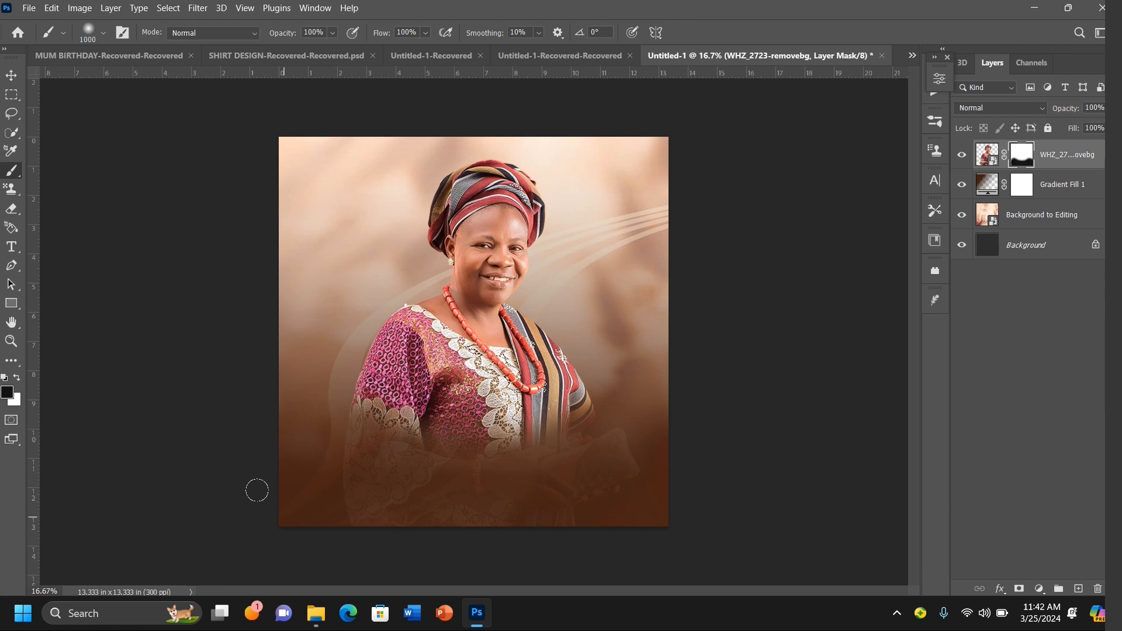
Step: Open the Camera Raw Filter on the photo layer and set Temperature to +10
click(12, 80)
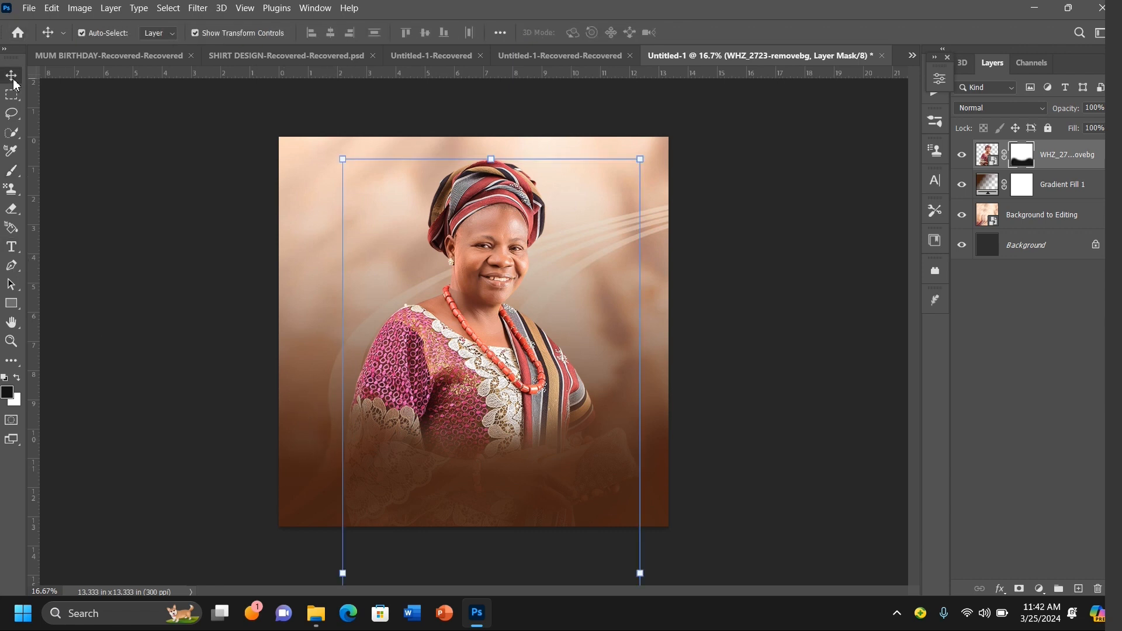
click(987, 155)
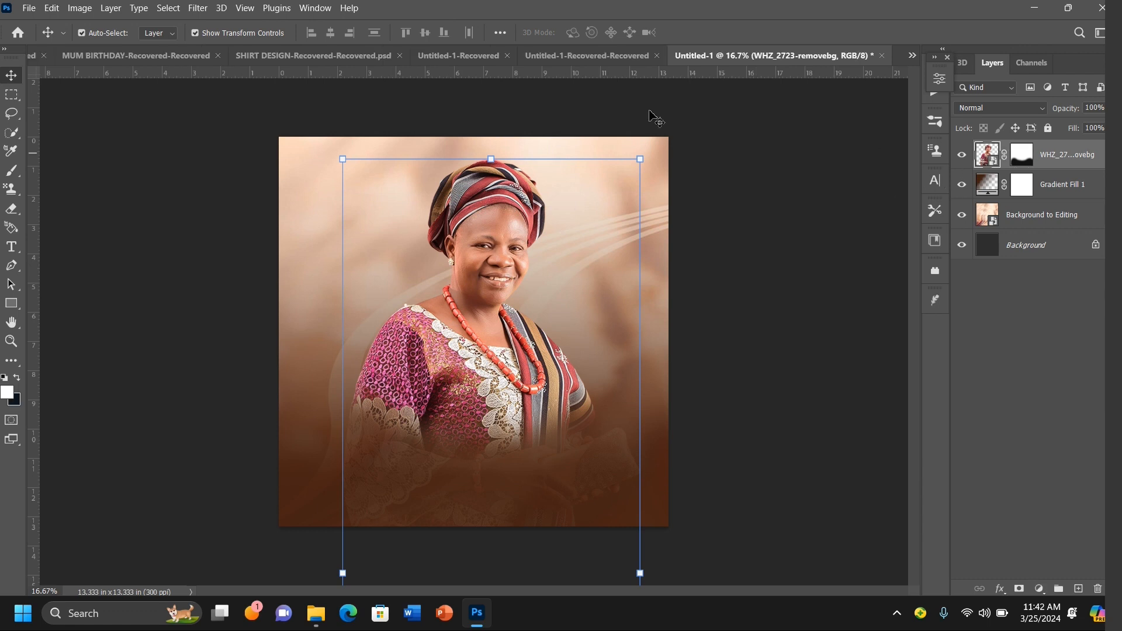
click(197, 9)
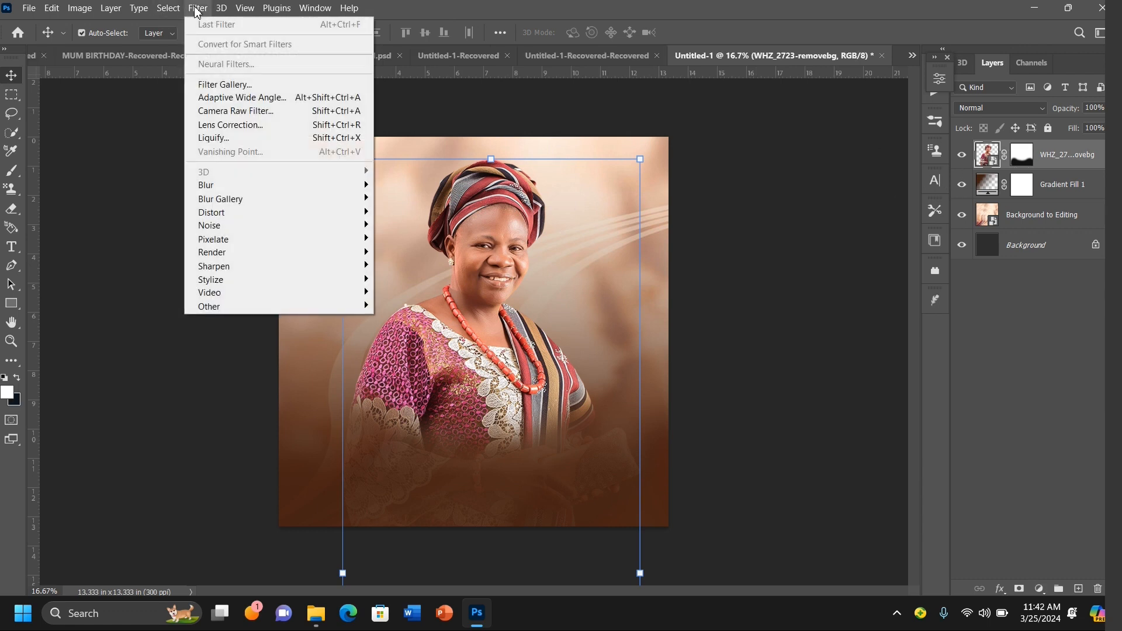
click(268, 114)
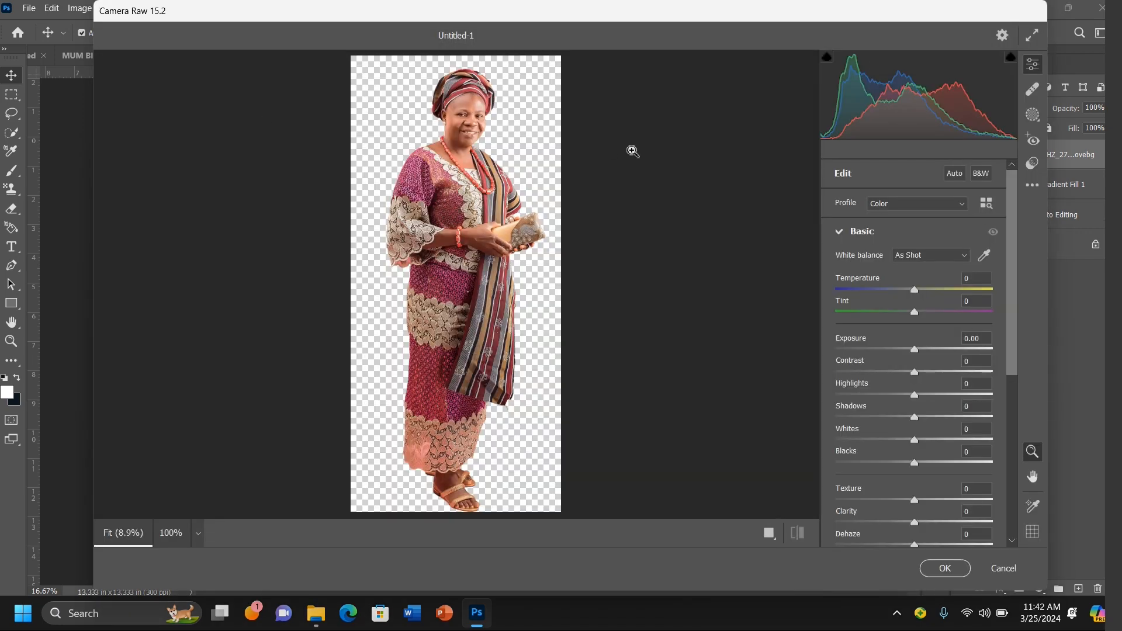
click(482, 100)
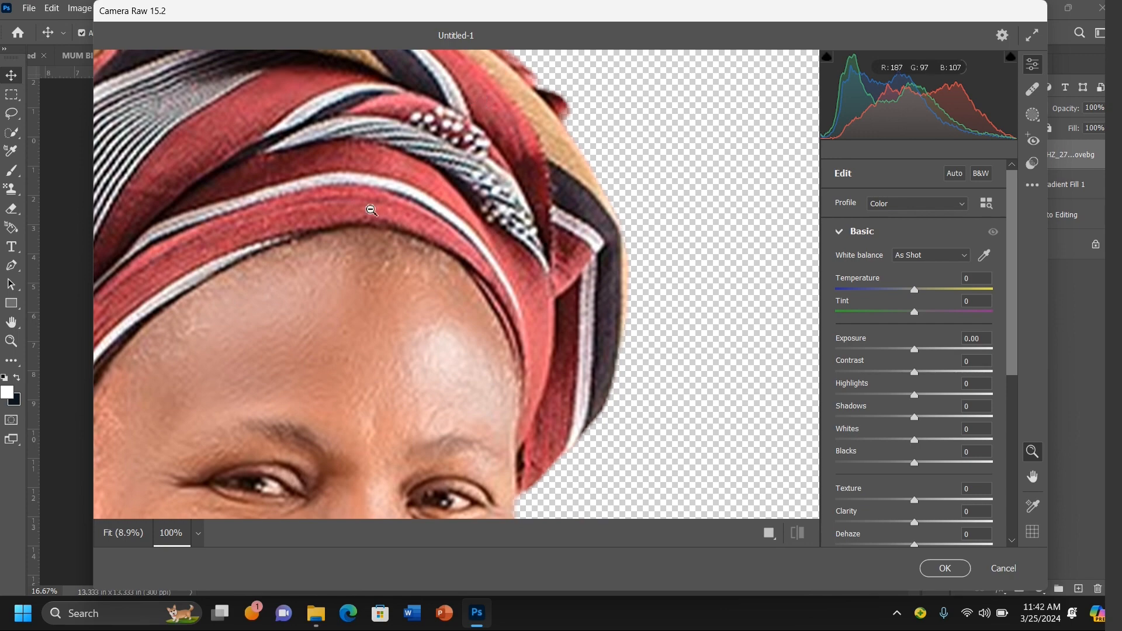
click(372, 210)
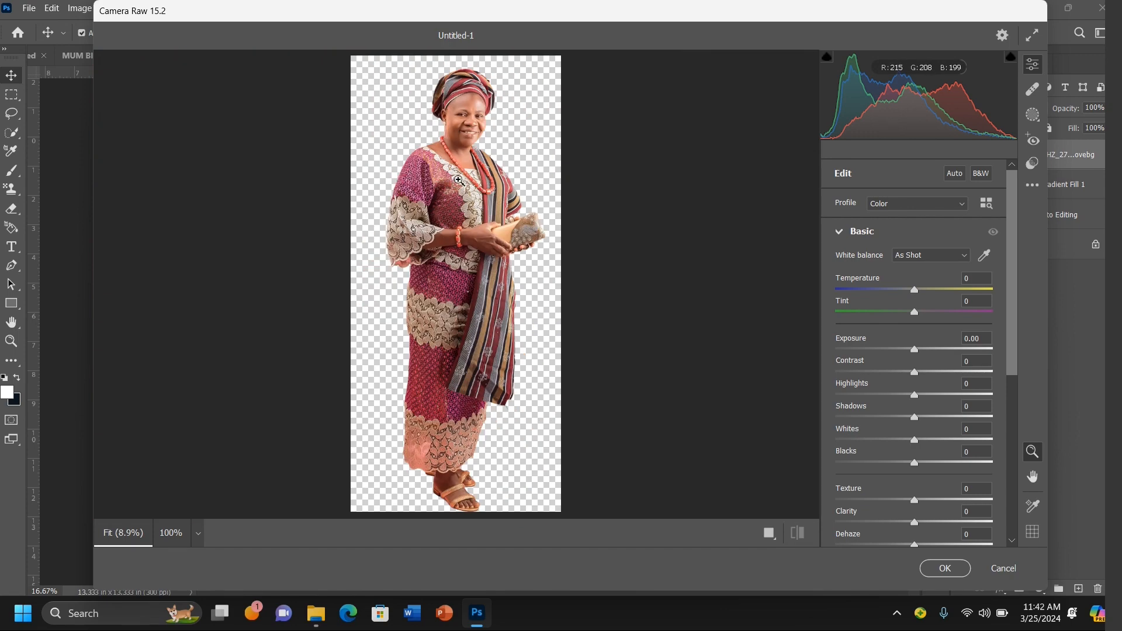
click(458, 181)
click(459, 181)
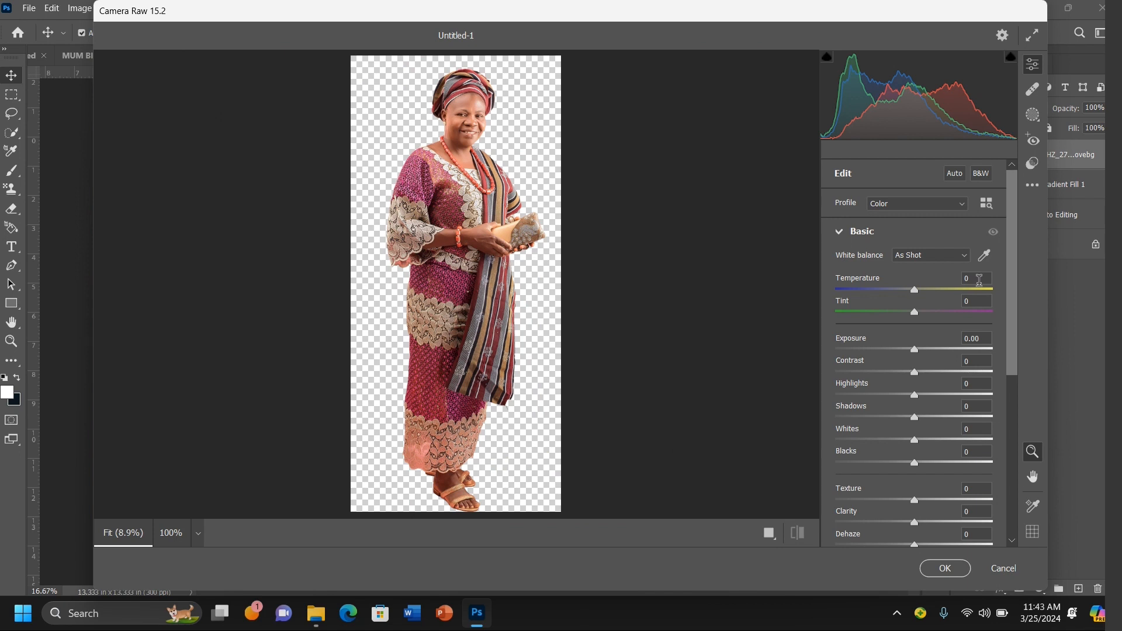
click(979, 280)
text(15)
key(BackSpace)
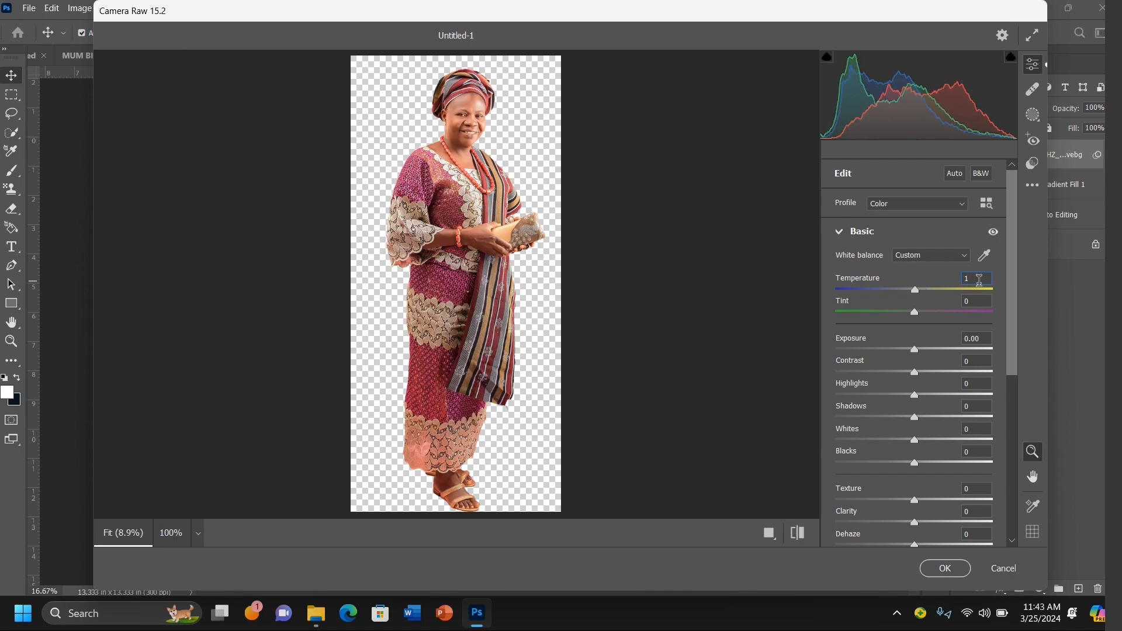
key(BackSpace)
text(10)
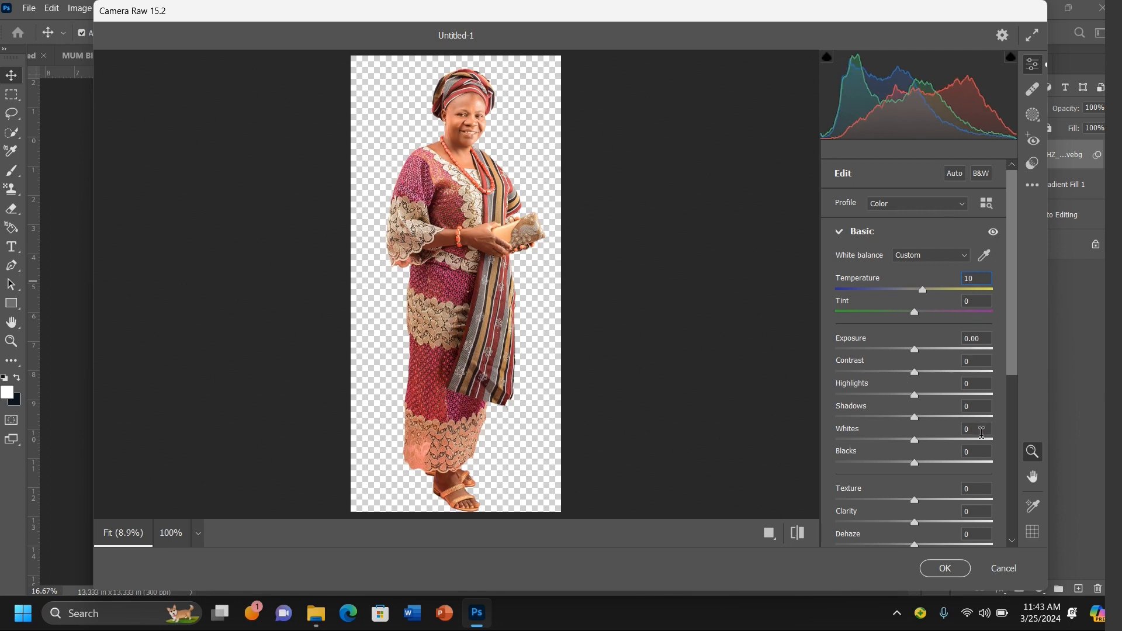
text(20)
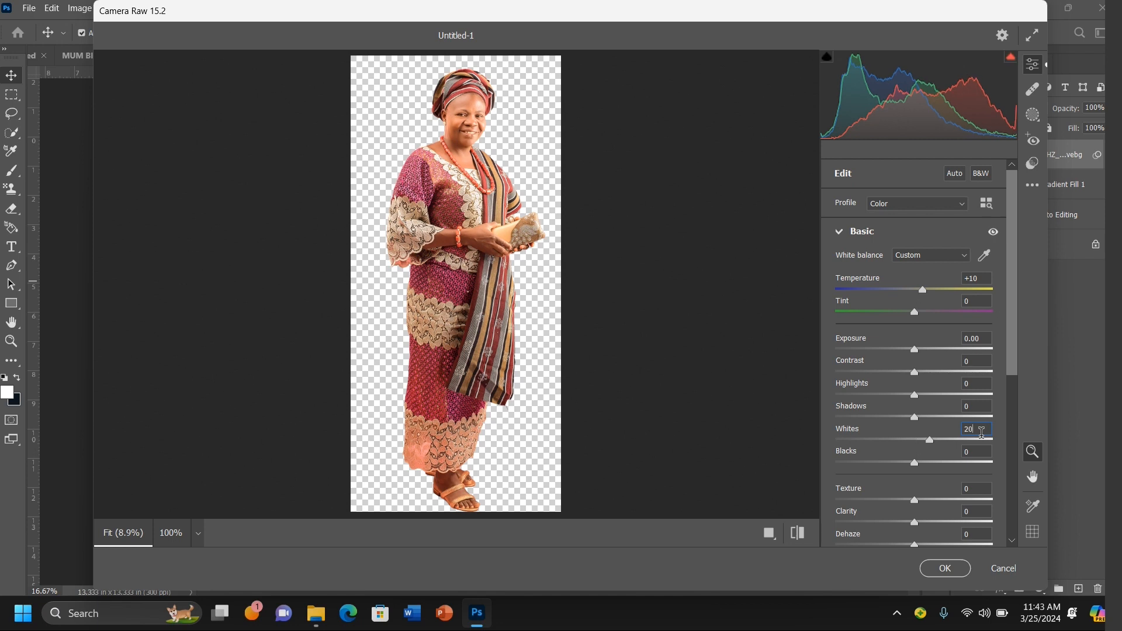
text(20)
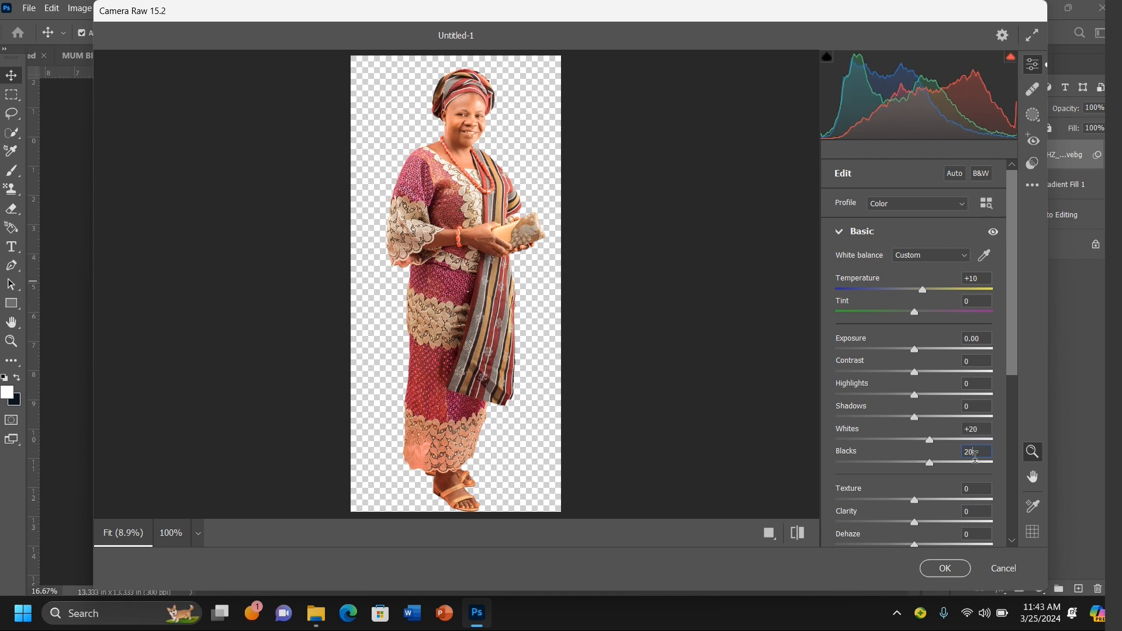
Step: Set Whites and Blacks to +20 each and raise Texture to +100
drag(912, 501, 992, 500)
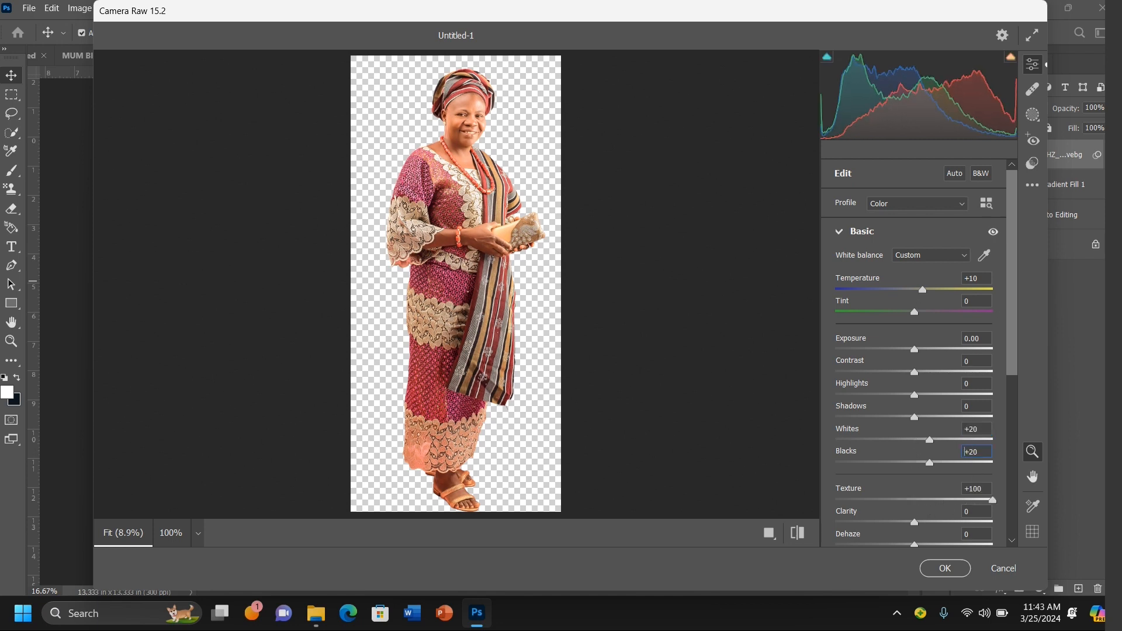
Step: Set Vibrance to +10 and Saturation to +8, then apply the Camera Raw Filter
scroll(962, 490, down, 5)
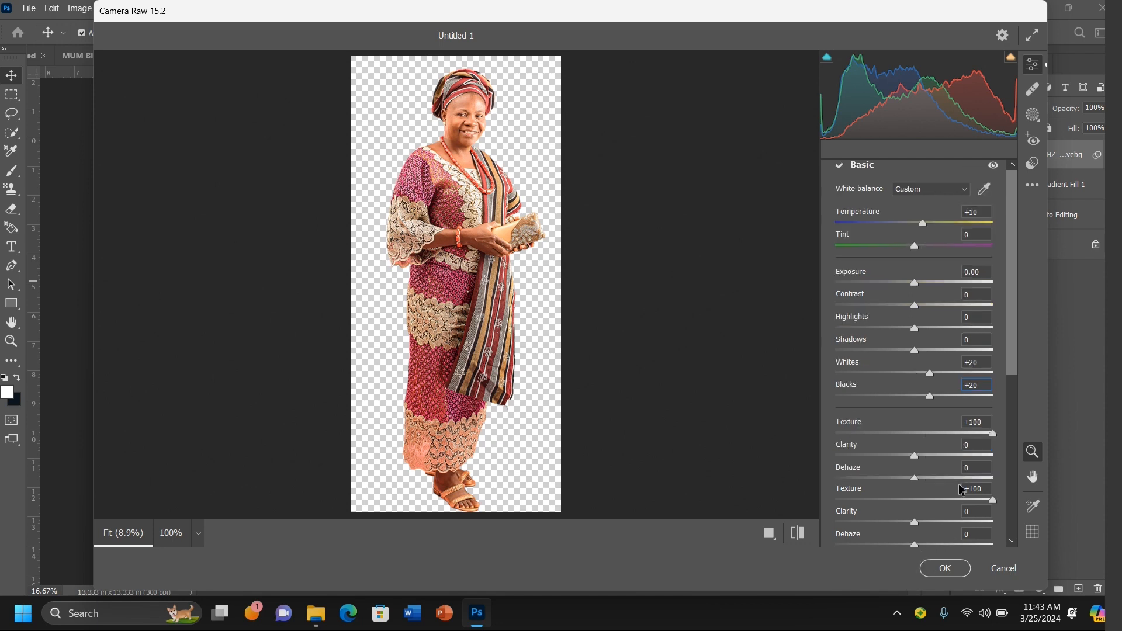
scroll(962, 490, down, 1)
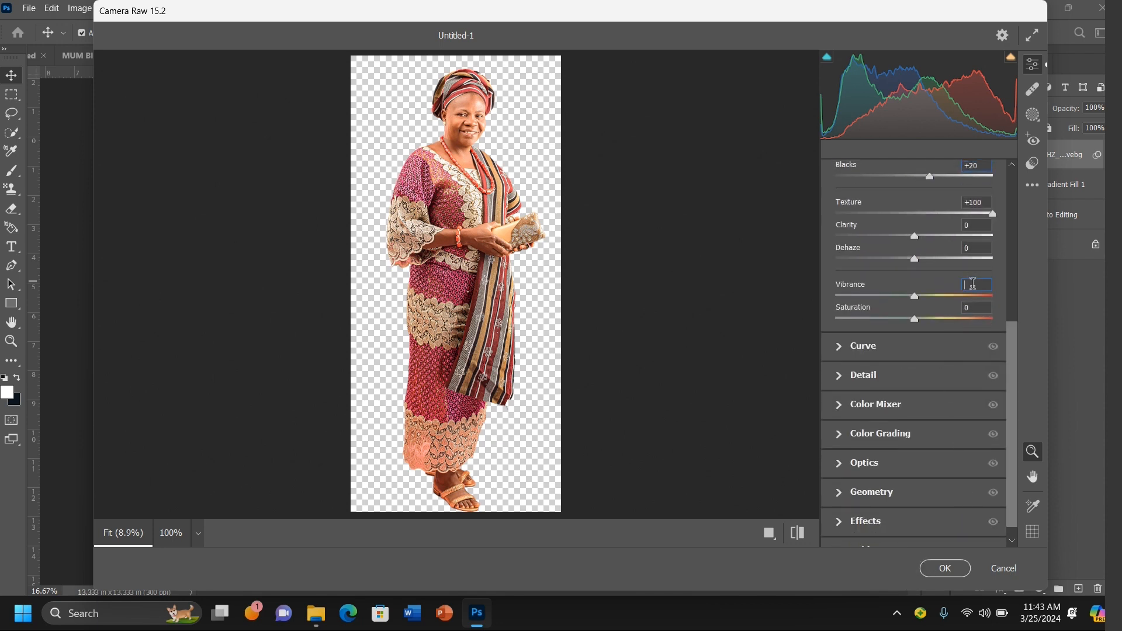
text(100)
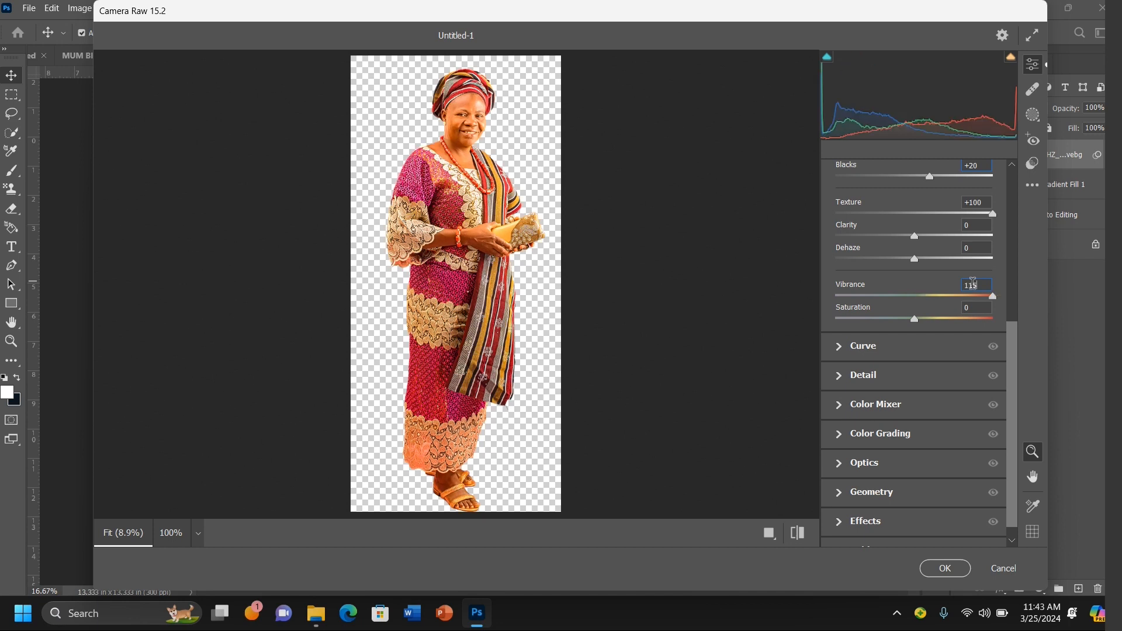
key(BackSpace)
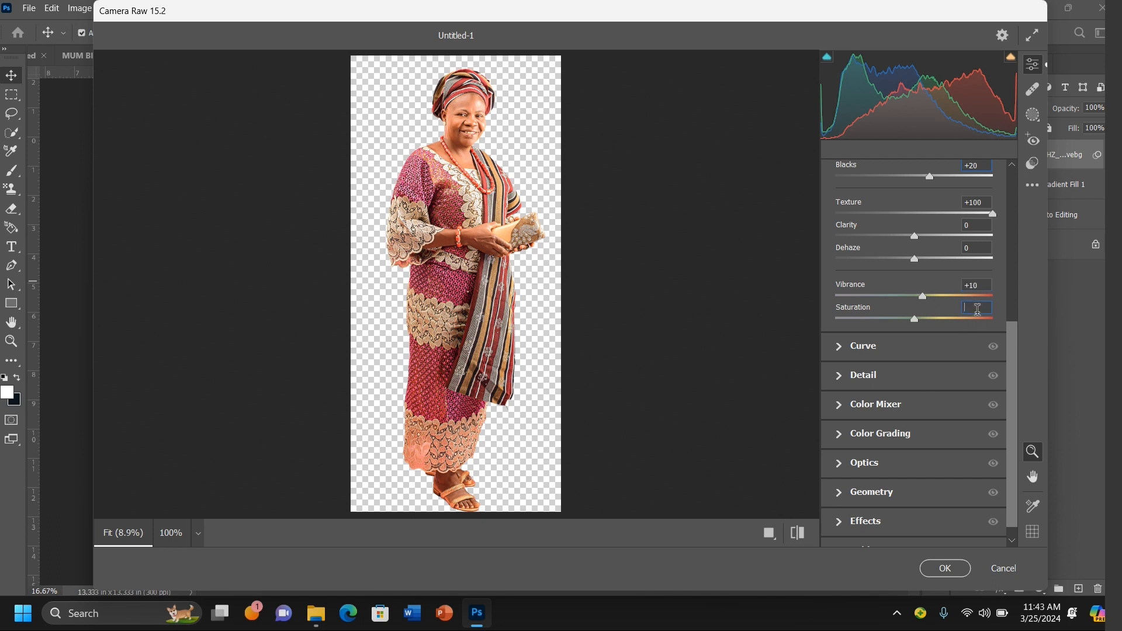
text(8)
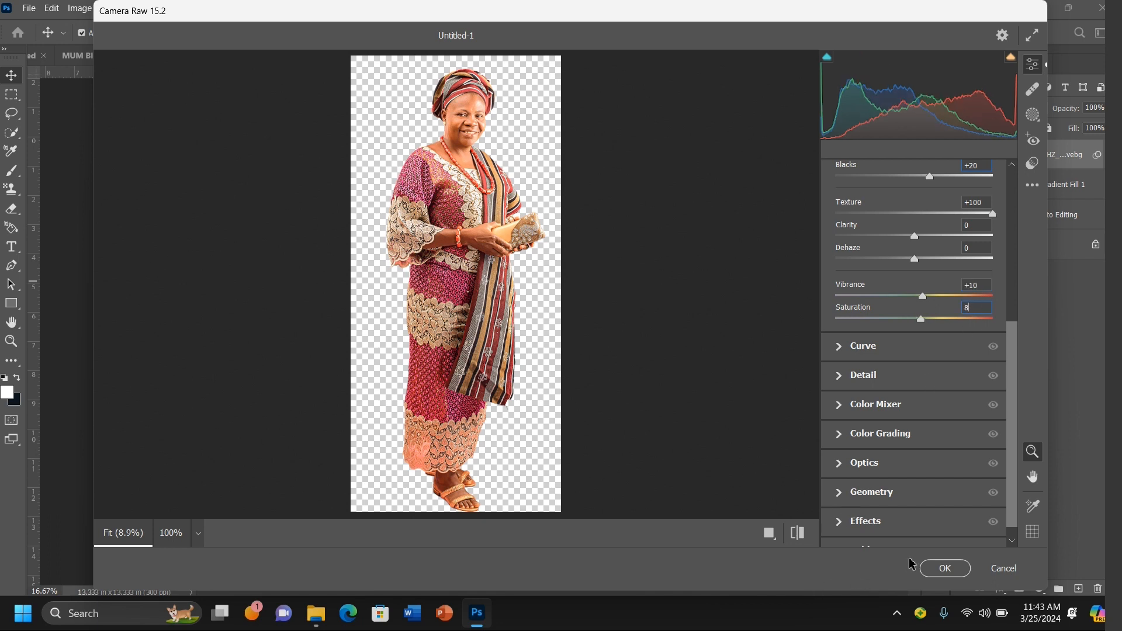
click(935, 567)
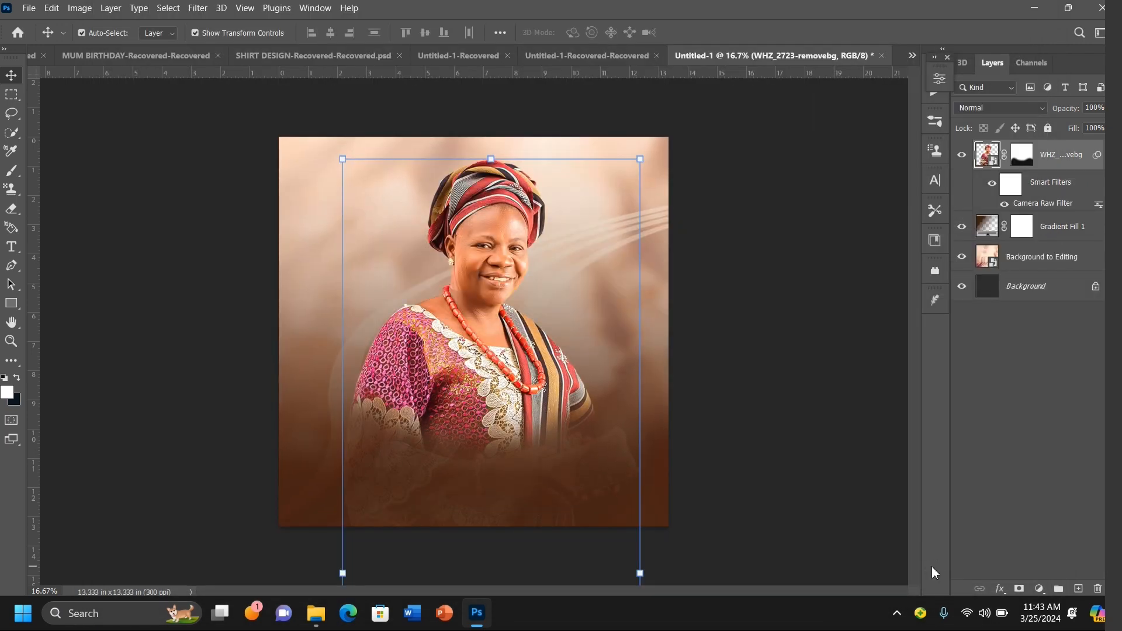
Step: Toggle the smart filter visibility on and off to compare the photo with and without the adjustments
click(992, 184)
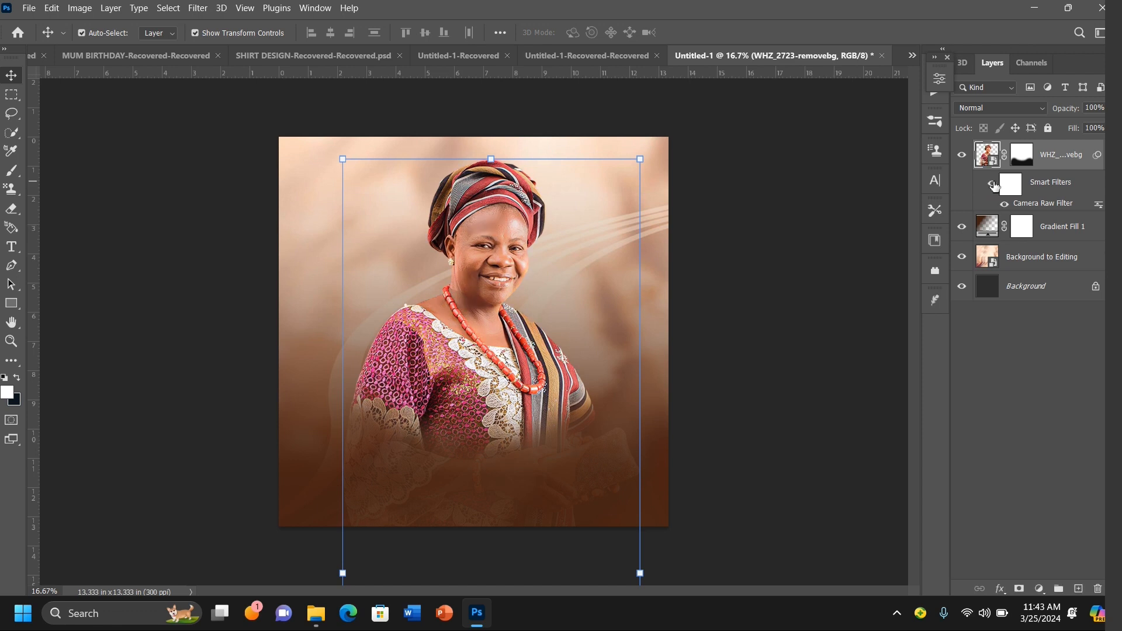
click(994, 185)
click(994, 185)
click(995, 185)
click(806, 249)
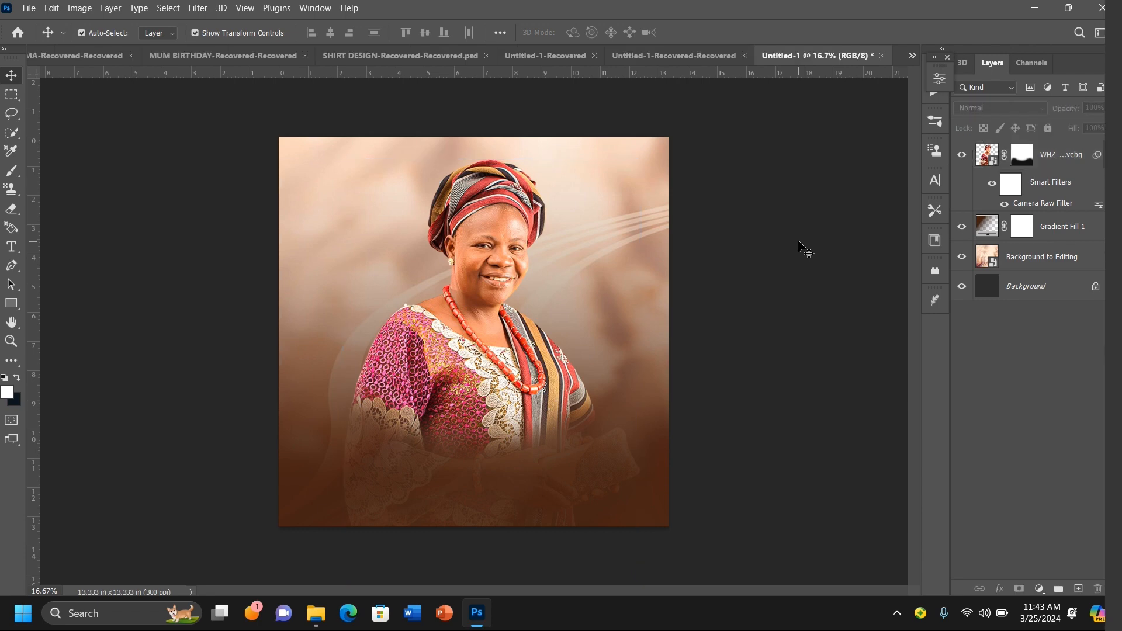
Step: Place the image 20240322_002709.png, the "60" graphic, into the flyer as an embedded layer
click(28, 10)
click(75, 273)
double_click(339, 126)
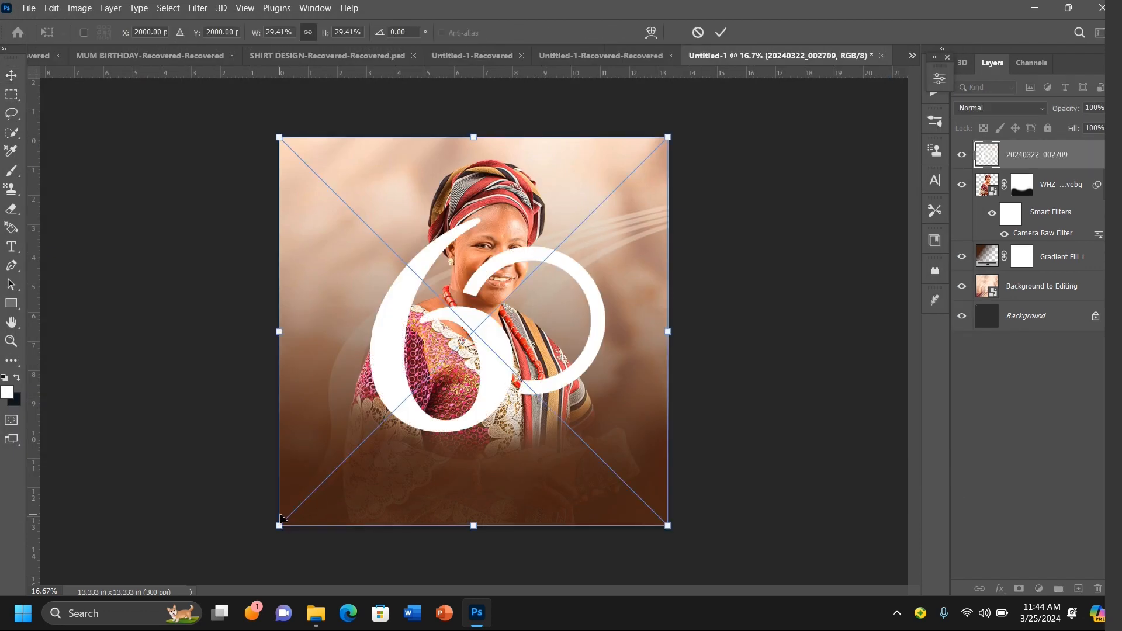
Step: Shrink the "60" graphic to about 21%, move it to the upper right beside the head, and put its layer beneath the photo
drag(279, 525, 388, 417)
drag(533, 276, 563, 236)
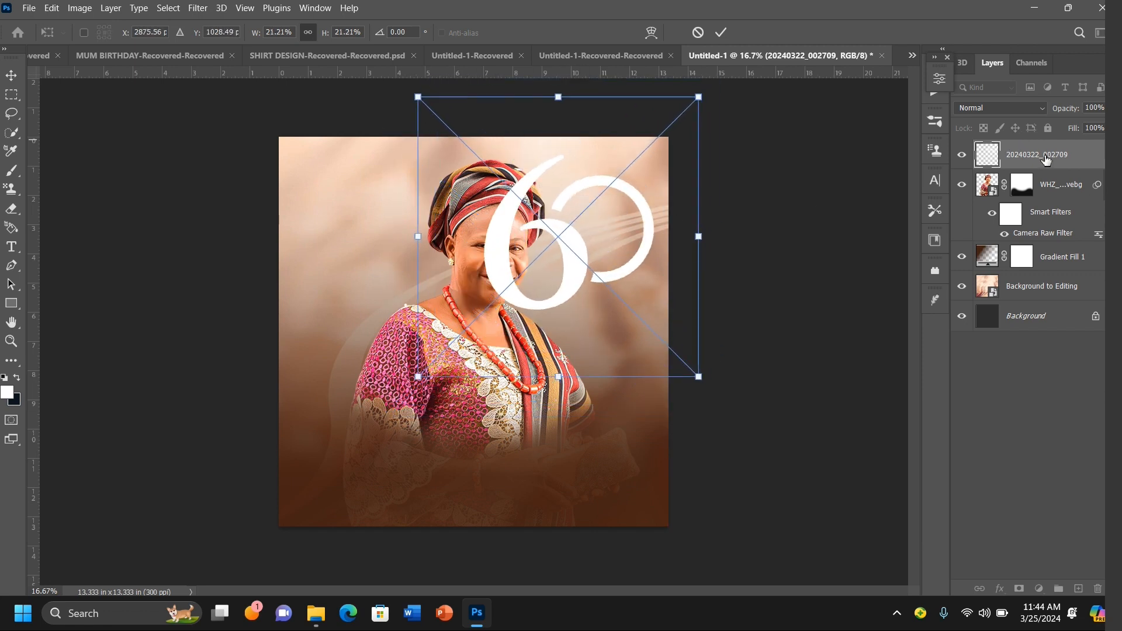
drag(1043, 158, 1057, 222)
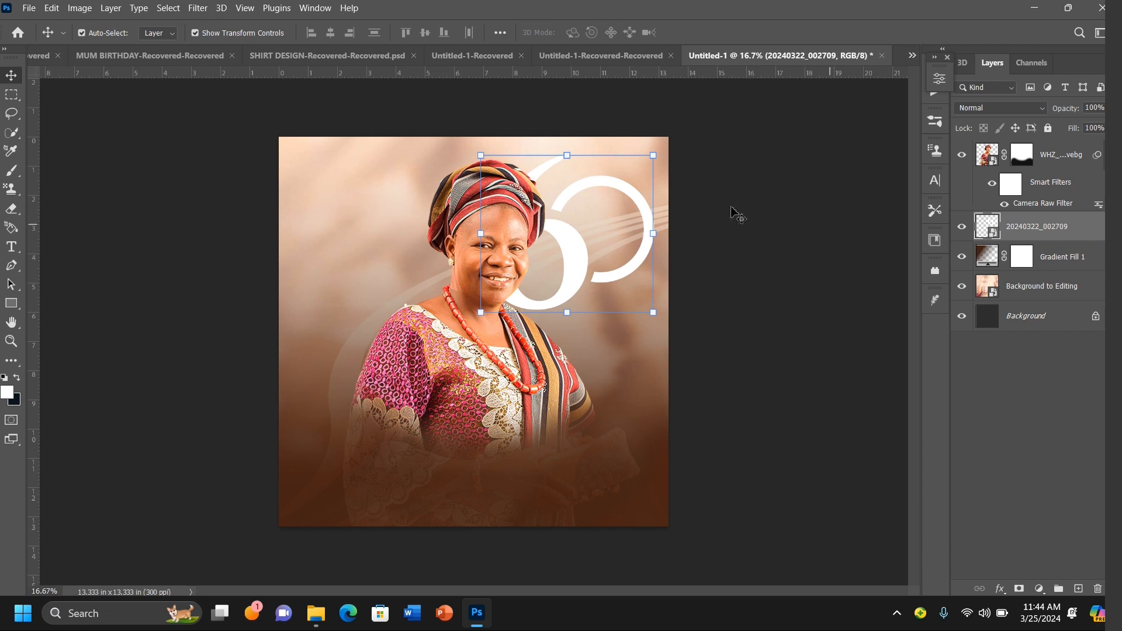
Step: Scale the "60" graphic down to about 18% and nudge it into place beside the head
drag(655, 158, 703, 89)
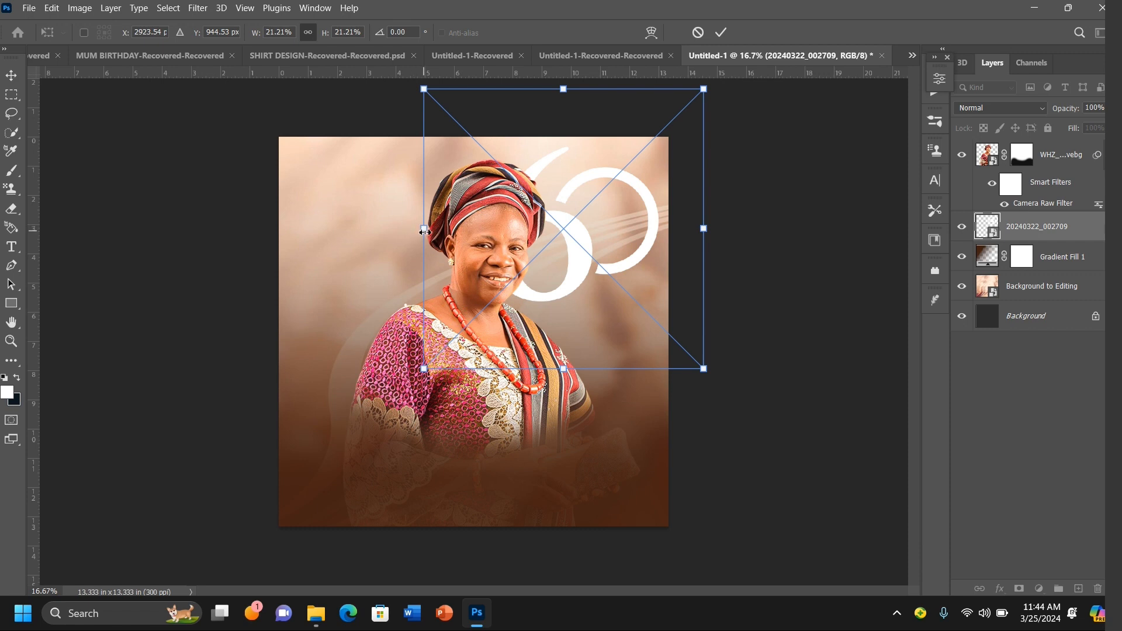
drag(427, 232, 463, 223)
key(Up)
key(Up)
key(Up)
key(Up)
key(Up)
key(Up)
key(Up)
key(Up)
key(Up)
key(Up)
key(Up)
key(Up)
key(Up)
key(Up)
key(Up)
key(Left)
key(Left)
key(Left)
key(Left)
key(Left)
key(Left)
key(Left)
key(Left)
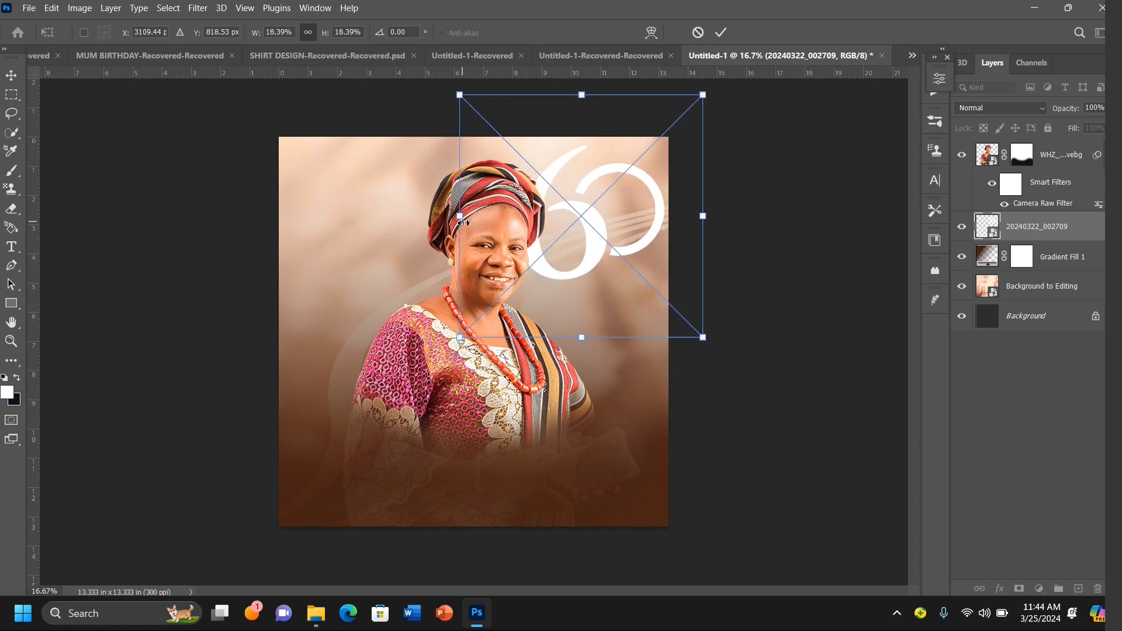
key(Left)
key(Left)
key(Left)
key(Left)
key(Left)
key(Left)
key(Left)
key(Left)
key(Left)
key(Left)
key(Left)
key(Left)
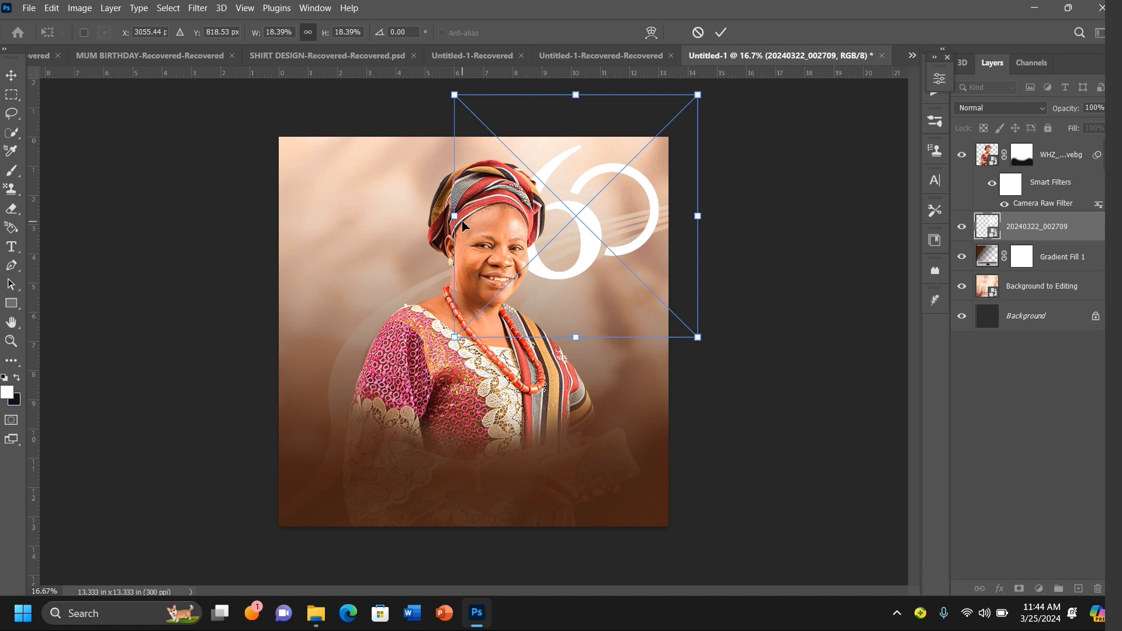
key(Right)
key(Right)
key(Right)
key(Right)
key(Right)
key(Right)
key(Right)
key(Right)
key(Right)
key(Right)
key(Right)
key(Right)
key(Right)
key(Right)
key(Right)
key(Right)
key(Right)
key(Right)
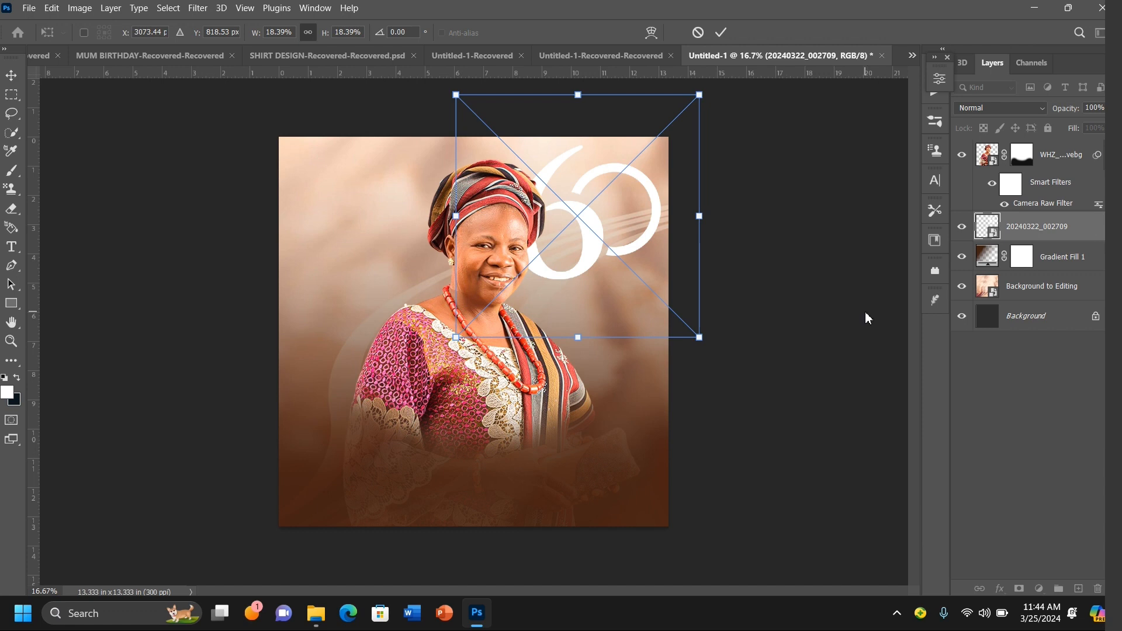
click(720, 32)
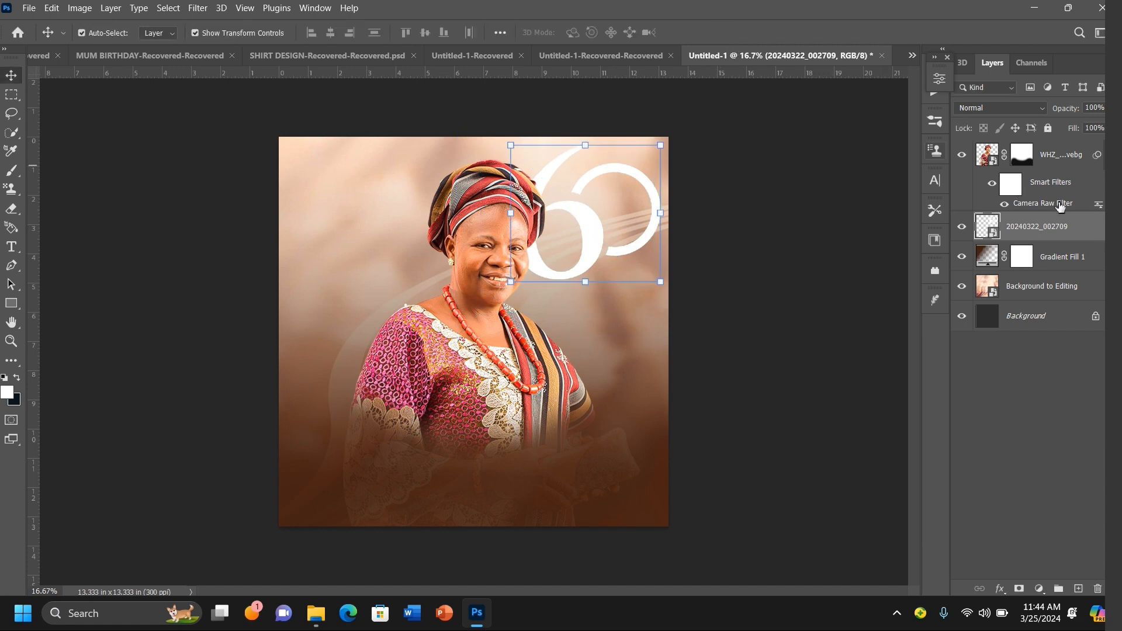
Step: Add a Color Overlay of #442211 to the "60" graphic layer
double_click(1091, 229)
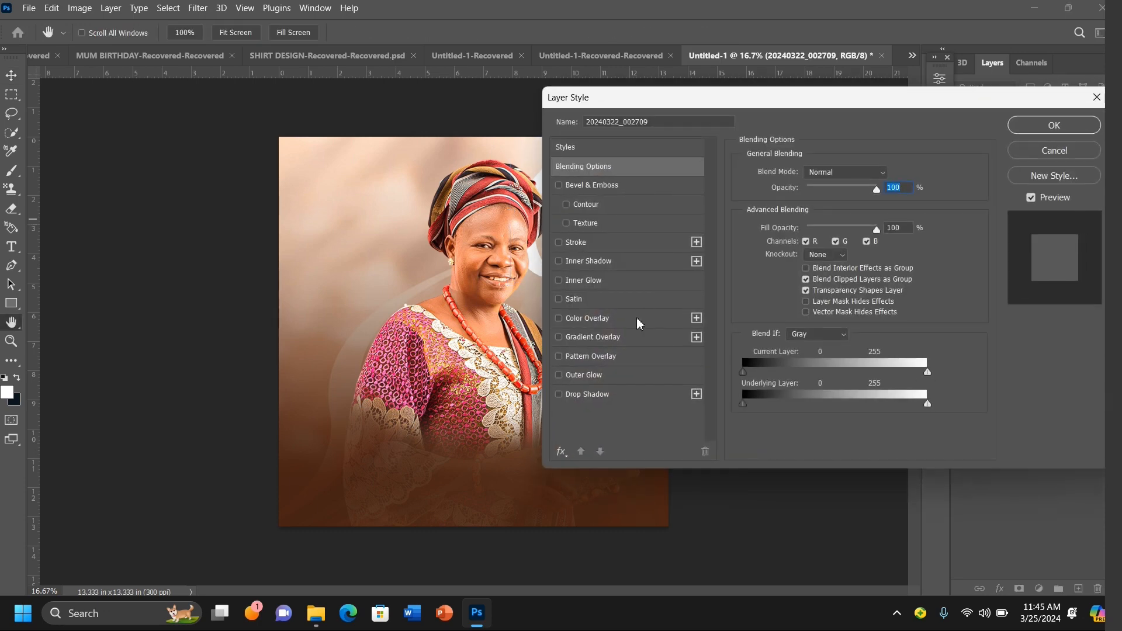
click(609, 320)
click(894, 178)
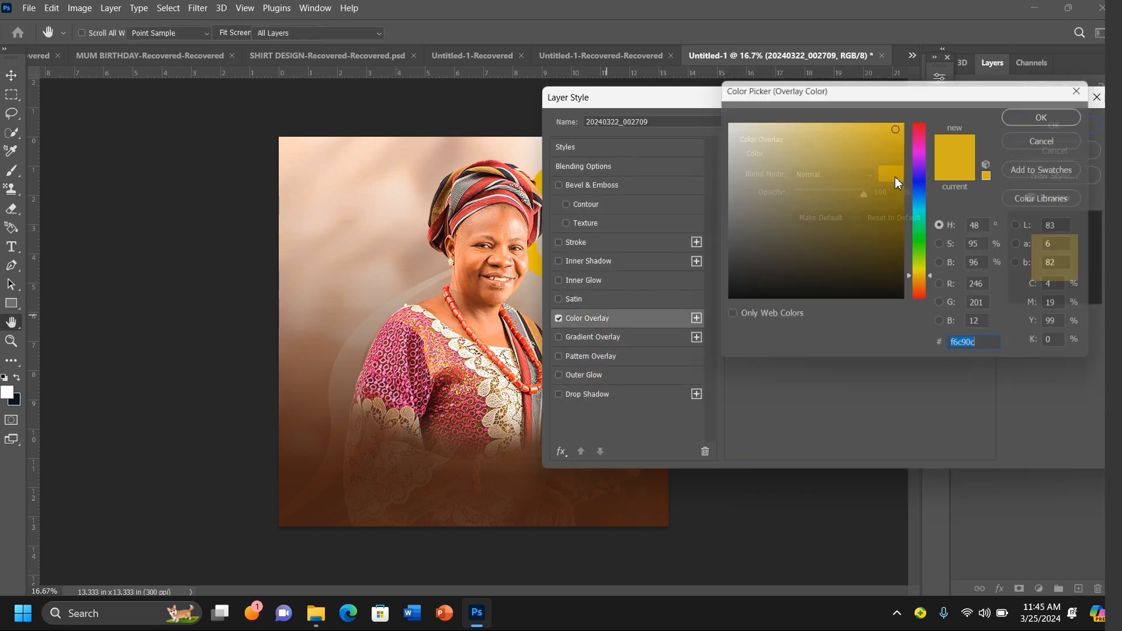
text(442211)
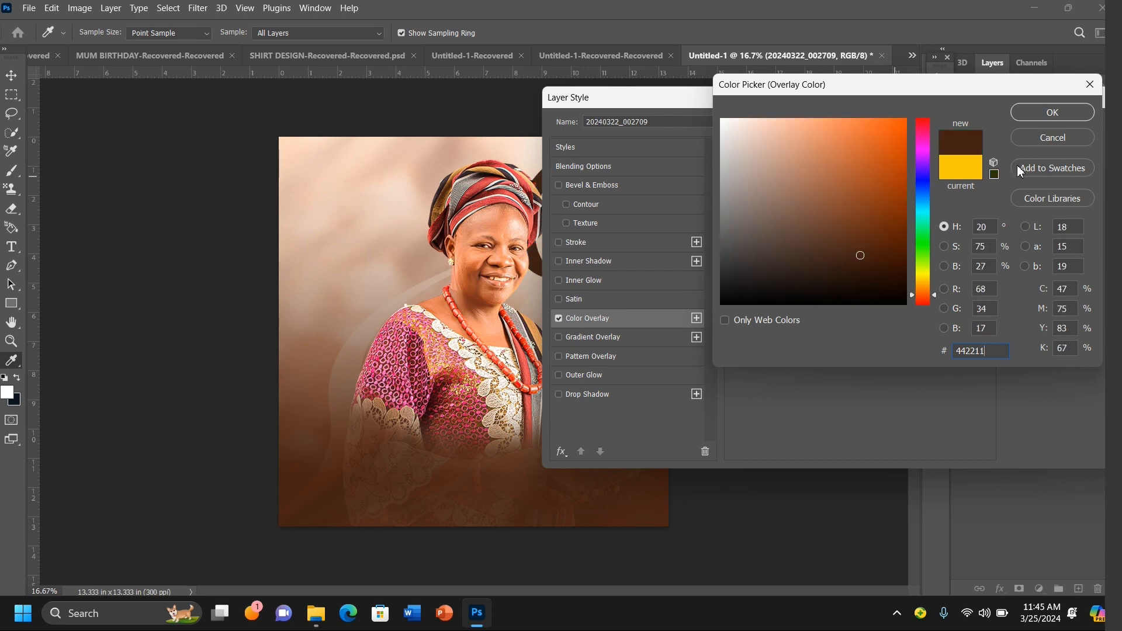
click(1049, 115)
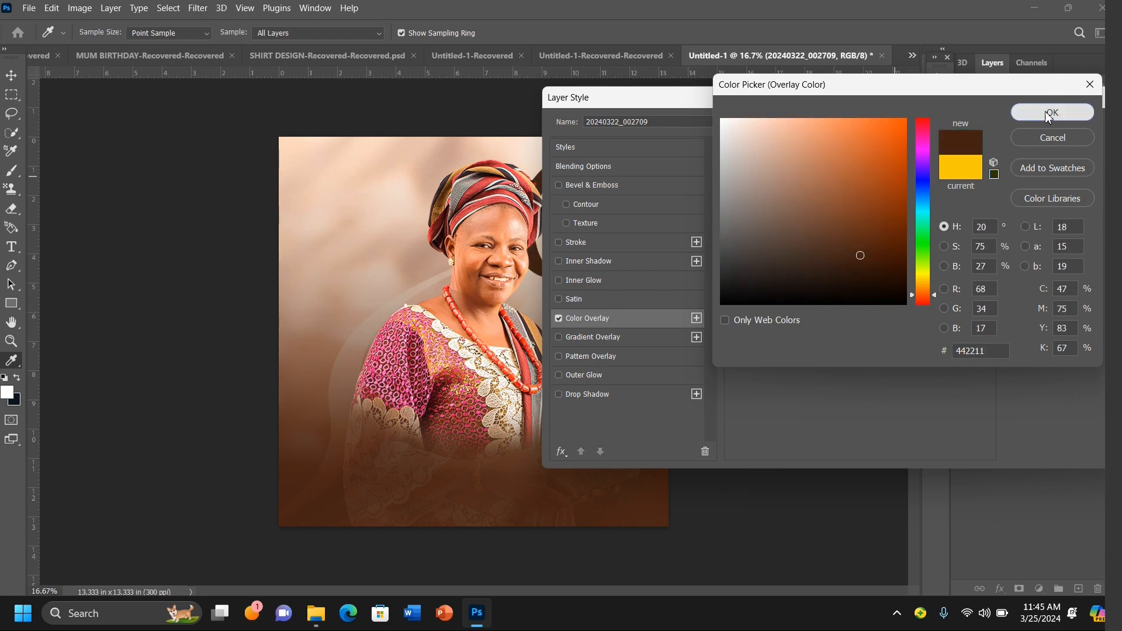
click(1055, 127)
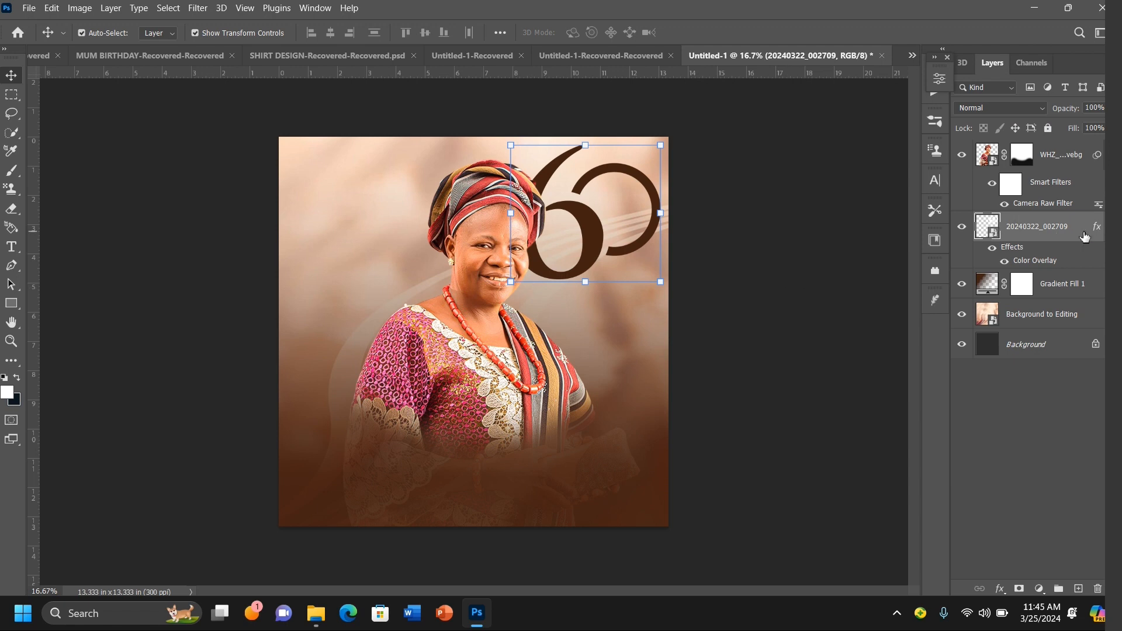
Step: Change the "60" graphic's overlay color to a slightly lighter brown, about #633b2a
double_click(1061, 260)
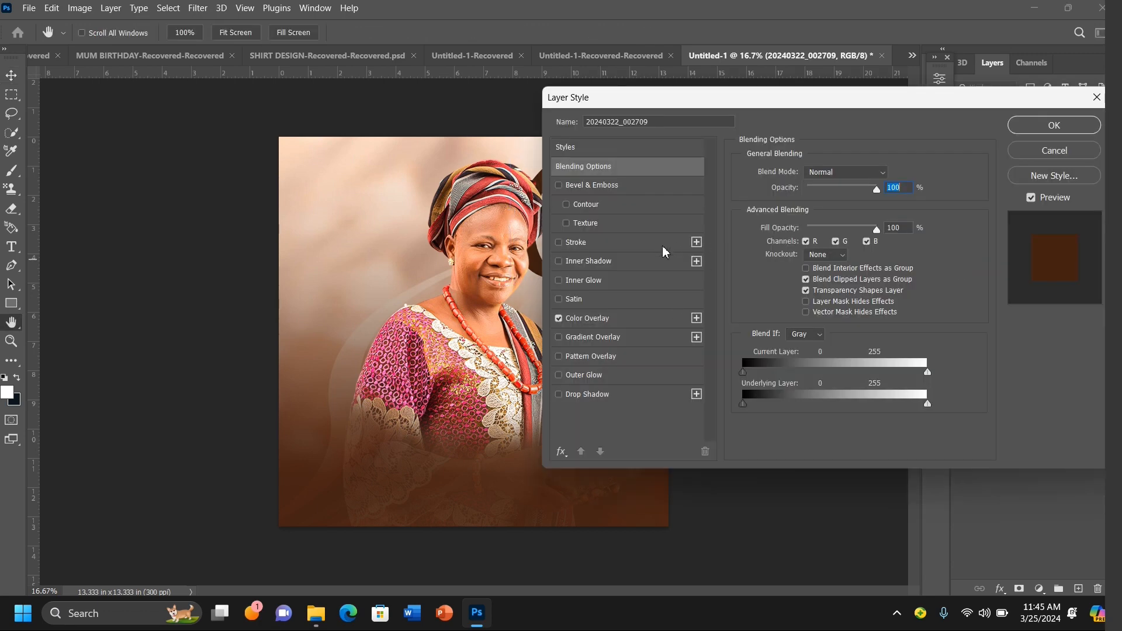
drag(819, 102, 886, 144)
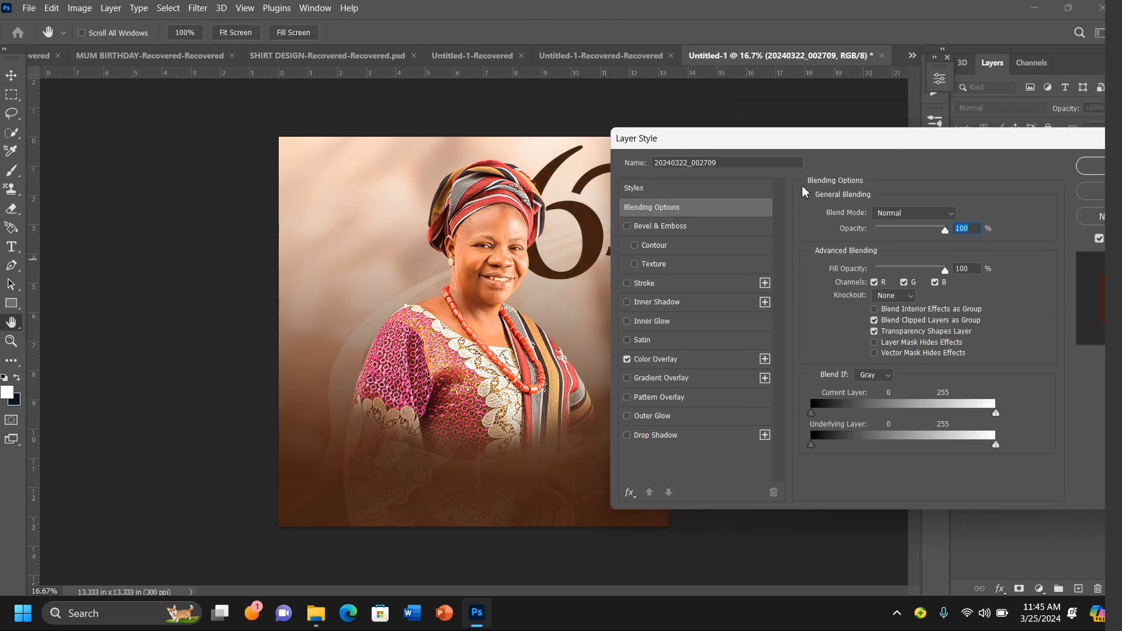
click(694, 362)
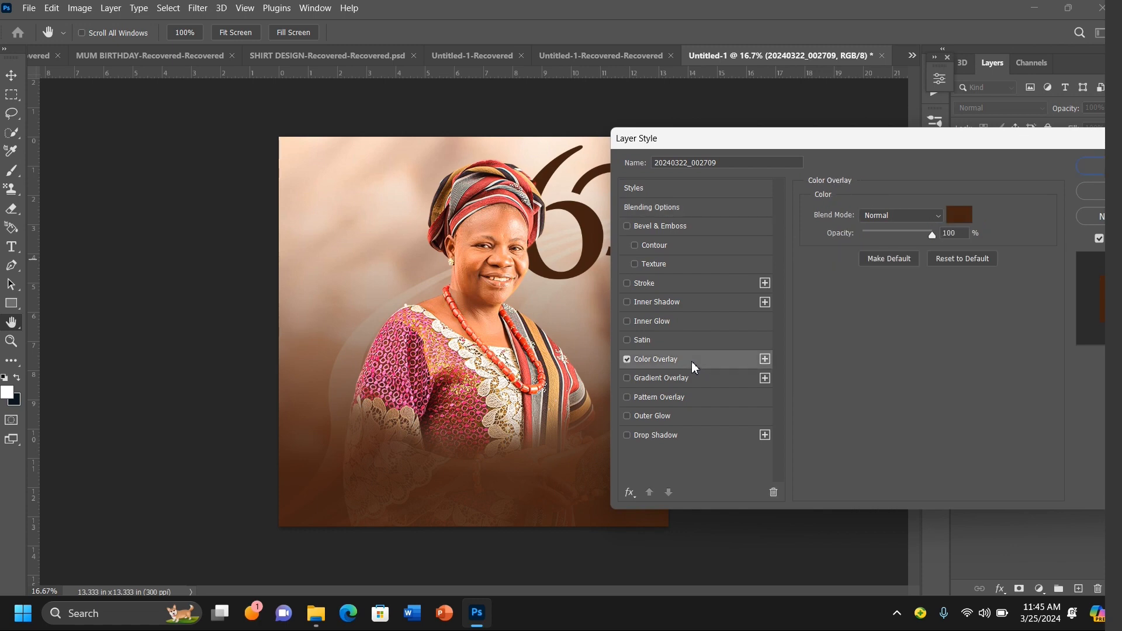
click(959, 214)
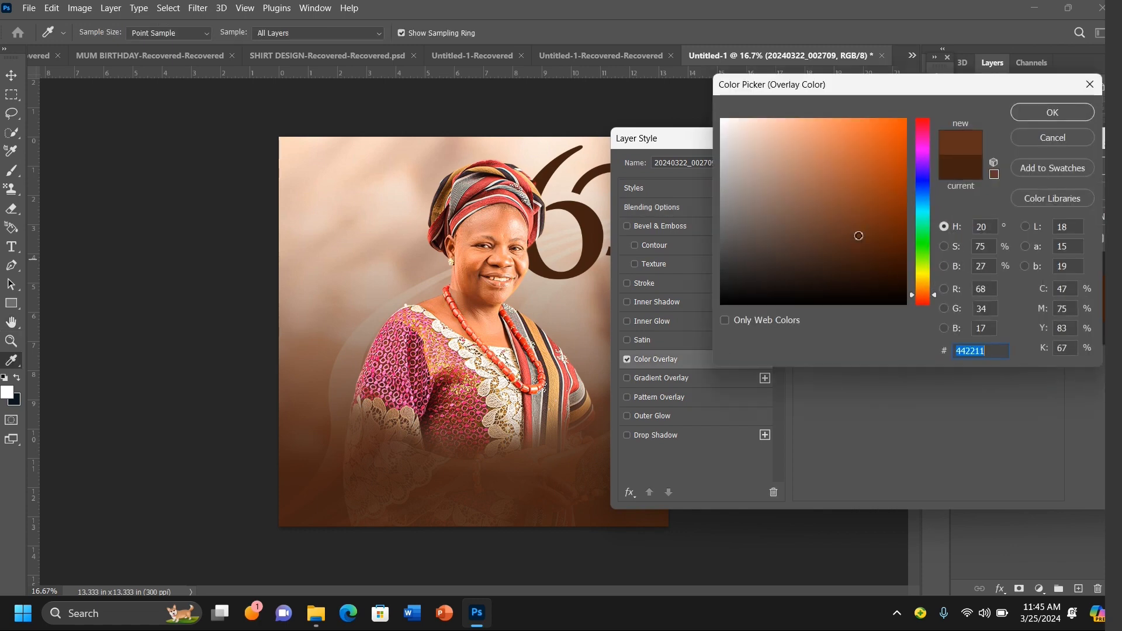
click(857, 234)
click(608, 299)
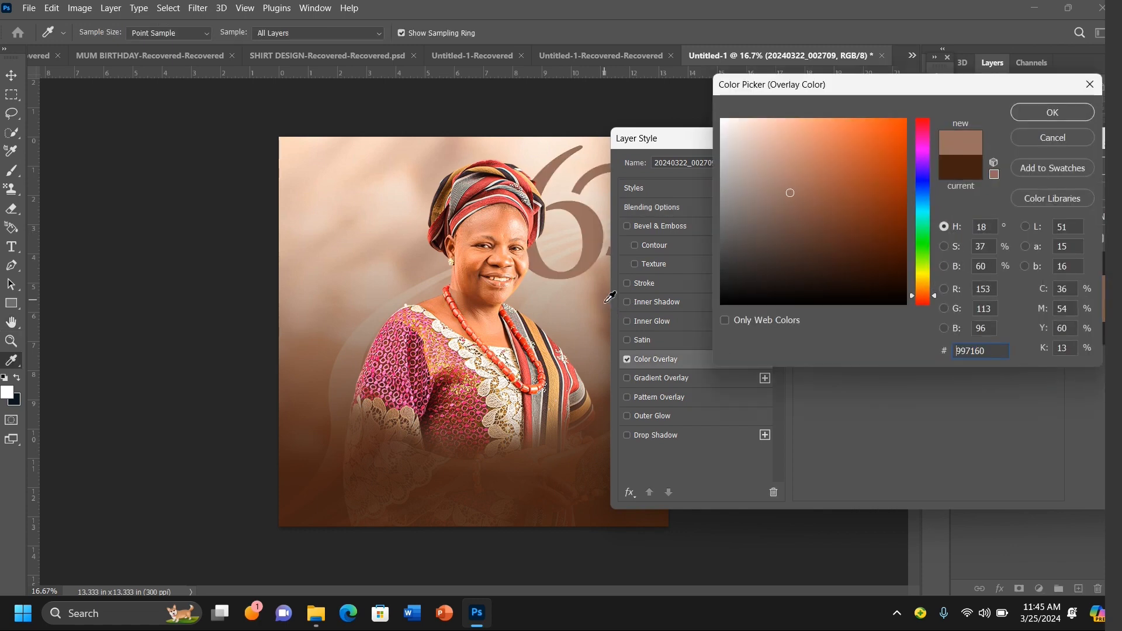
click(850, 252)
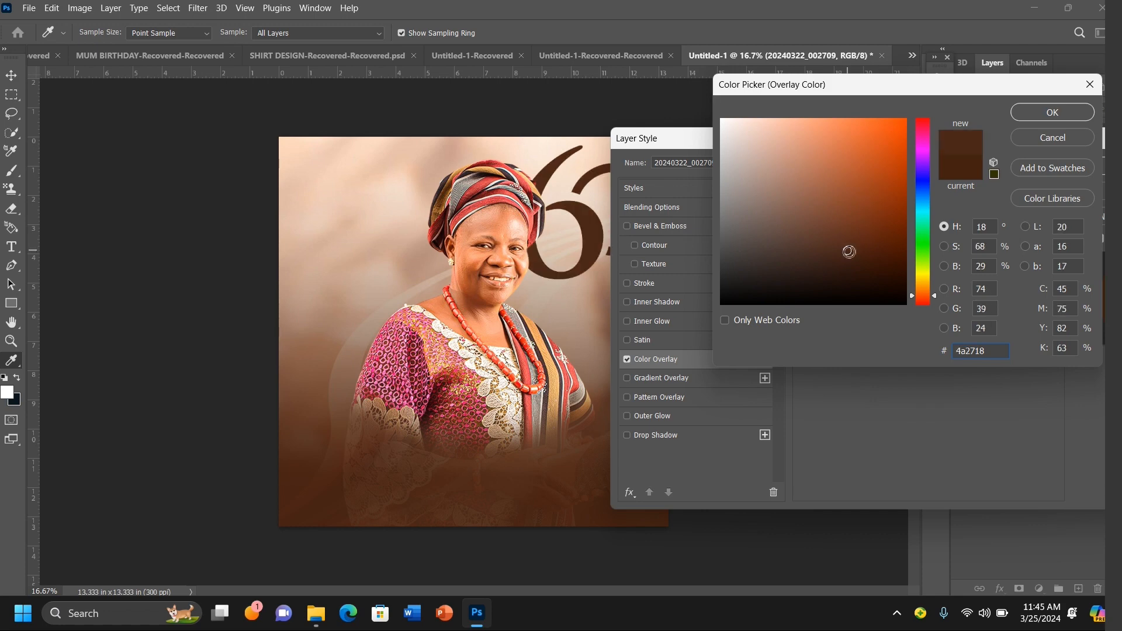
click(840, 240)
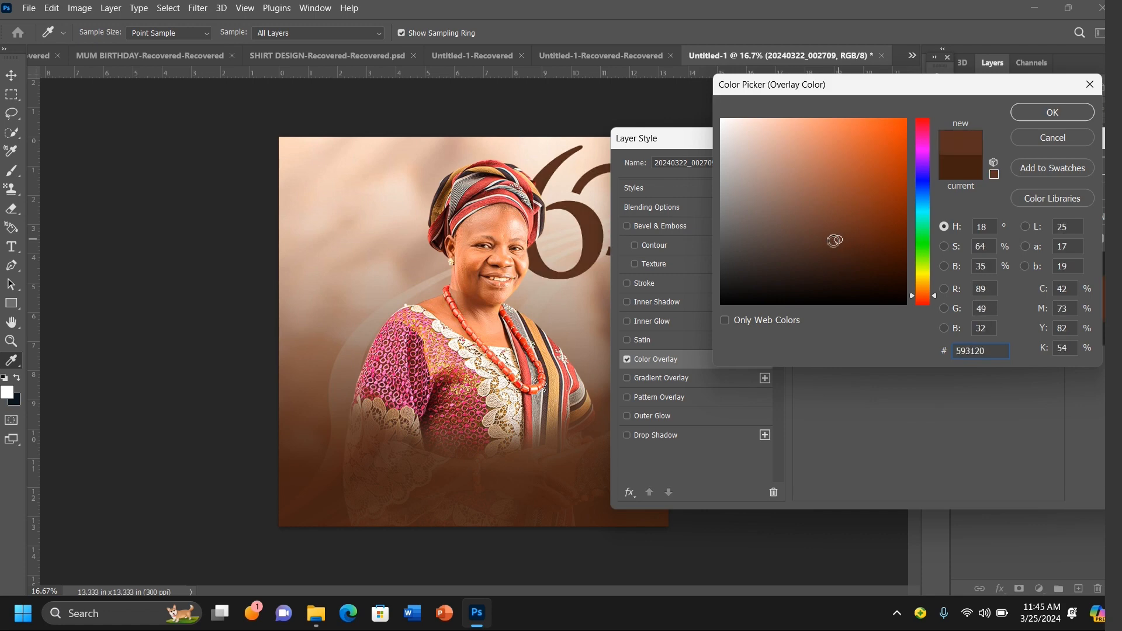
click(829, 234)
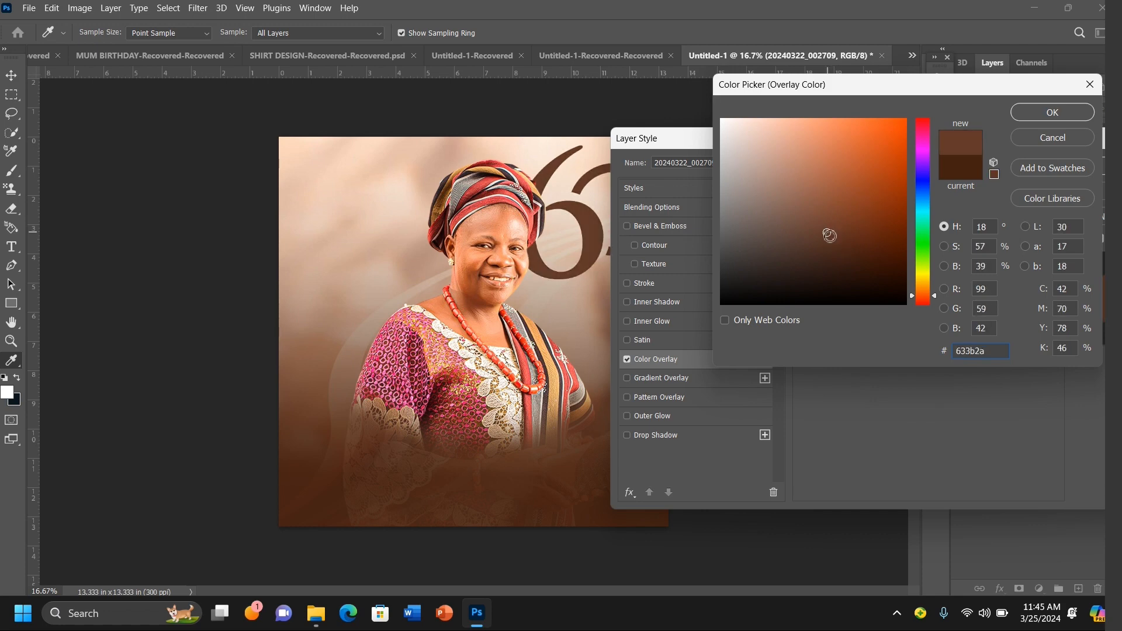
click(830, 236)
double_click(986, 349)
click(1041, 114)
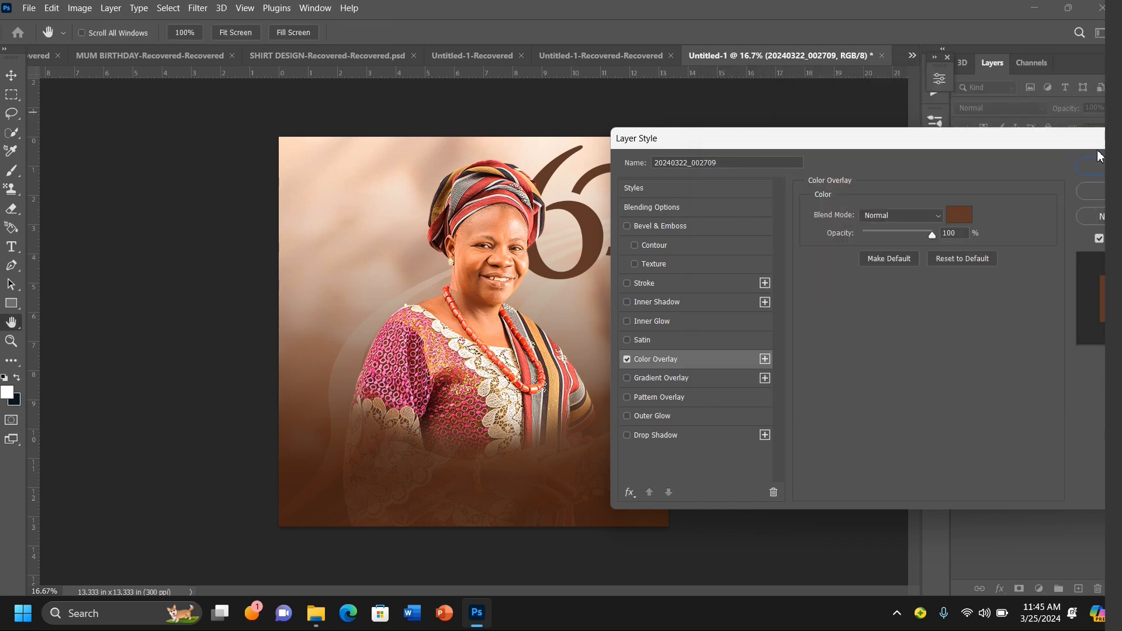
click(1102, 172)
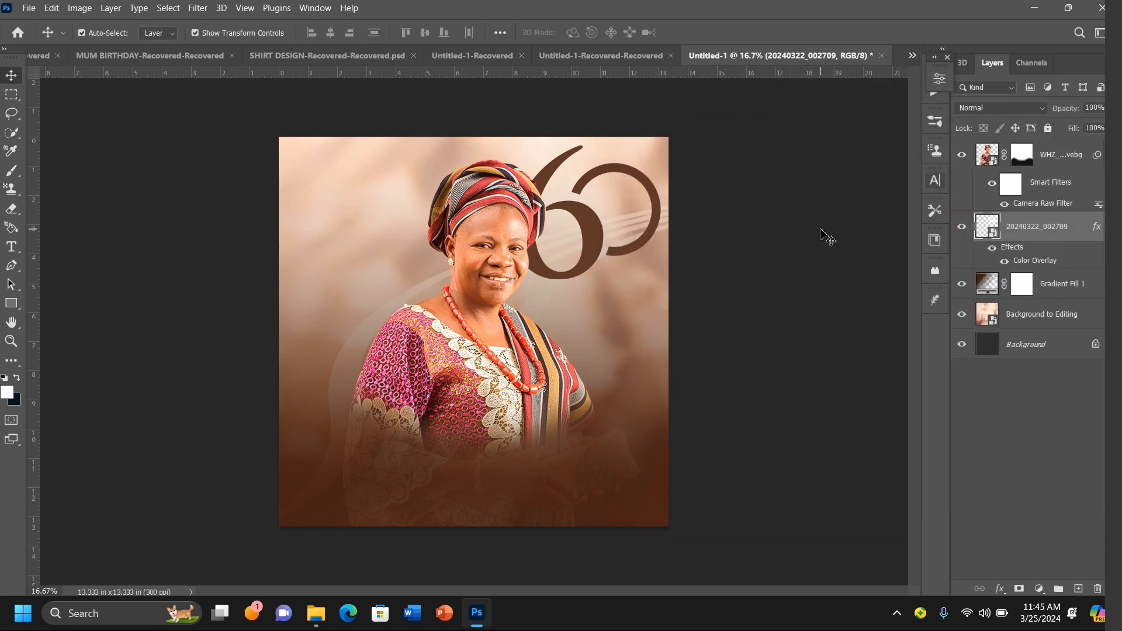
Step: Place the image 20231103_090737, a "Happy Birthday" graphic, into the flyer as an embedded layer
click(30, 12)
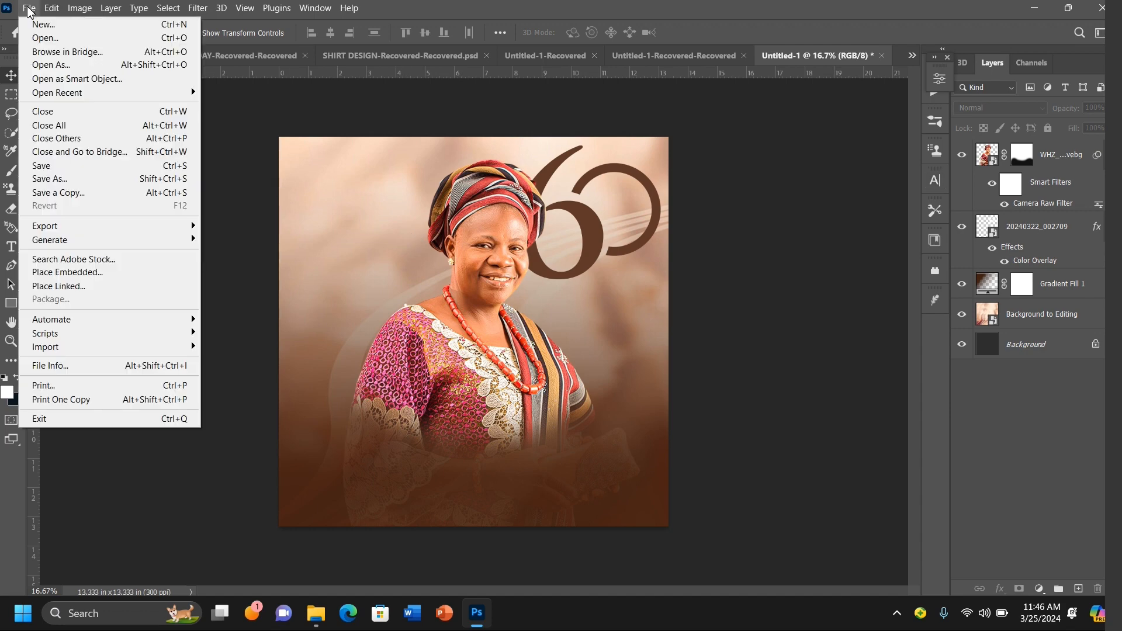
click(97, 273)
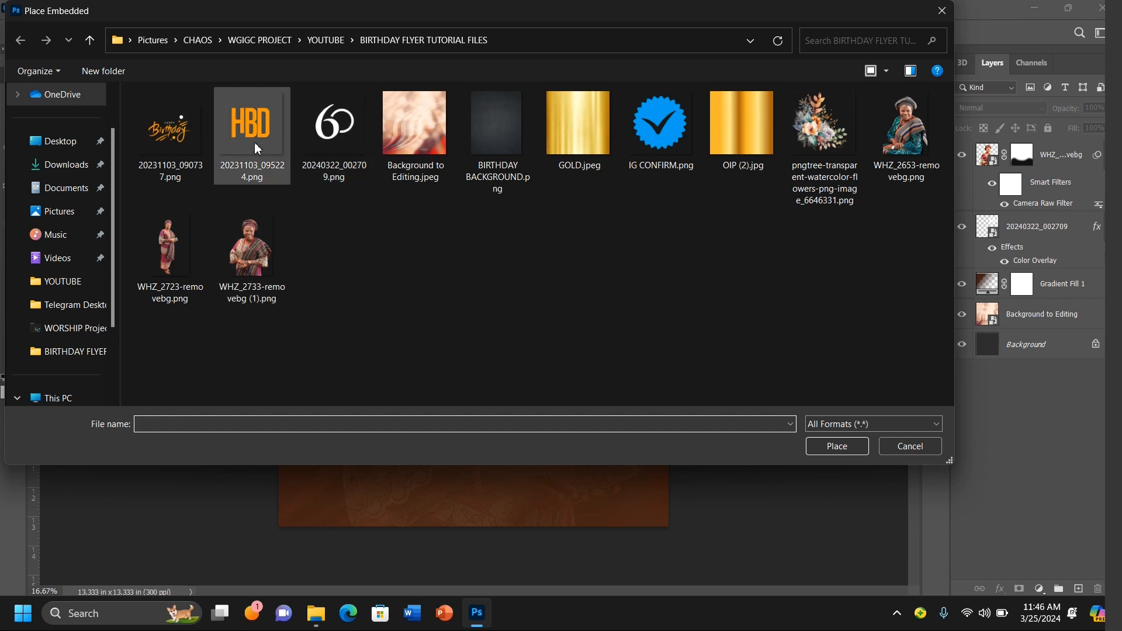
double_click(168, 128)
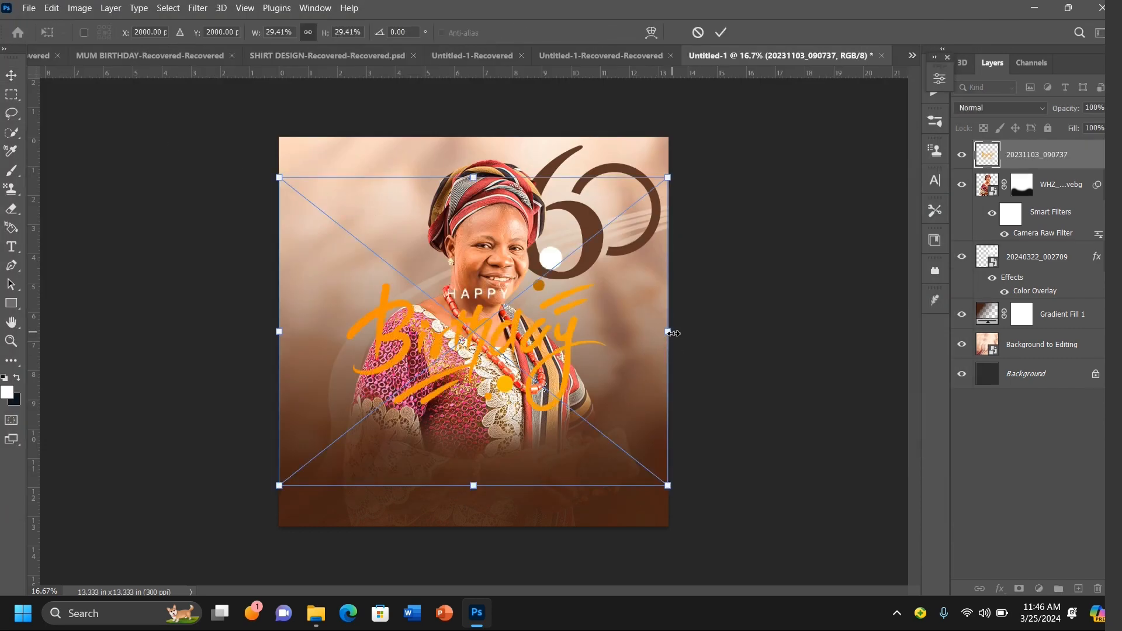
Step: Shrink the "Happy Birthday" graphic to about 15% and move it to the upper left corner
drag(672, 333, 475, 331)
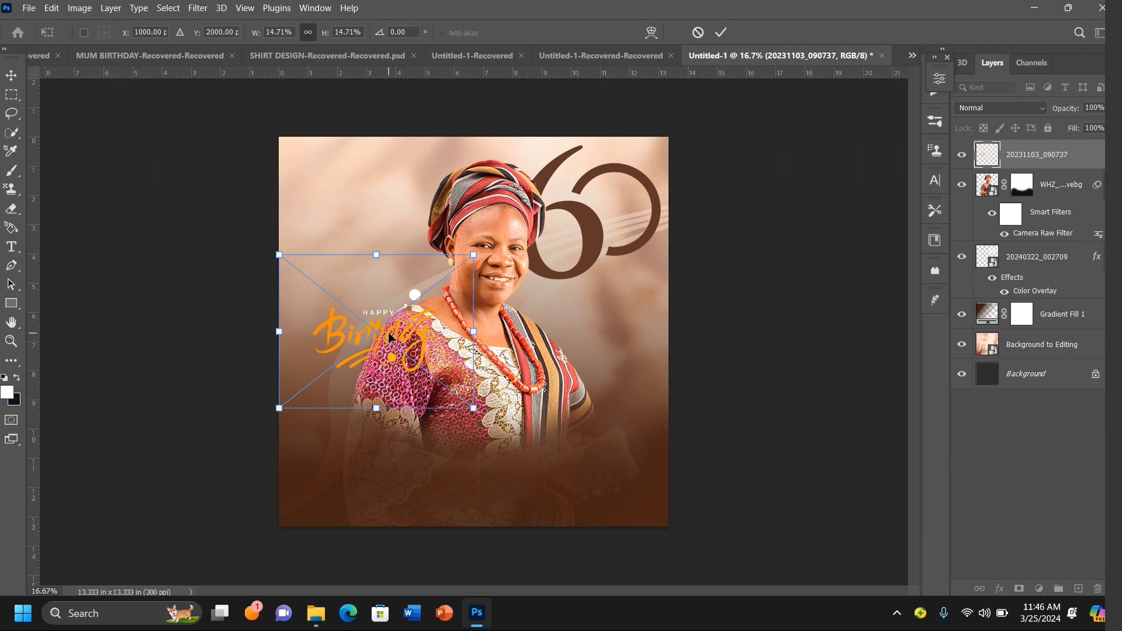
drag(390, 338, 365, 223)
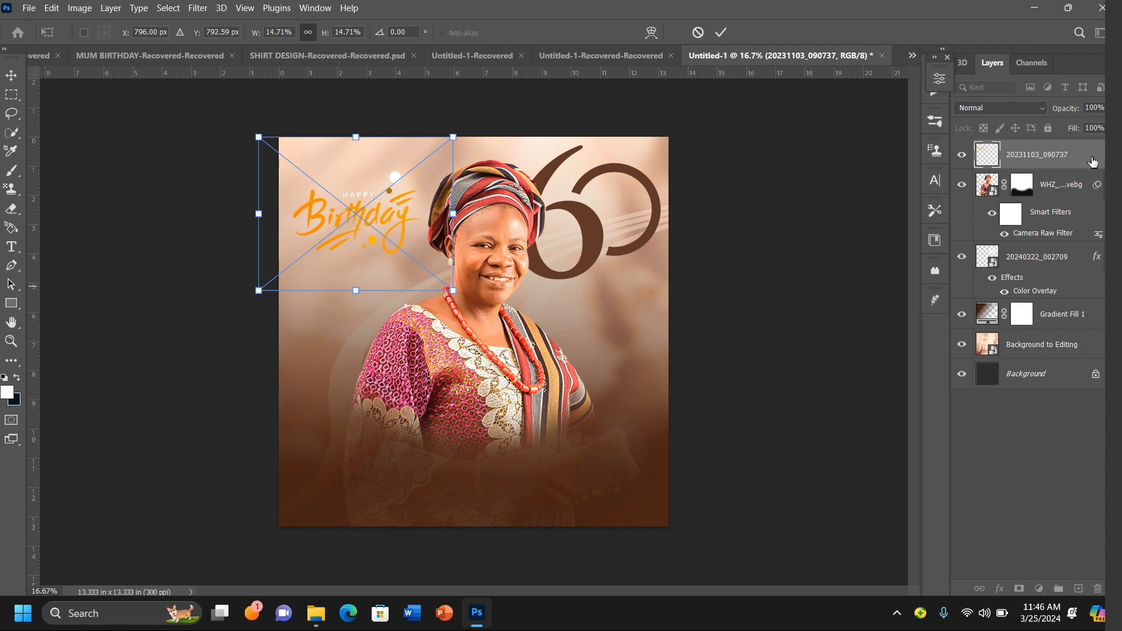
click(814, 241)
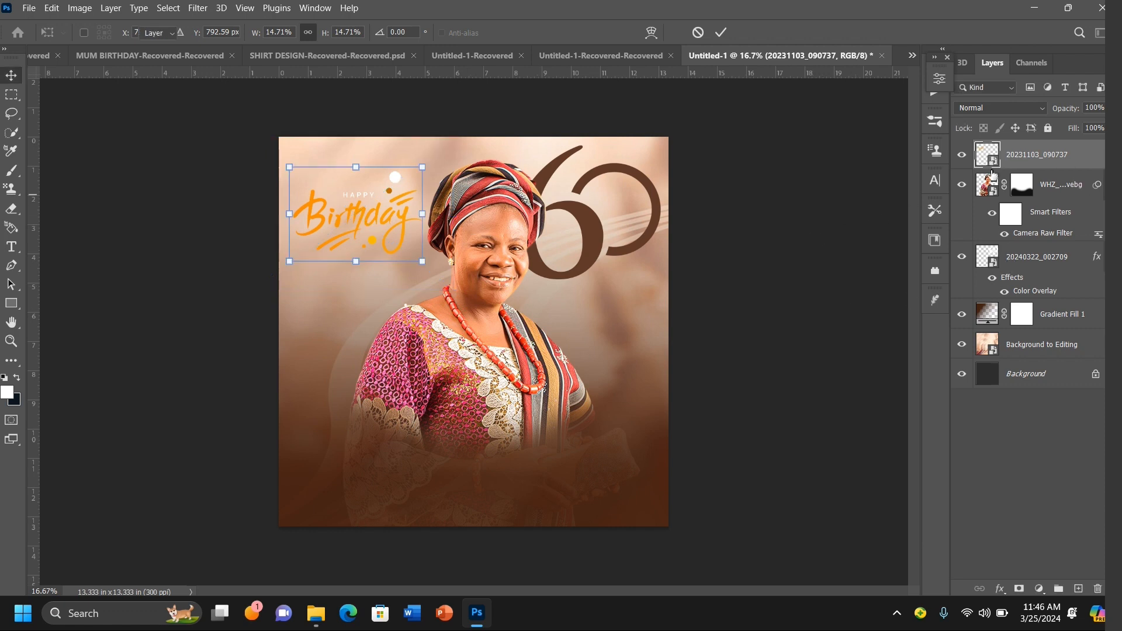
Step: Apply a brown Color Overlay to the "Happy Birthday" graphic layer
double_click(1090, 156)
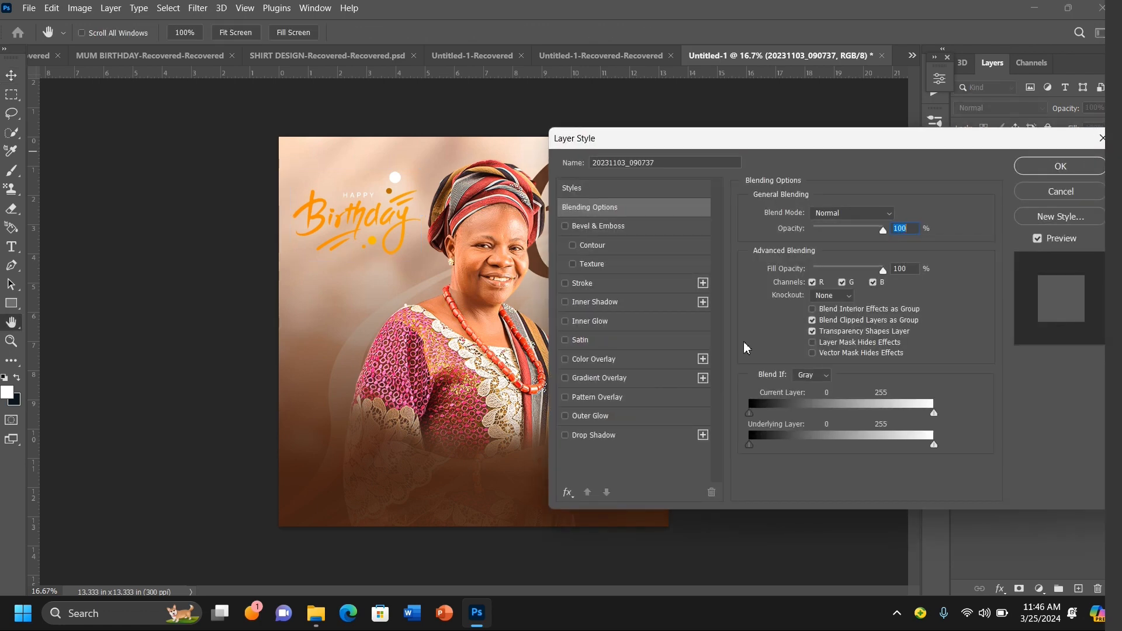
click(615, 360)
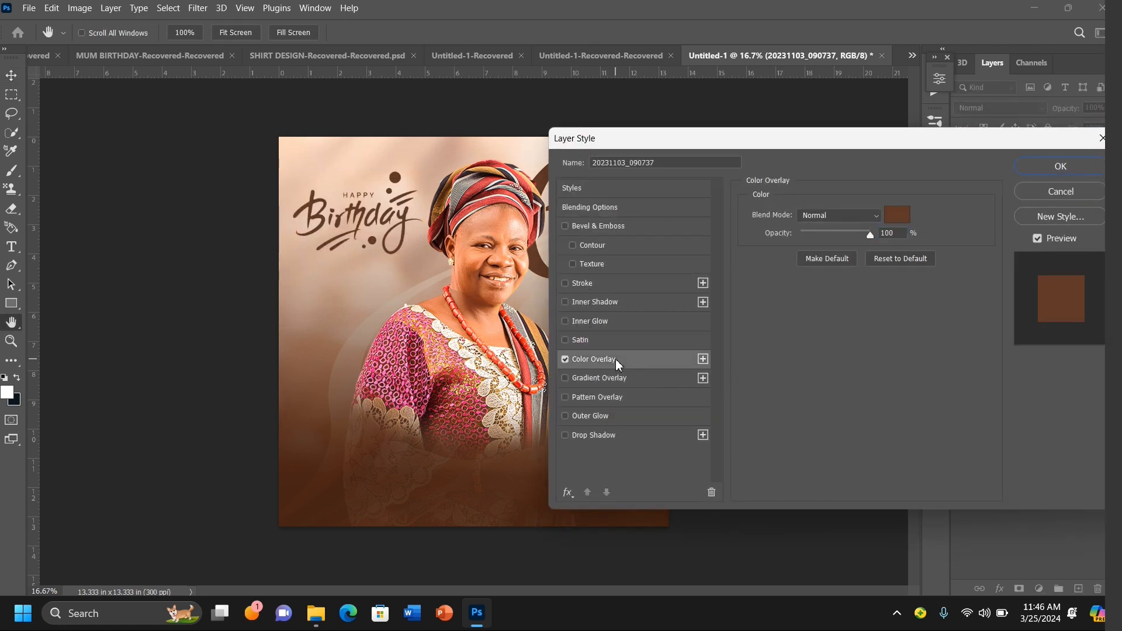
click(1079, 170)
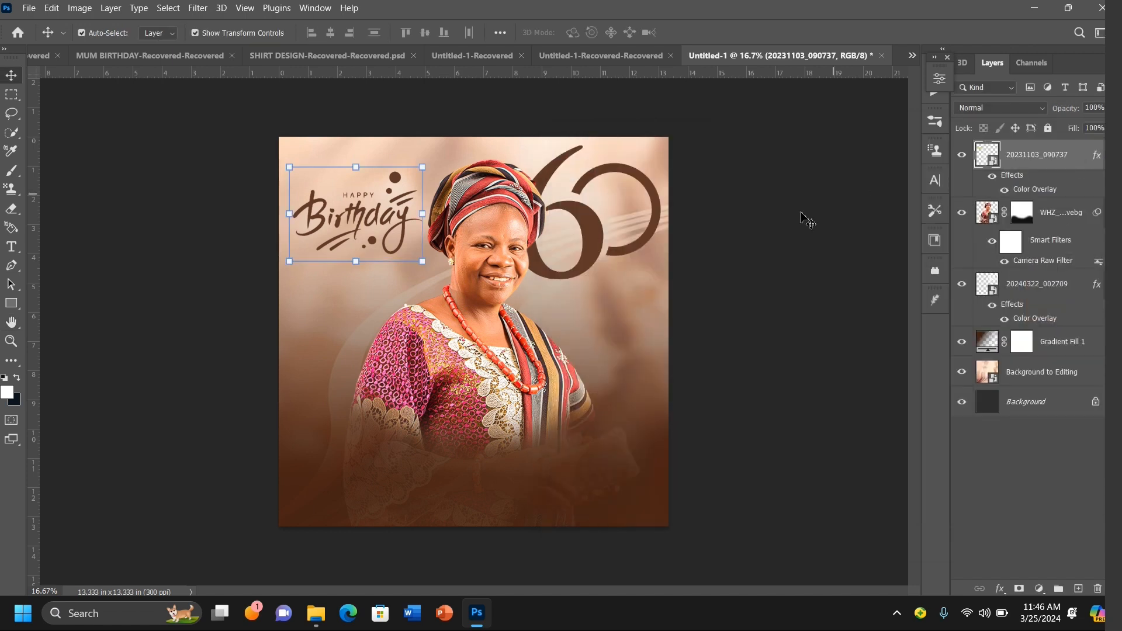
click(779, 199)
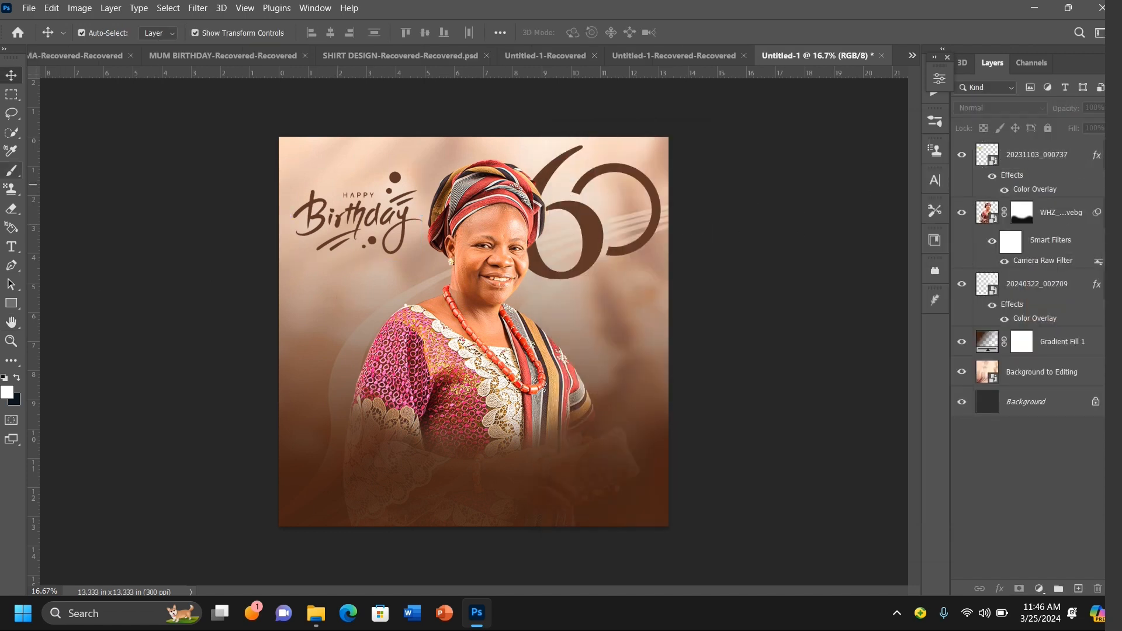
Step: Choose the Horizontal Type Tool and set the font to Trajan Bold
click(14, 252)
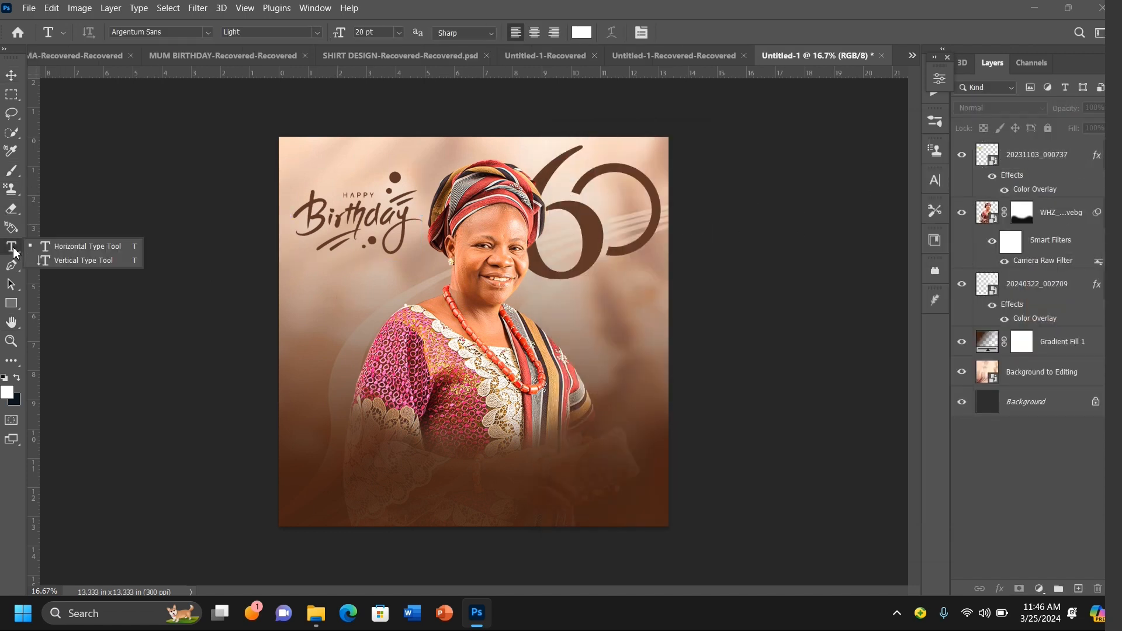
click(76, 248)
click(168, 34)
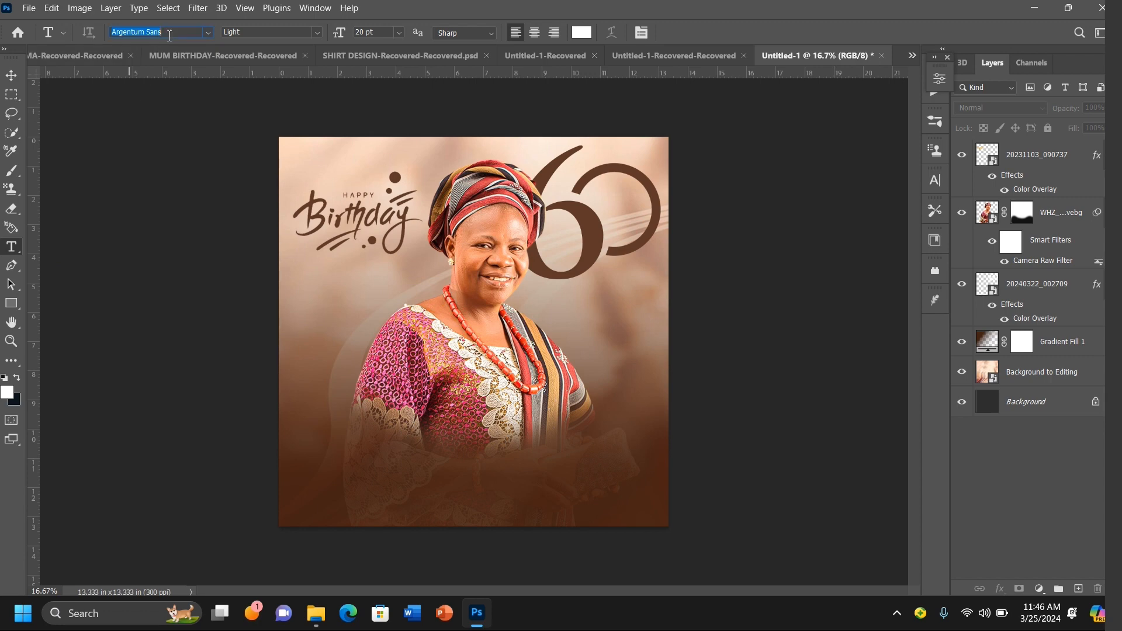
text(t)
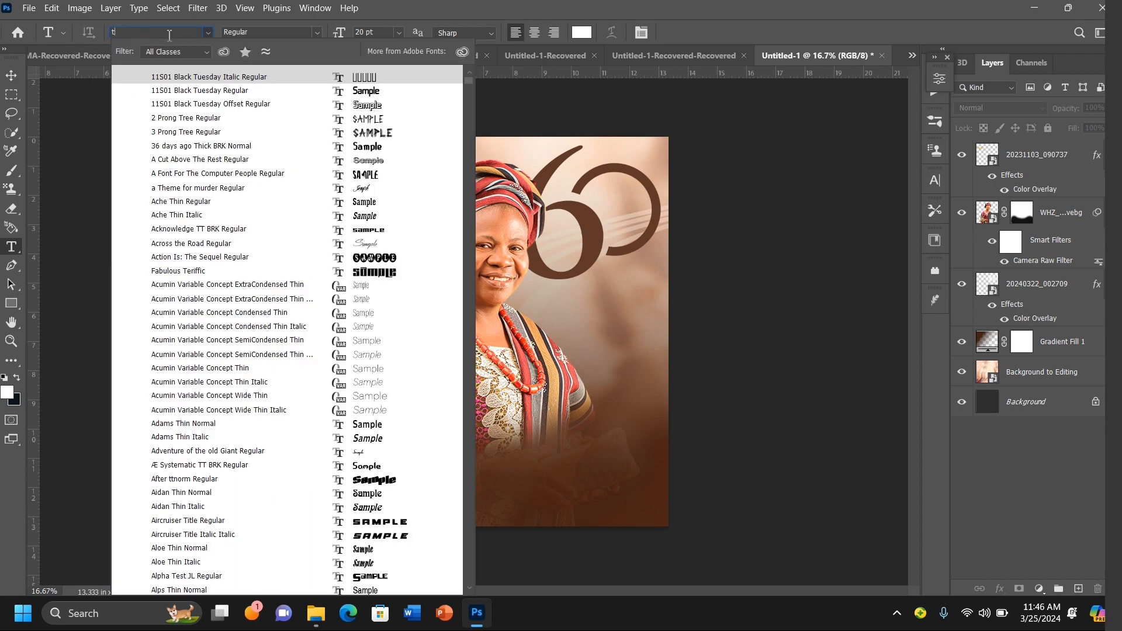
key(BackSpace)
text(tr)
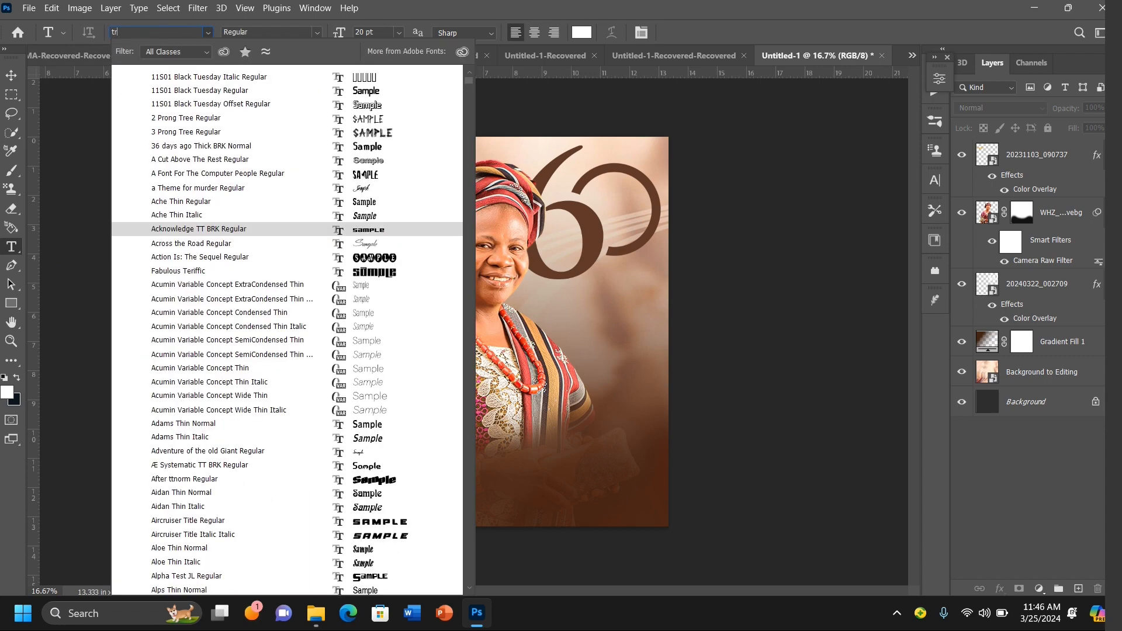
text(sj)
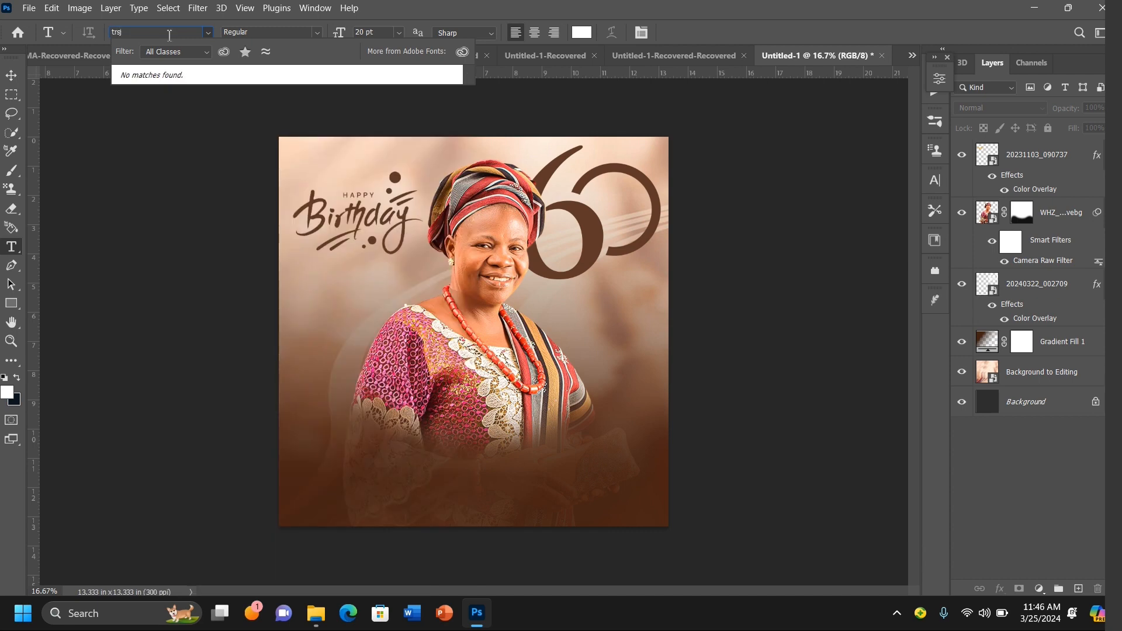
text(a)
key(BackSpace)
key(BackSpace)
text(a)
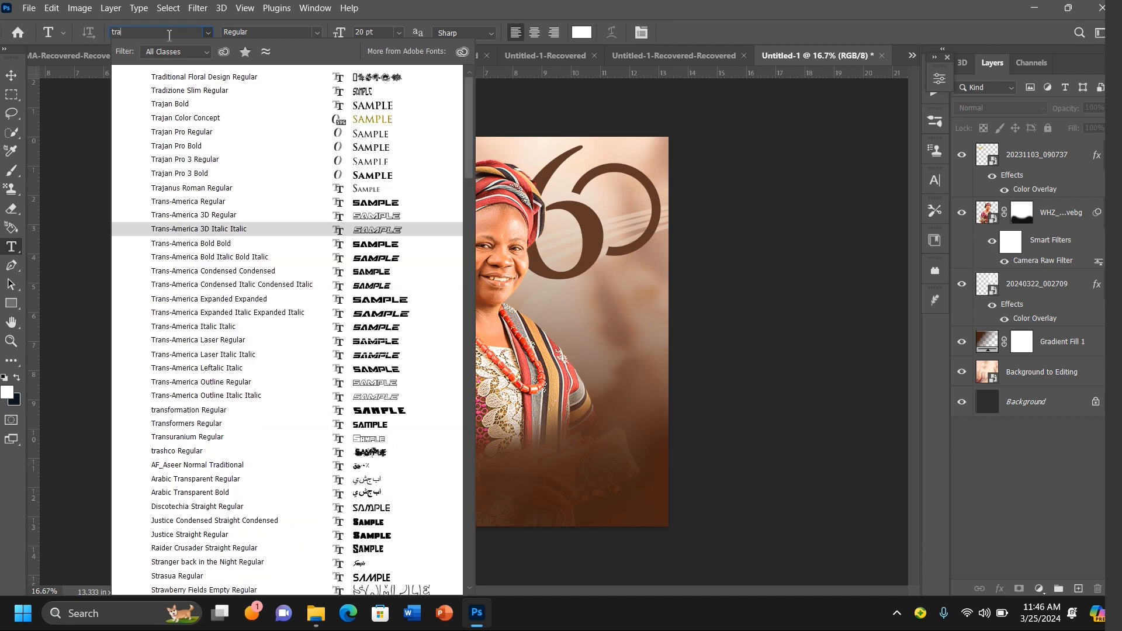
text(jan)
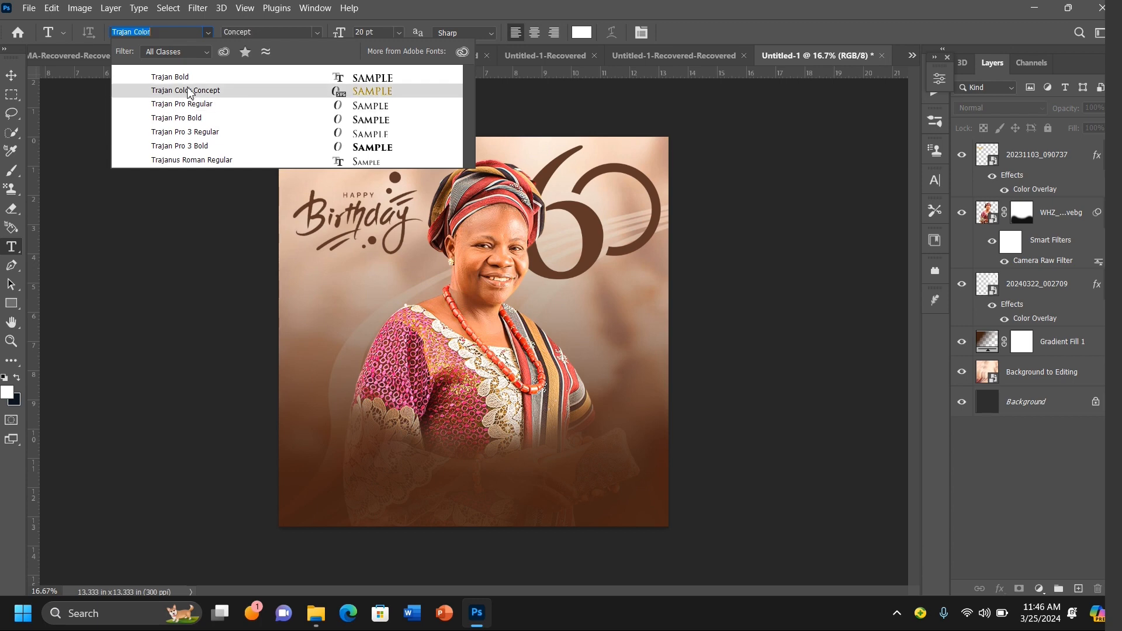
click(193, 80)
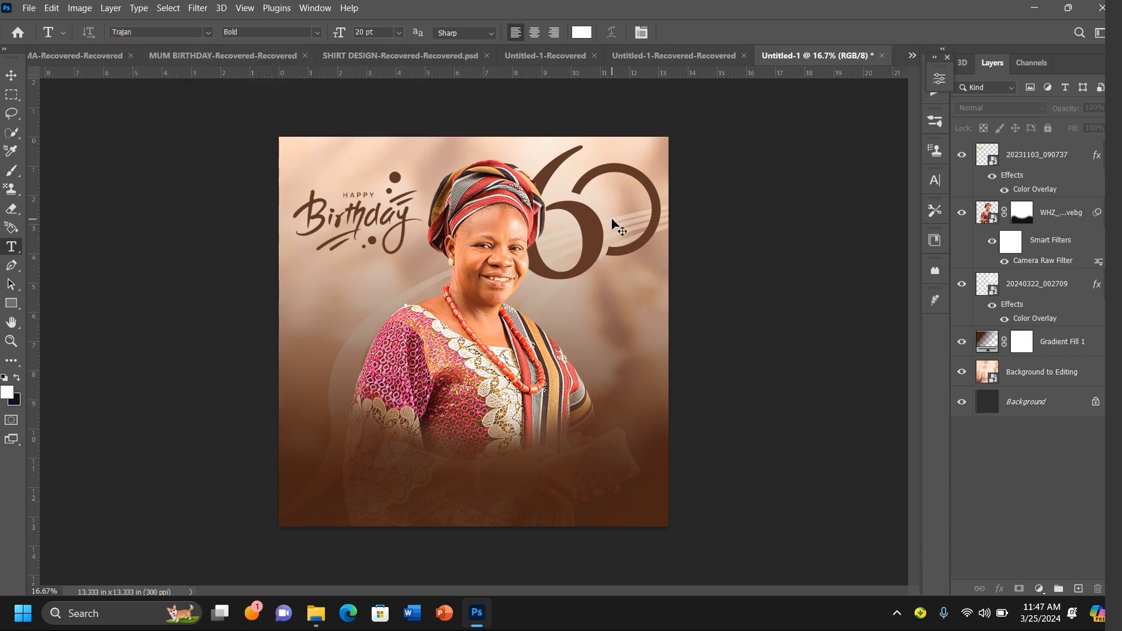
Step: Add a "YEARS" text layer inside the 60's loop, colored brown sampled from the 60 graphic
key(ctrl+plus)
key(ctrl+plus)
key(ctrl+plus)
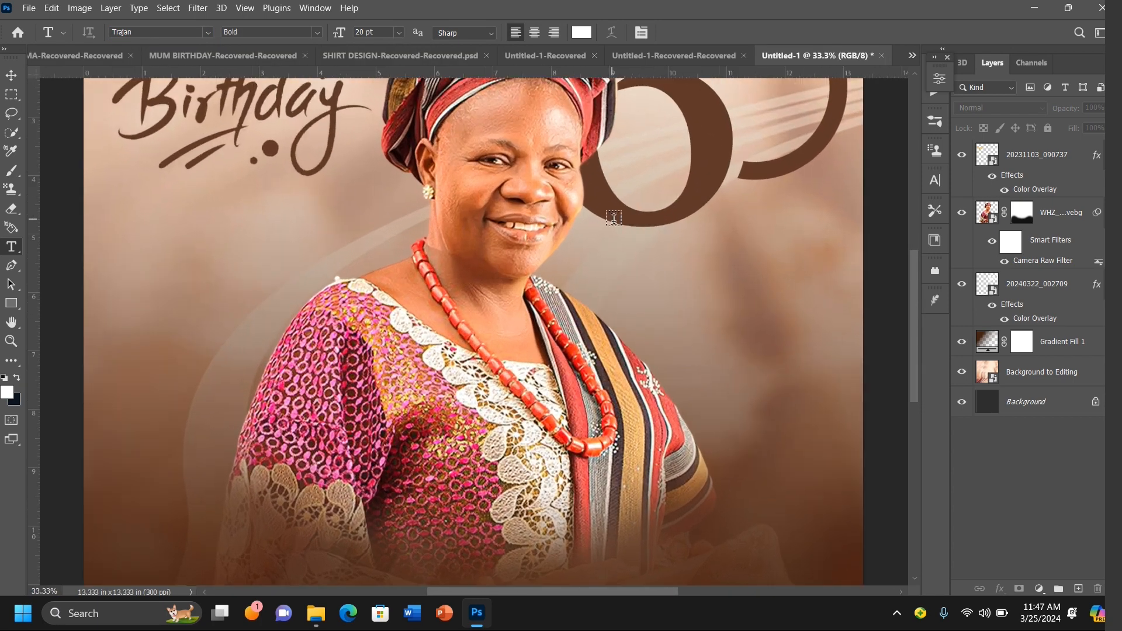
scroll(613, 219, up, 3)
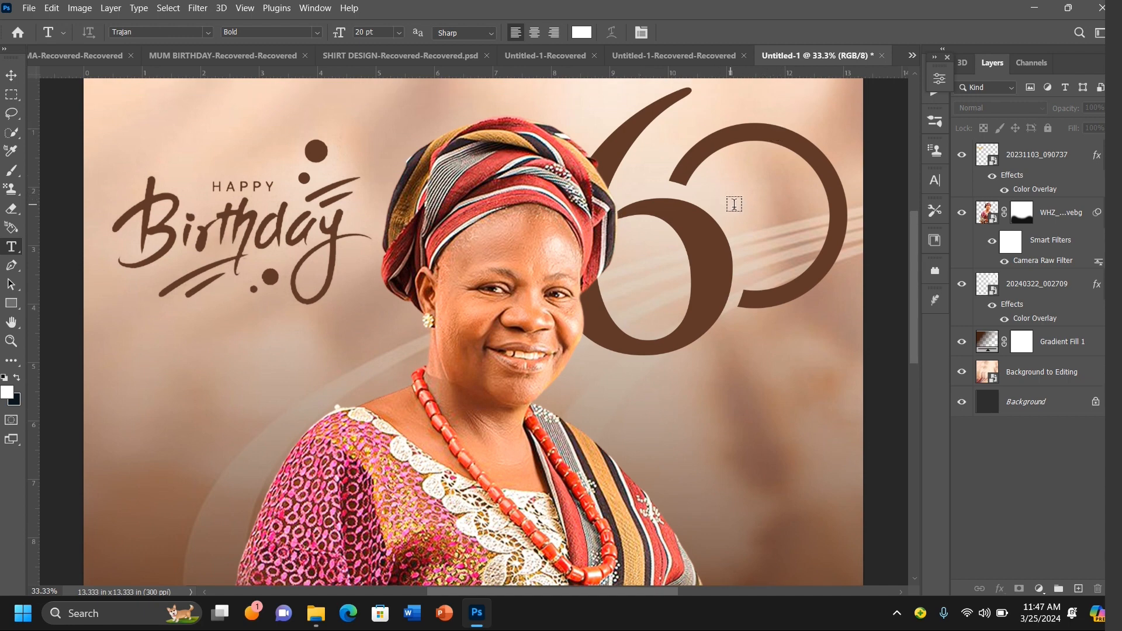
click(714, 174)
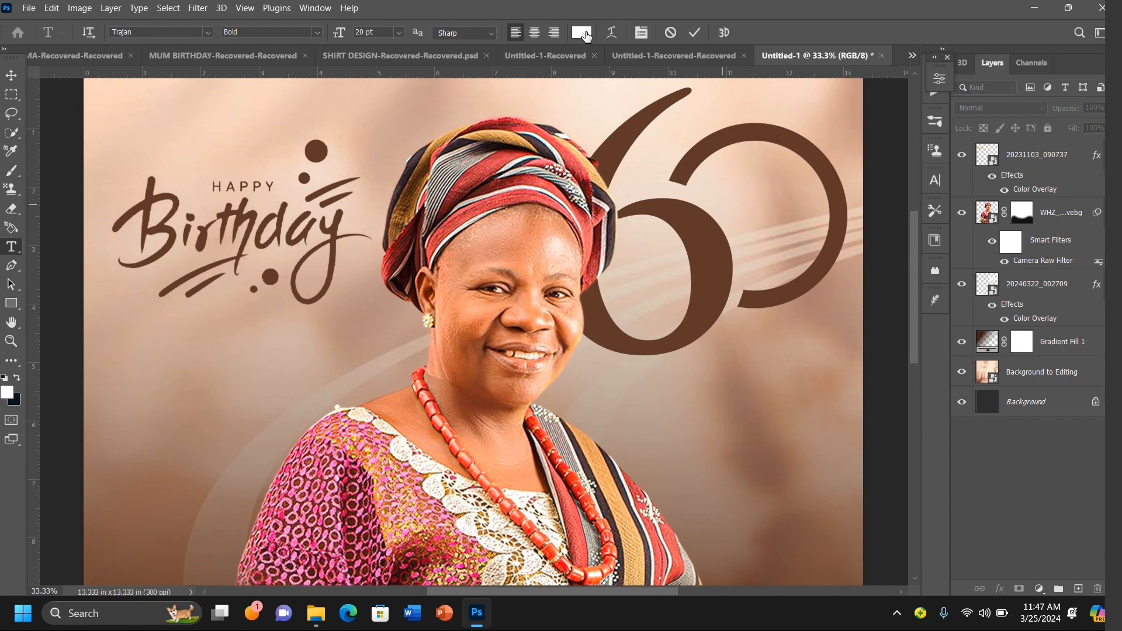
click(586, 34)
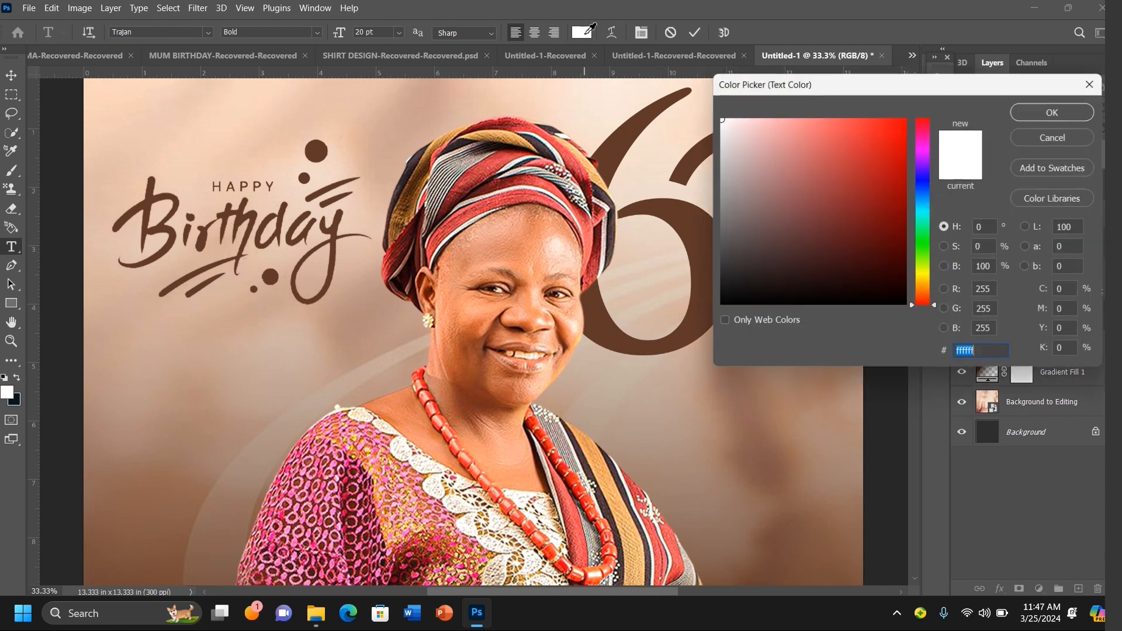
click(682, 219)
click(1061, 112)
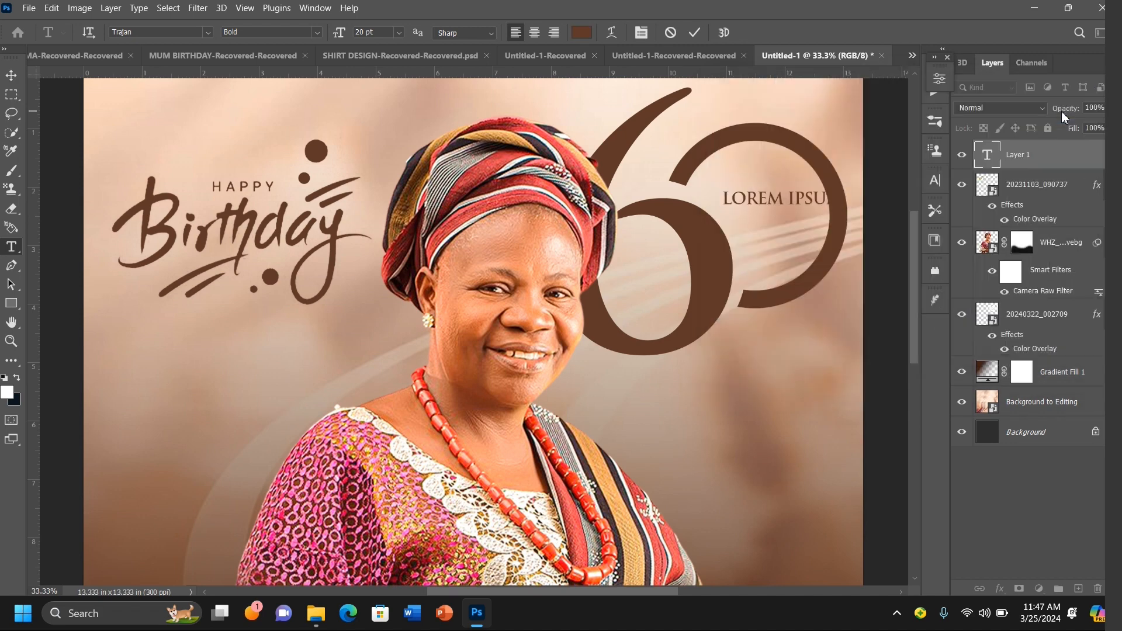
text(YEARS)
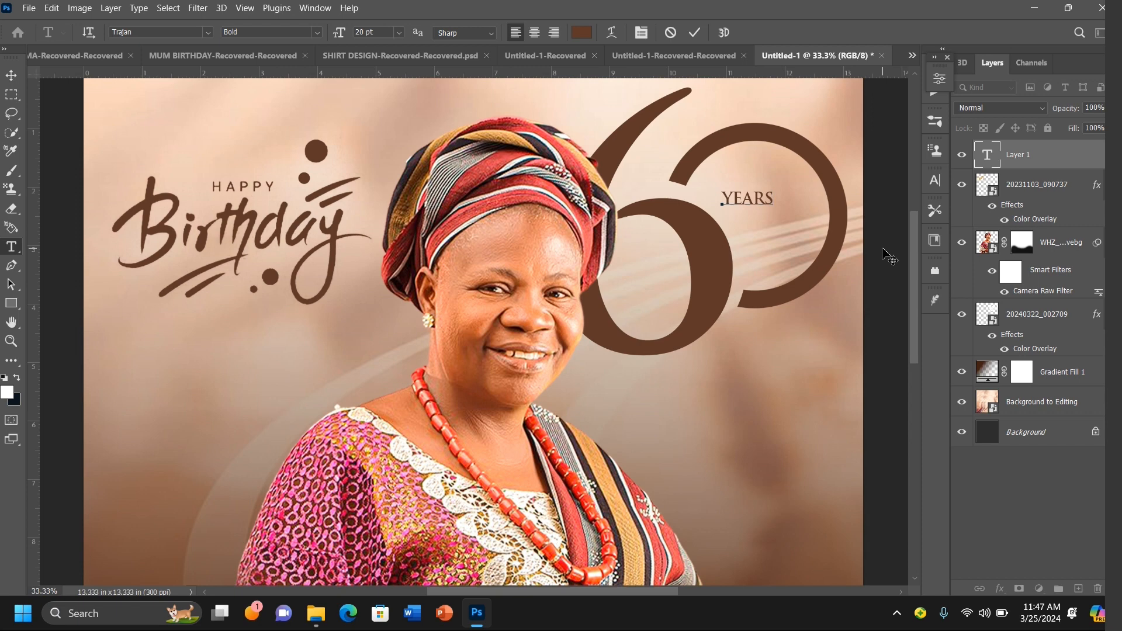
Step: Scale the YEARS text to about 180% and nudge it into place inside the 0
click(11, 77)
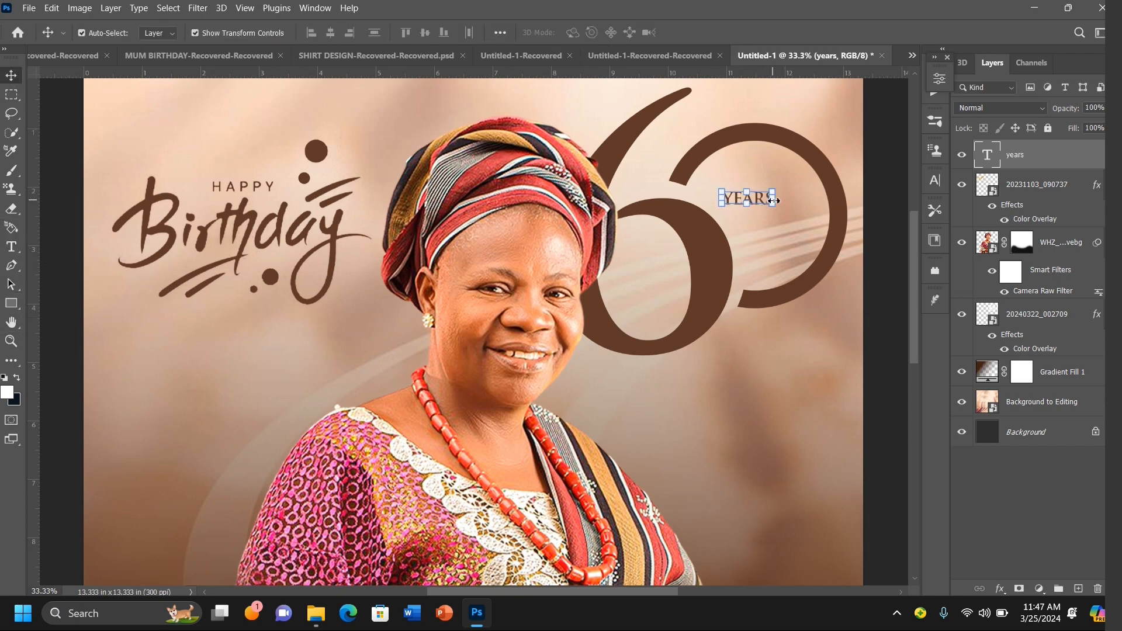
drag(774, 200, 815, 213)
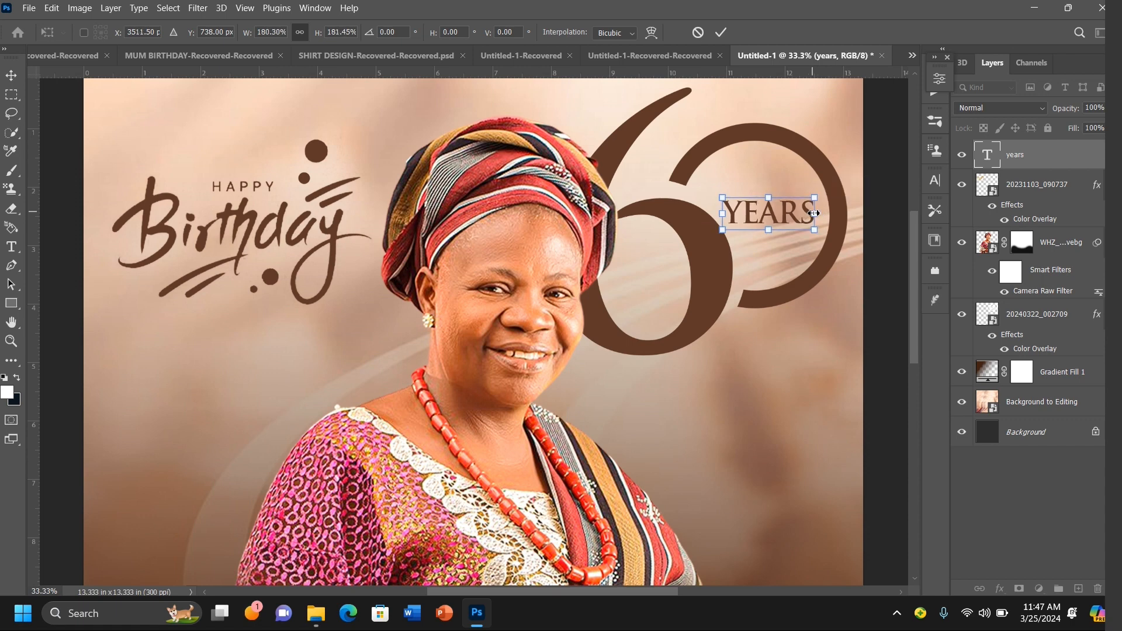
key(Up)
key(Left)
key(Left)
key(Left)
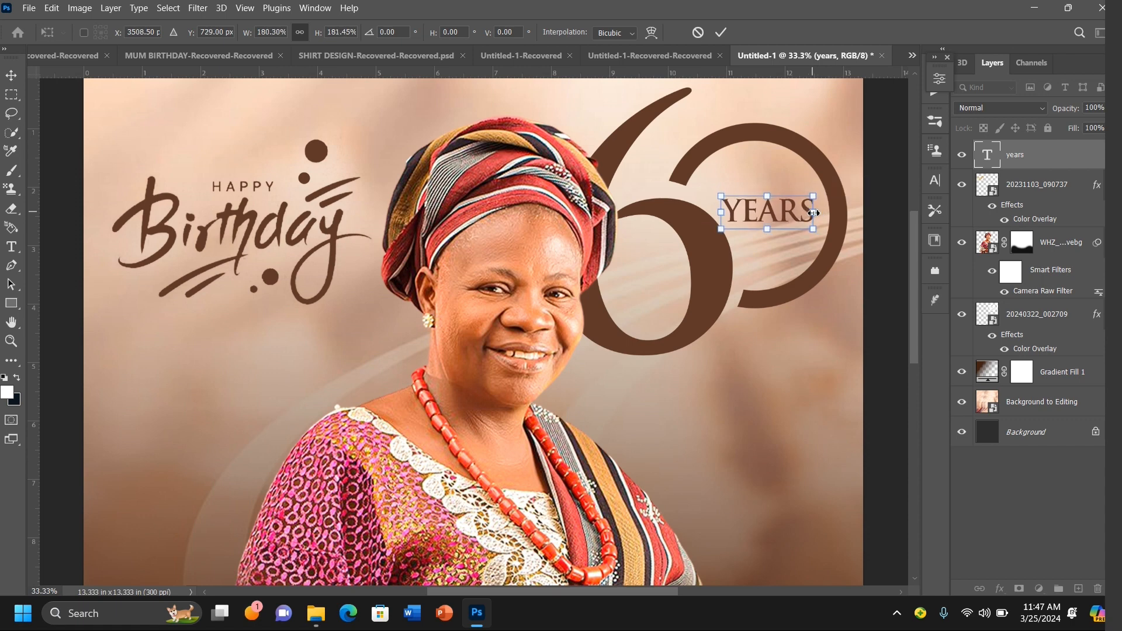
key(Down)
key(Down)
key(Right)
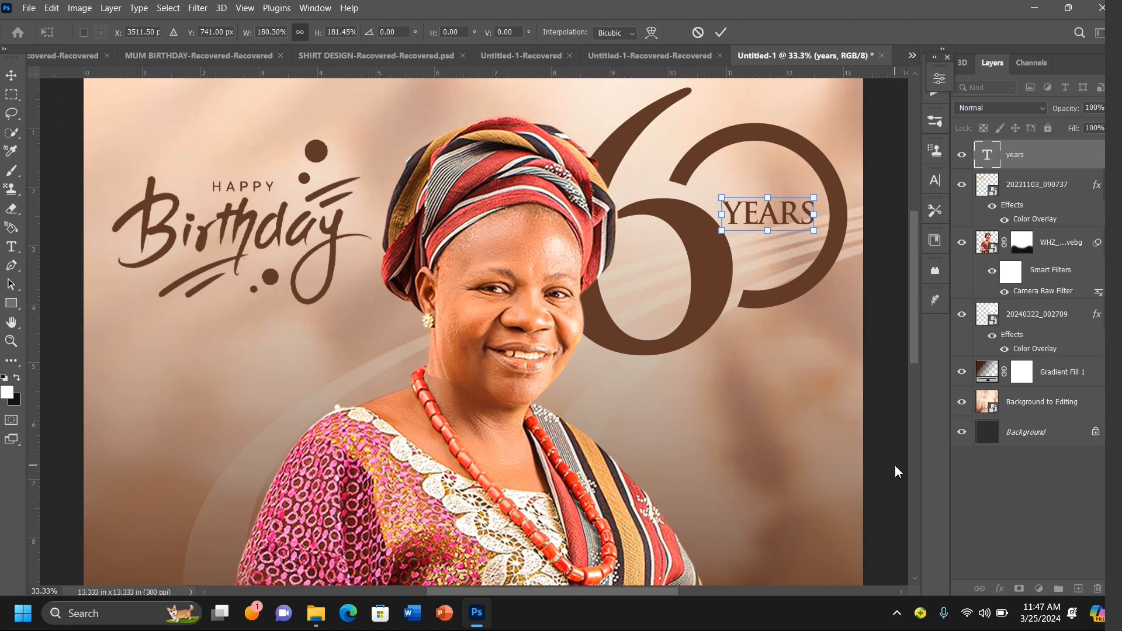
key(Return)
click(891, 311)
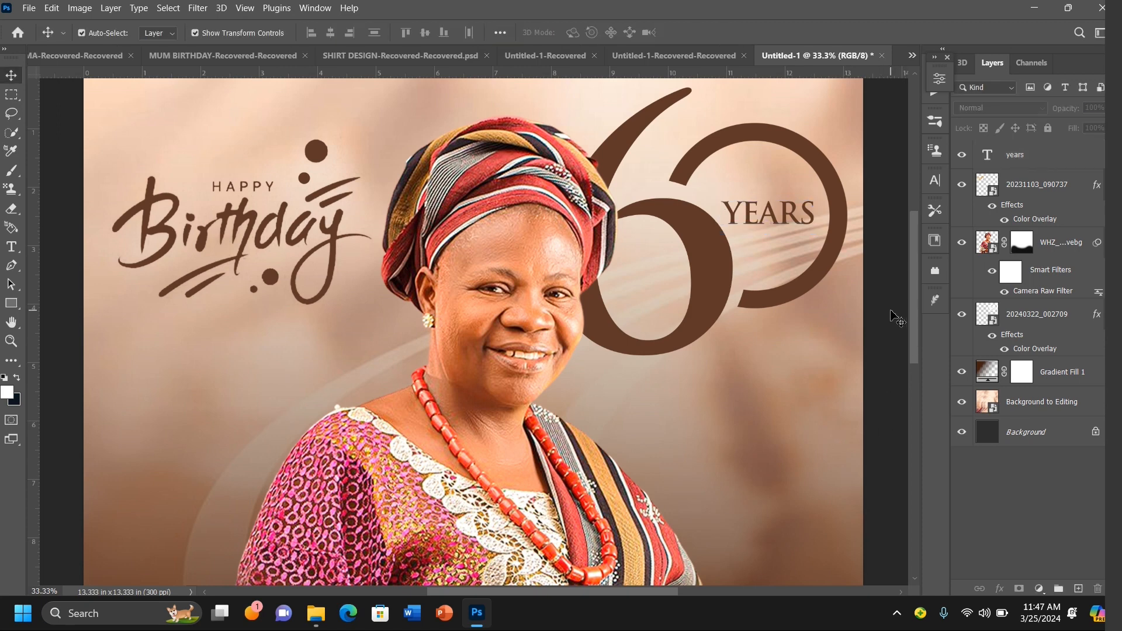
Step: Duplicate the YEARS text layer and move the copy above the 60's loop
click(747, 216)
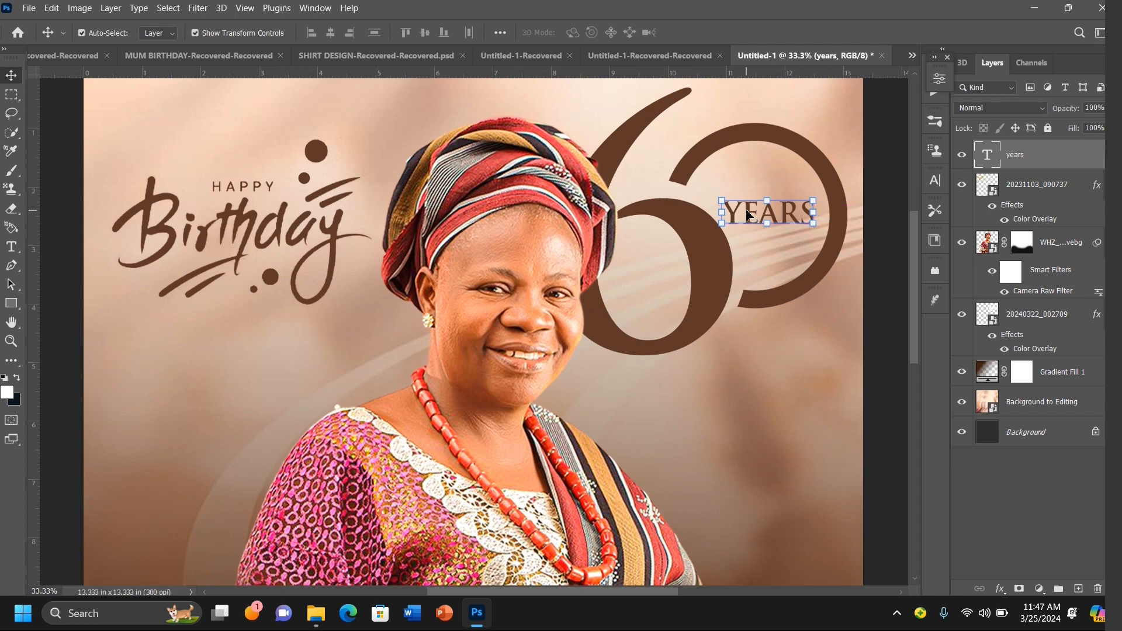
key(ctrl)
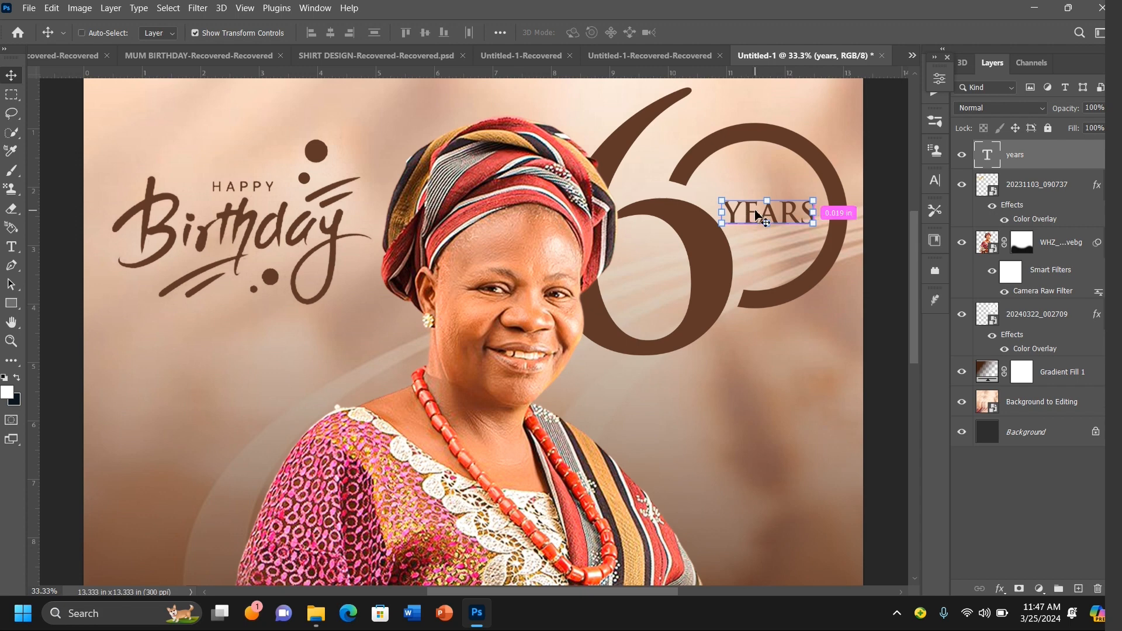
key(ctrl+j)
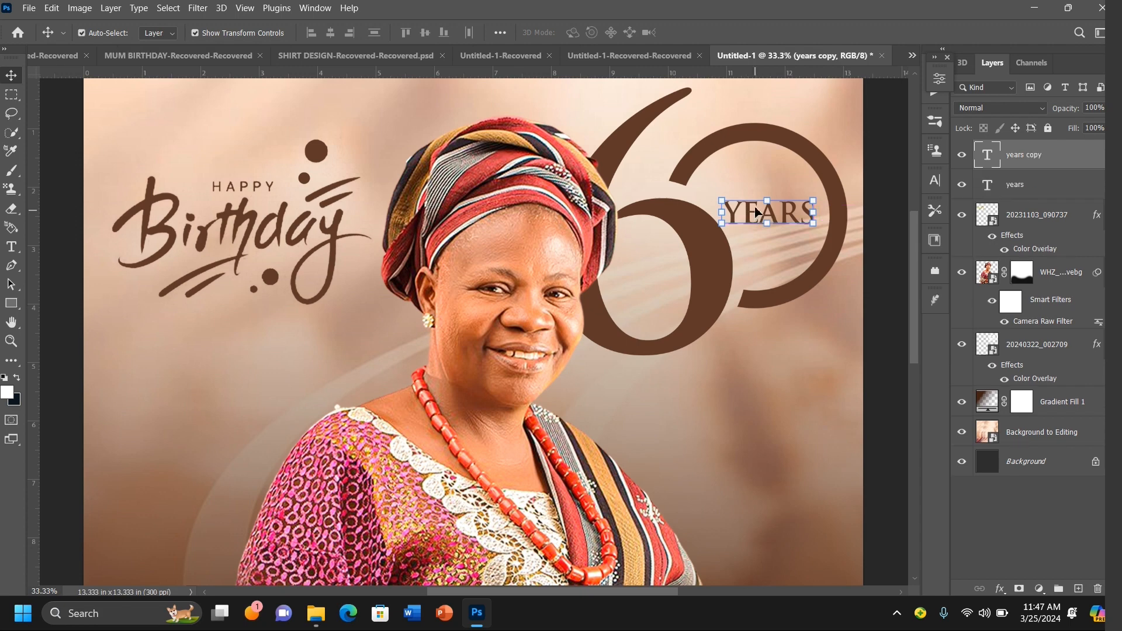
drag(760, 215, 810, 118)
Step: Replace the duplicated text with "TH"
click(11, 246)
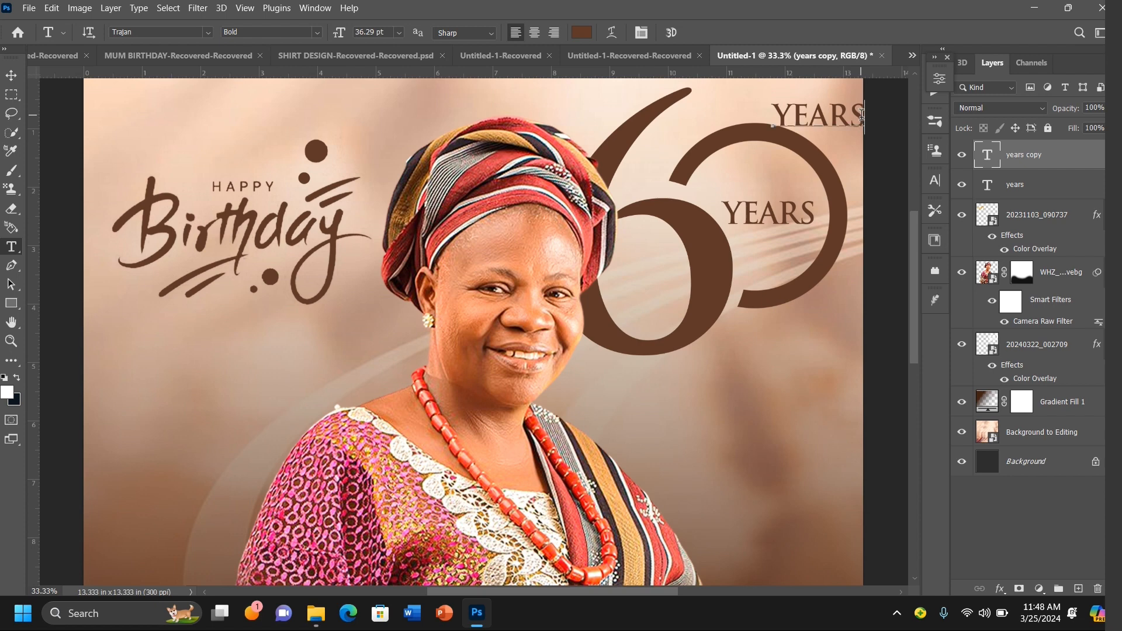
drag(864, 115, 744, 127)
text(H)
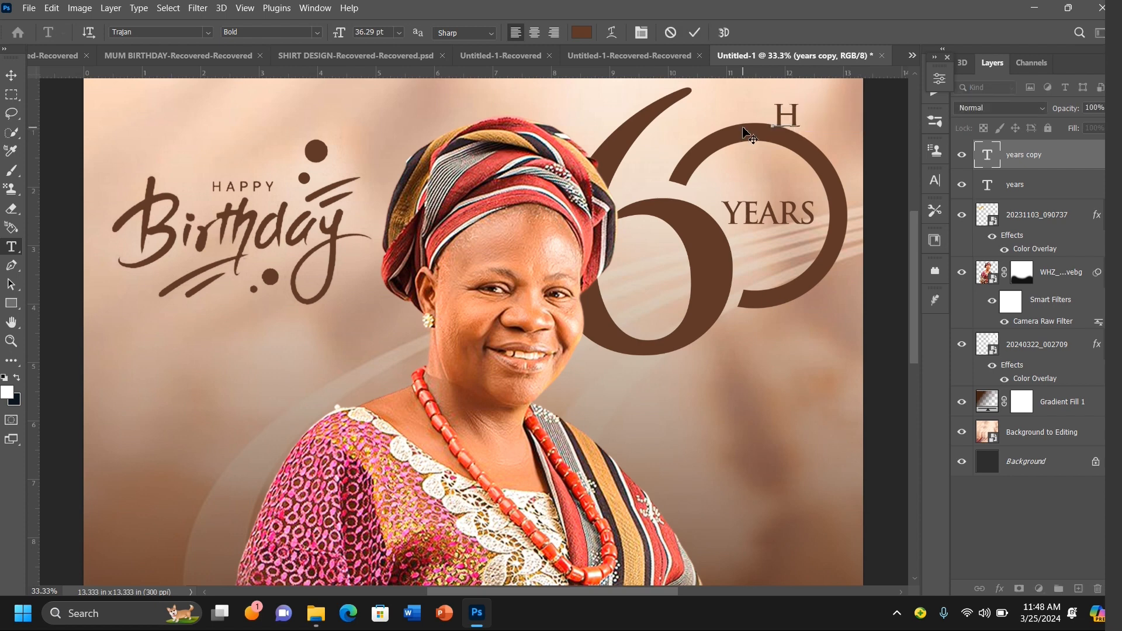
key(BackSpace)
text(TH)
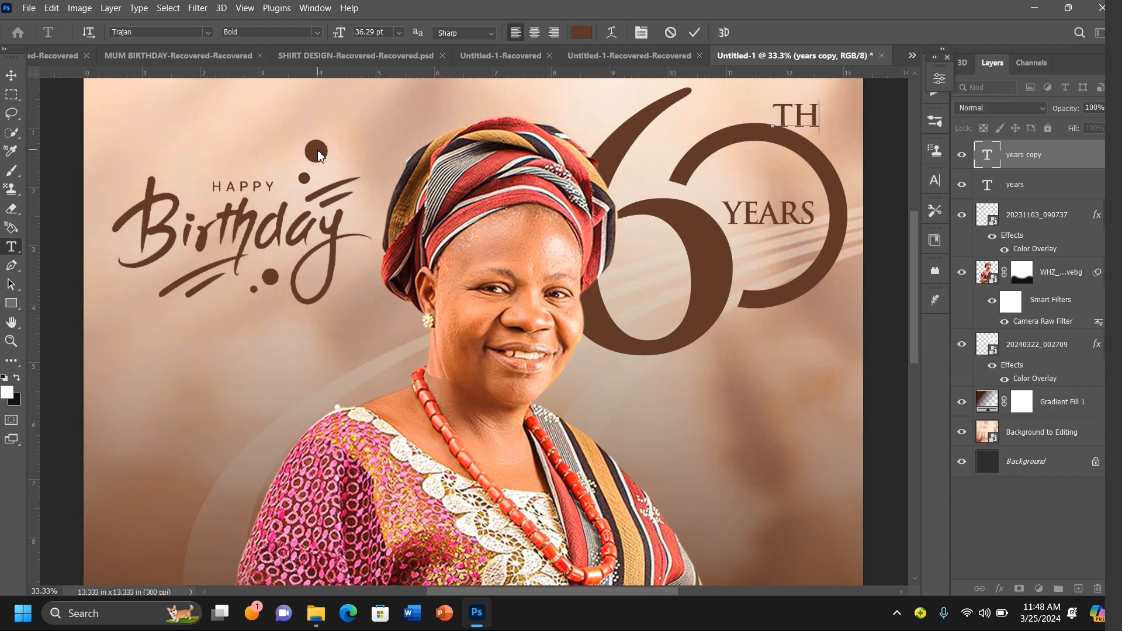
Step: Shrink the TH text to about 51% and nudge it right toward the top of the 0
click(13, 78)
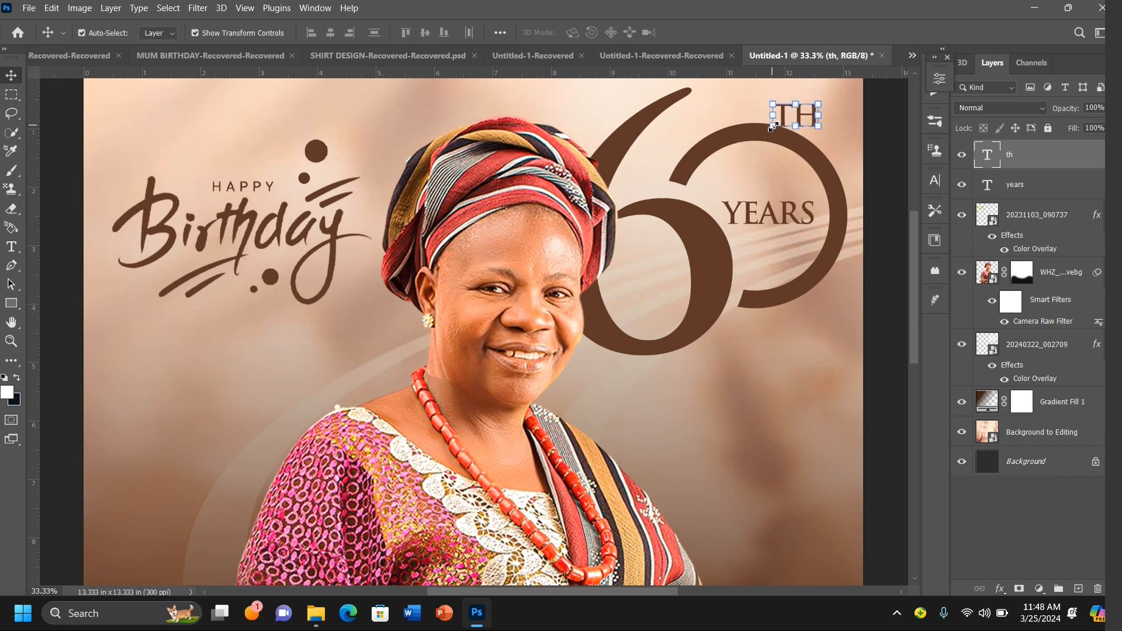
drag(773, 126, 798, 115)
key(Right)
key(Right)
key(Right)
key(Right)
key(Right)
key(Right)
key(Right)
key(Right)
key(Right)
key(Right)
key(Right)
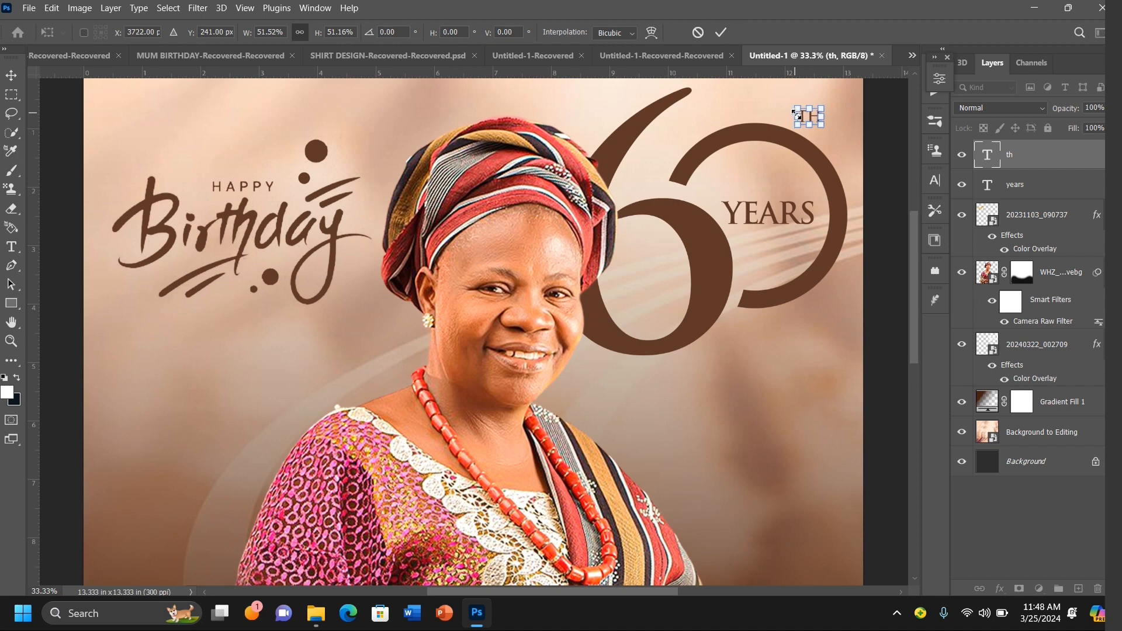
key(Right)
key(Right)
key(Right)
key(Right)
key(Right)
key(Right)
key(Right)
key(Right)
key(Right)
key(Right)
key(Right)
key(Right)
key(Return)
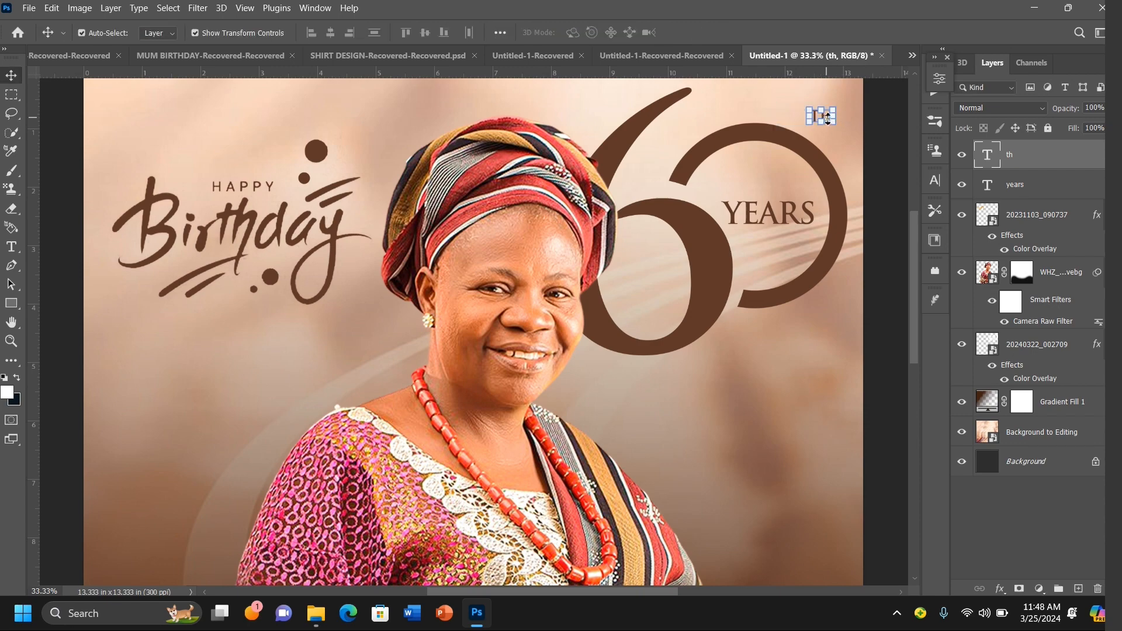
Step: Nudge the TH text down and right so it sits just above the 0's curve
key(ctrl+plus)
scroll(826, 115, up, 3)
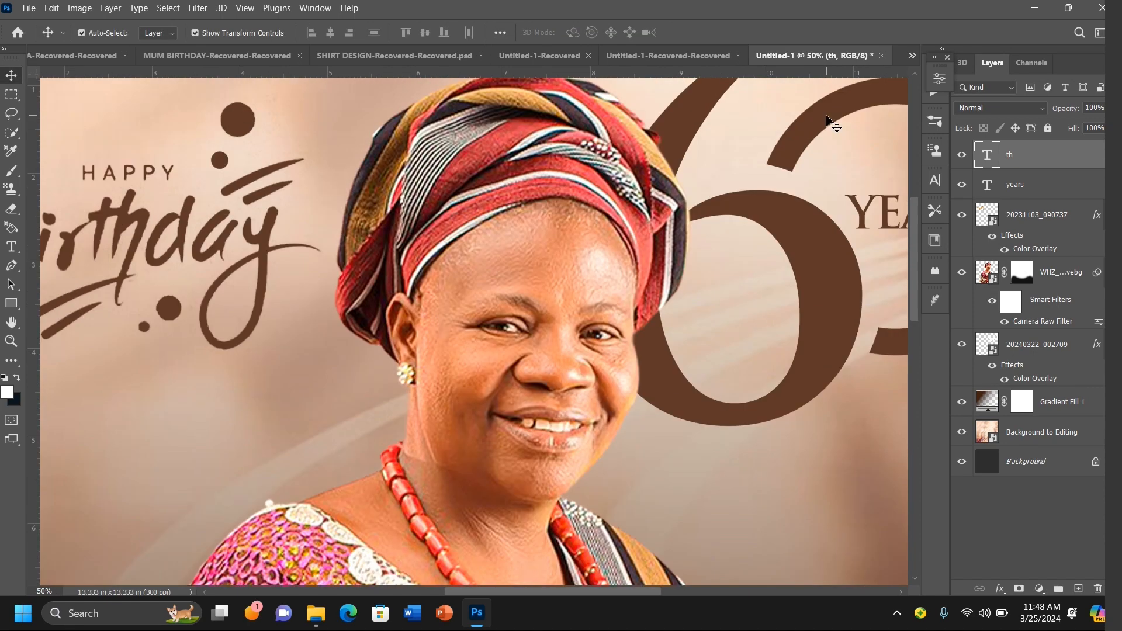
scroll(827, 115, left, 4)
scroll(826, 115, right, 6)
scroll(827, 116, up, 3)
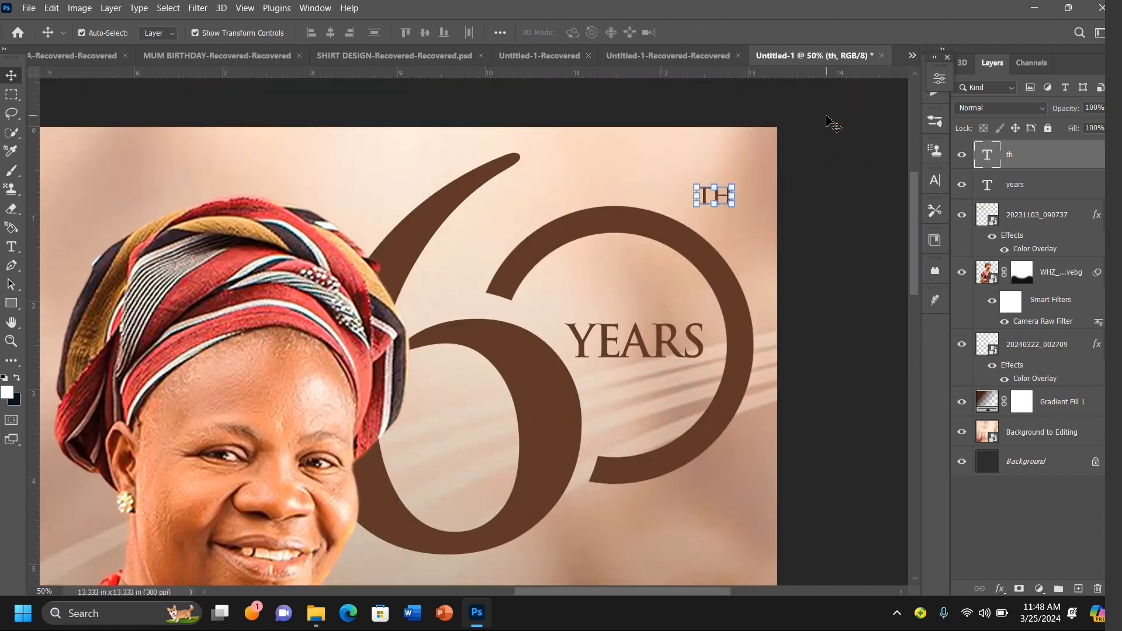
key(shift+Right)
key(shift+Right)
key(shift+Right)
key(shift+Right)
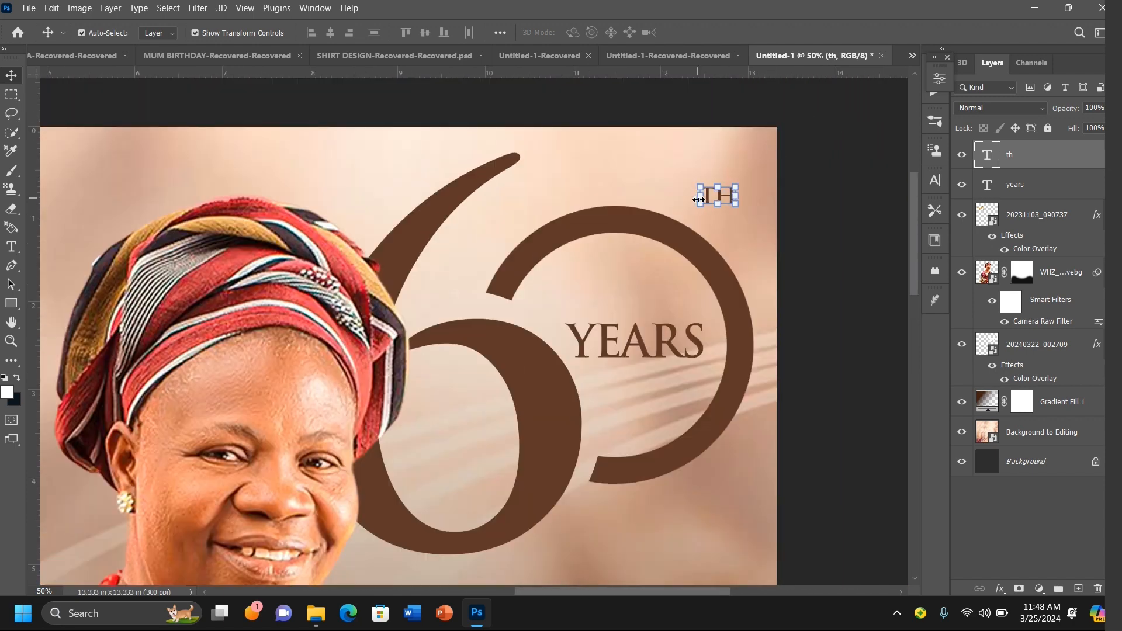
key(shift+Right)
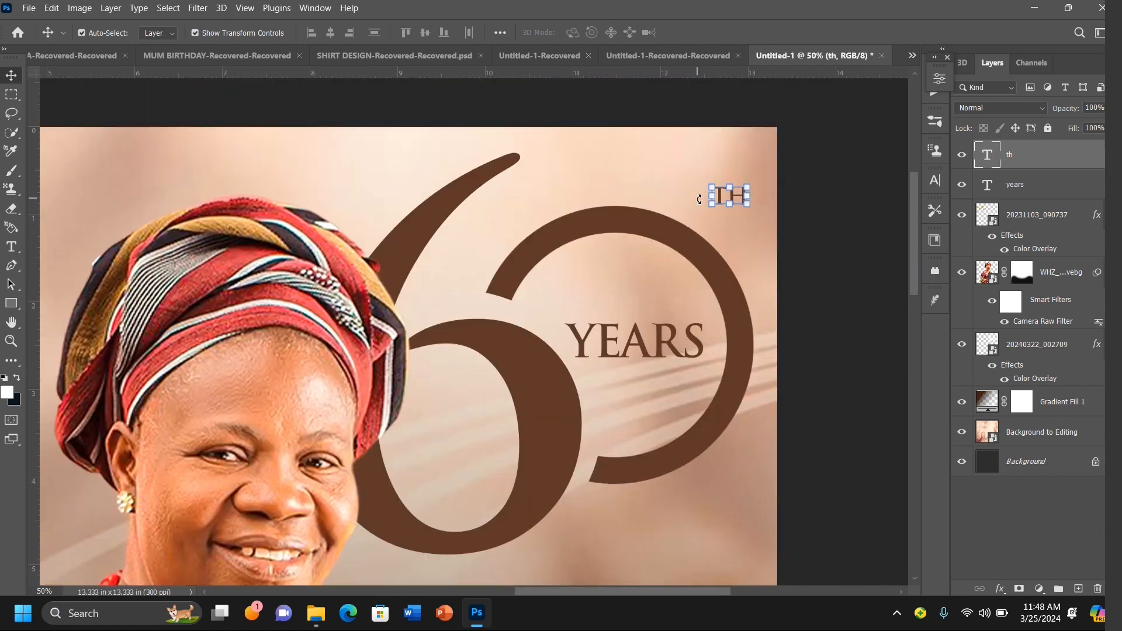
key(shift+Down)
key(shift+Down)
key(shift+Down)
key(shift+Down)
key(shift+Down)
key(shift+Down)
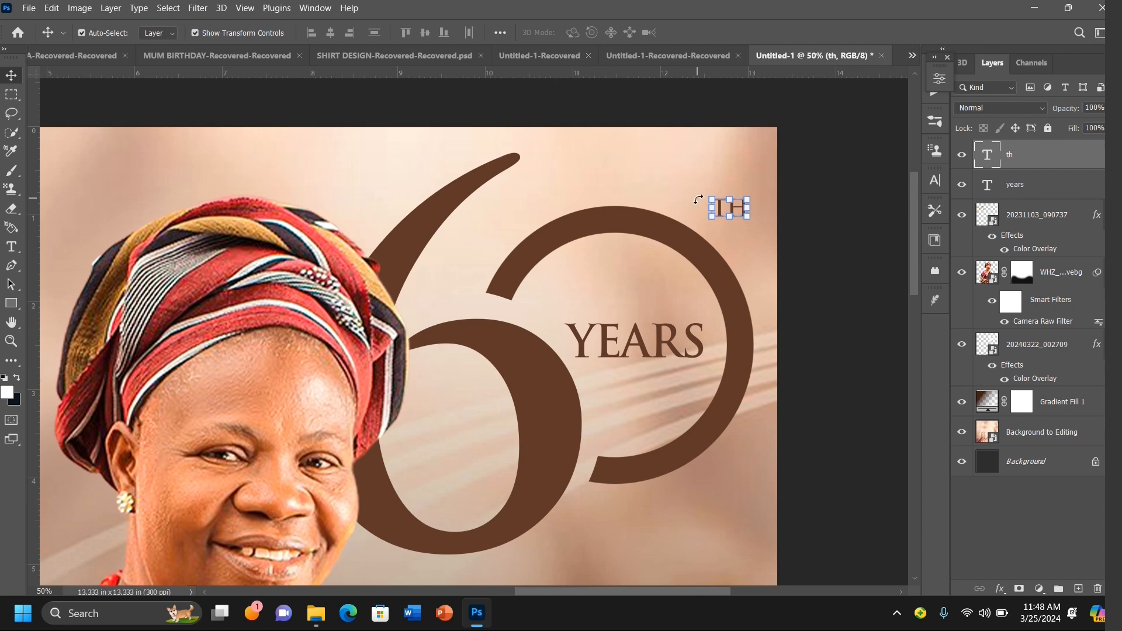
key(shift+Left)
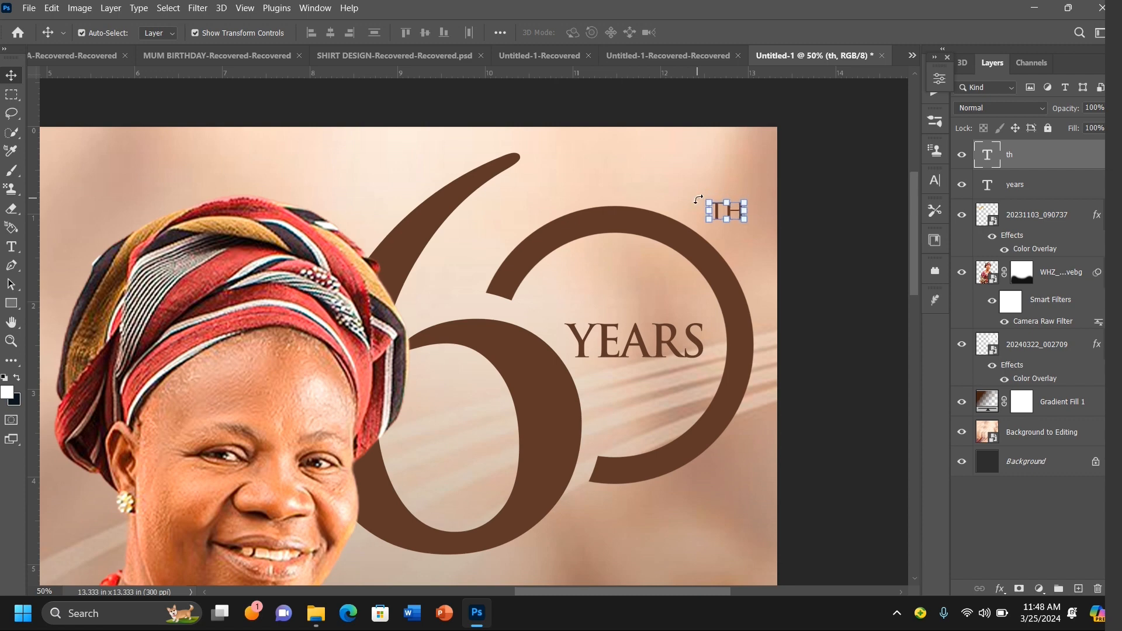
click(873, 272)
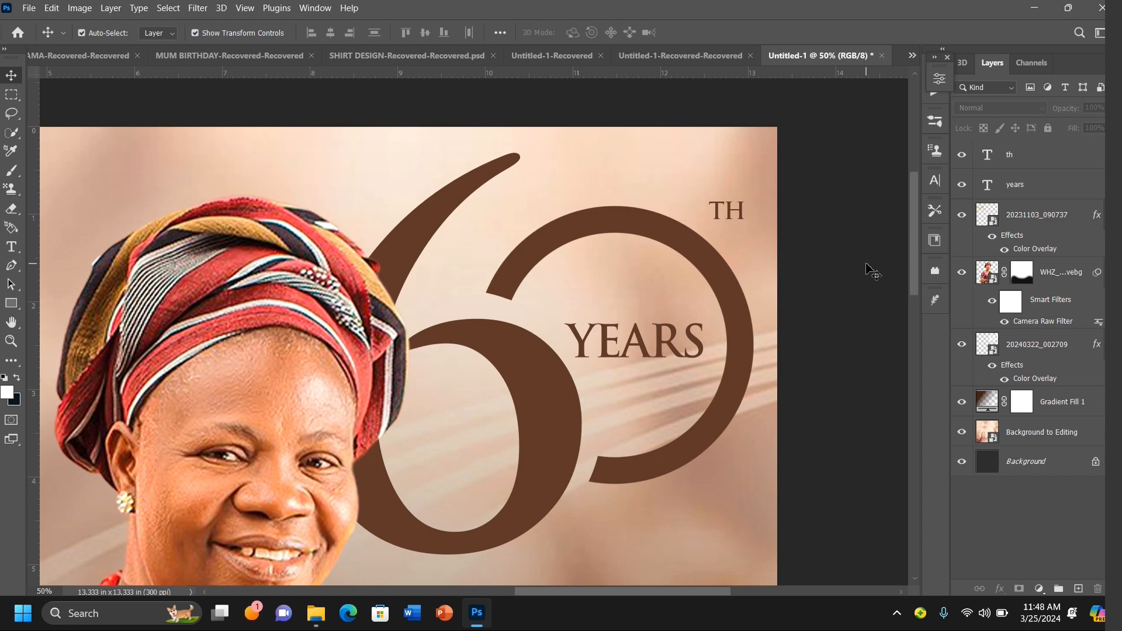
Step: Set the Type tool to Cinzel Decorative Black with white text color and centered alignment
key(ctrl+minus)
key(ctrl+minus)
key(ctrl+minus)
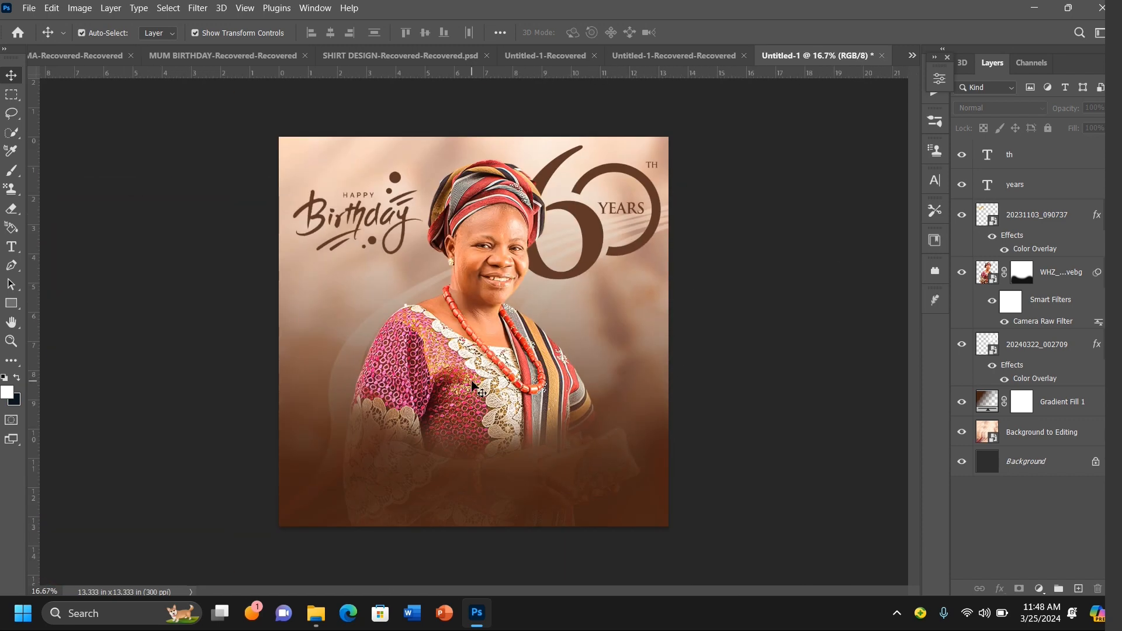
scroll(474, 389, up, 1)
scroll(474, 389, up, 2)
scroll(474, 389, down, 5)
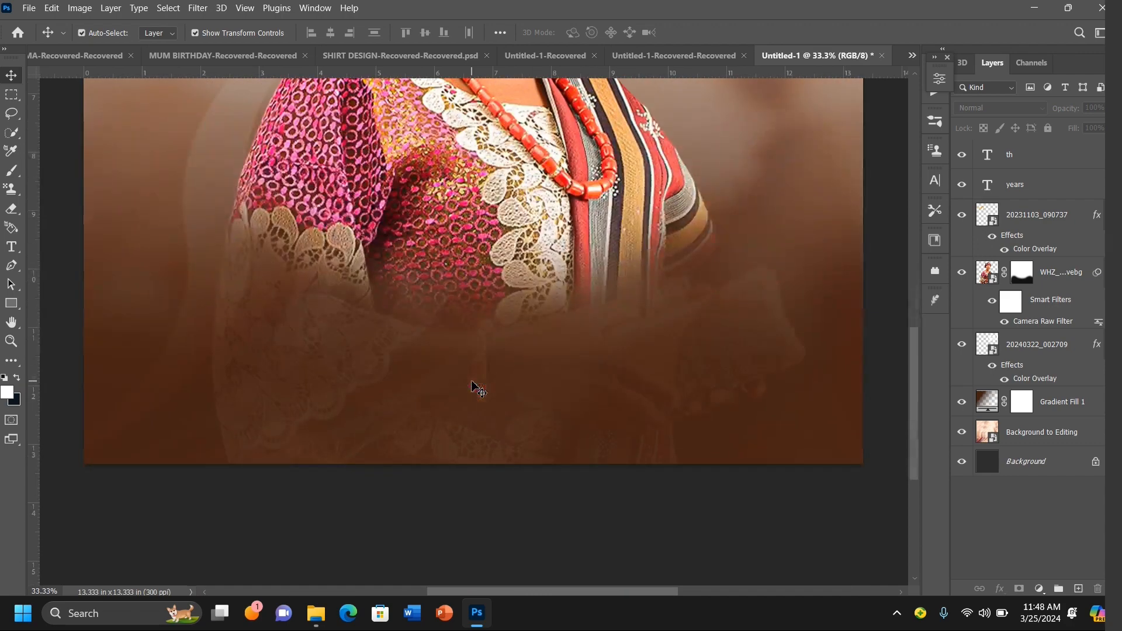
click(11, 246)
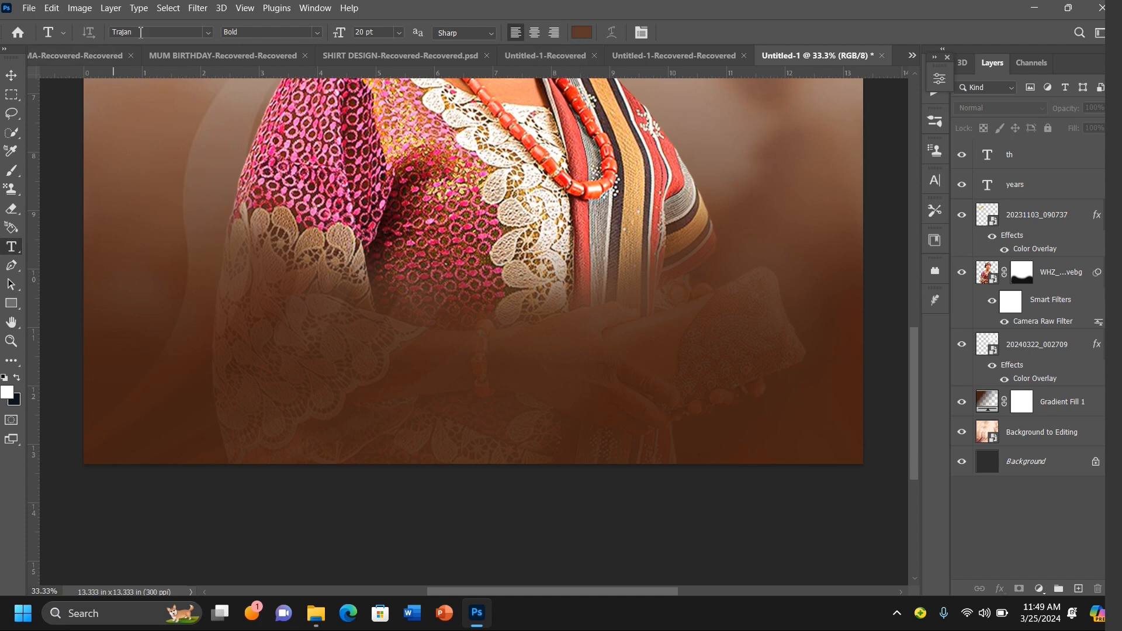
text(de)
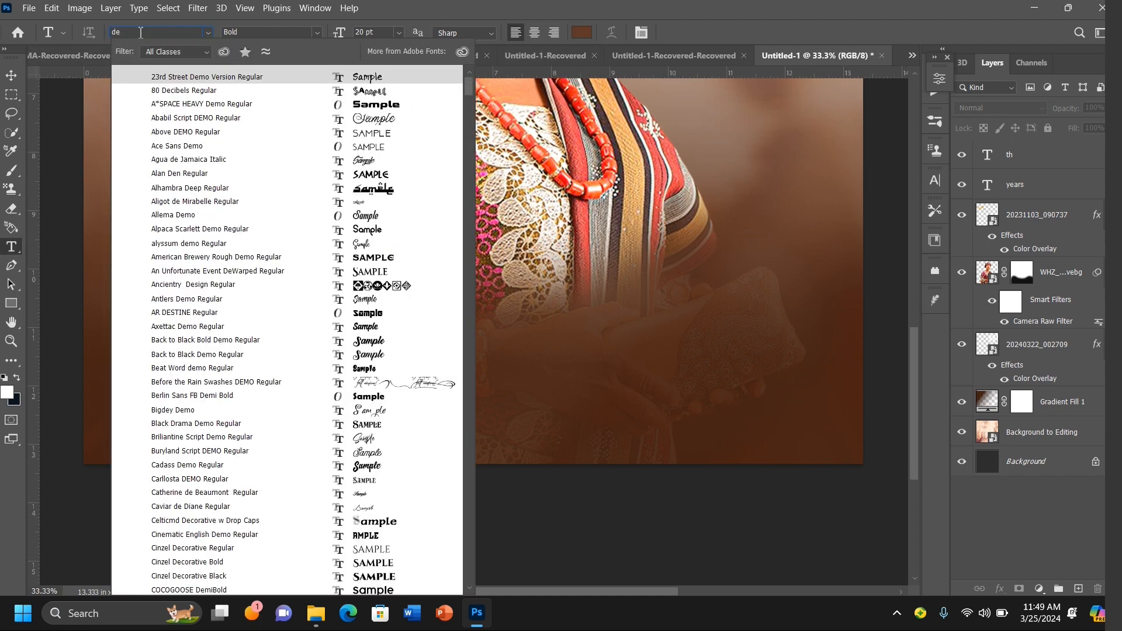
text(corative)
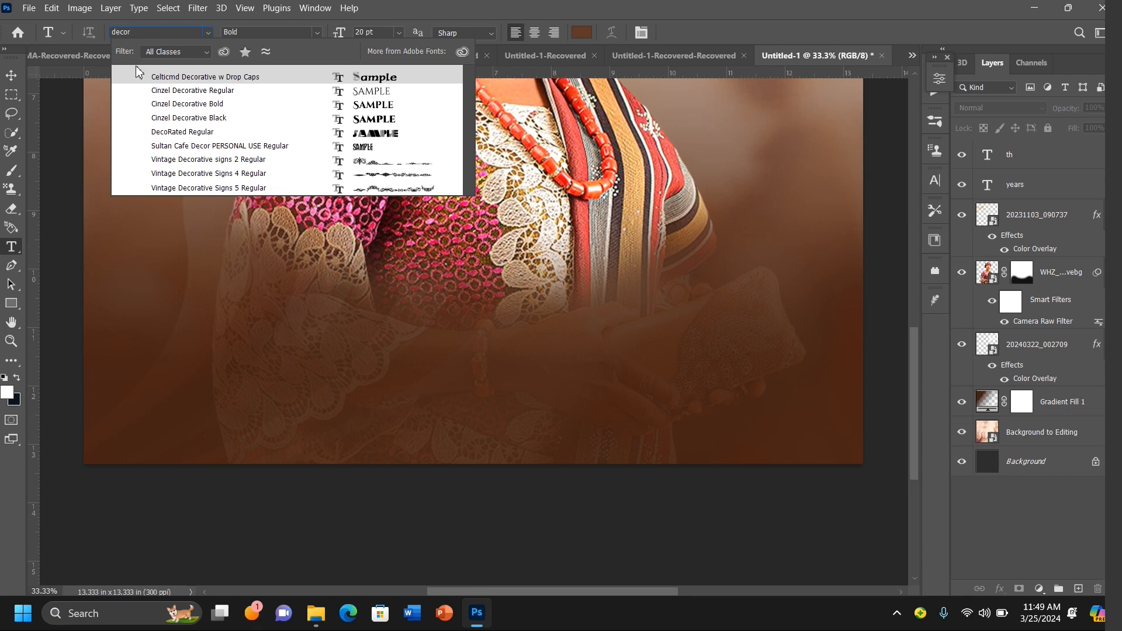
click(203, 118)
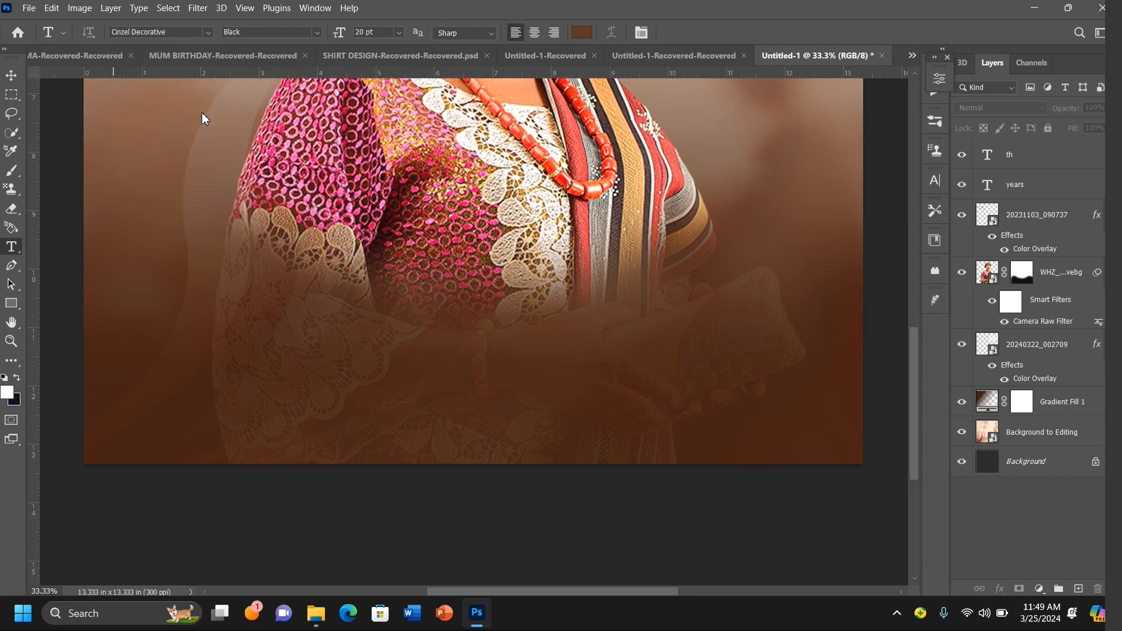
click(582, 33)
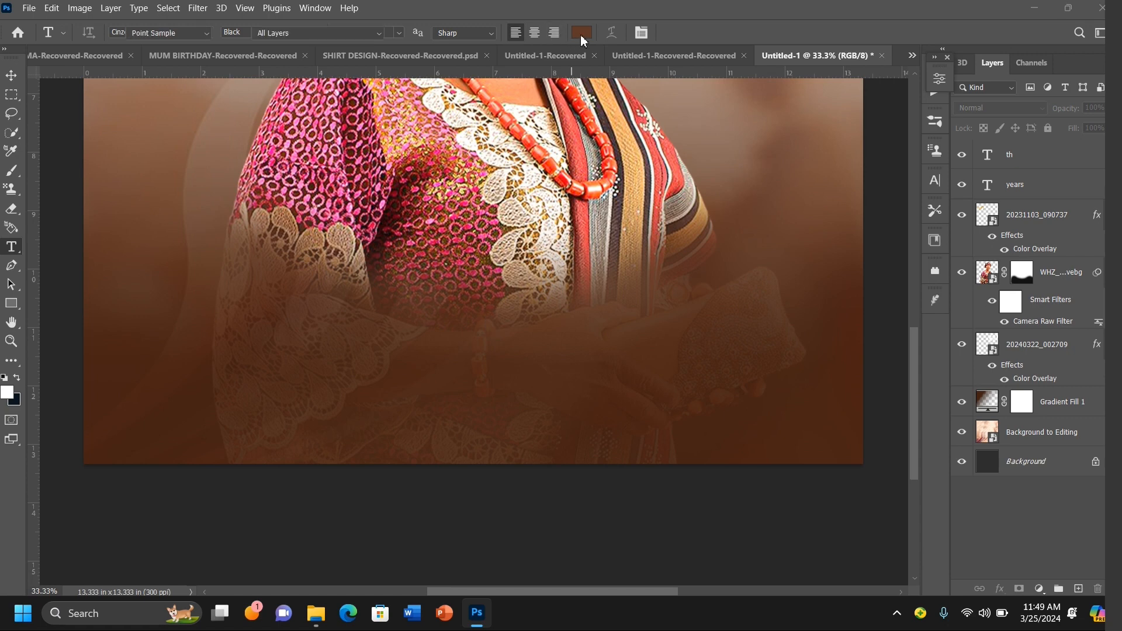
drag(801, 161, 698, 109)
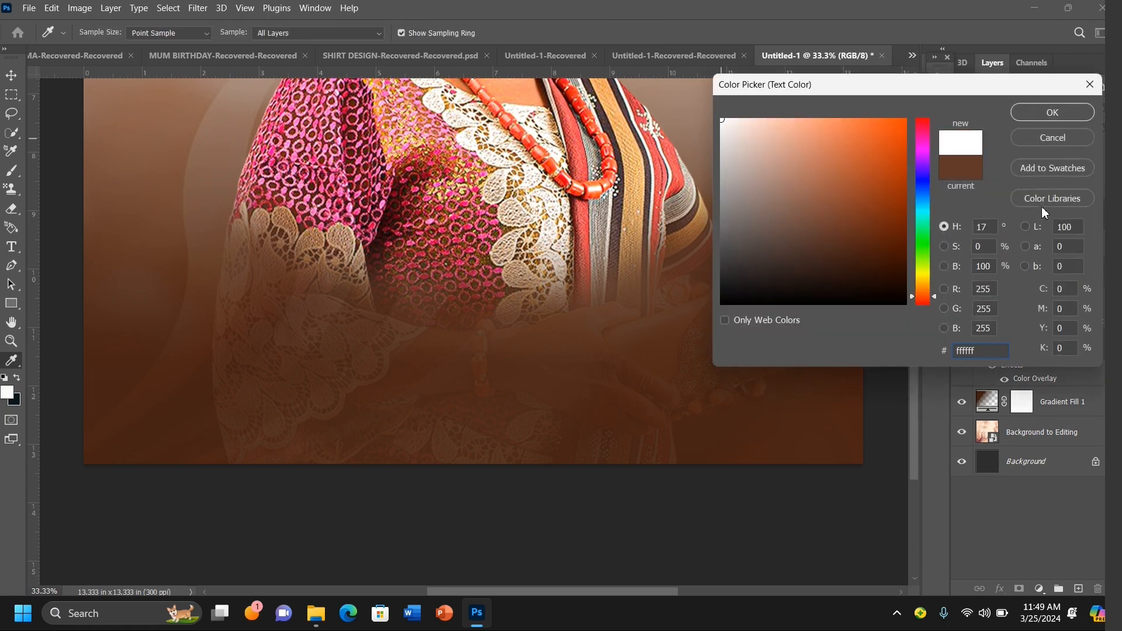
click(1052, 112)
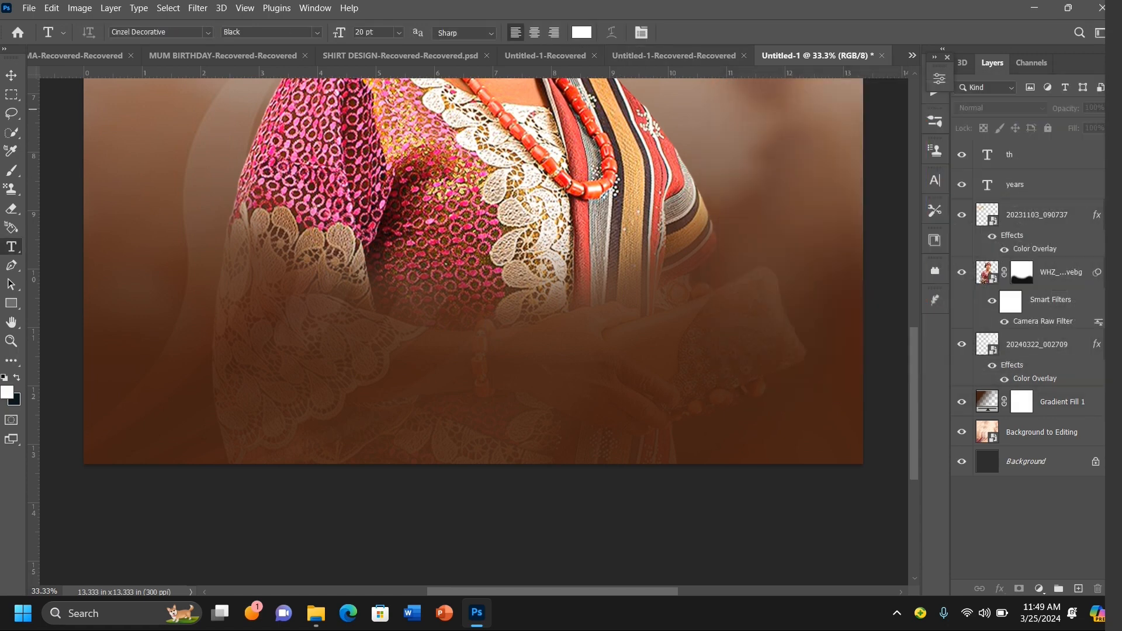
click(534, 32)
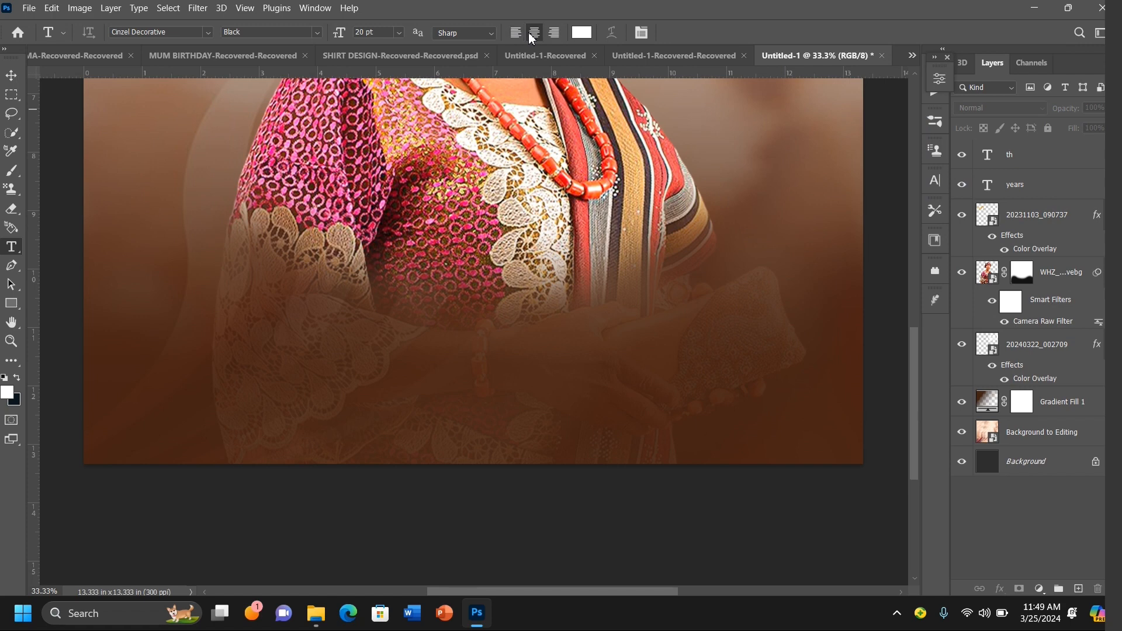
Step: Add a centered text line with the celebrant's title and initials in the lower part of the flyer
click(489, 335)
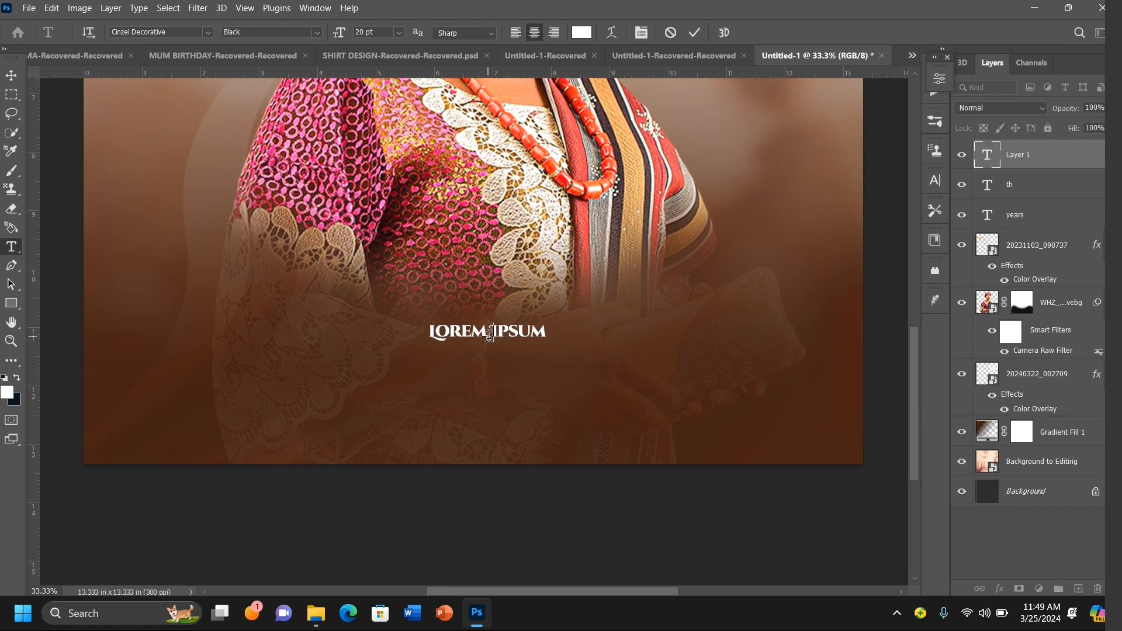
text(DS)
key(BackSpace)
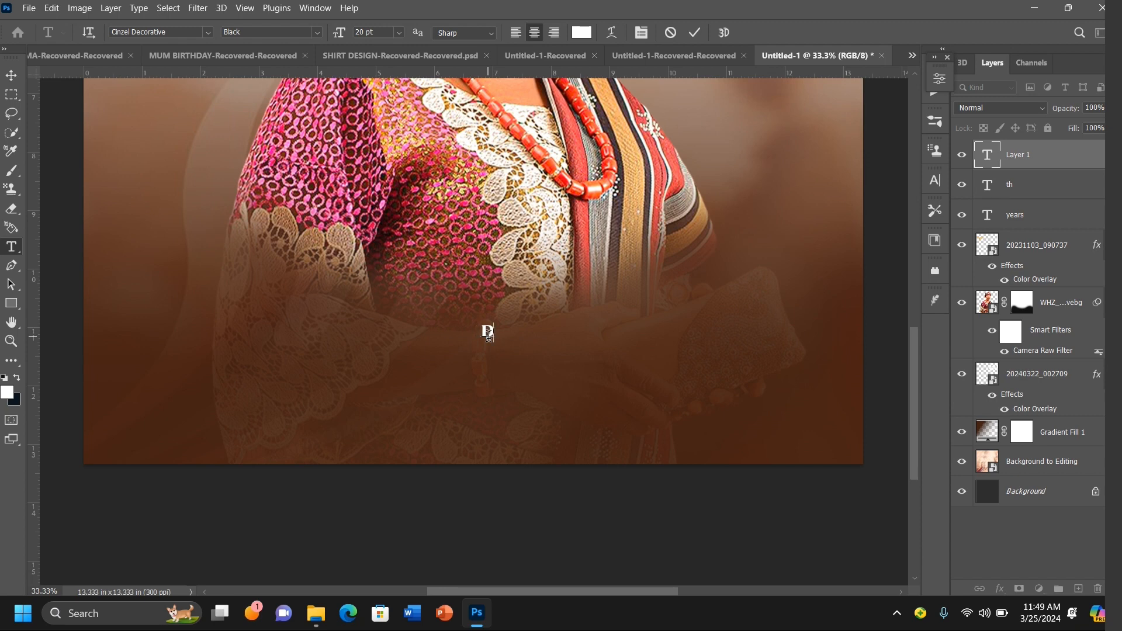
text(NH)
key(BackSpace)
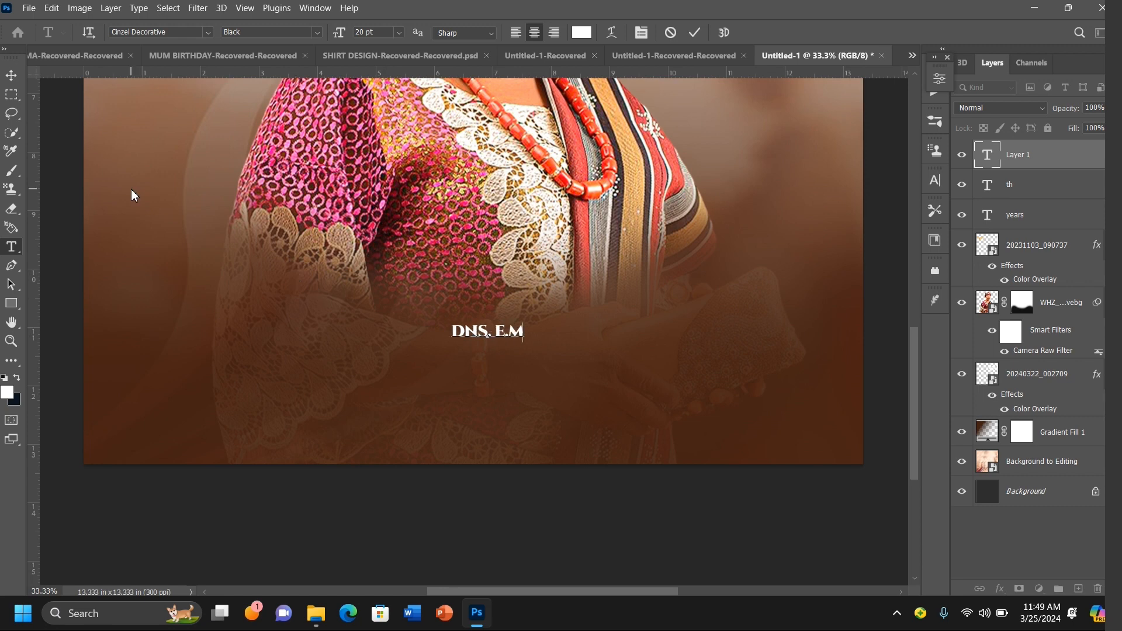
Step: Enlarge the initials text to about 147% and move it slightly up
click(11, 75)
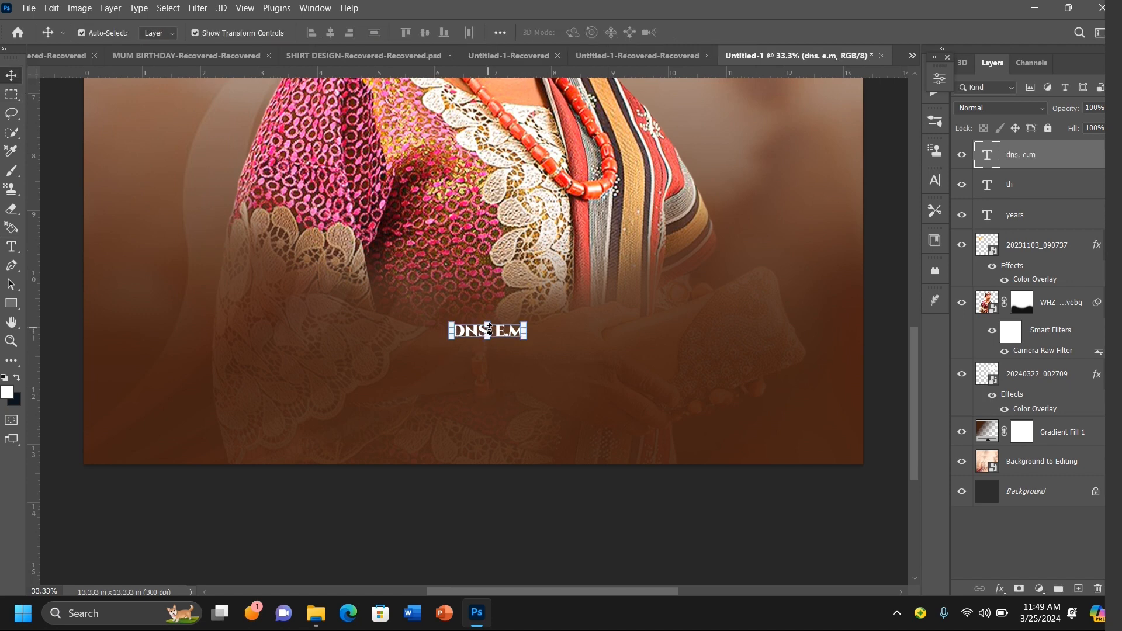
key(ctrl+t)
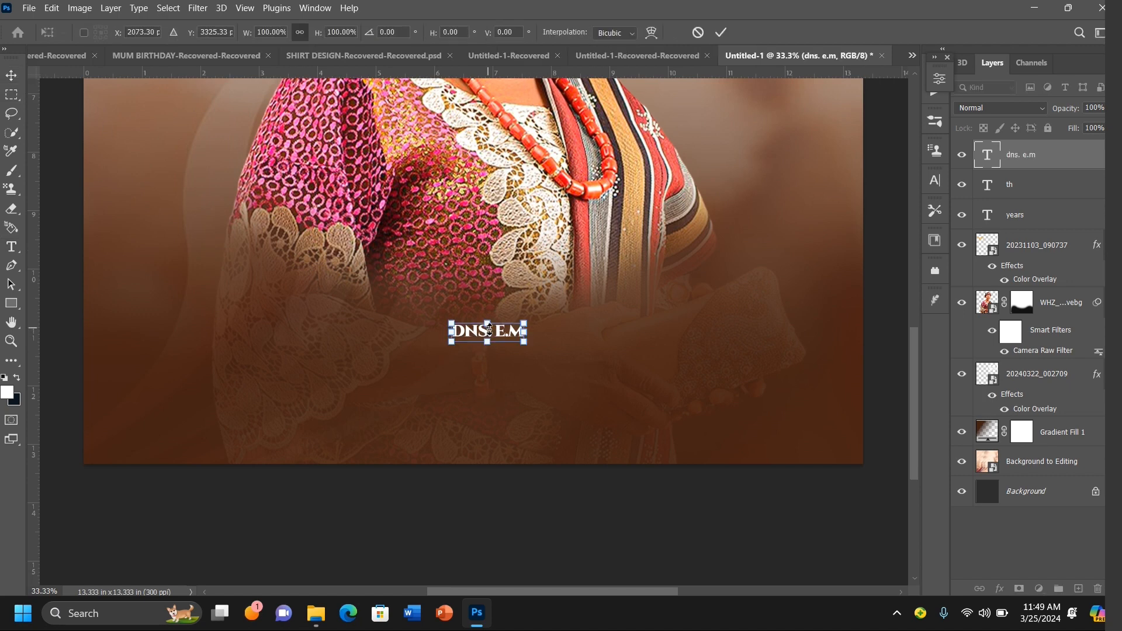
drag(489, 326, 468, 299)
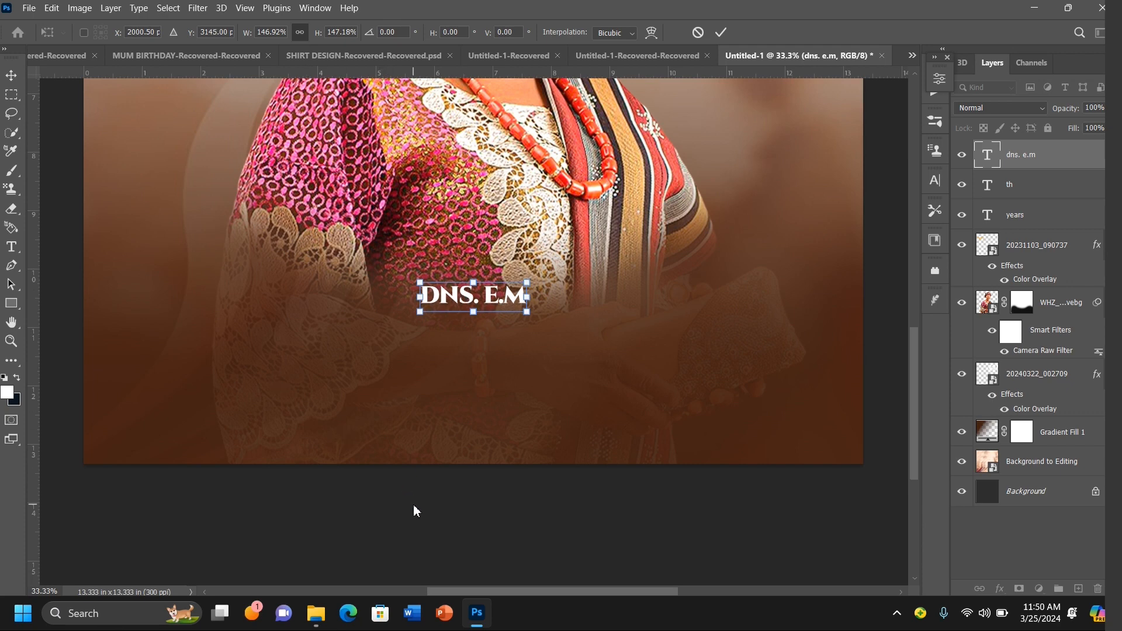
key(Return)
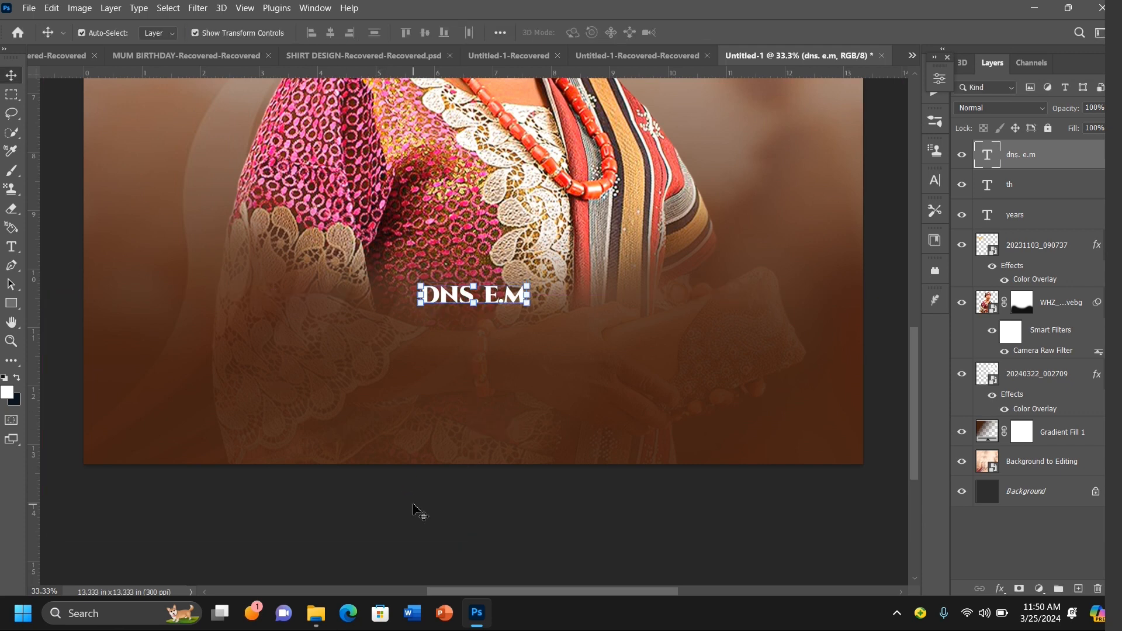
Step: Duplicate the initials text layer and move the copy down just below the original
key(ctrl)
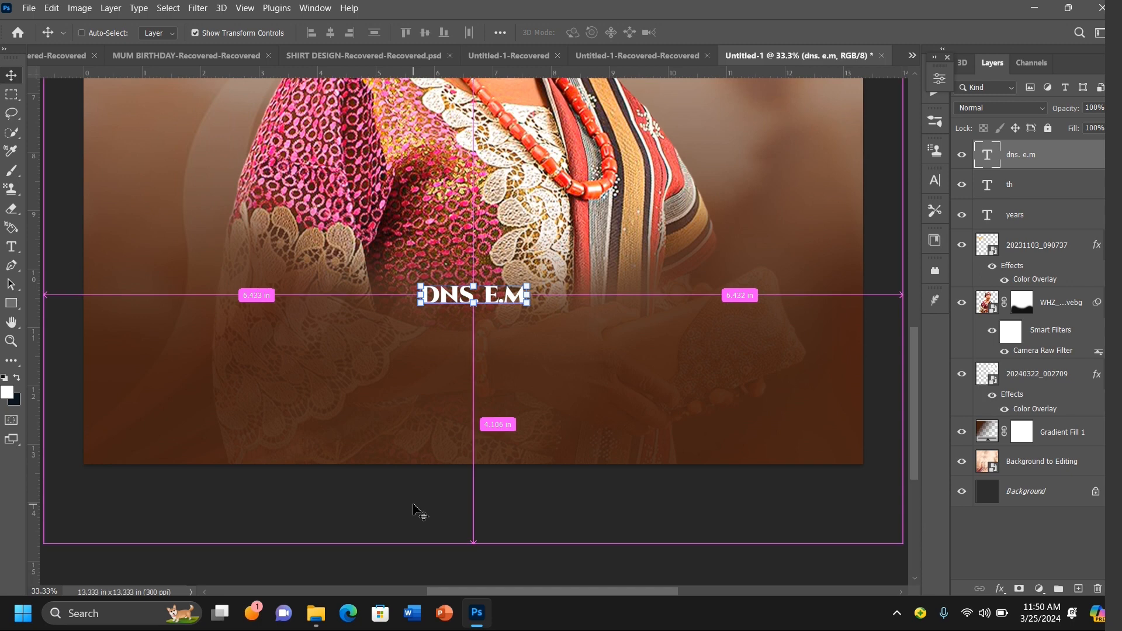
key(ctrl+j)
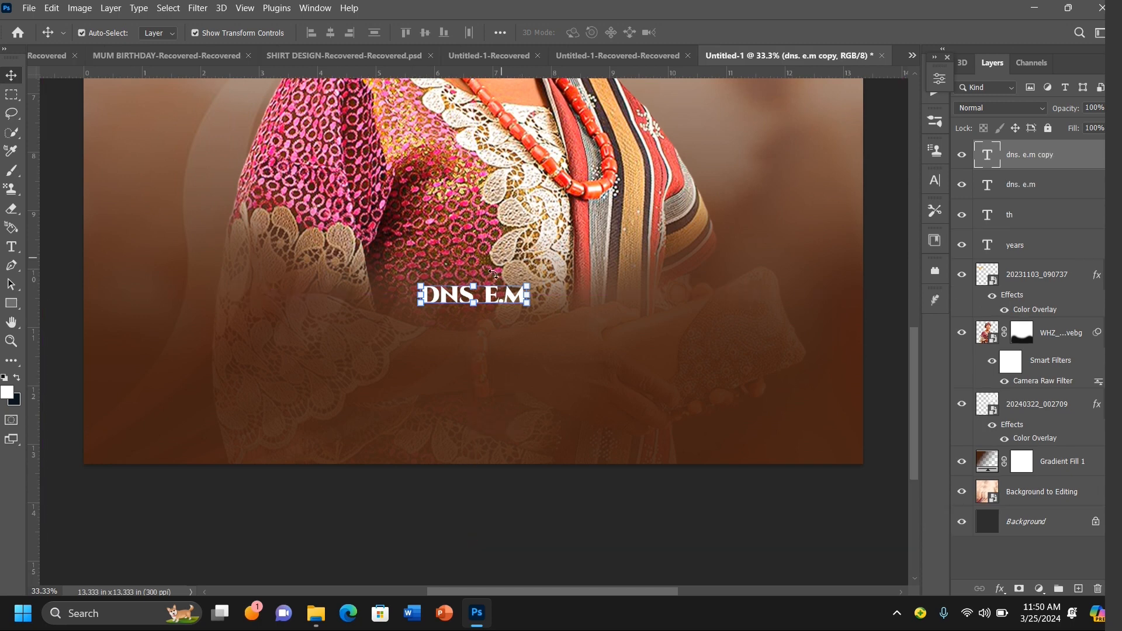
drag(493, 295, 494, 333)
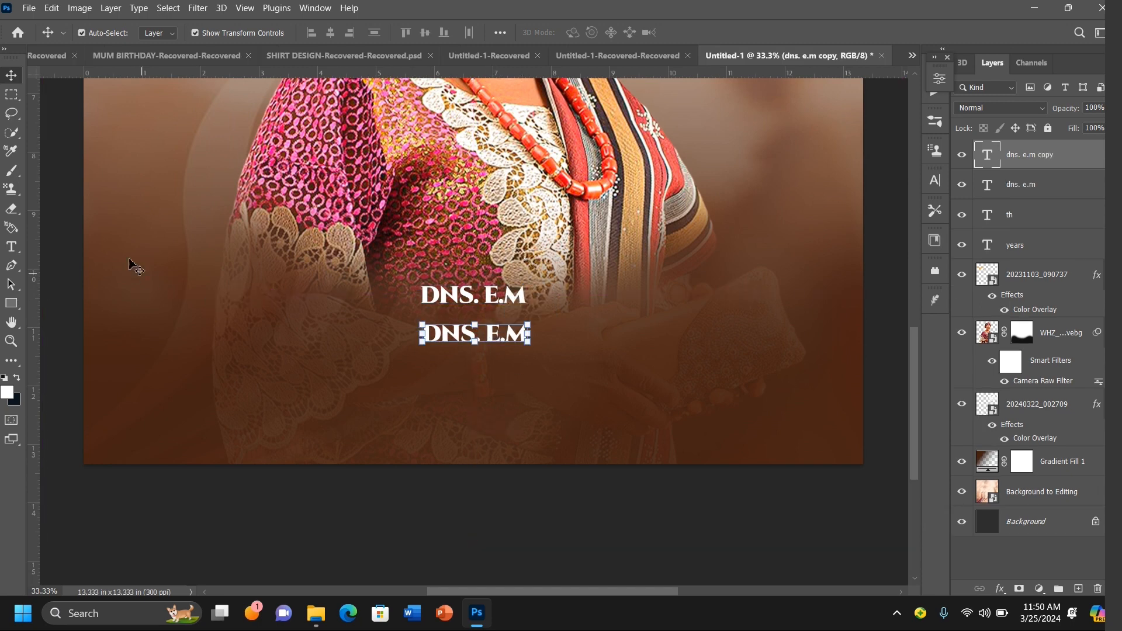
Step: Replace the duplicated text with the celebrant's surname
click(11, 247)
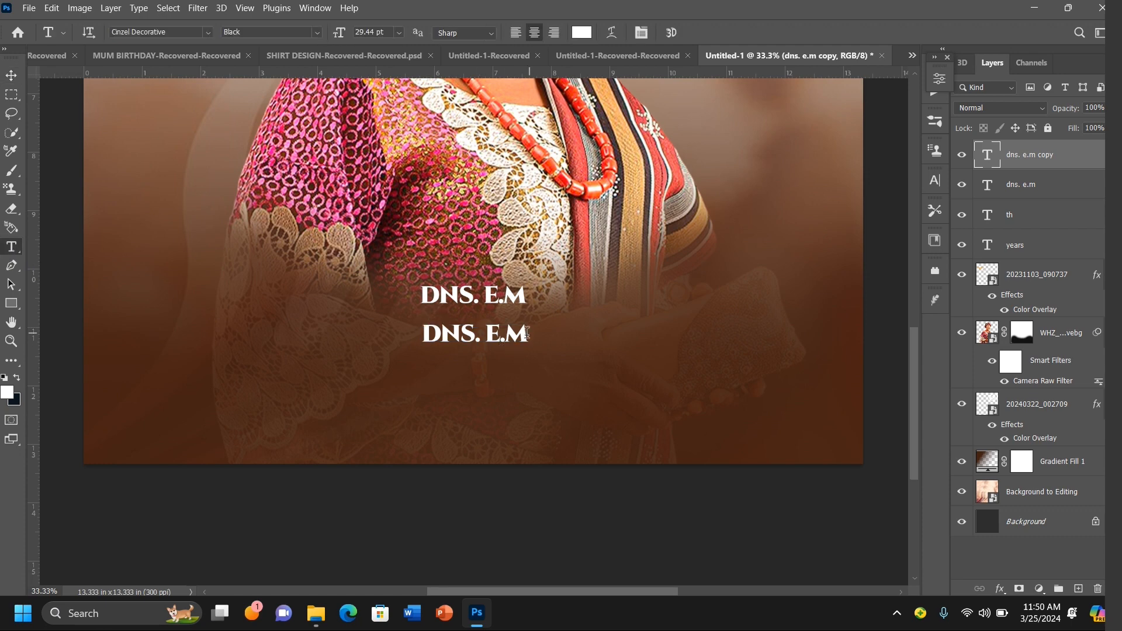
drag(523, 334, 366, 336)
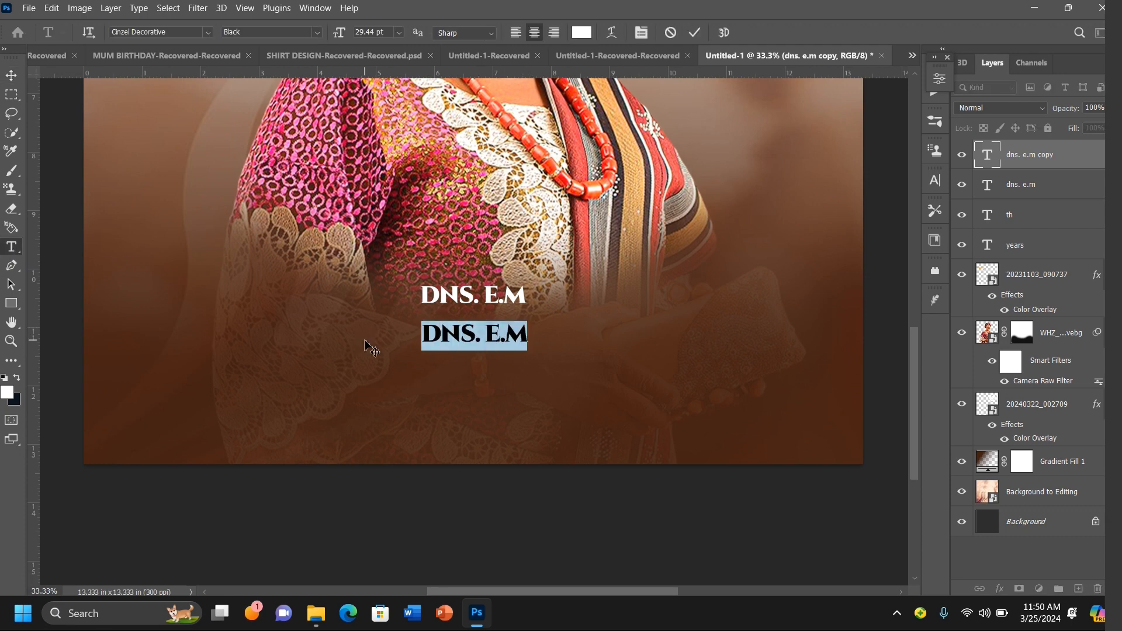
key(BackSpace)
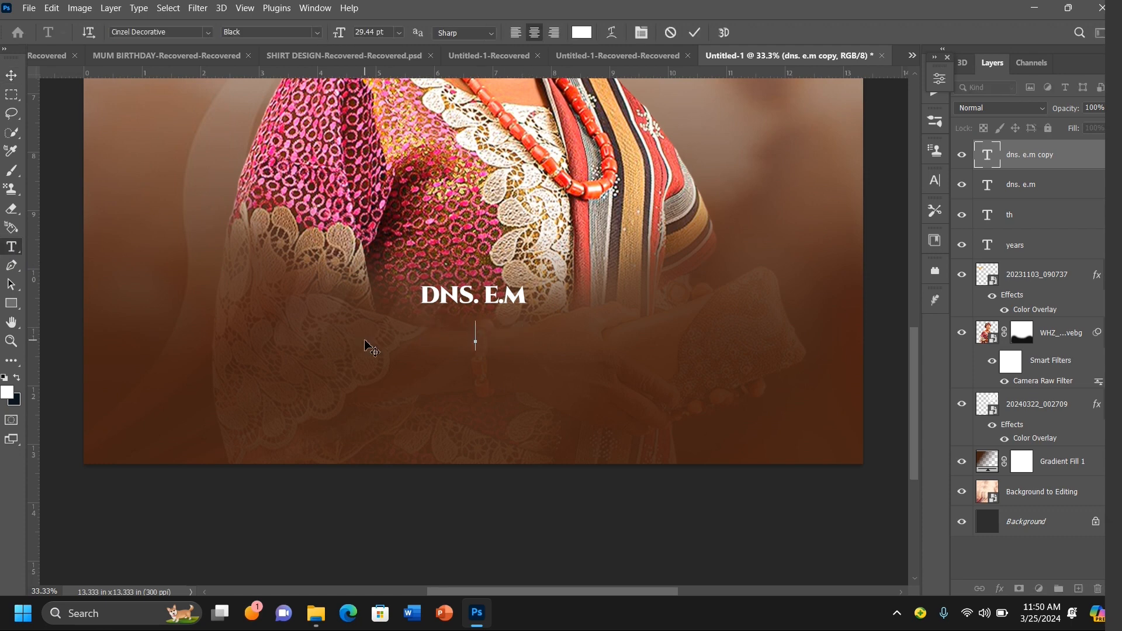
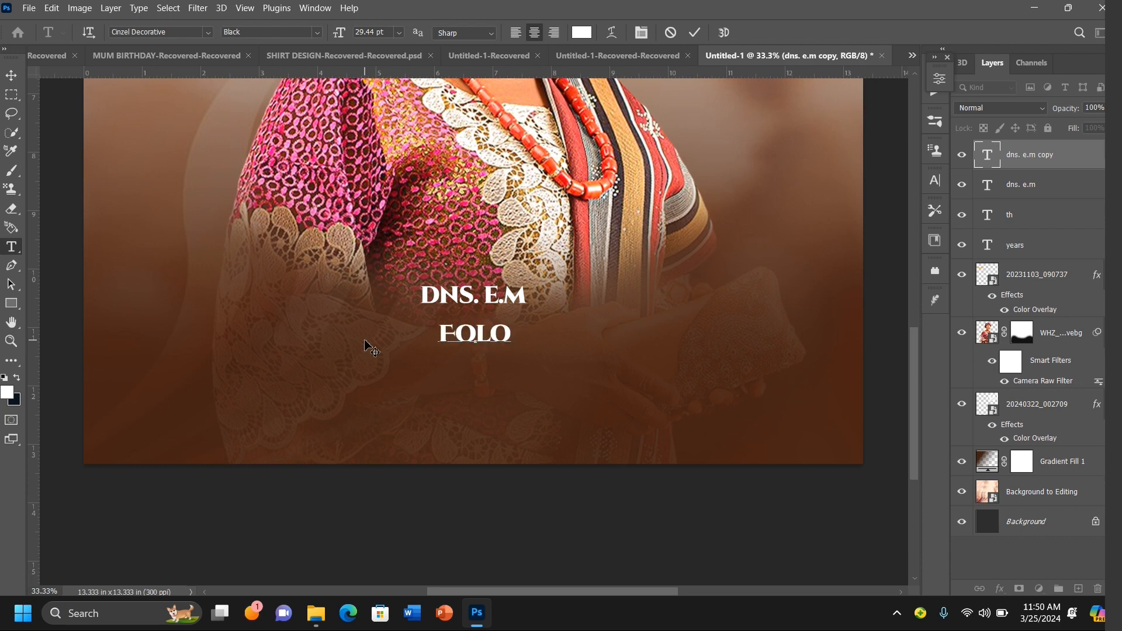
key(BackSpace)
key(BackSpace)
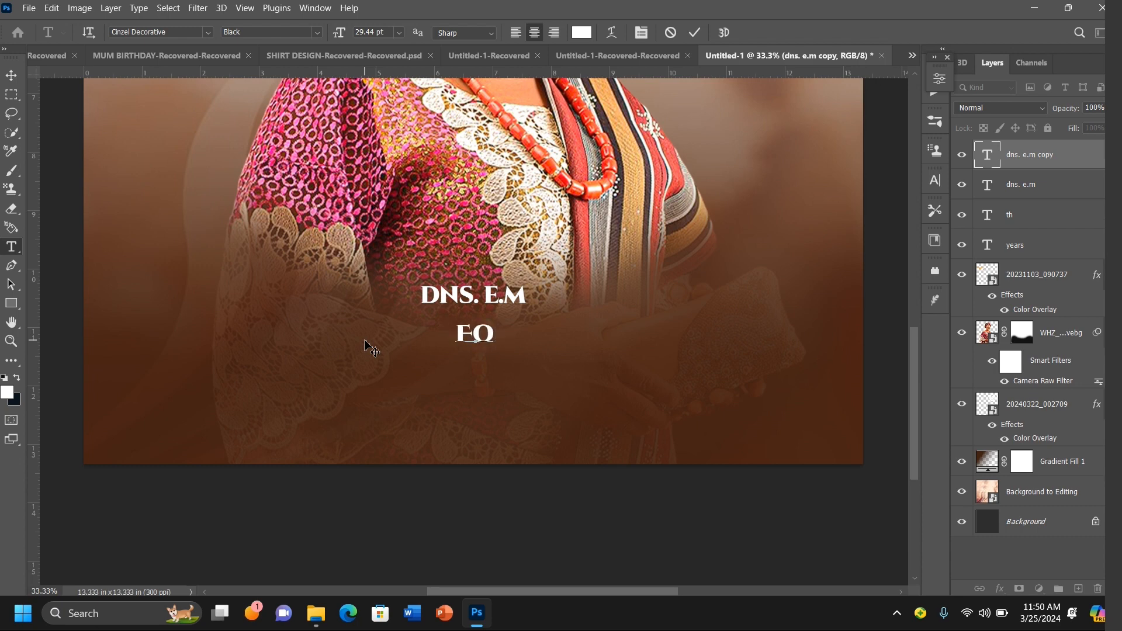
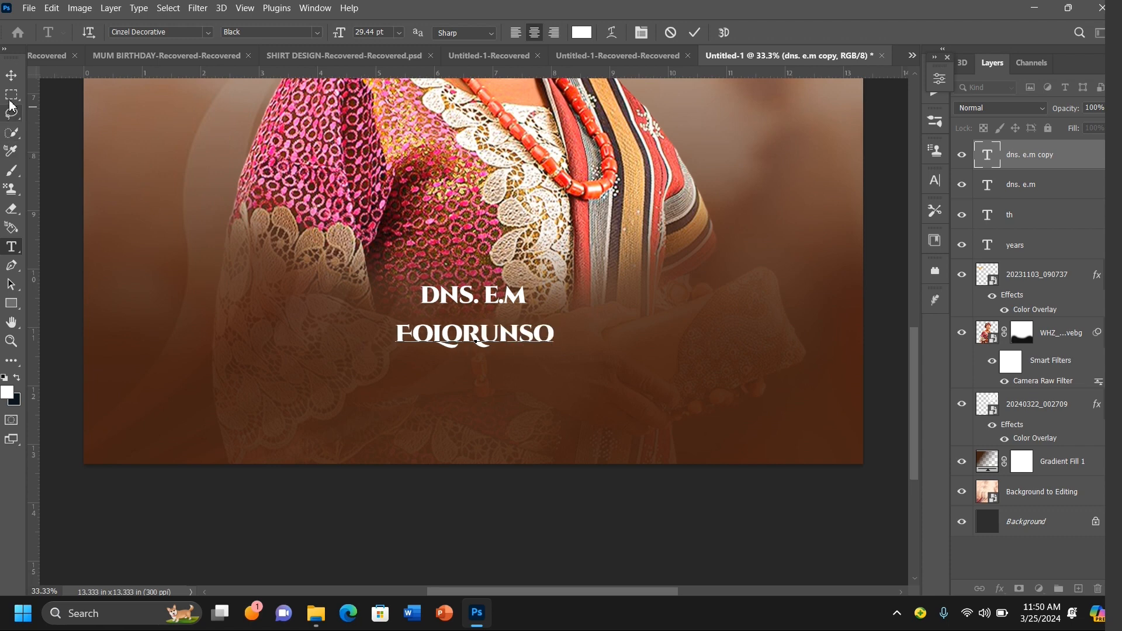
Step: Scale the surname text to about 235%, center it under the initials and nudge it down slightly
click(11, 75)
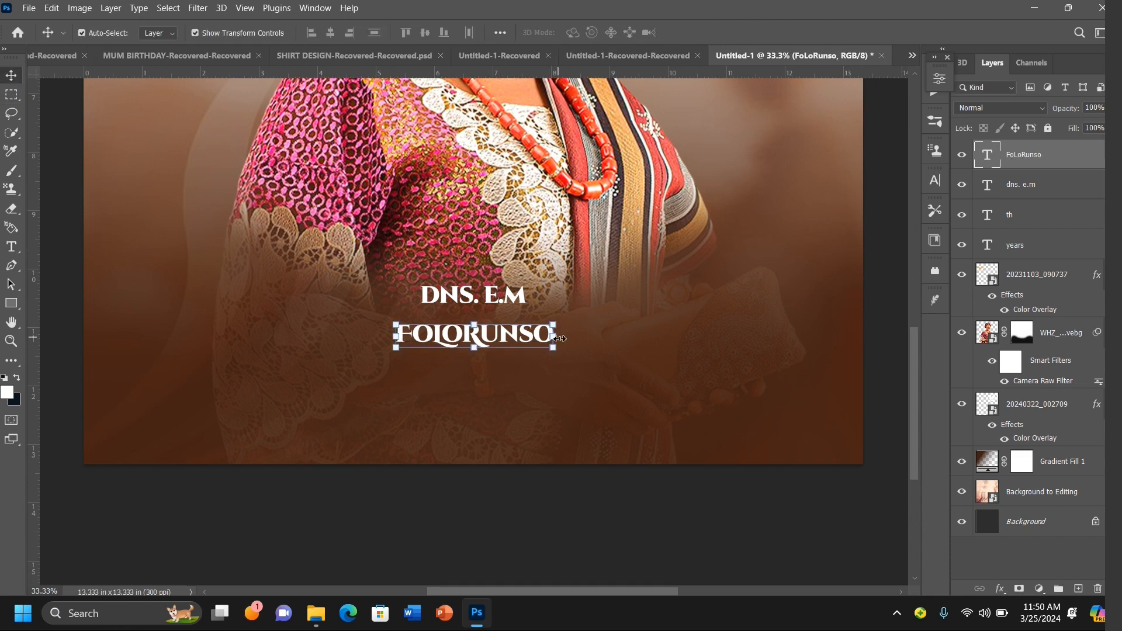
drag(560, 338, 783, 369)
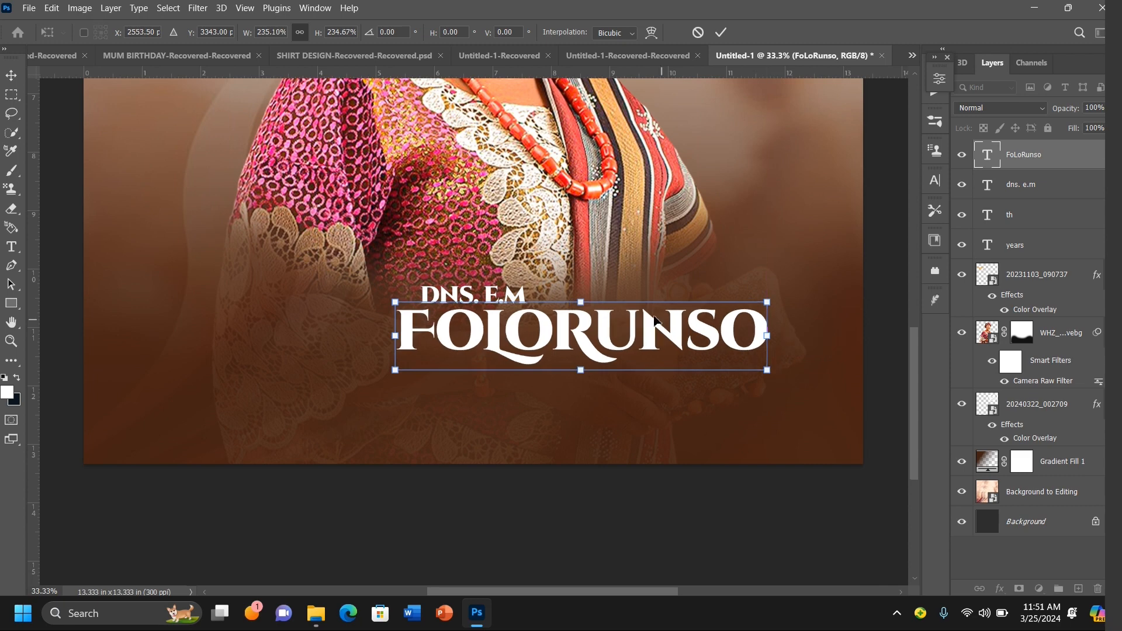
drag(645, 317, 542, 317)
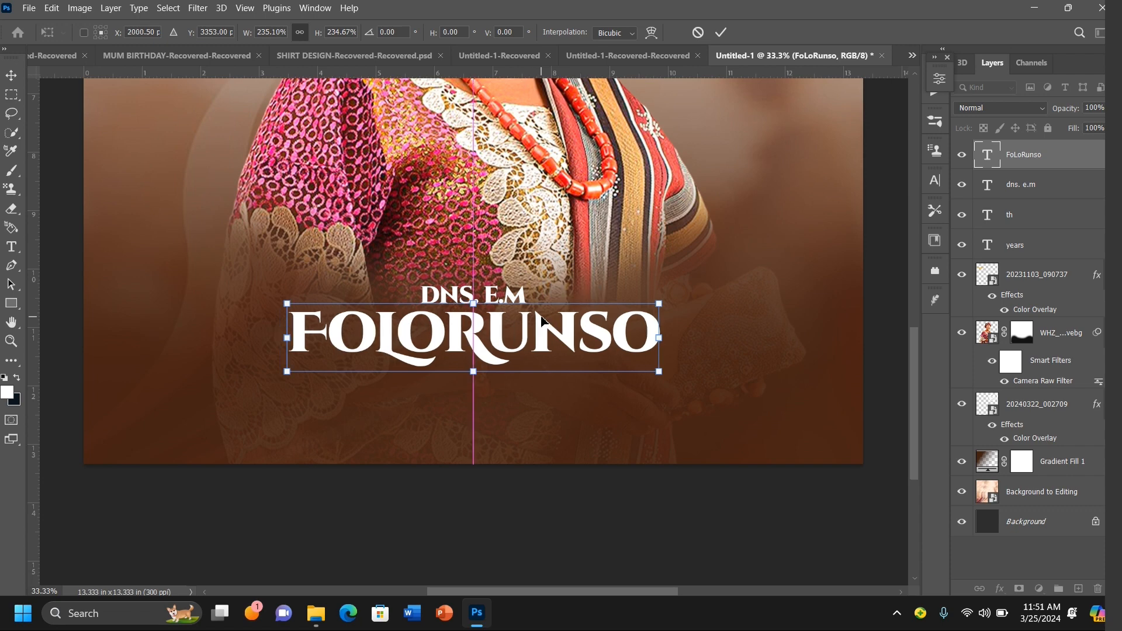
key(Down)
key(Down)
key(Down)
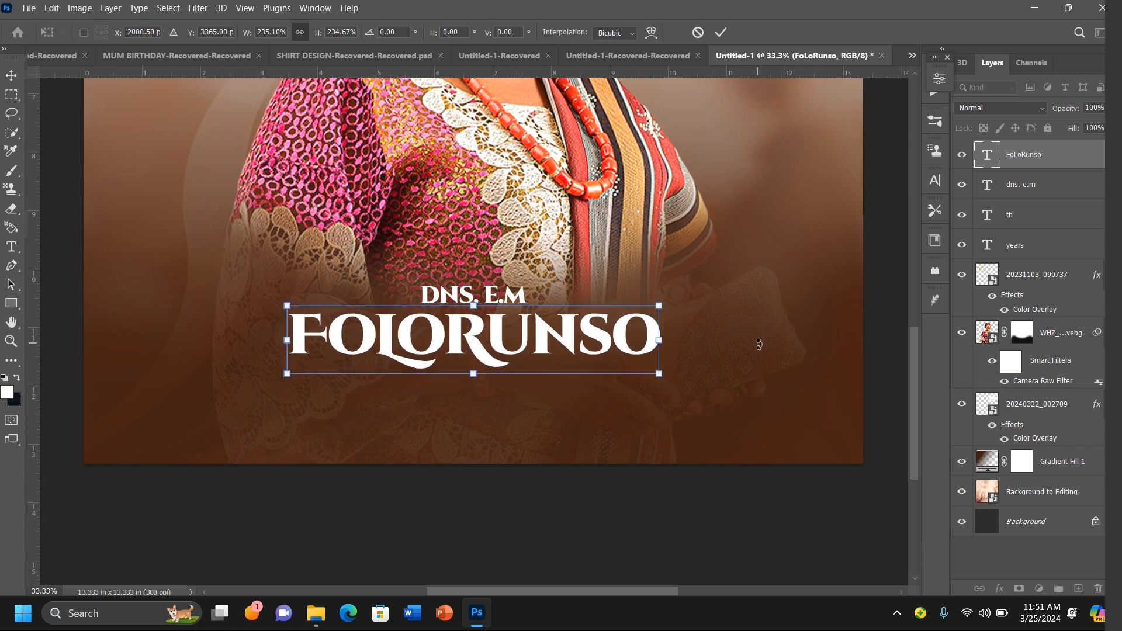
key(Return)
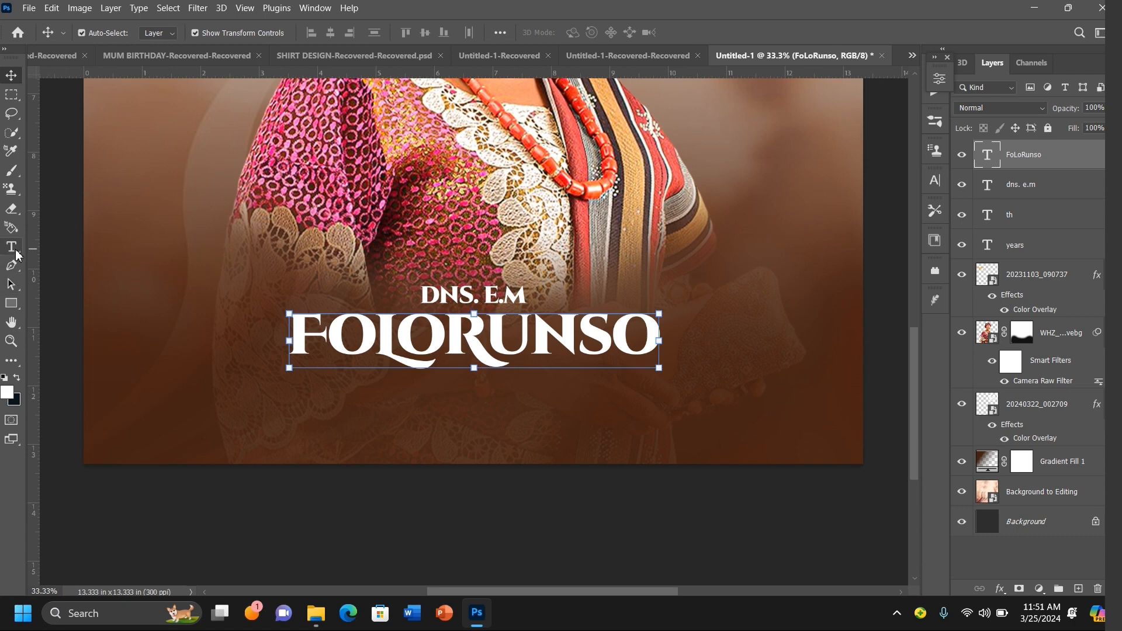
click(18, 255)
click(175, 33)
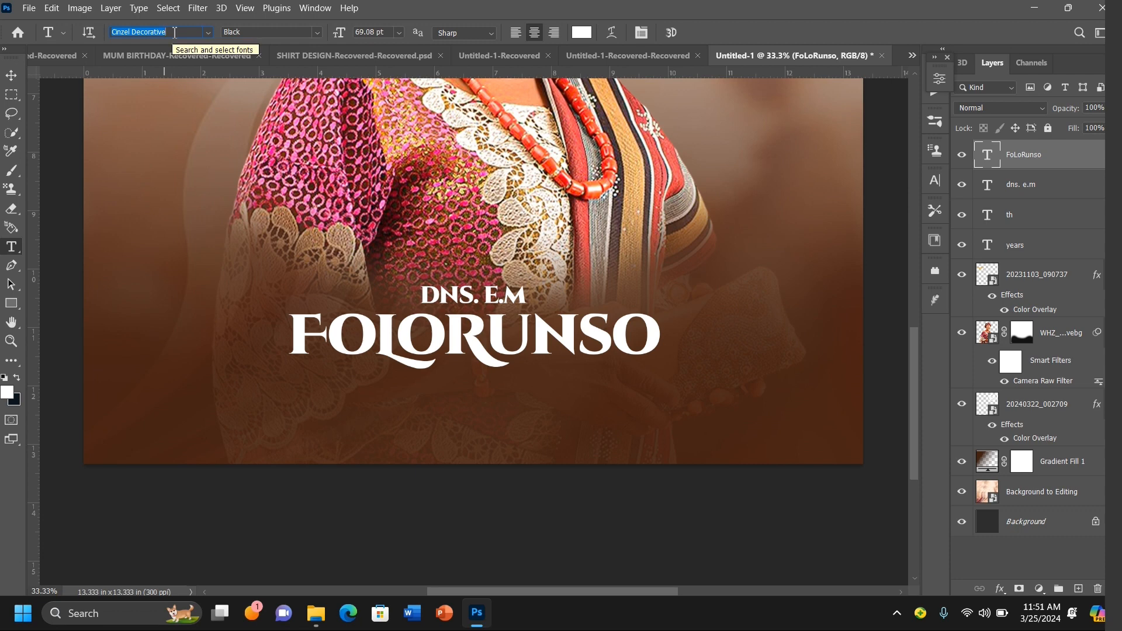
text(m)
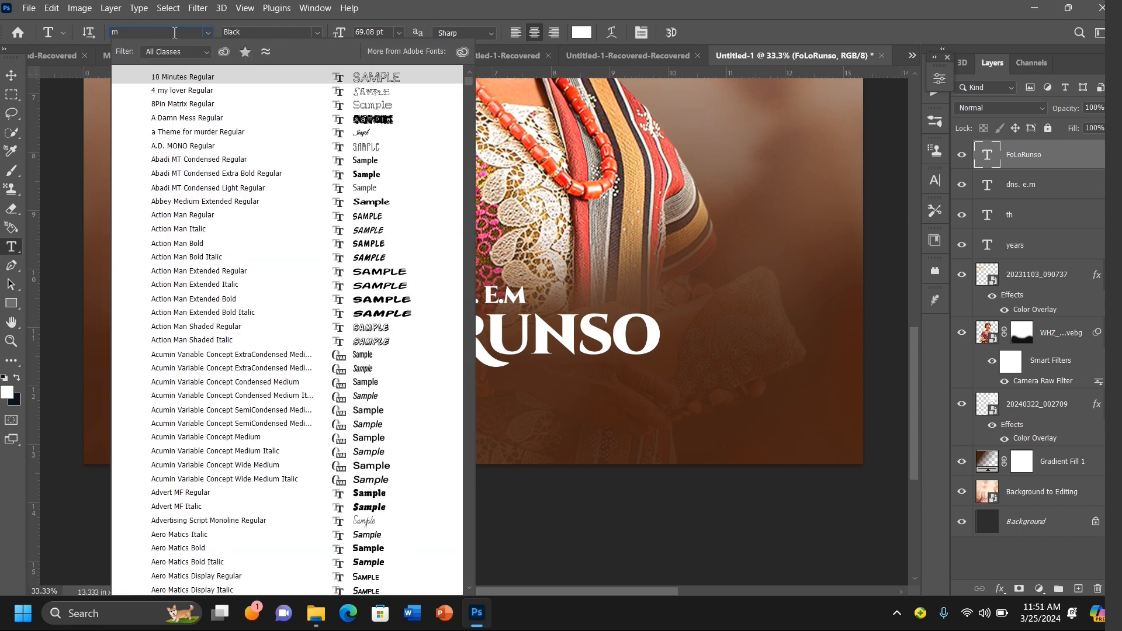
text(ot)
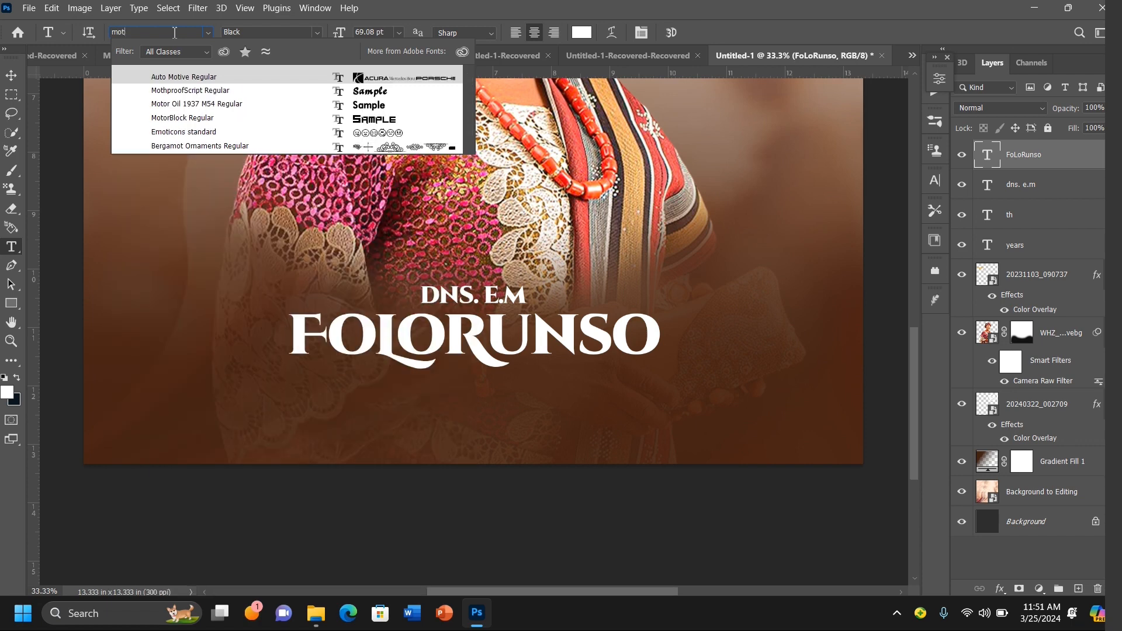
key(BackSpace)
text(n)
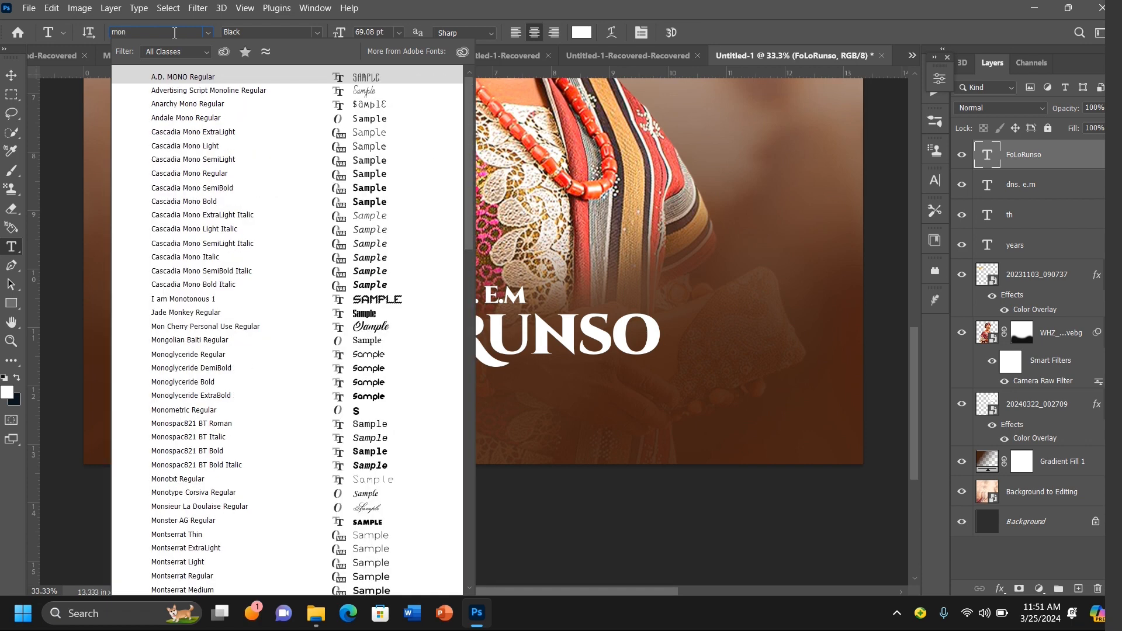
text(tserrat)
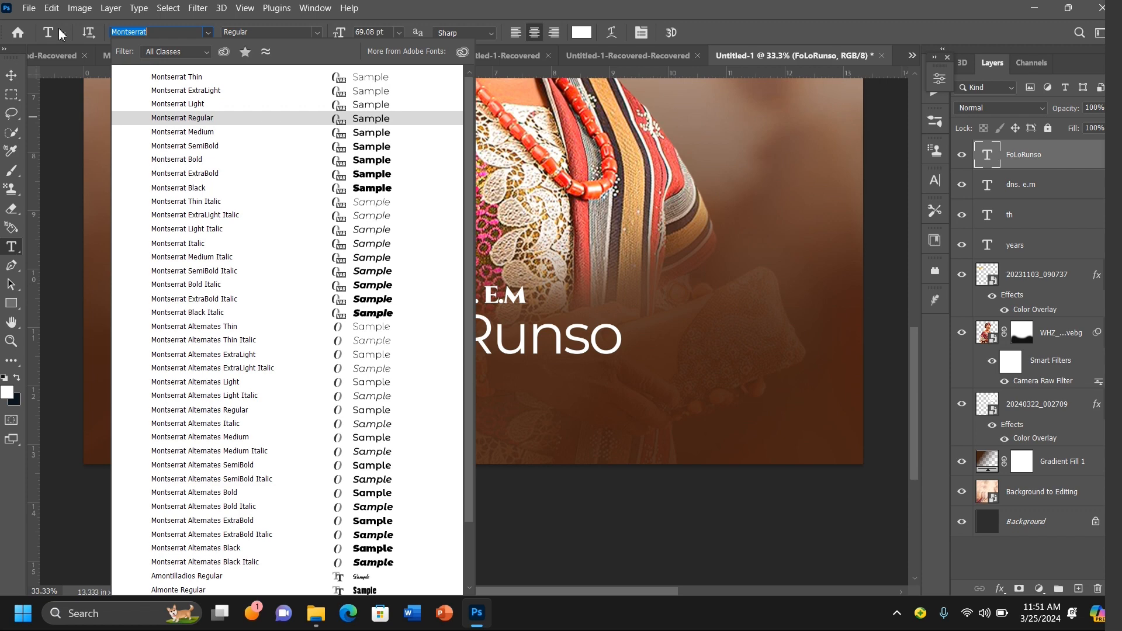
click(29, 9)
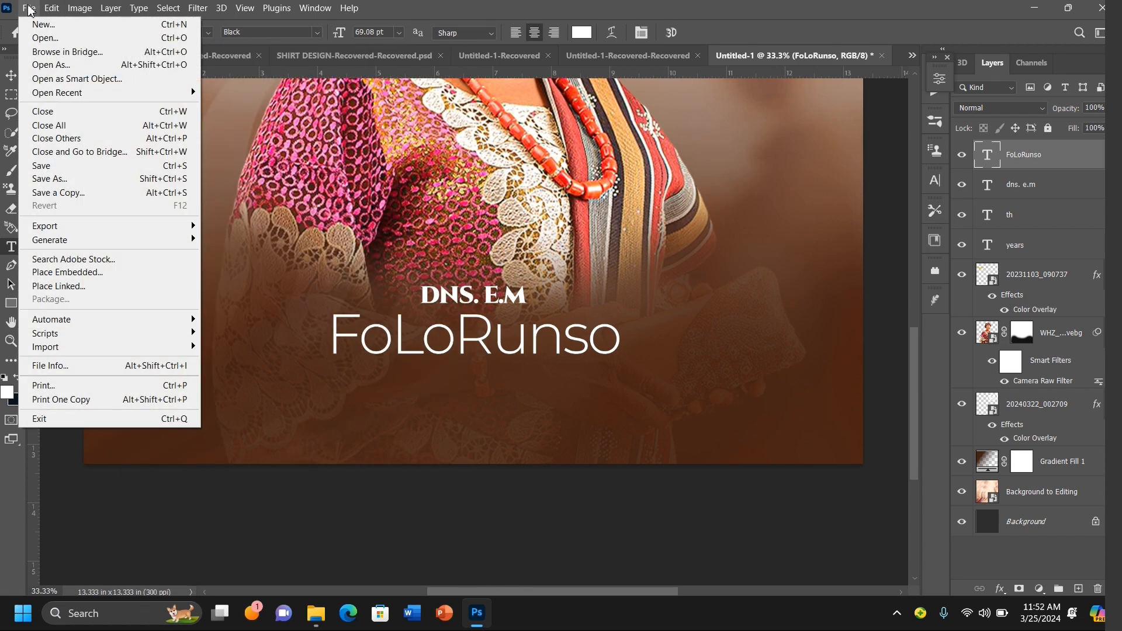
click(11, 75)
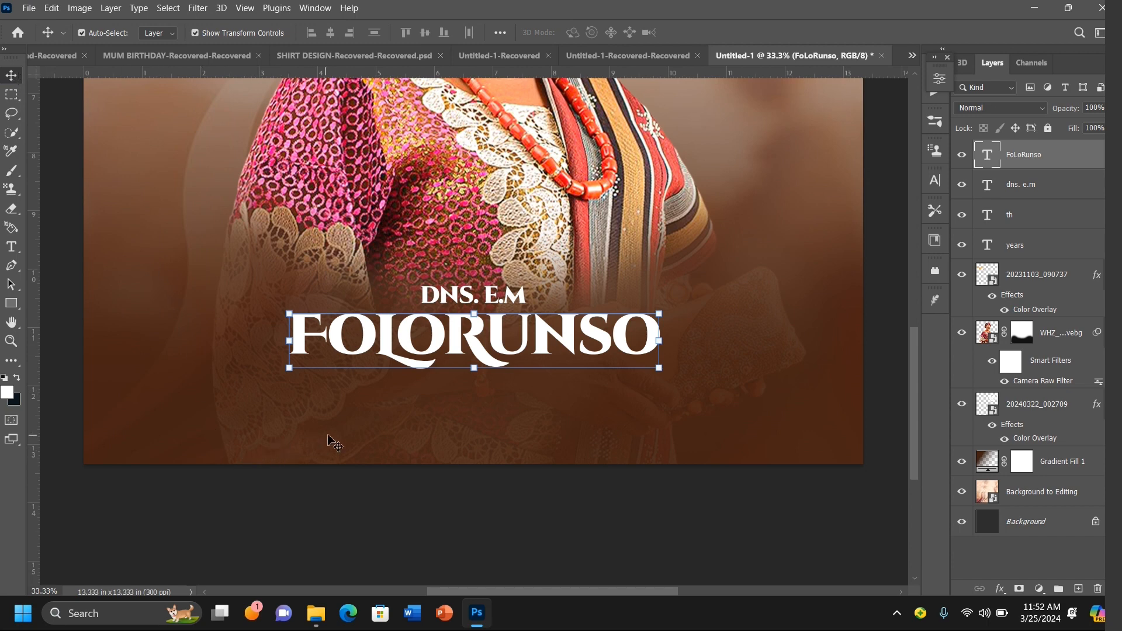
Step: Add a new text layer below the surname and set its font to Montserrat Regular
click(11, 247)
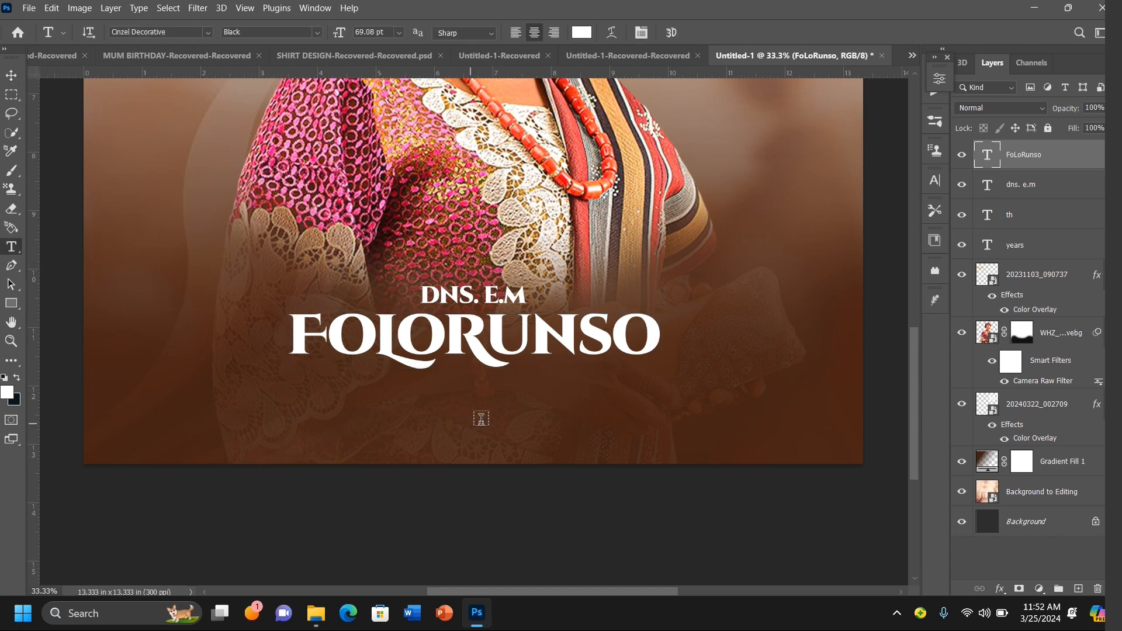
click(474, 396)
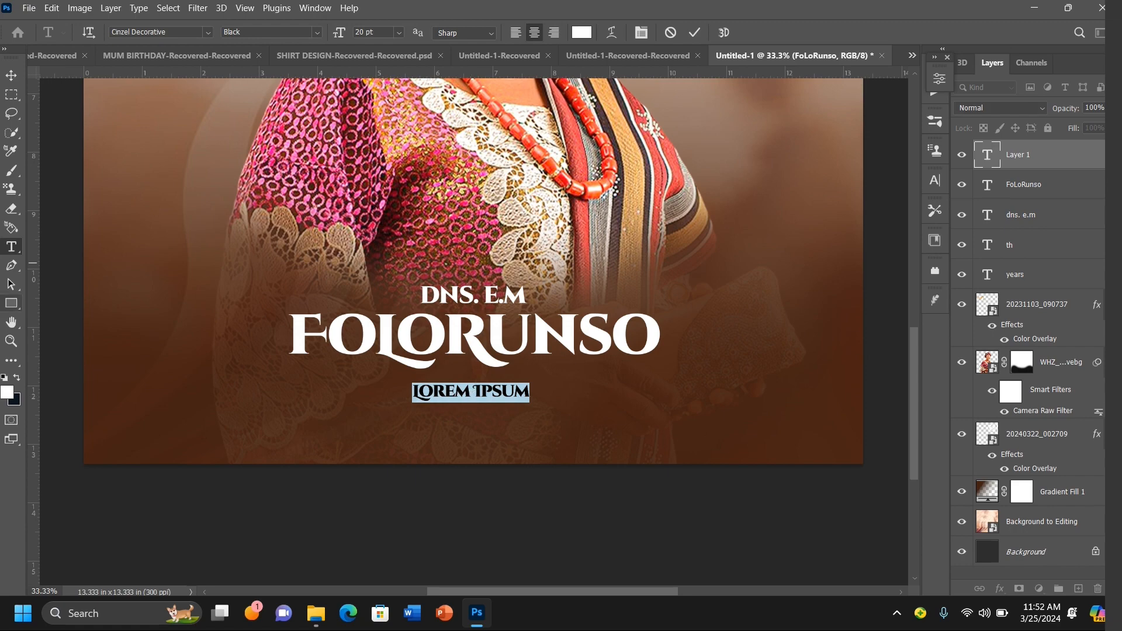
click(173, 33)
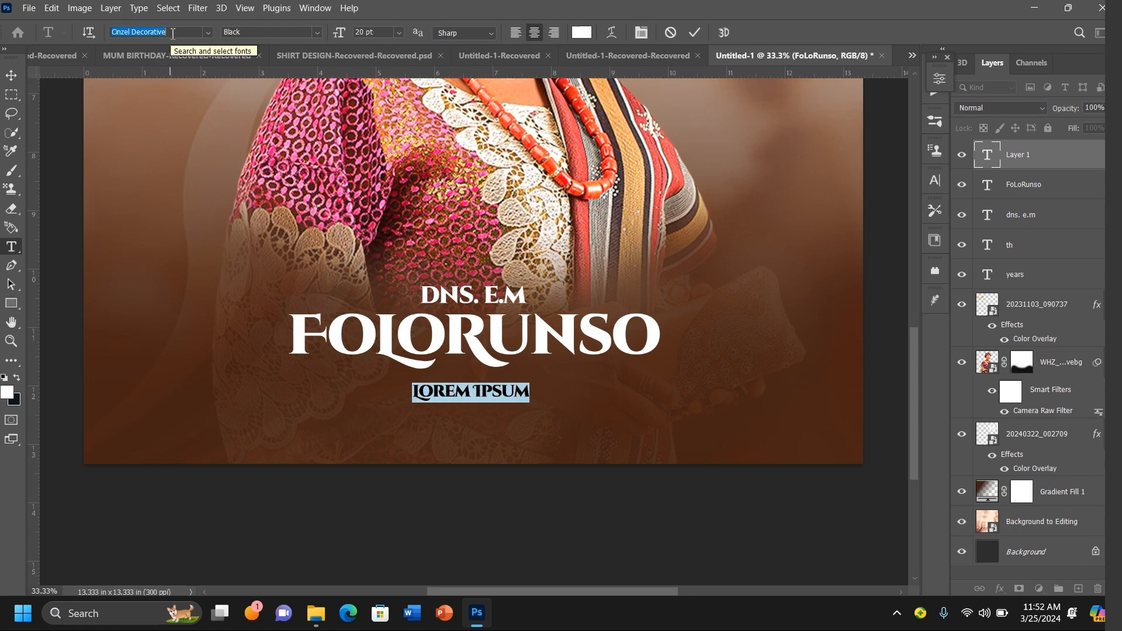
text(montt)
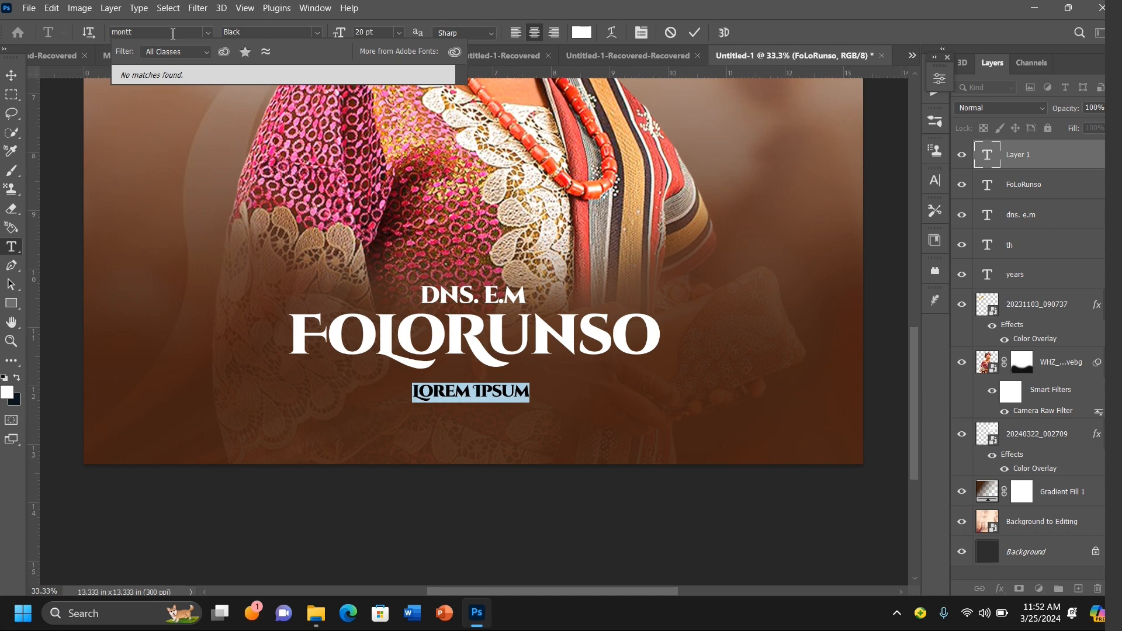
key(BackSpace)
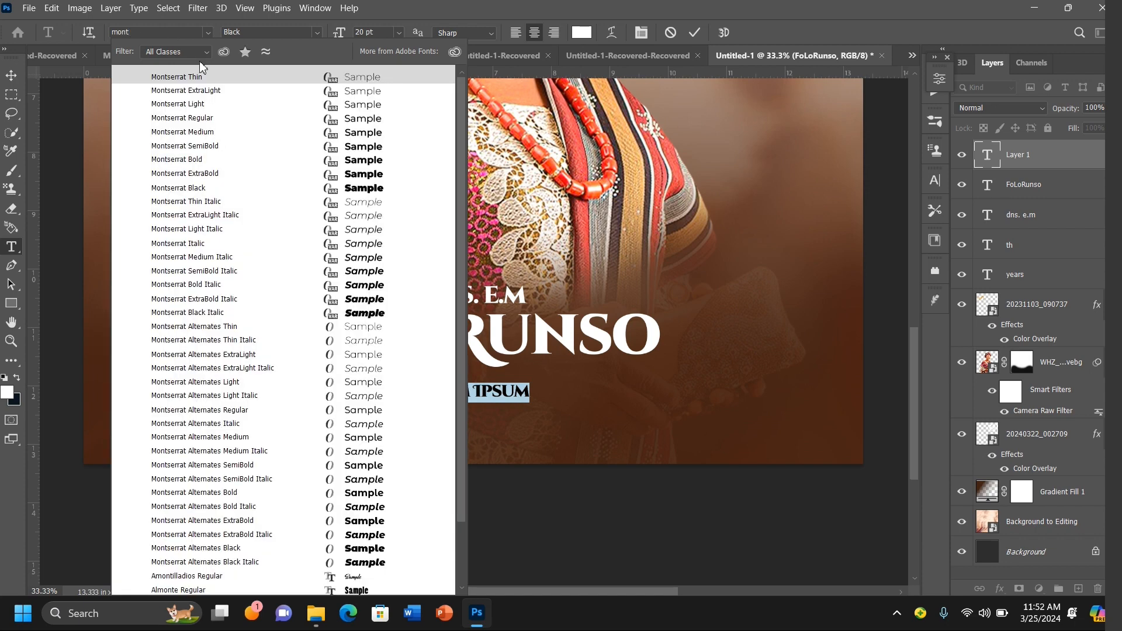
key(Down)
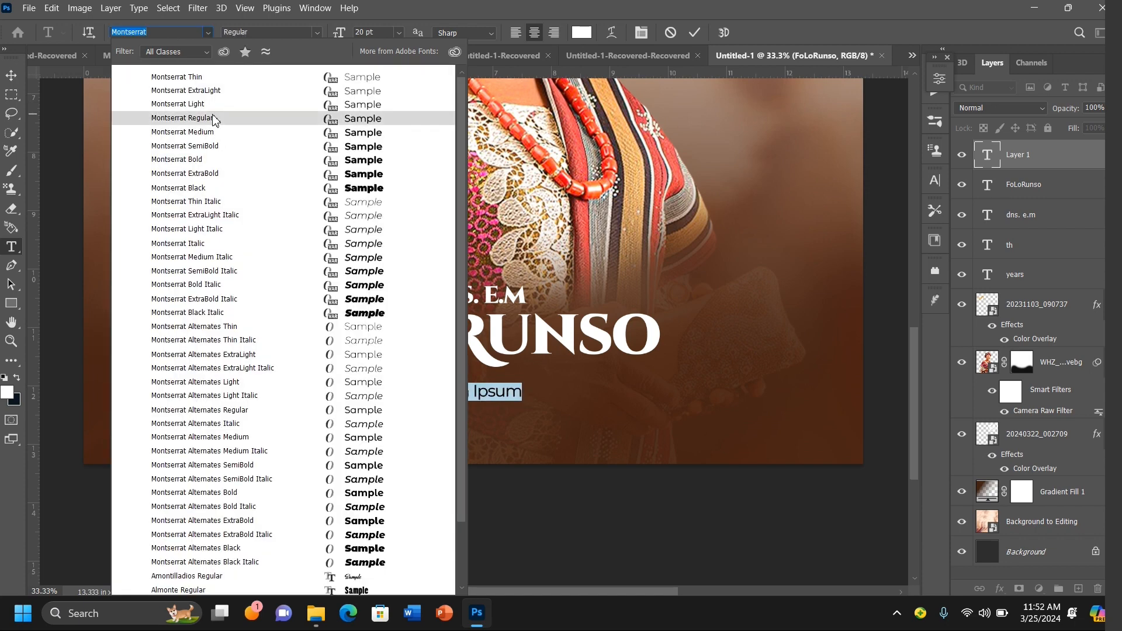
click(213, 119)
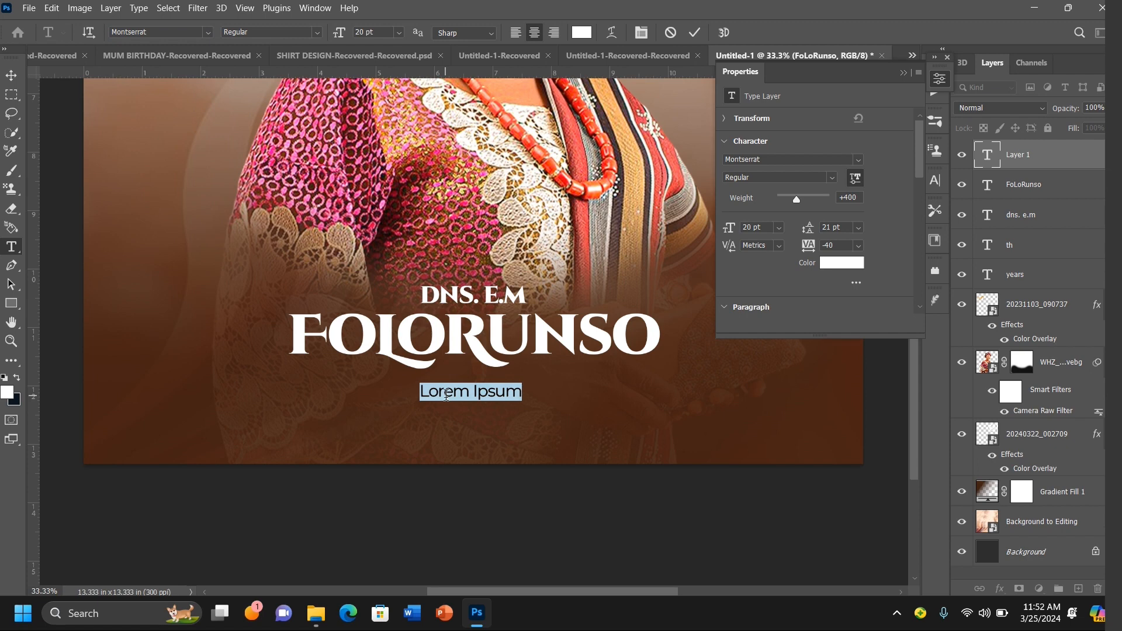
Step: Type the tagline "Mother, Teacher, Counselor, Exemplary Leader, Friend, Mentor and More" and commit the text
text(M)
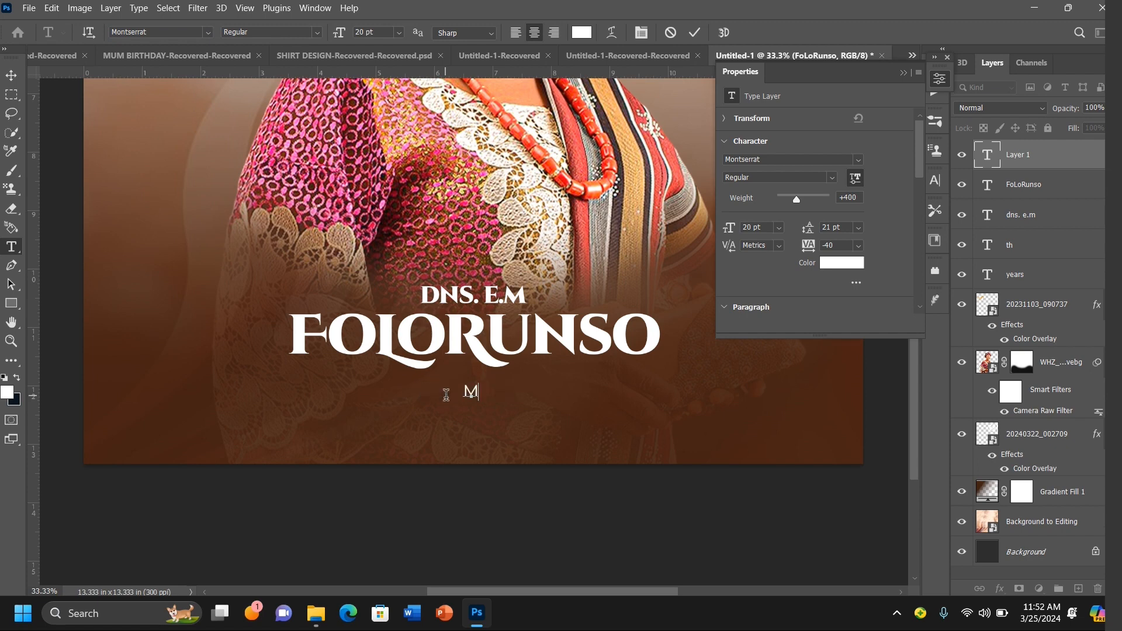
text(other, Teac)
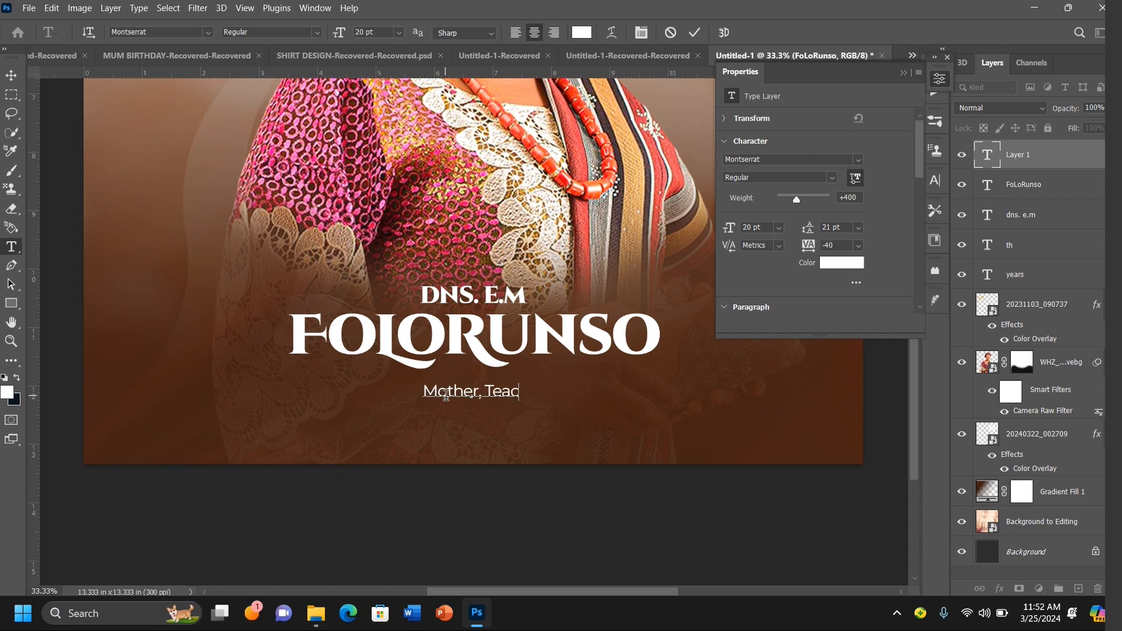
text(her, )
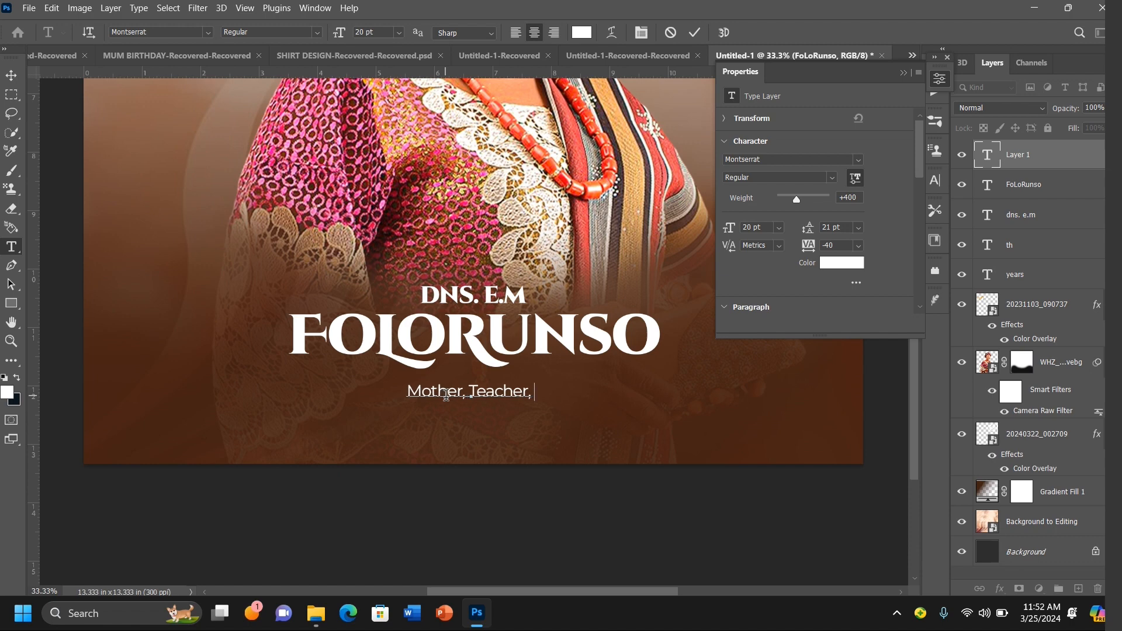
text(C)
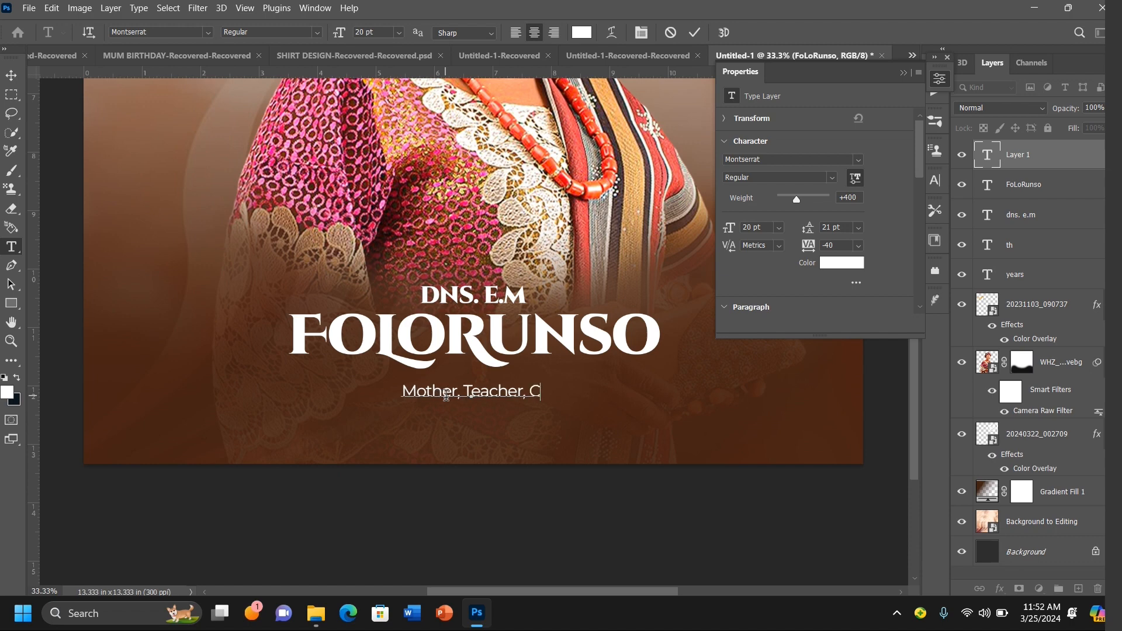
text(ouns)
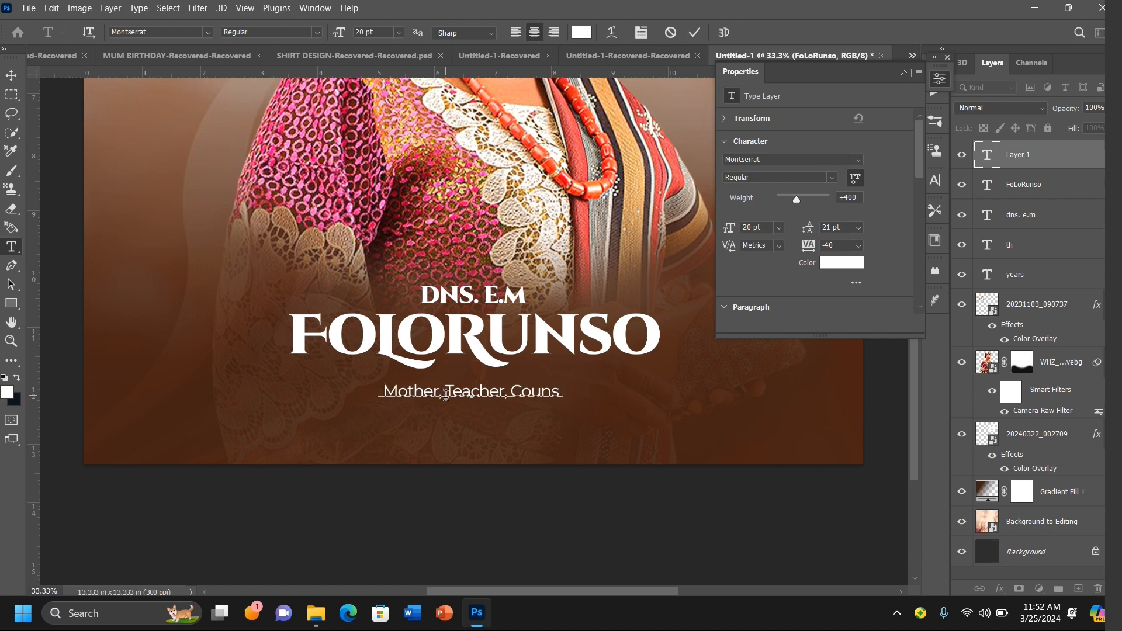
text(elor,)
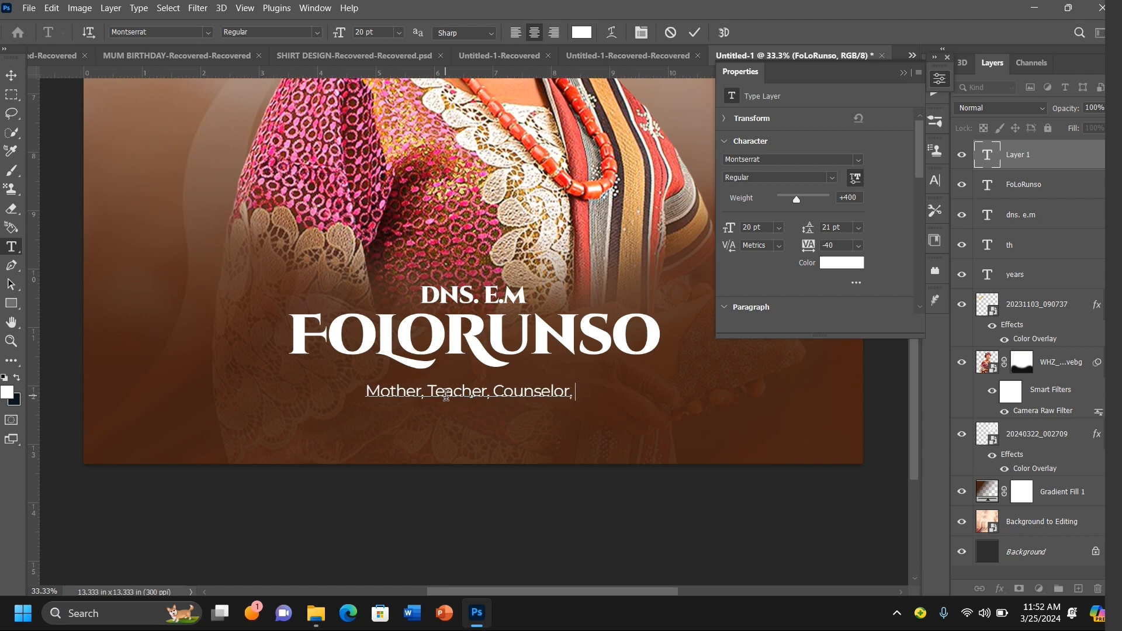
text( Exeplary)
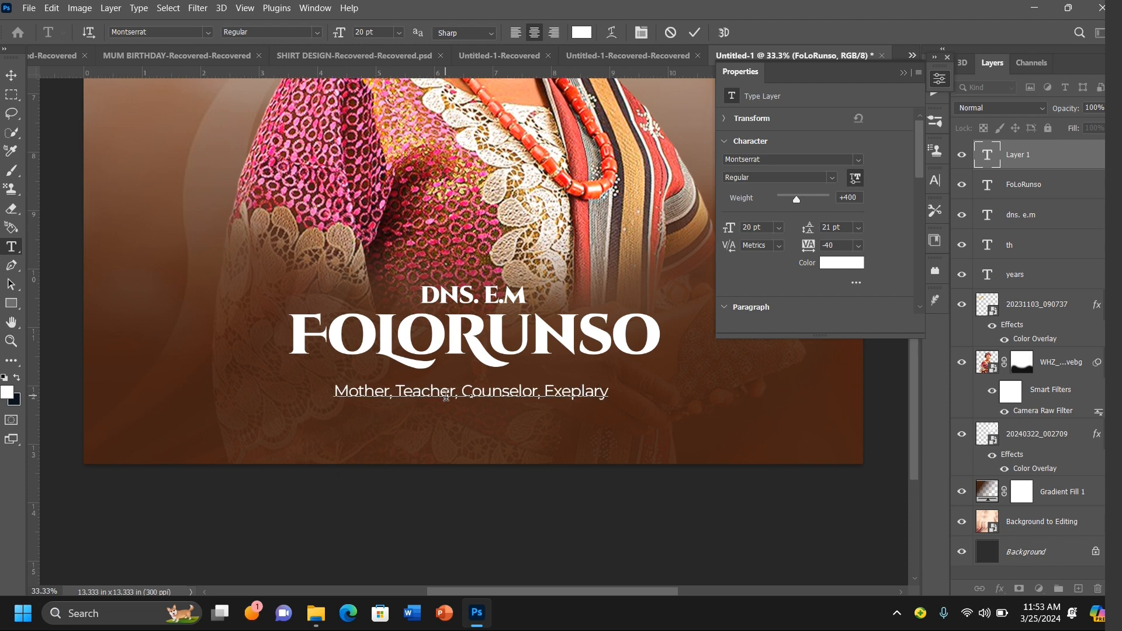
text(m)
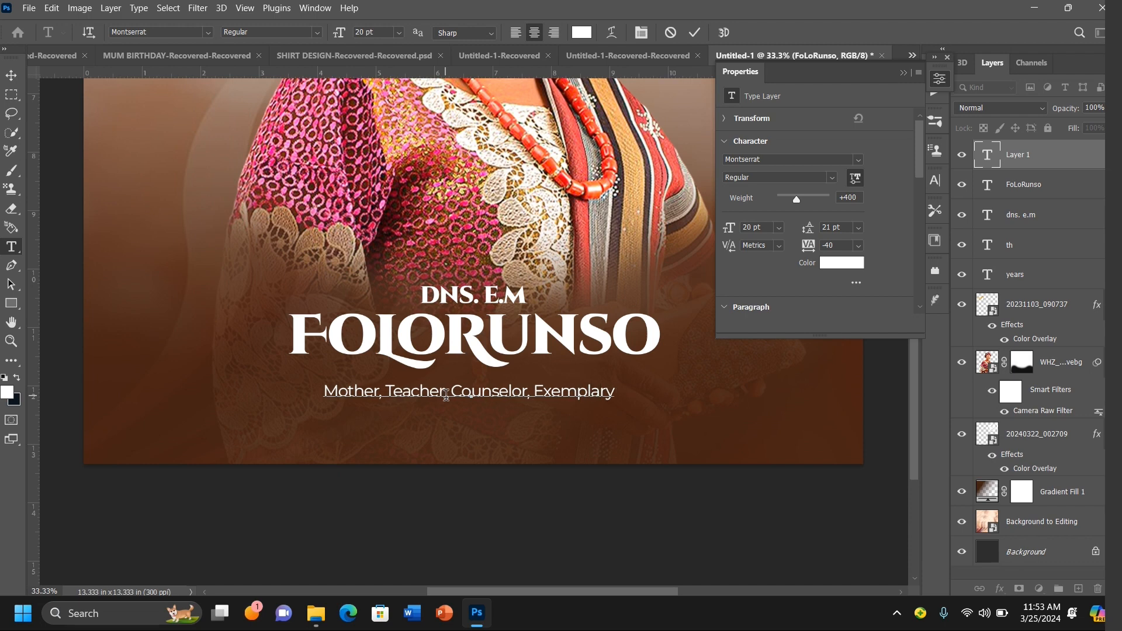
text( Leader)
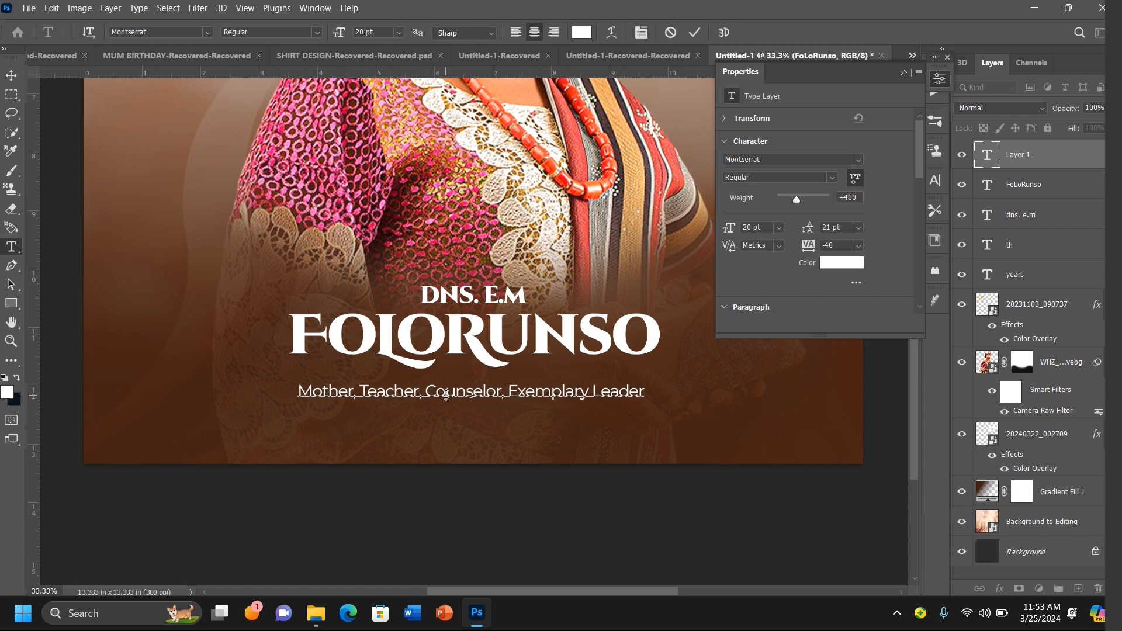
text(,)
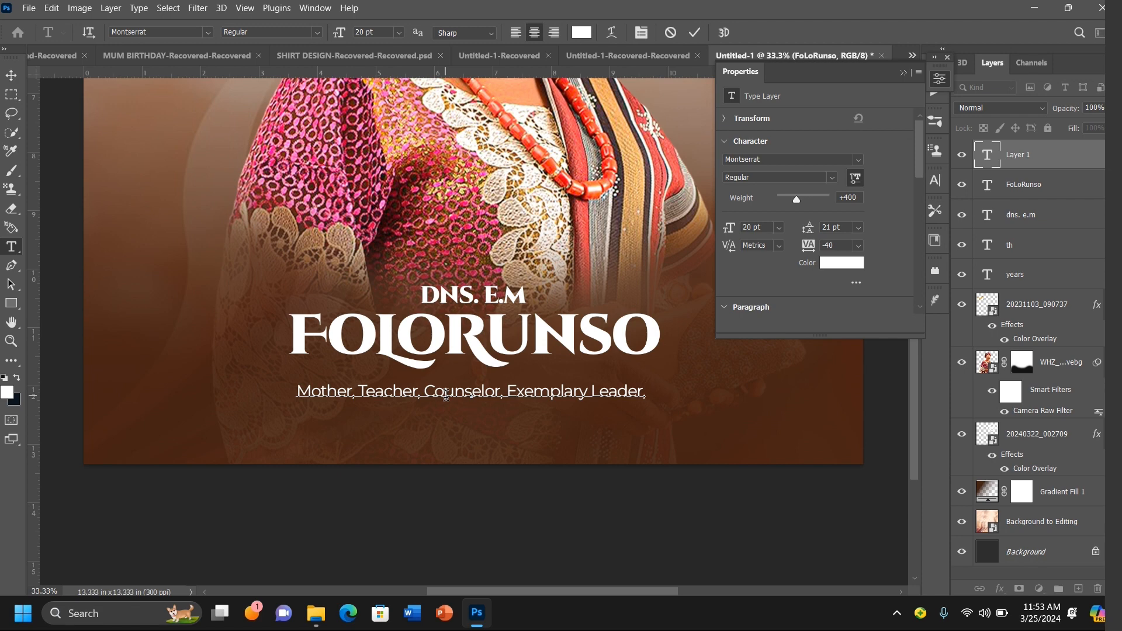
text(Eri)
text(end)
text(, )
text(M)
text(entor)
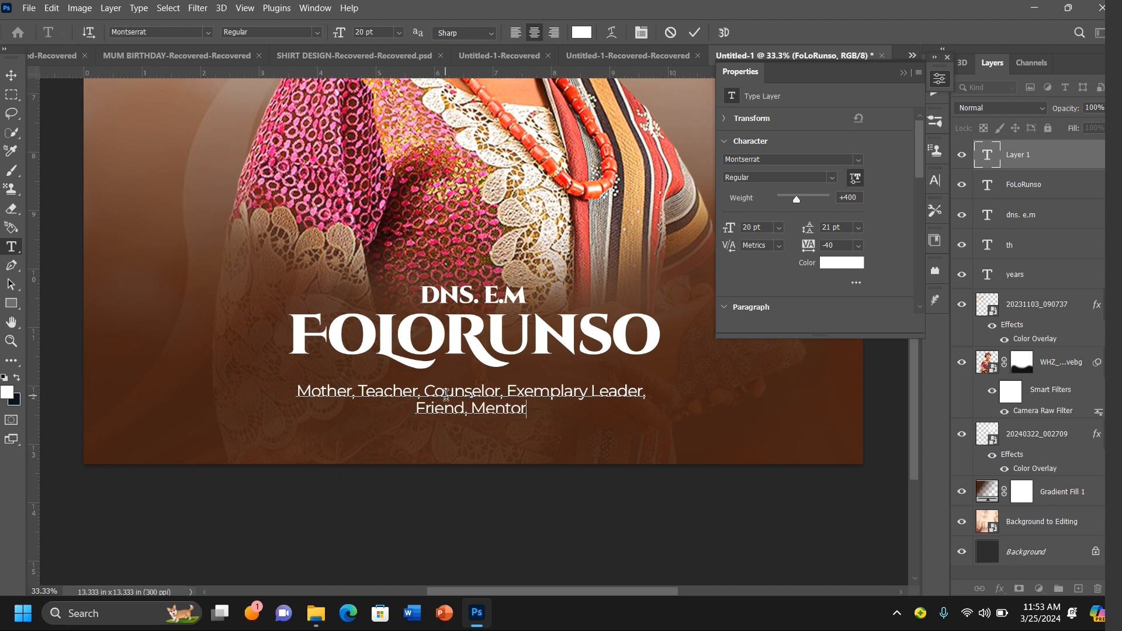
text( and )
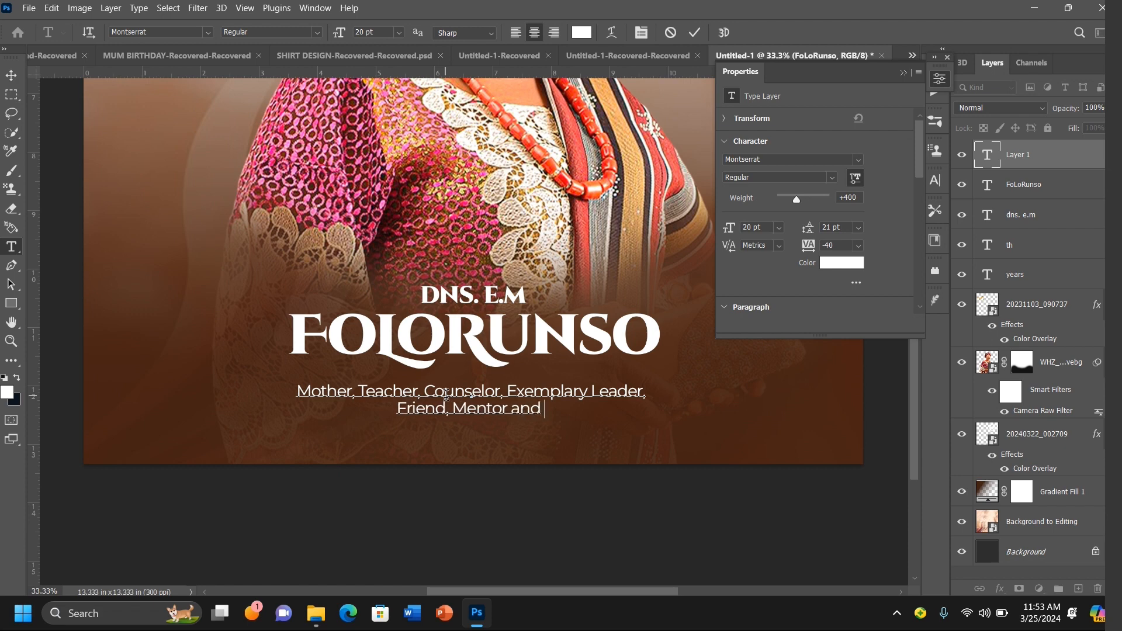
text(More)
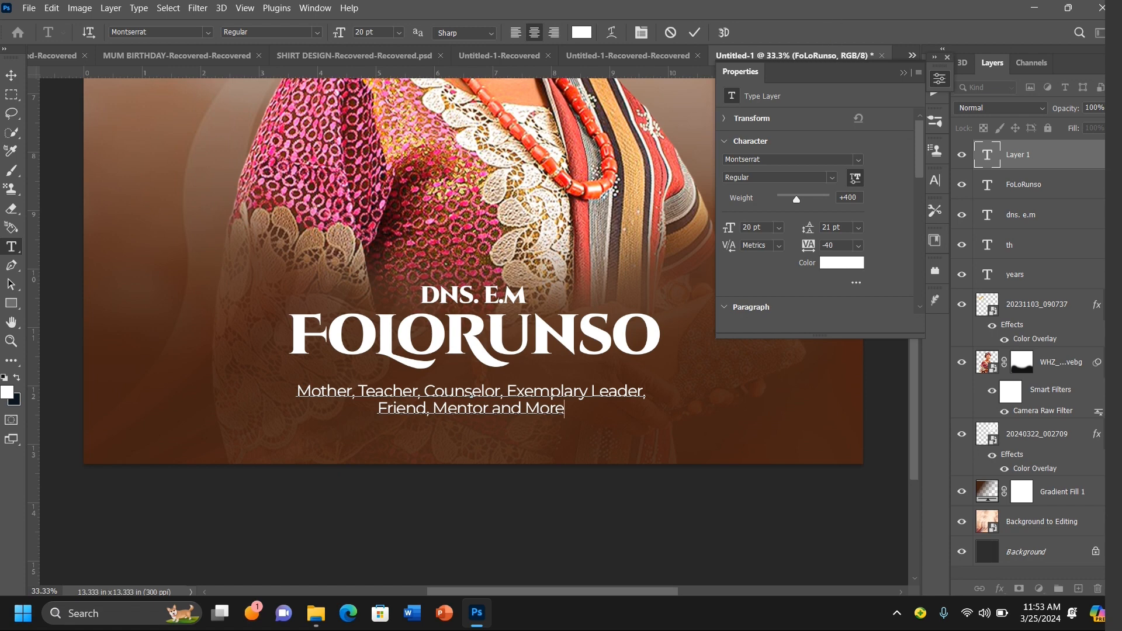
click(906, 74)
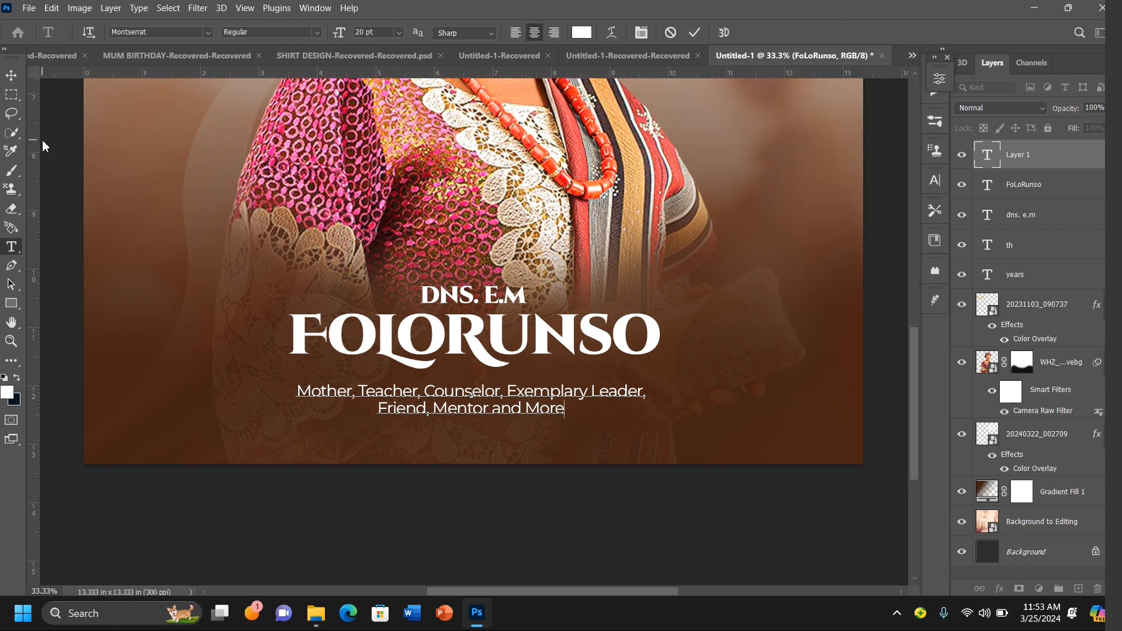
key(ctrl)
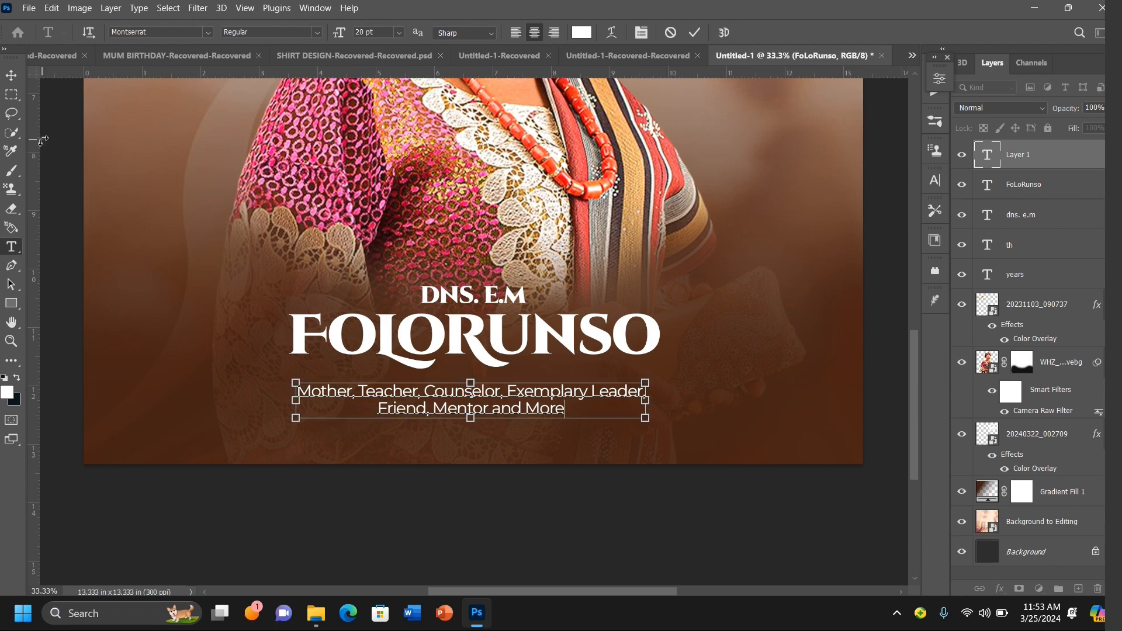
key(ctrl+minus)
key(ctrl+minus)
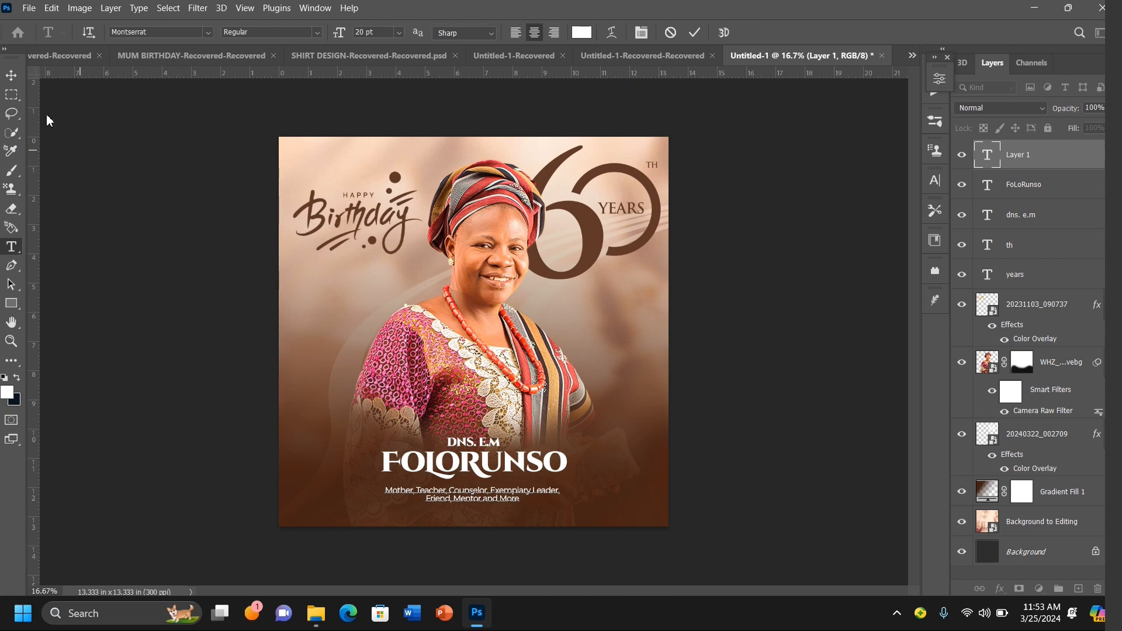
click(11, 75)
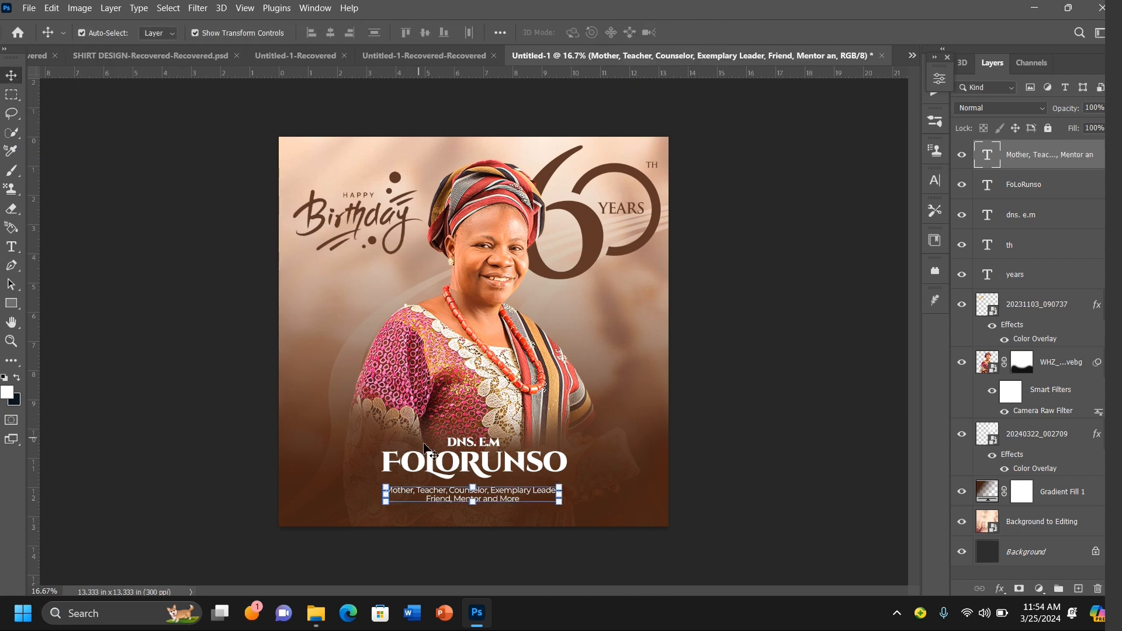
Step: Enlarge the surname text to about 125% and nudge it down beneath the initials
click(436, 465)
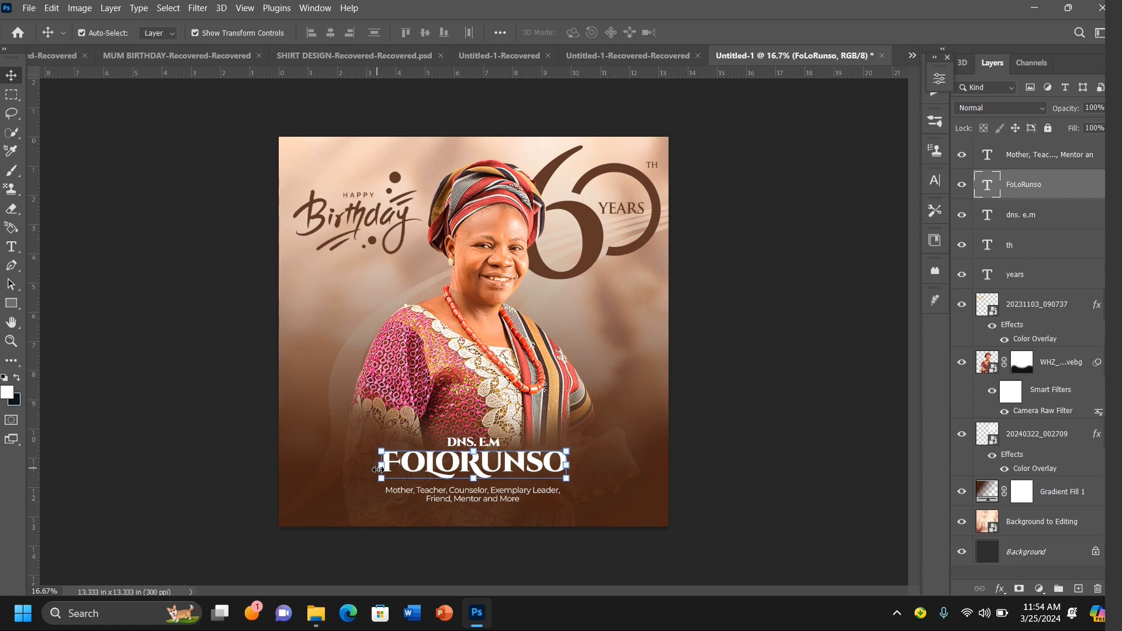
drag(379, 469, 330, 471)
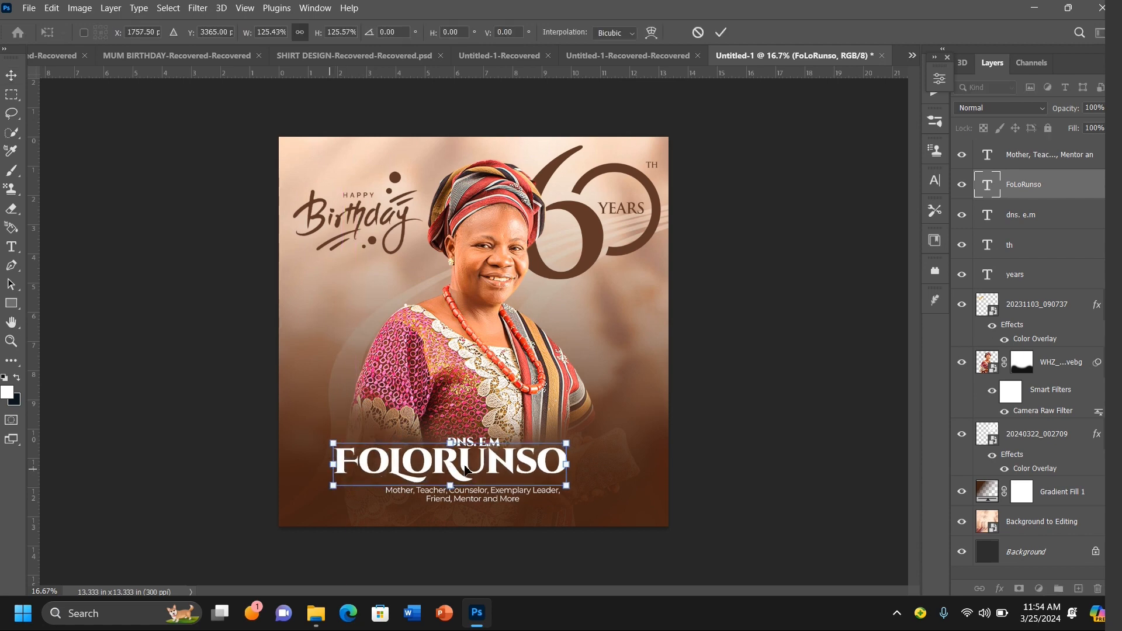
mouse_move(475, 468)
mouse_down()
mouse_move(495, 465)
mouse_move(468, 471)
mouse_move(490, 471)
mouse_move(474, 471)
mouse_move(462, 377)
mouse_move(478, 386)
mouse_move(468, 462)
mouse_up()
key(Down)
key(Down)
key(Down)
key(Down)
key(Down)
key(Down)
key(Down)
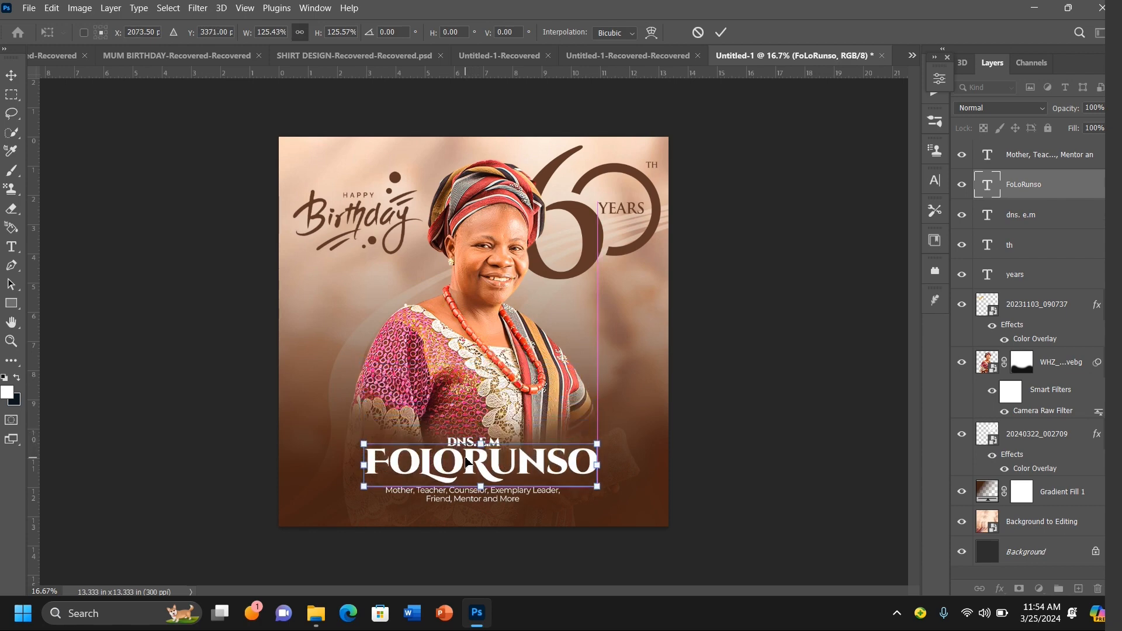
key(Down)
key(Down)
key(Down)
key(Down)
key(Down)
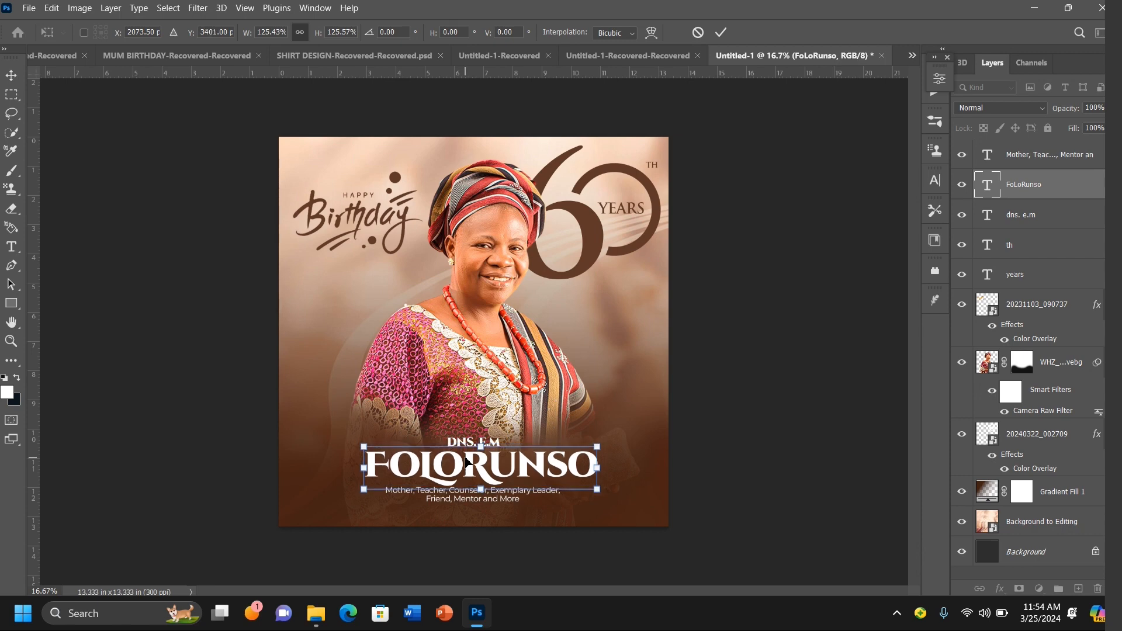
key(Return)
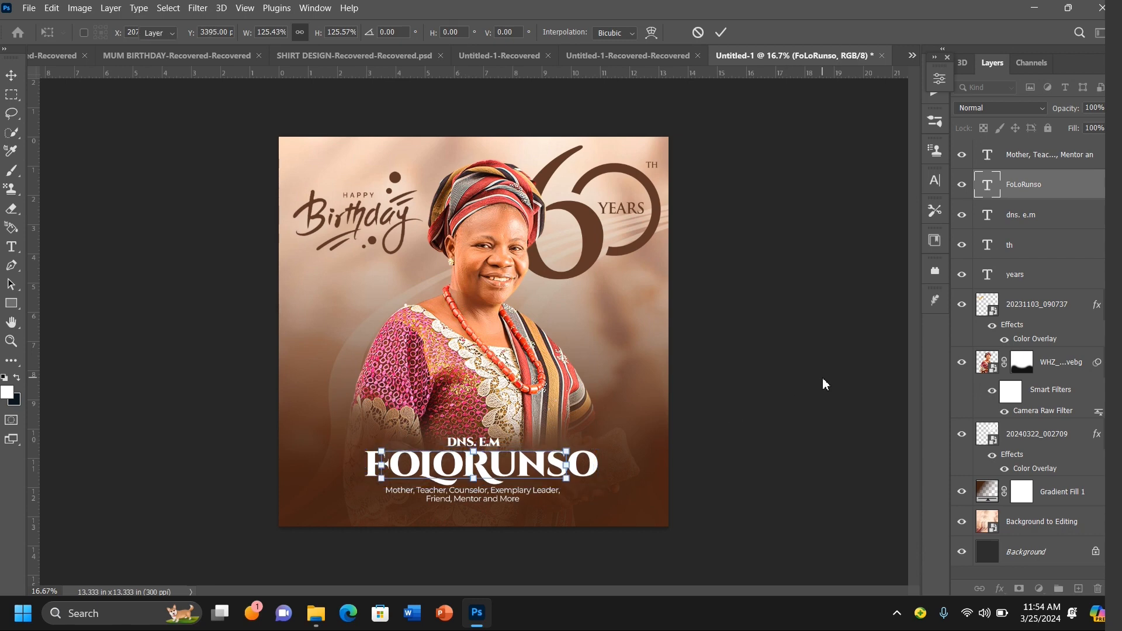
Step: Shift the surname text slightly left so it sits centred above the tagline
click(837, 305)
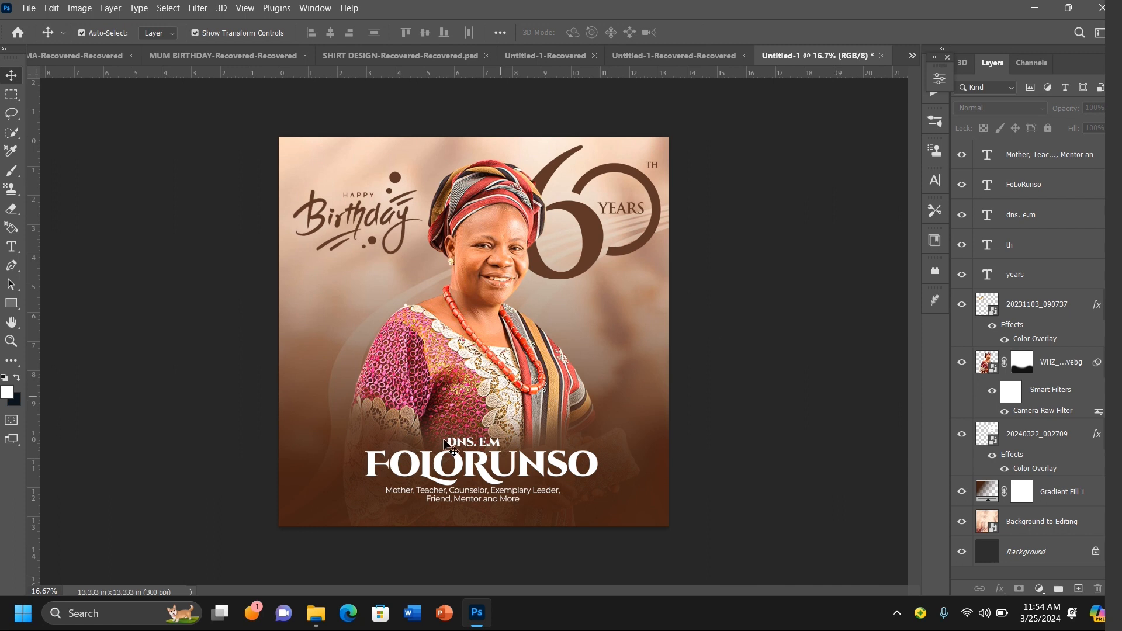
click(490, 501)
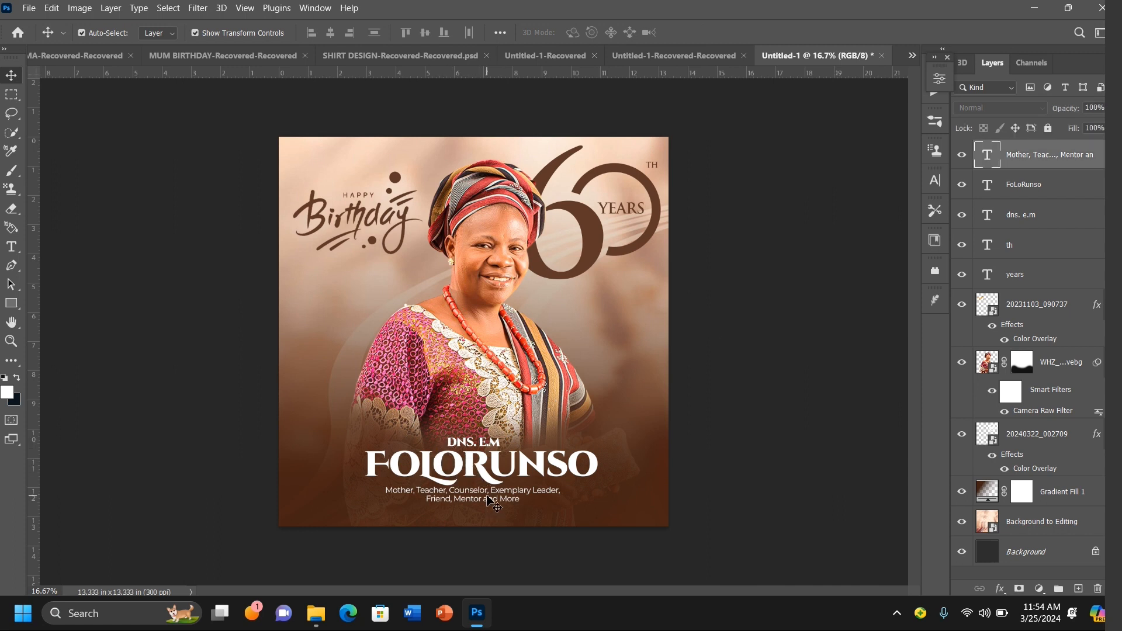
drag(487, 496, 488, 497)
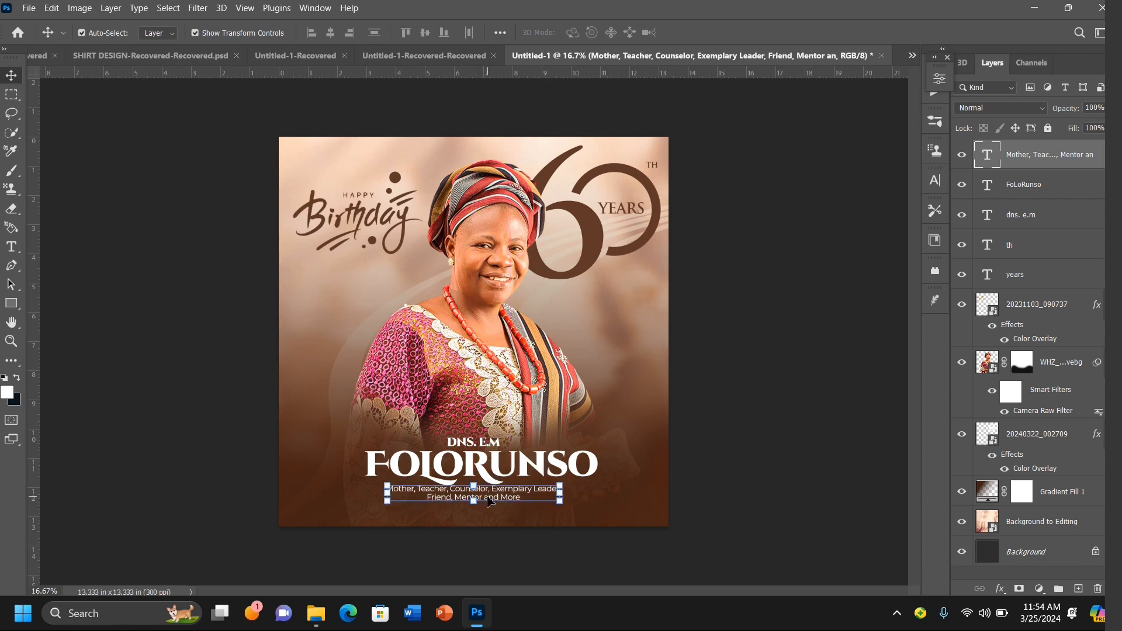
click(511, 465)
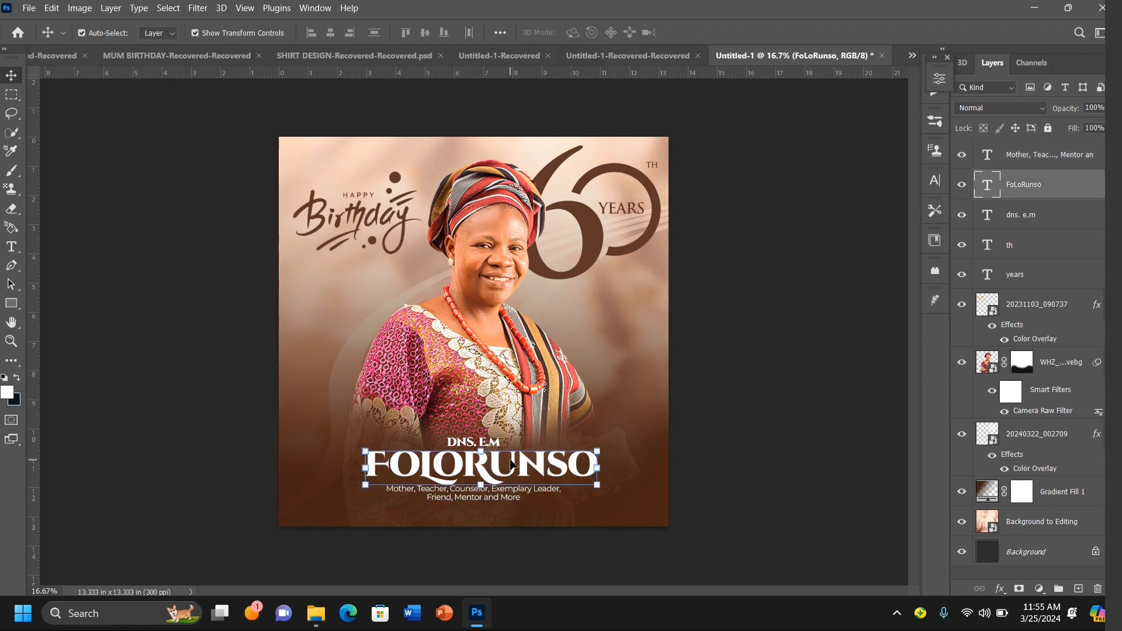
drag(511, 465, 506, 468)
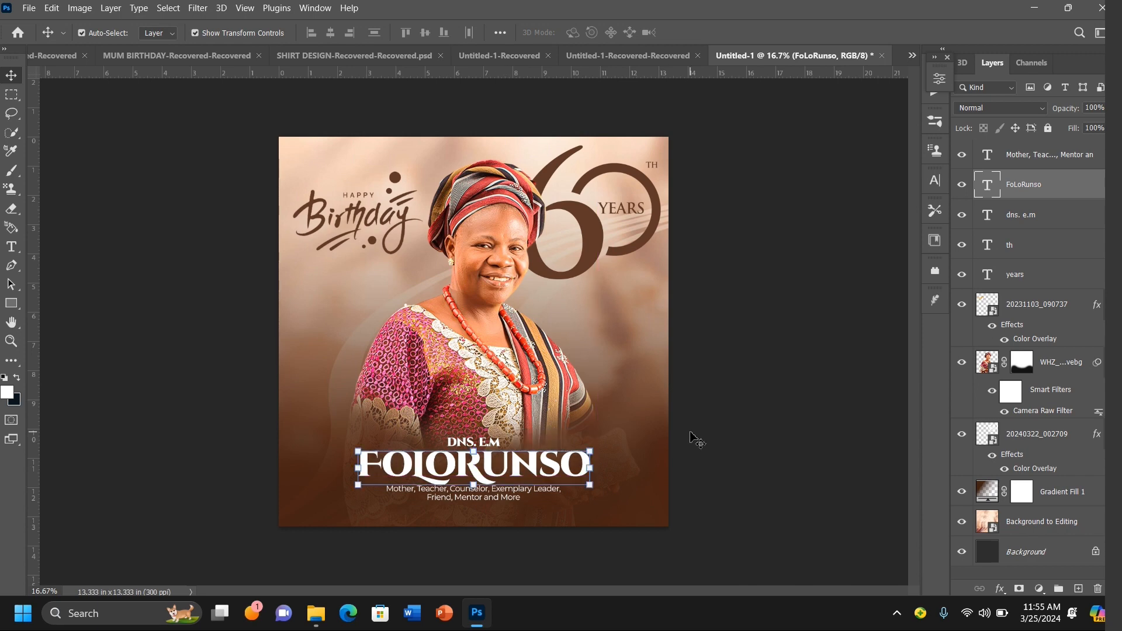
click(865, 349)
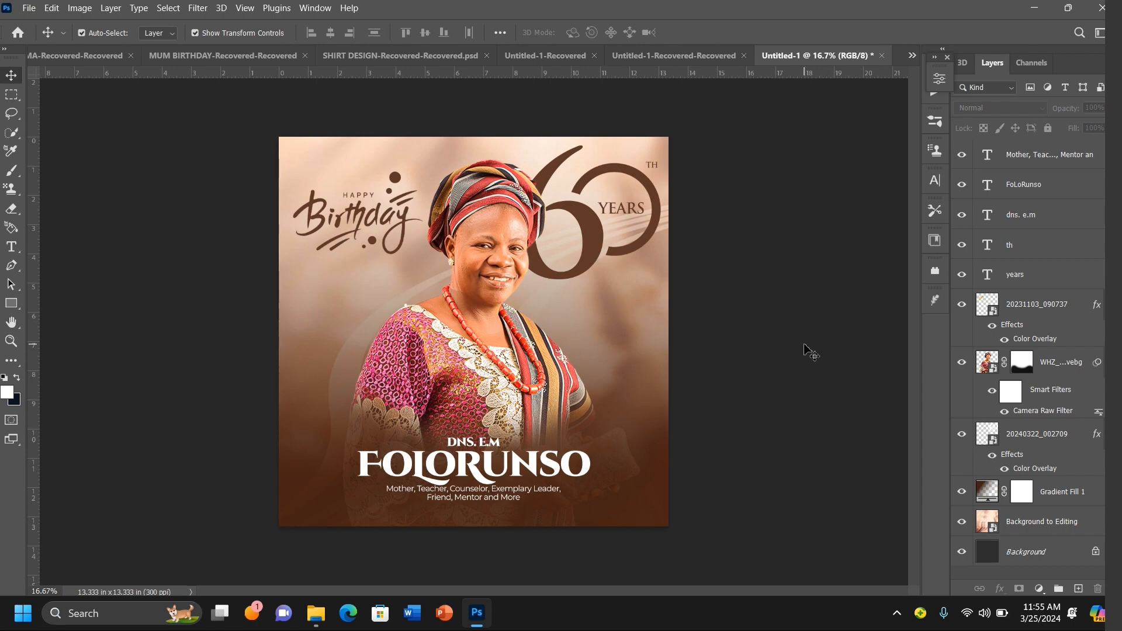
Step: Add a new text layer below the tagline and set its font to Montserrat Regular
key(ctrl+plus)
key(ctrl+plus)
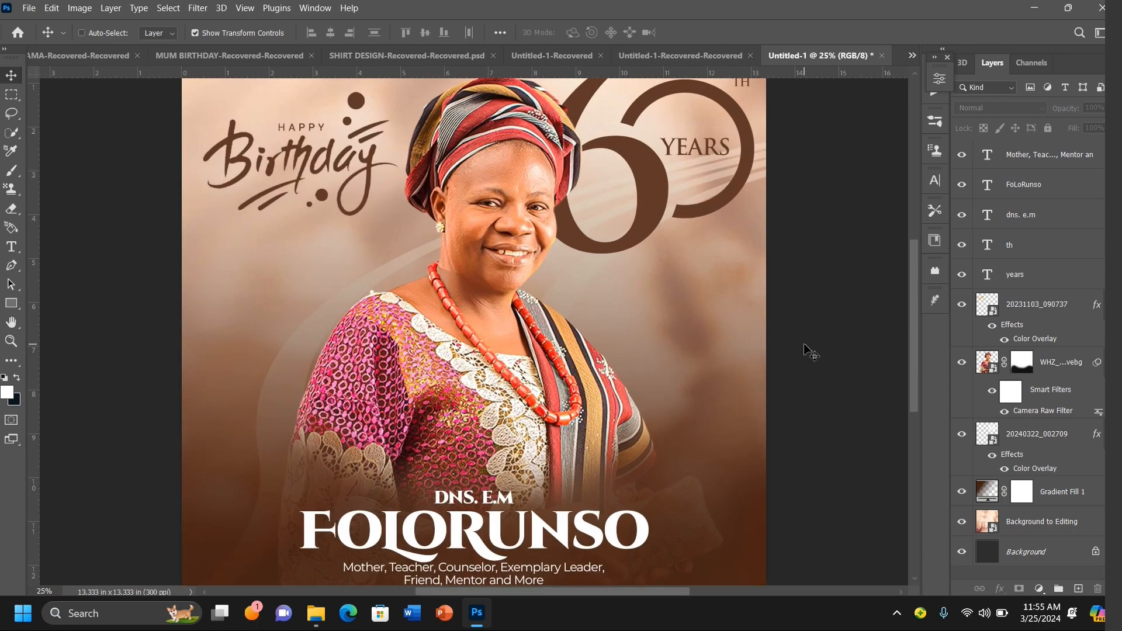
scroll(804, 349, down, 4)
scroll(812, 354, down, 2)
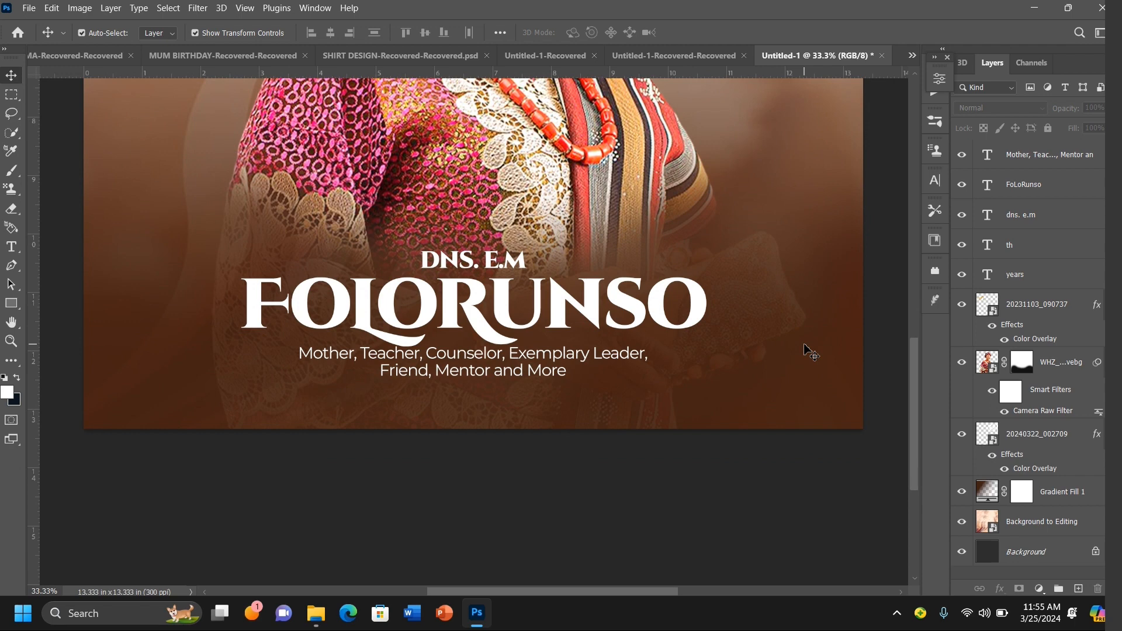
click(11, 247)
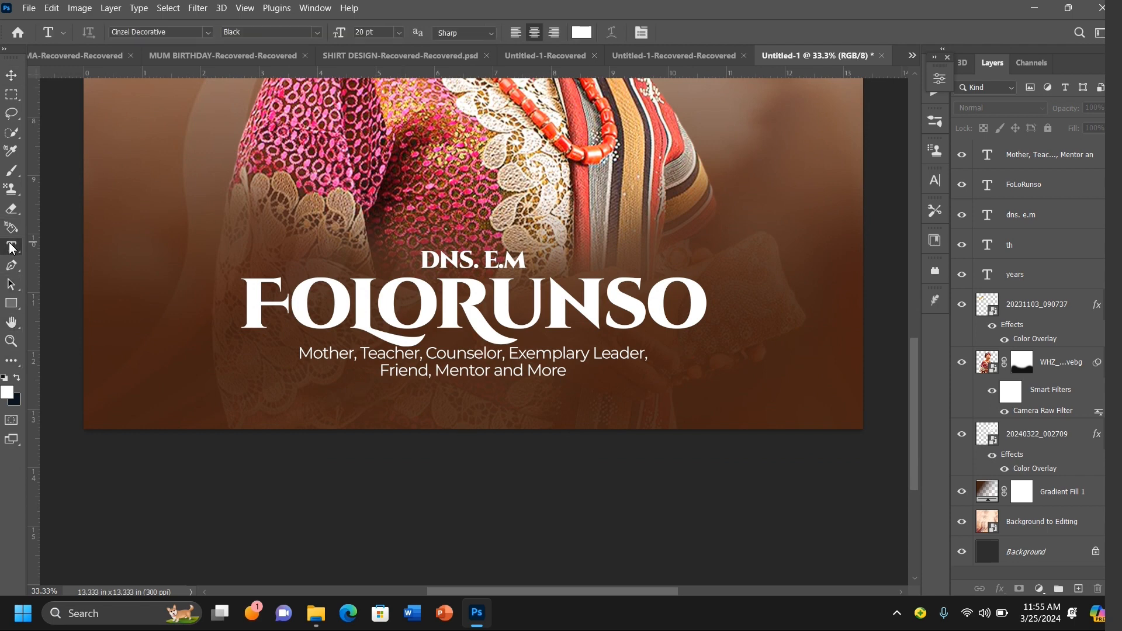
click(470, 412)
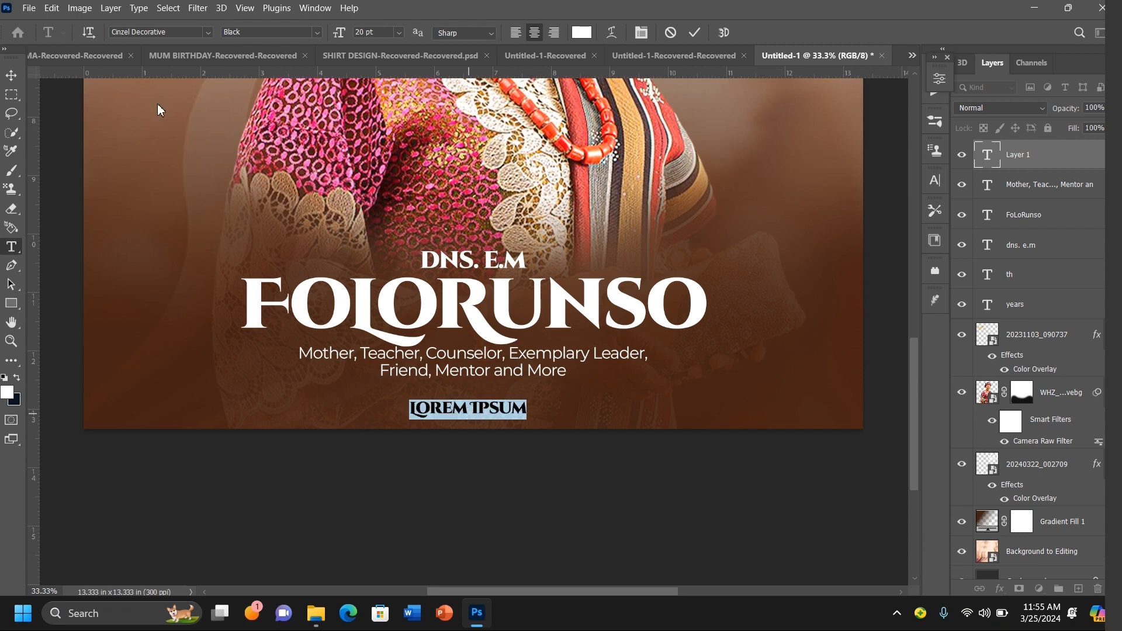
click(208, 32)
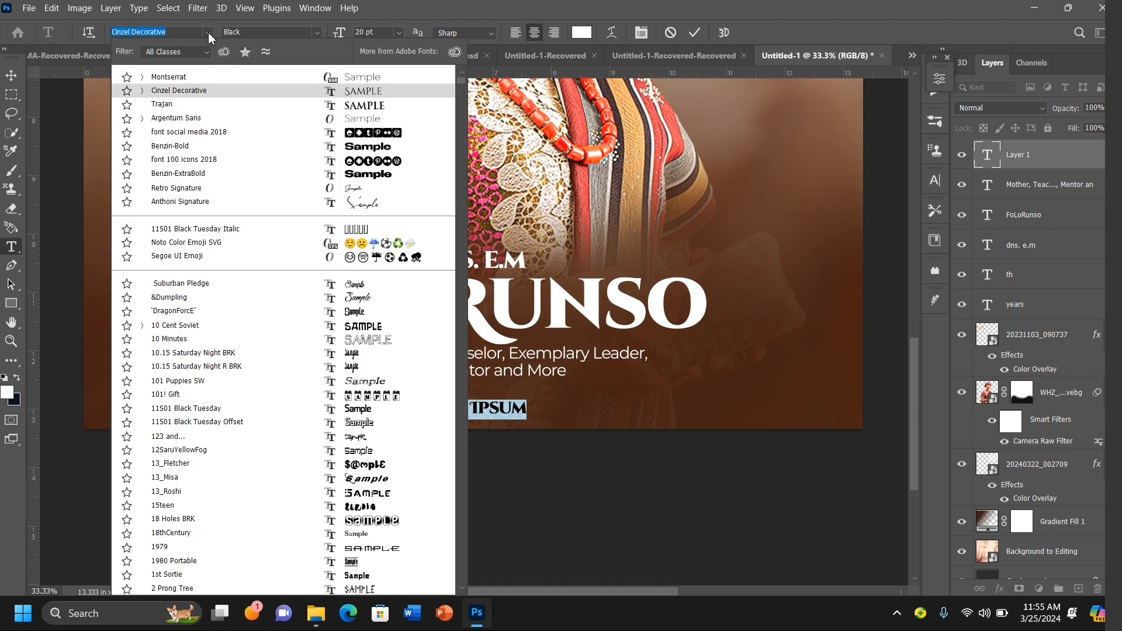
click(215, 77)
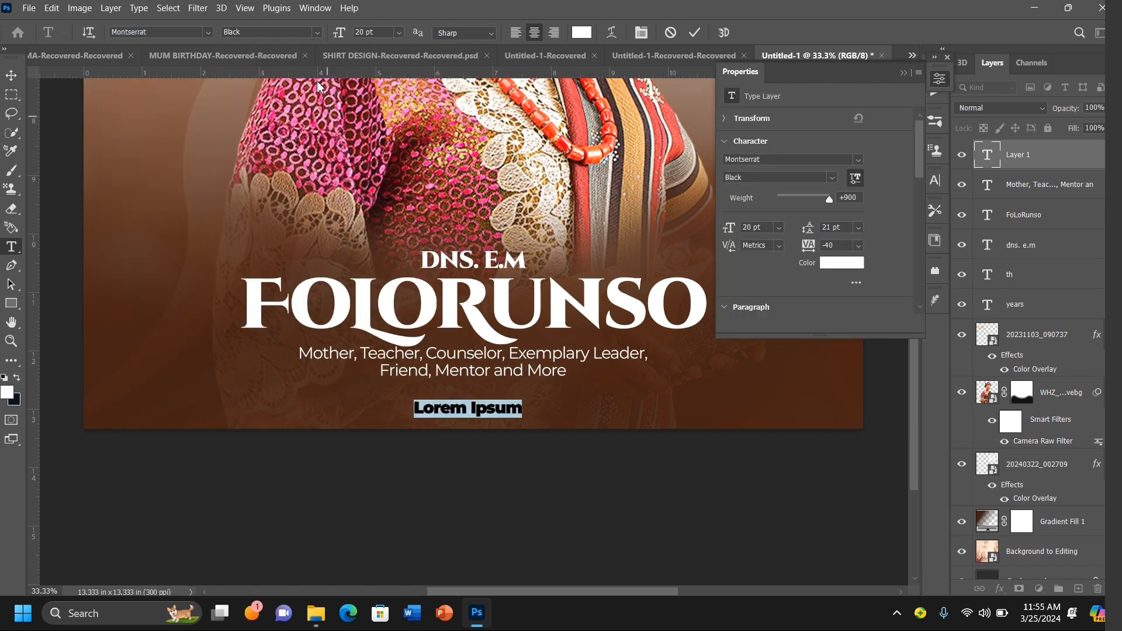
click(318, 33)
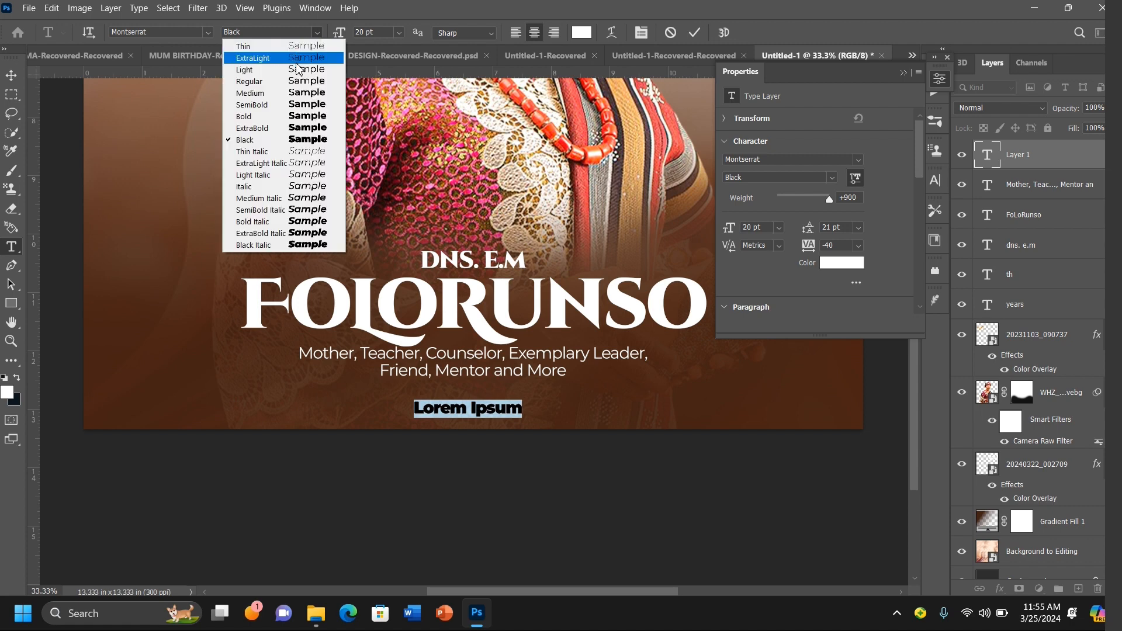
click(302, 85)
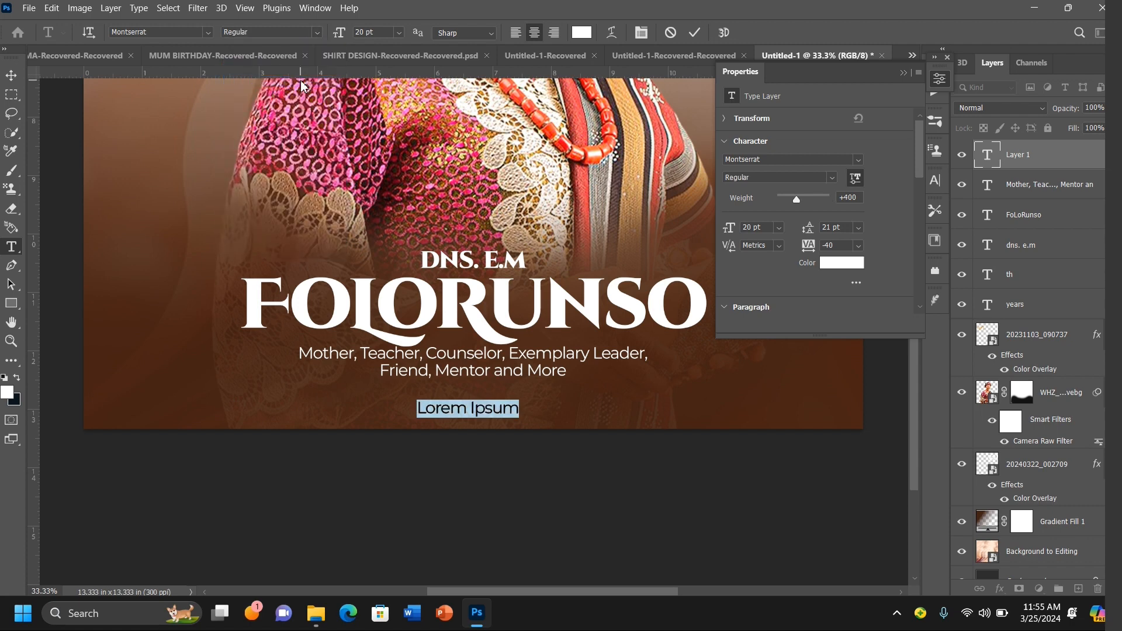
Step: Type the line "A TOUCH FOR A LIFETIME" in the new text layer
key(BackSpace)
text(A)
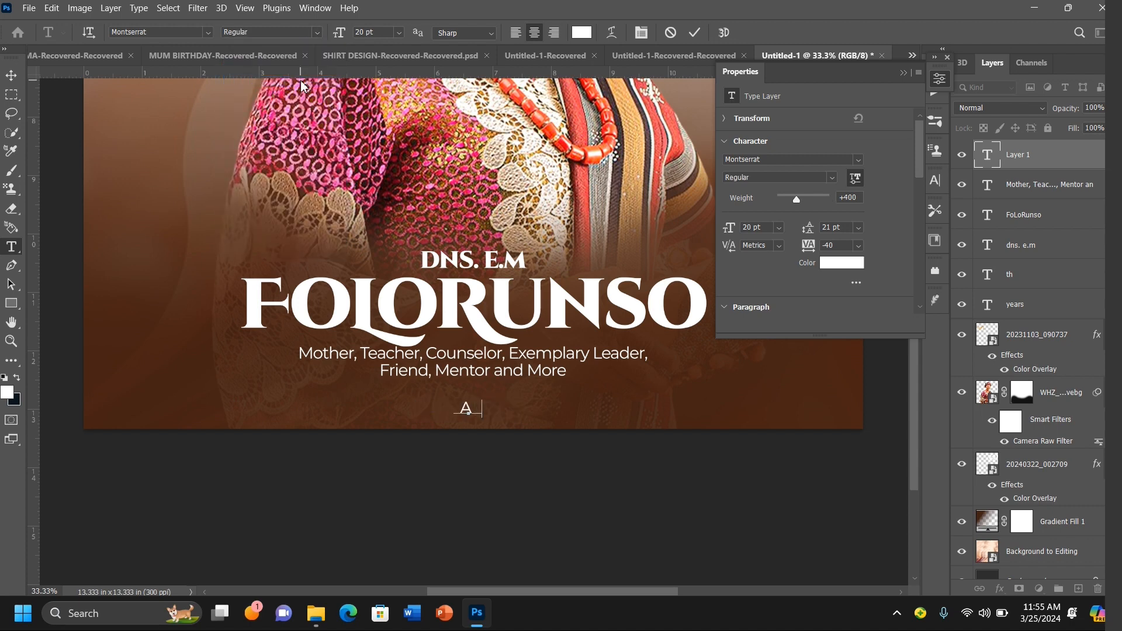
text( TOUCH FO)
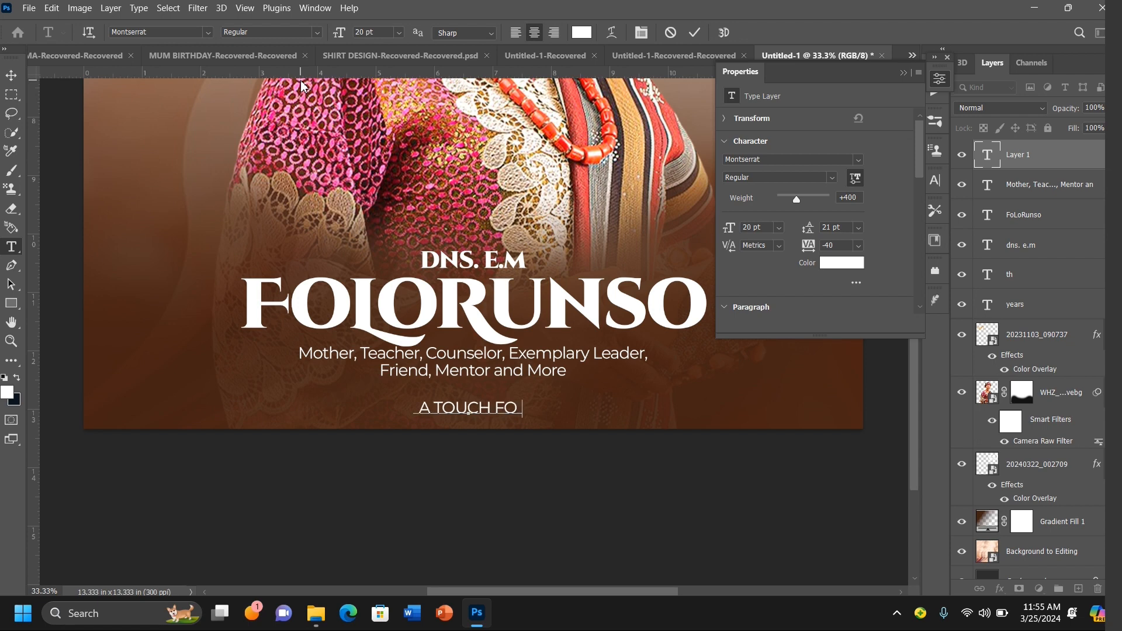
text(R A)
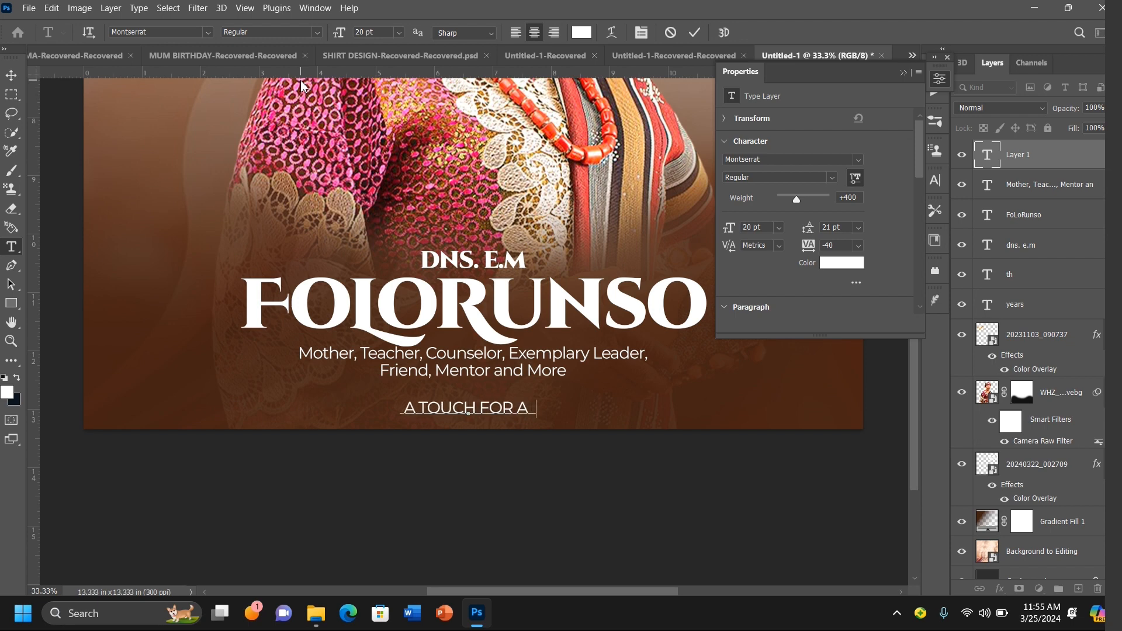
text( LIFET)
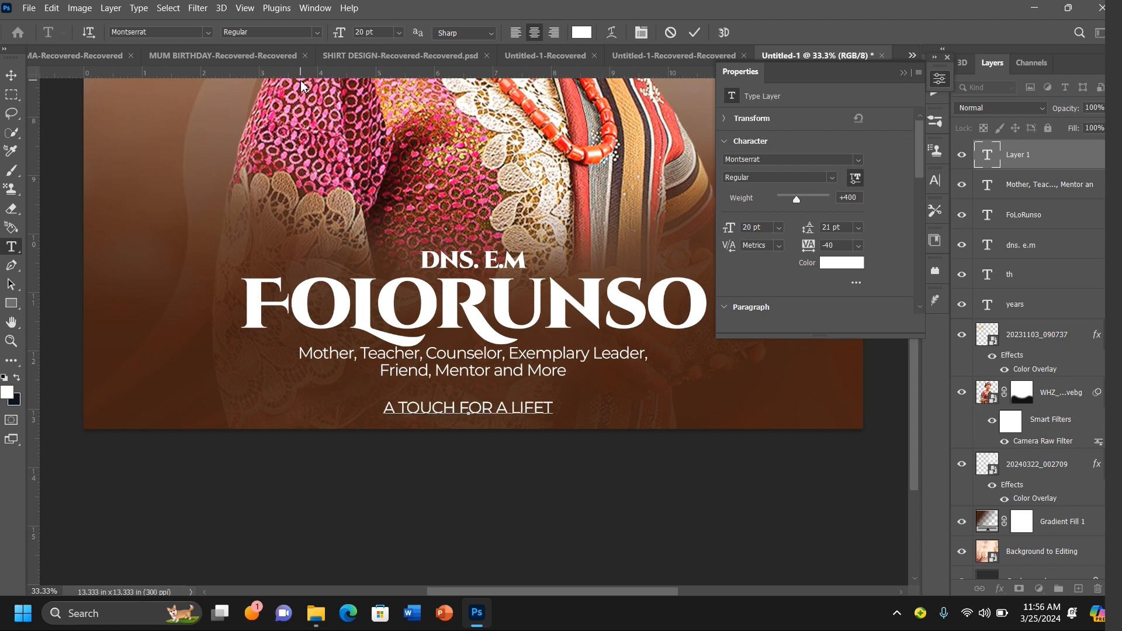
text(IM)
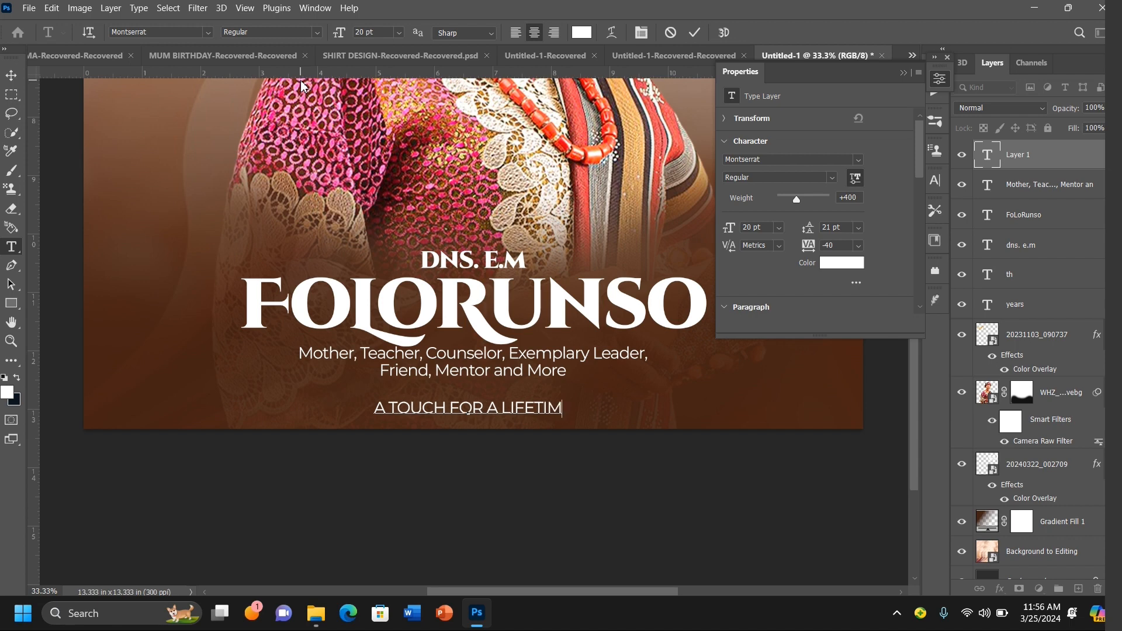
text(E)
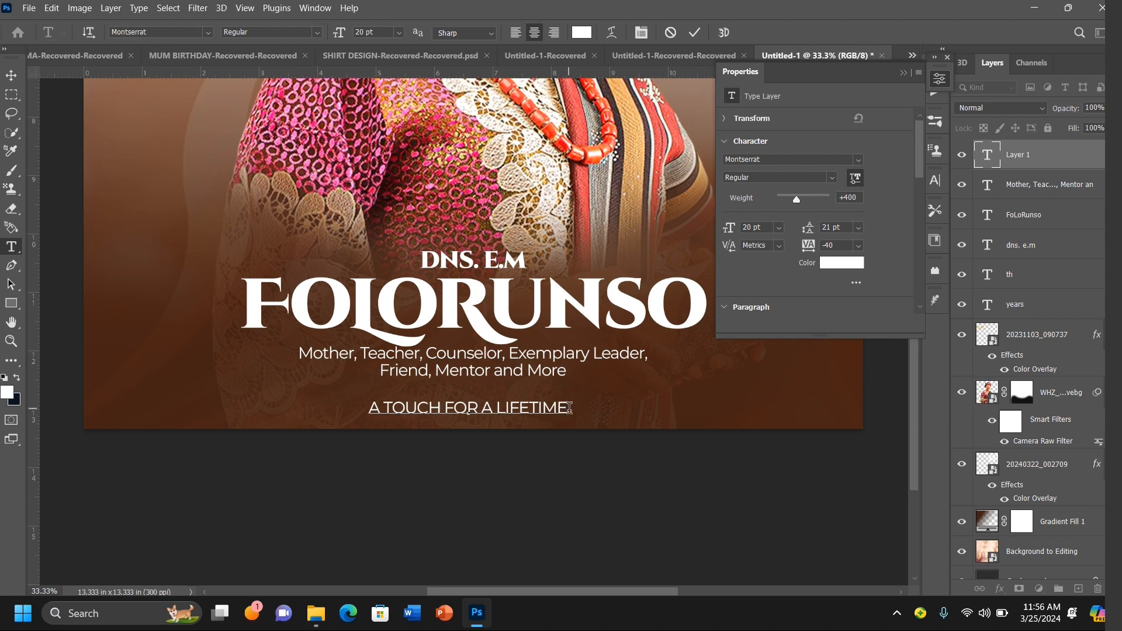
Step: Increase the tracking of "A TOUCH FOR A LIFETIME" to 280 and commit the text
drag(570, 407, 340, 416)
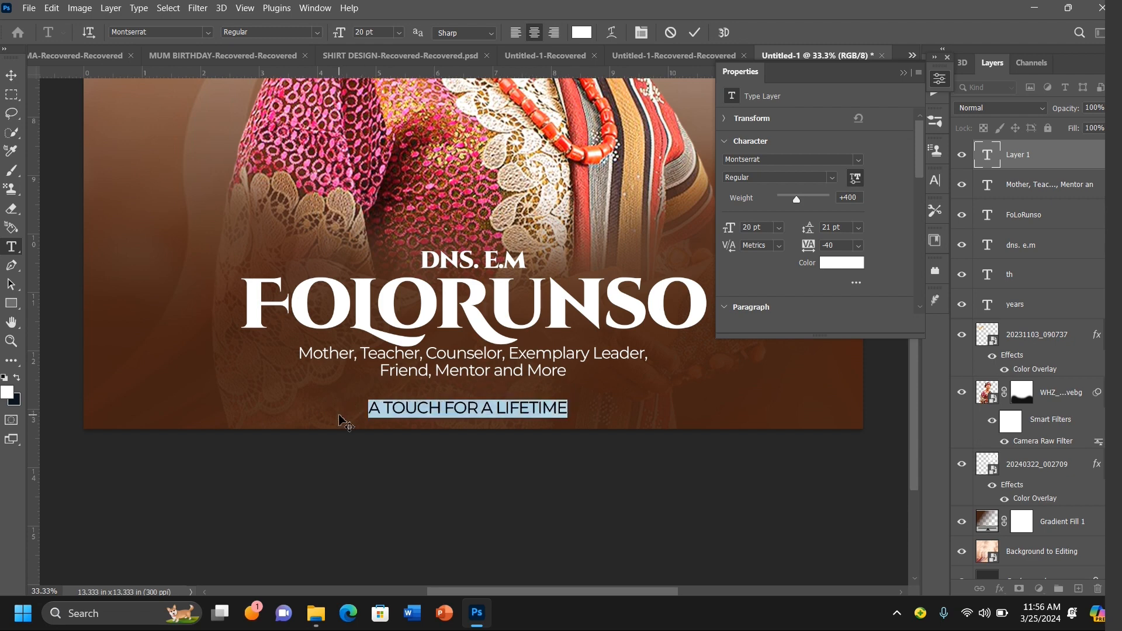
key(alt+Right)
key(alt+Right)
key(alt+Right)
key(alt+Right)
key(alt+Right)
key(alt+Right)
key(alt+Right)
key(alt+Right)
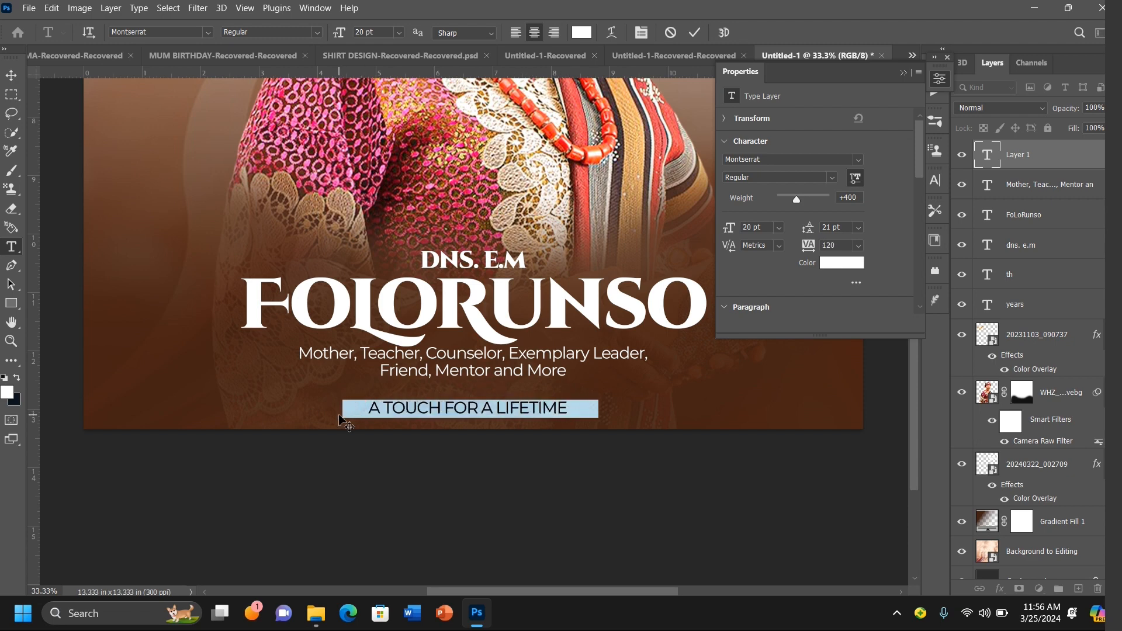
key(alt+Right)
key(alt+Right)
key(alt+Right)
key(alt+Right)
key(alt+Right)
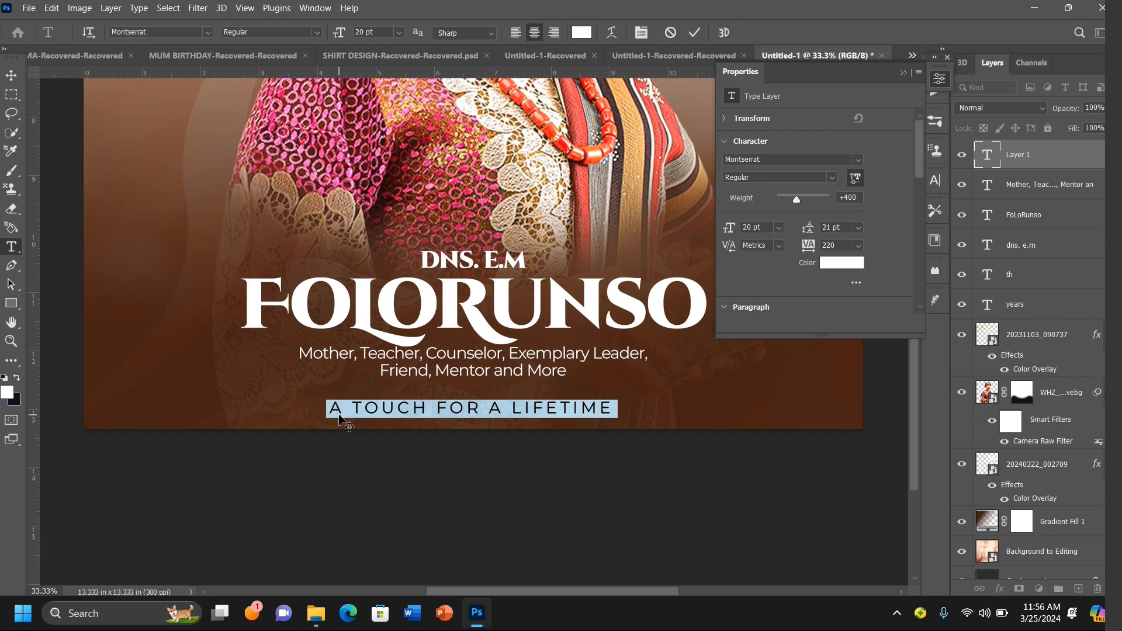
key(alt+Right)
key(alt+Right)
key(alt+Right)
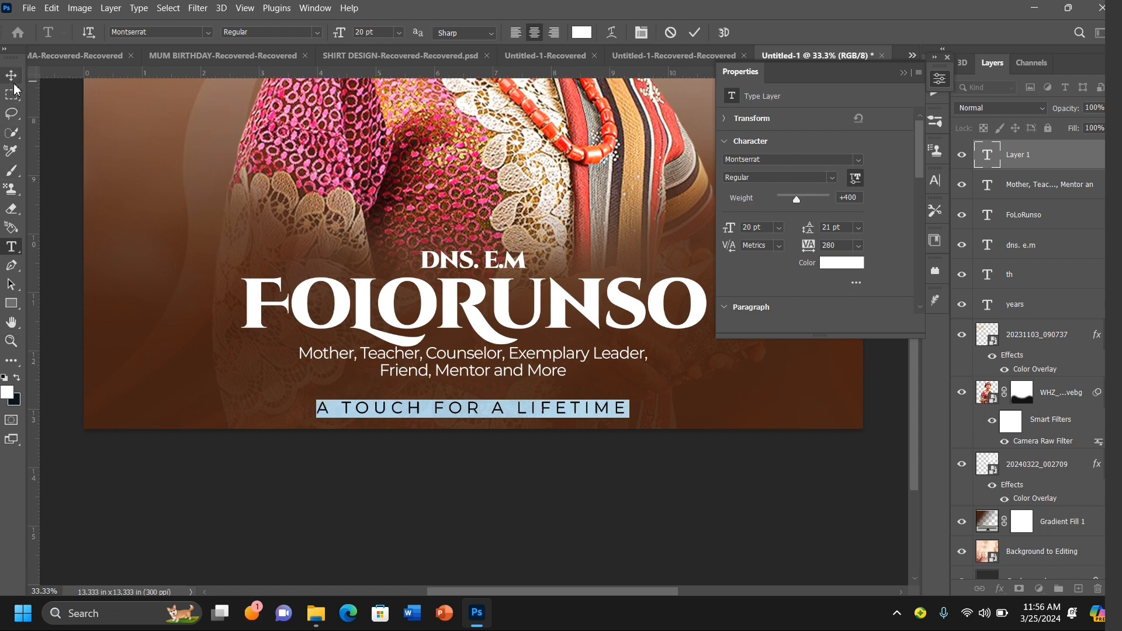
click(13, 91)
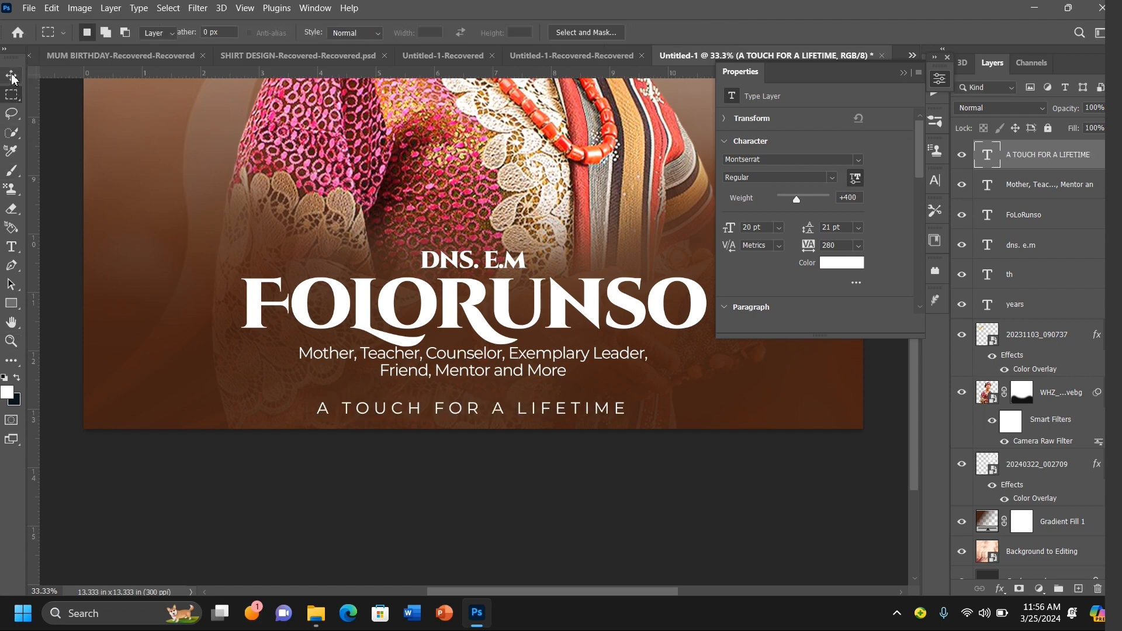
Step: Scale the "A TOUCH FOR A LIFETIME" line down to about 57% of its width
click(11, 76)
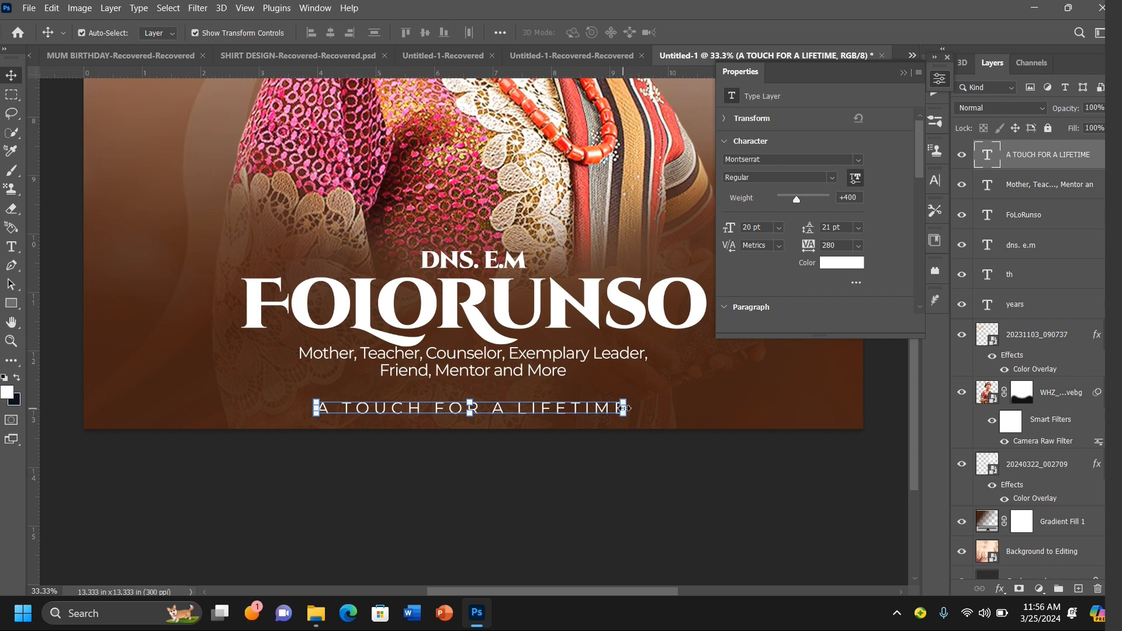
drag(624, 408, 457, 416)
key(Return)
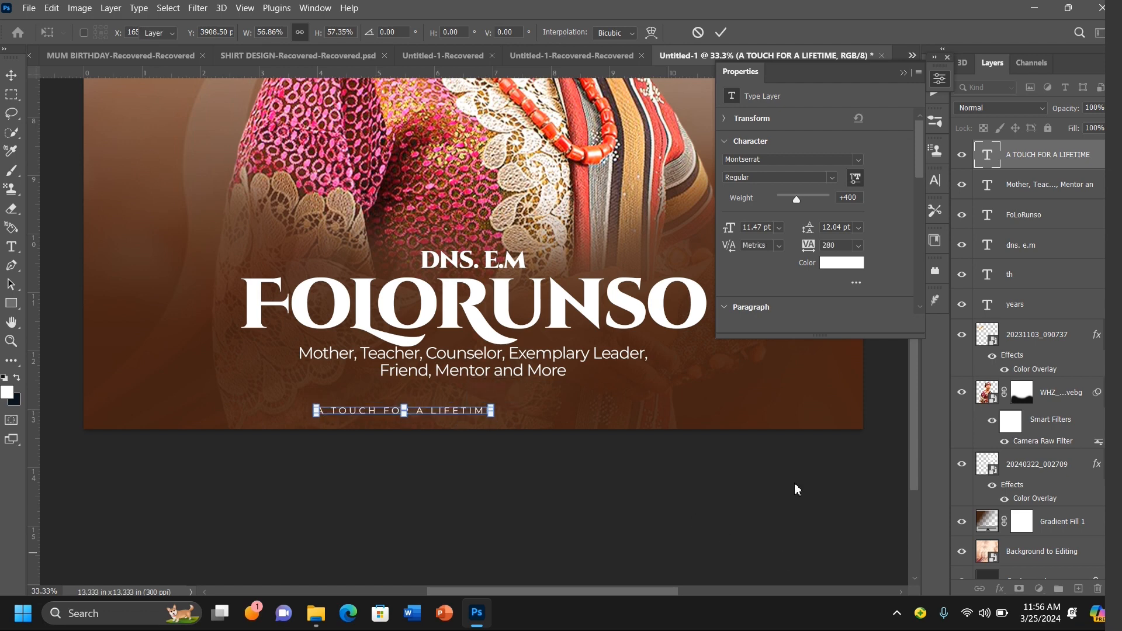
Step: Start another text layer to the right of the "A TOUCH FOR A LIFETIME" line
click(905, 73)
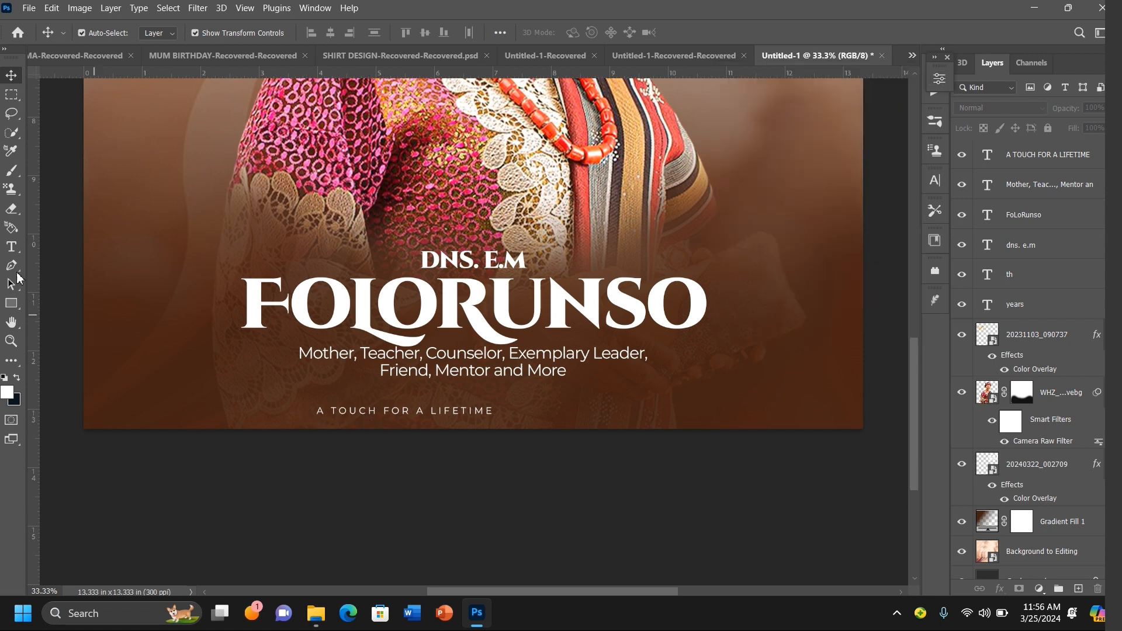
click(10, 249)
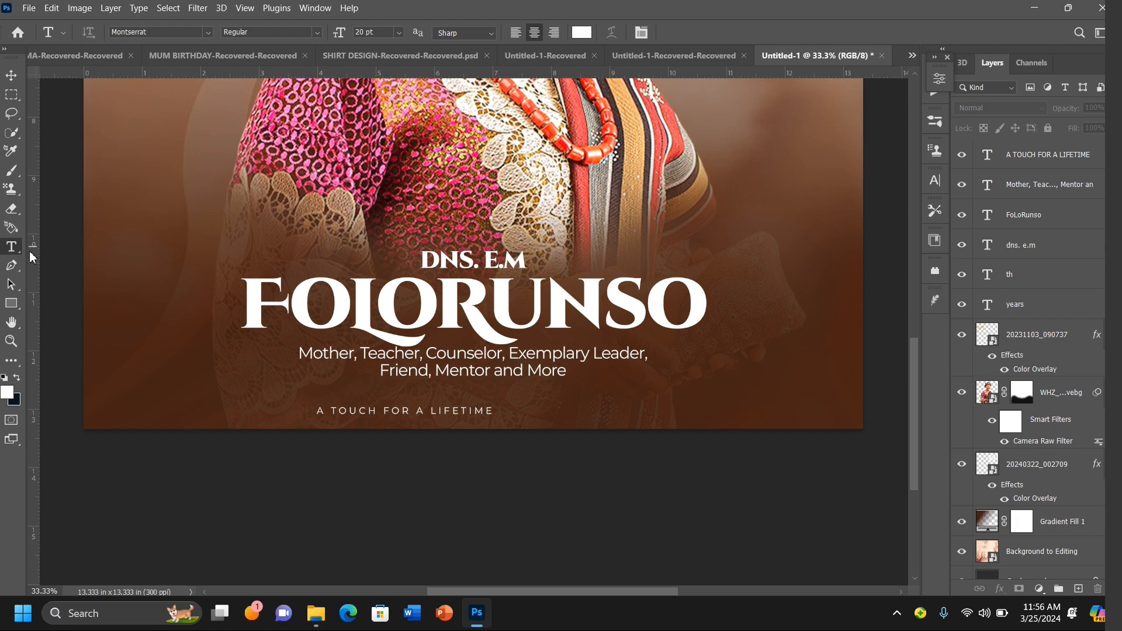
click(543, 407)
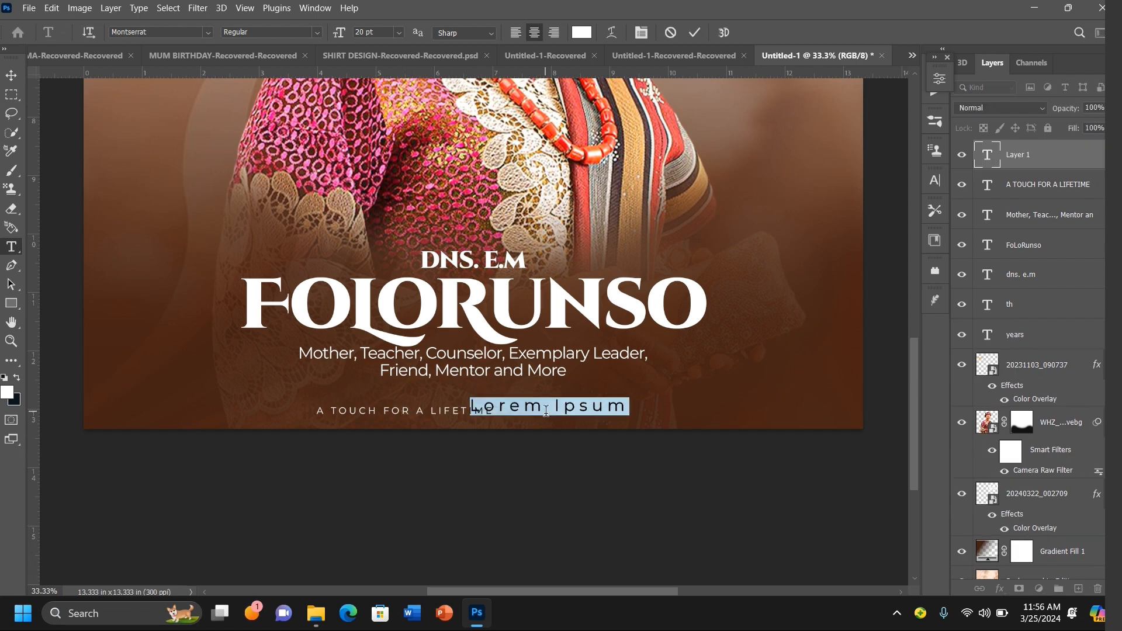
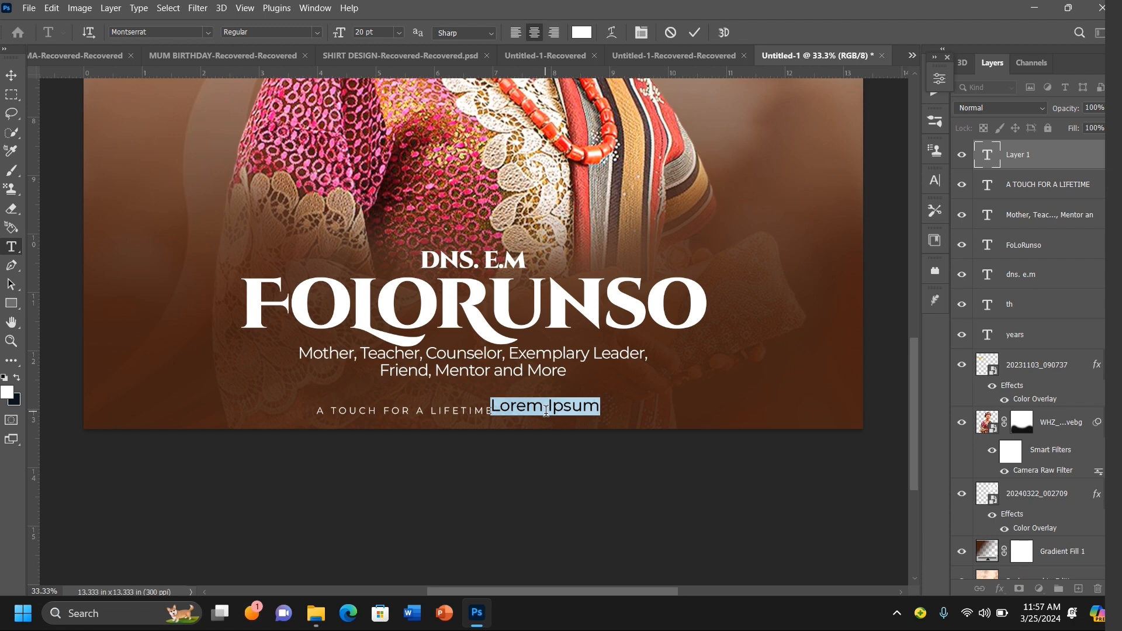
key(BackSpace)
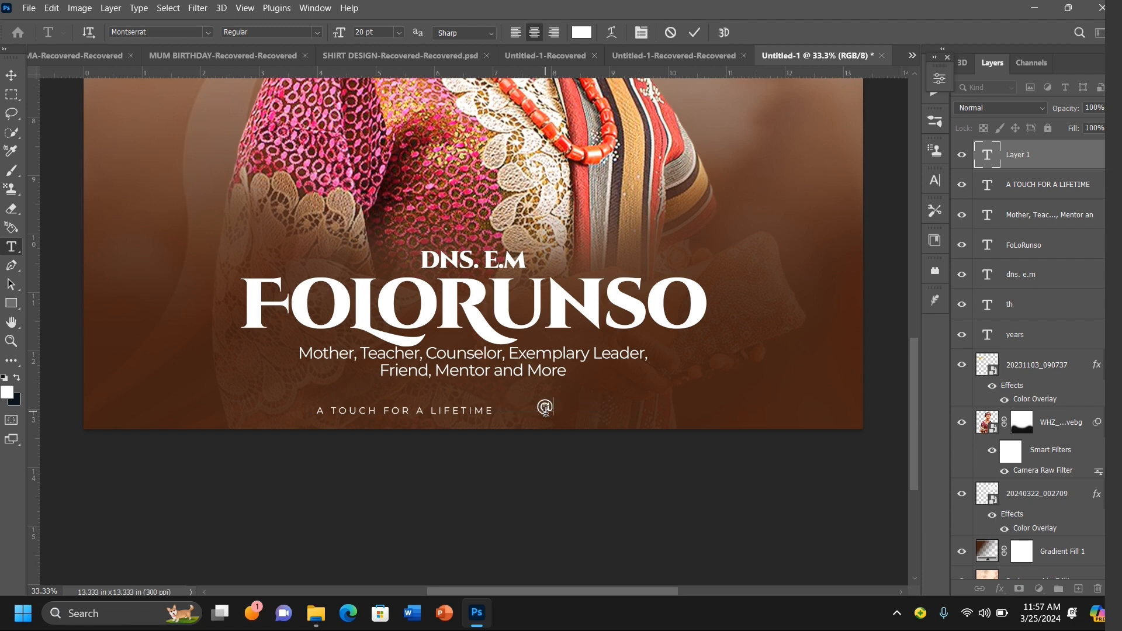
text(@a)
key(BackSpace)
text(nature)
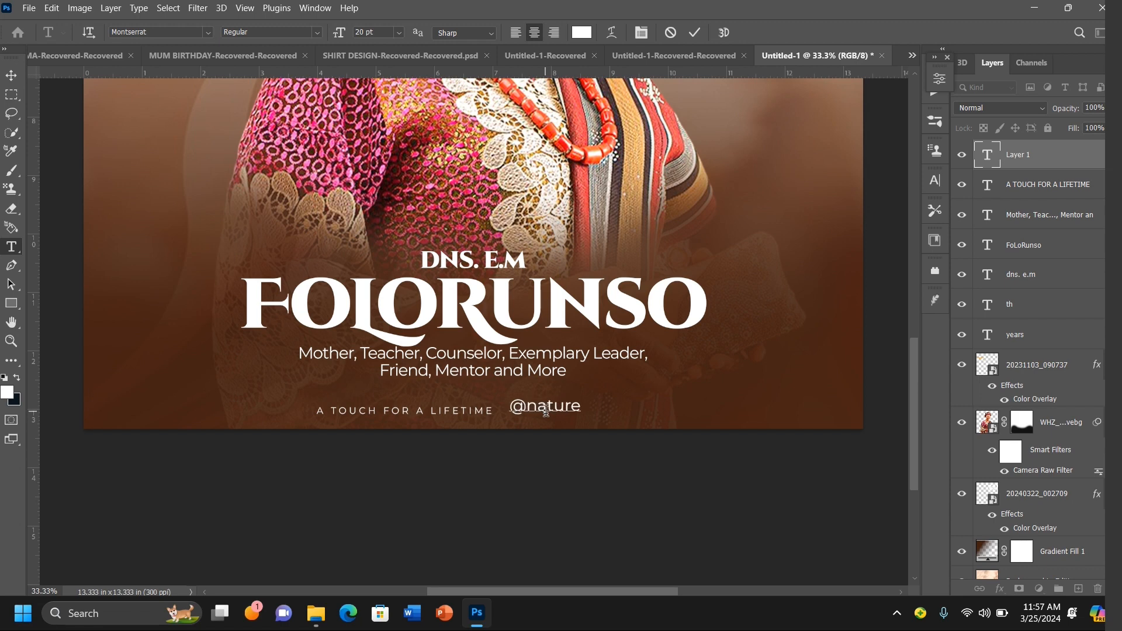
text(grap)
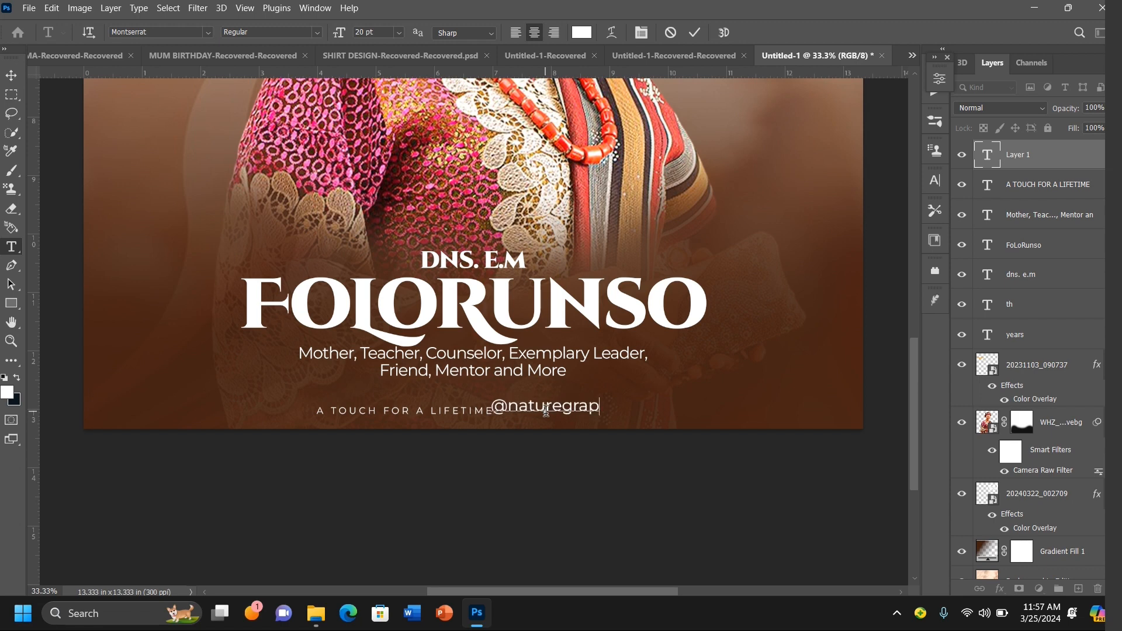
text(hs)
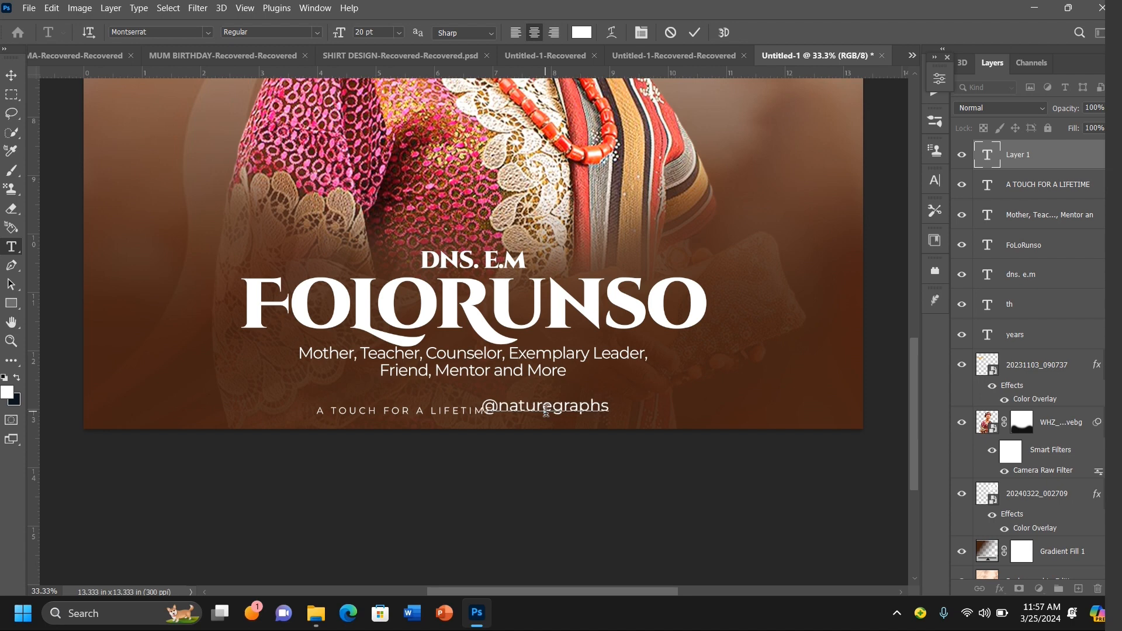
text(in)
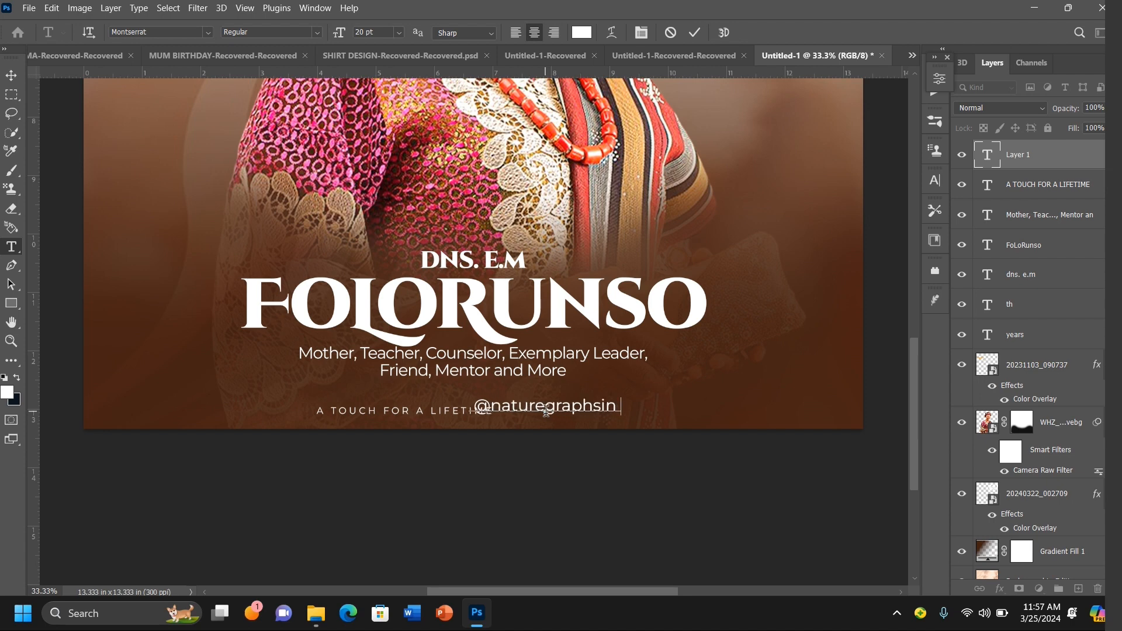
text(c ()
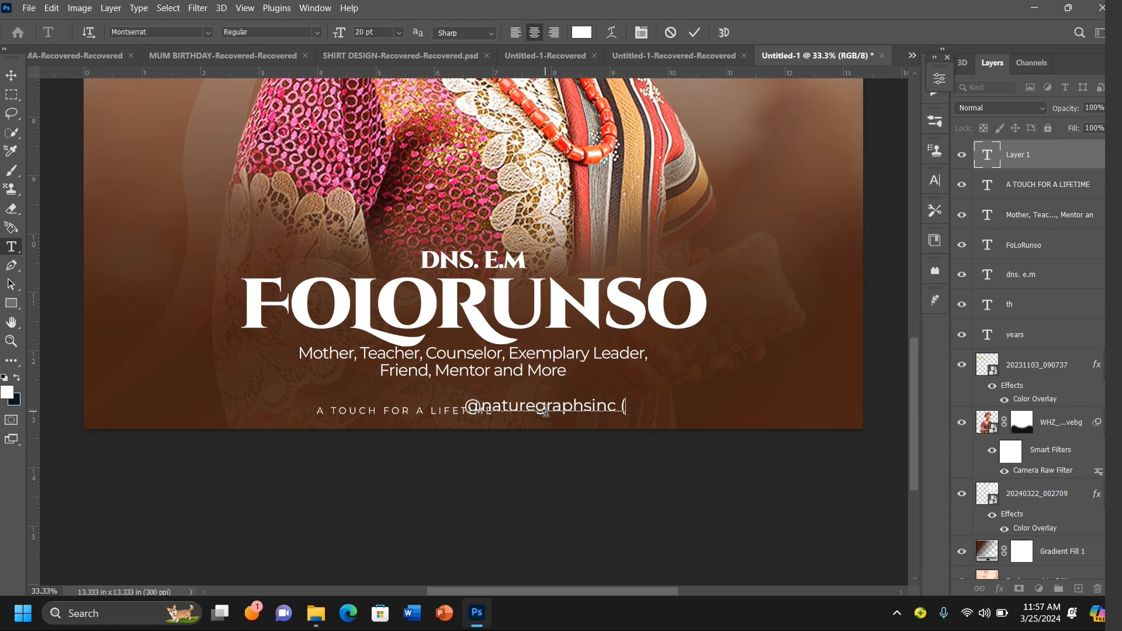
text(c) 2)
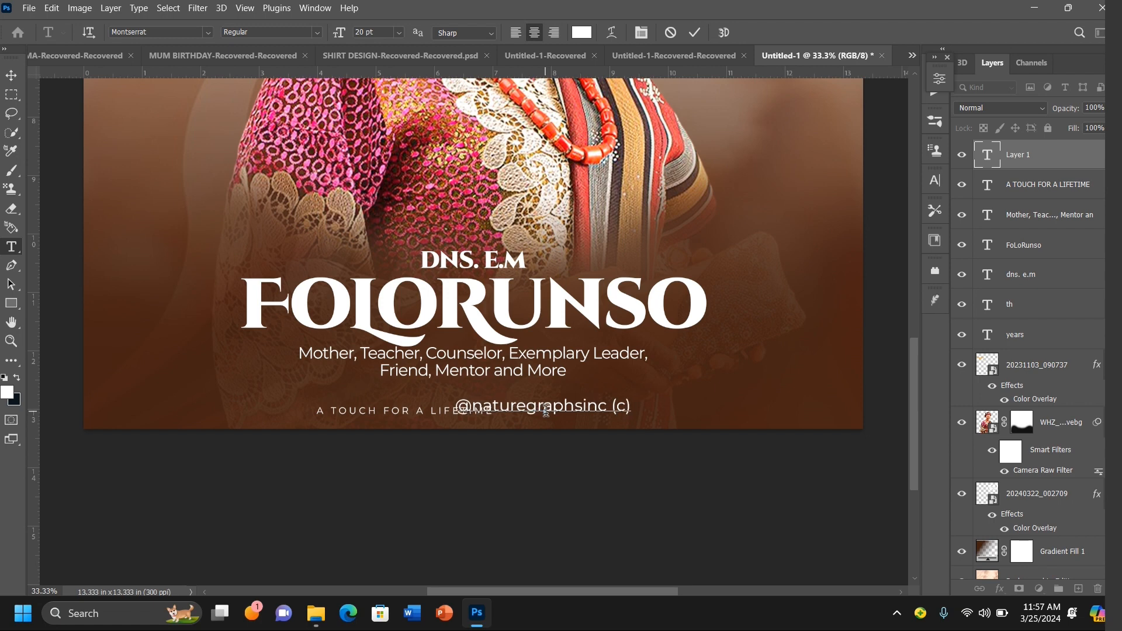
text(024)
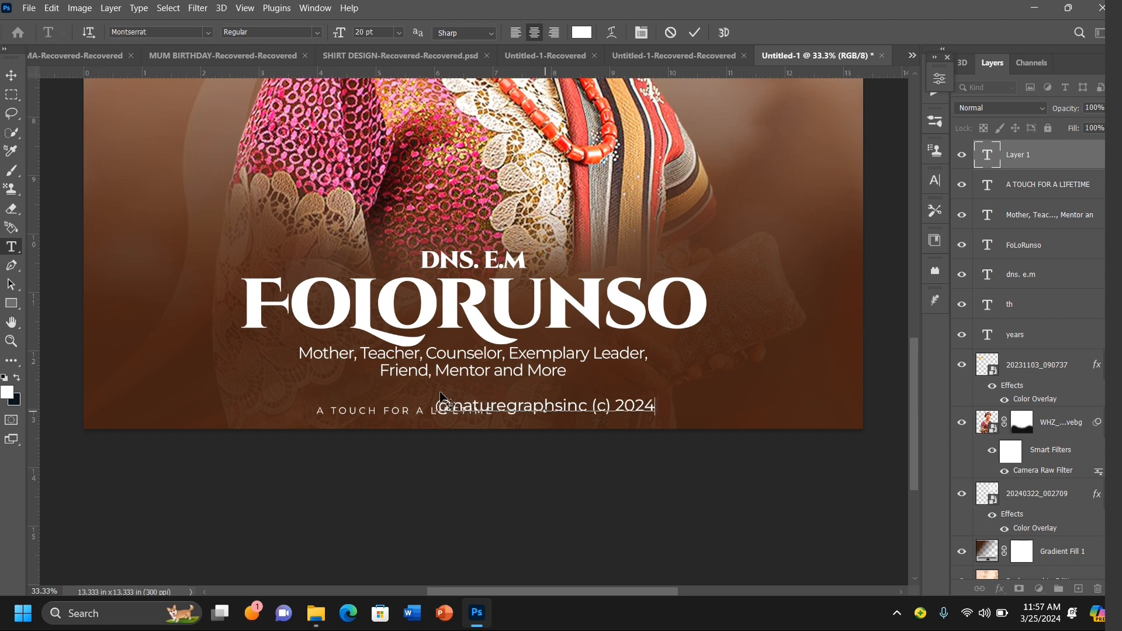
click(11, 75)
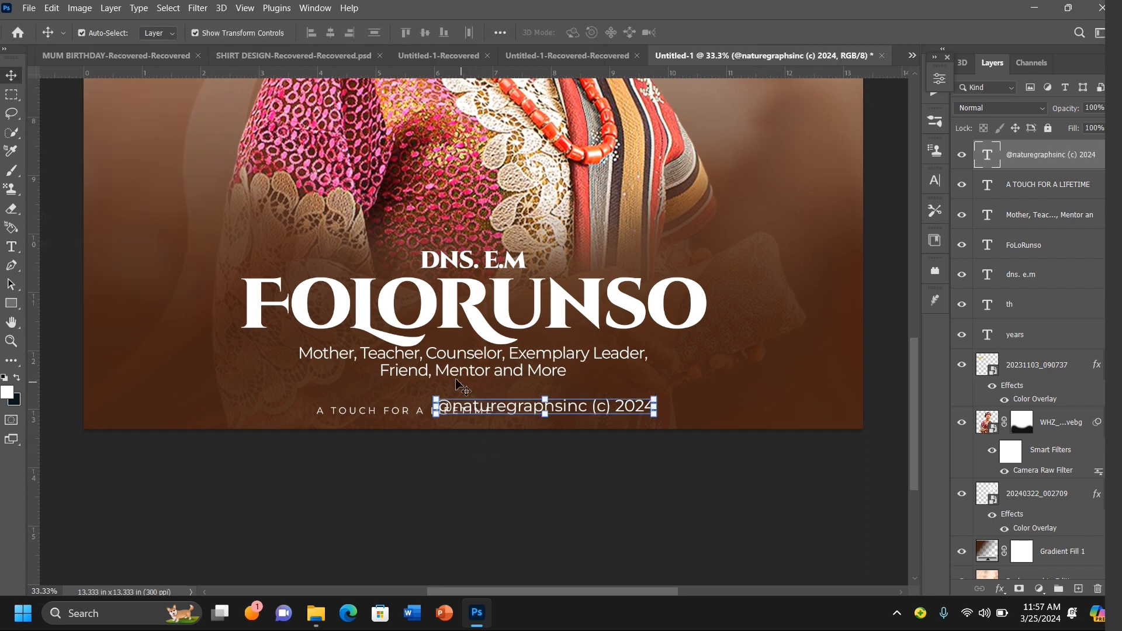
drag(442, 407, 560, 411)
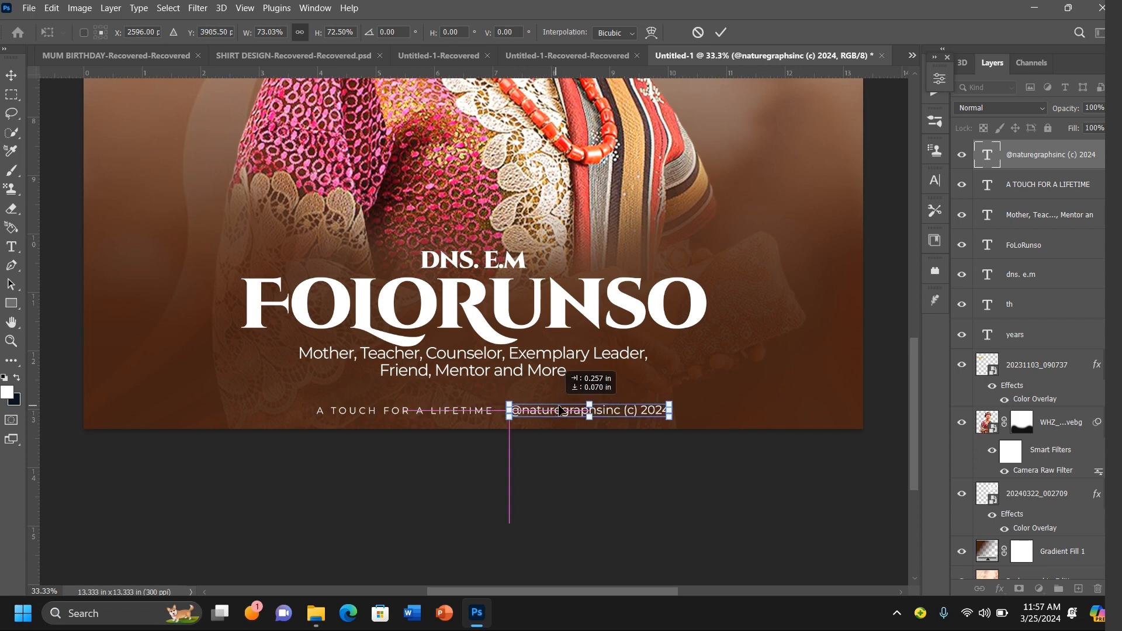
key(Right)
key(Right)
key(Right)
key(Right)
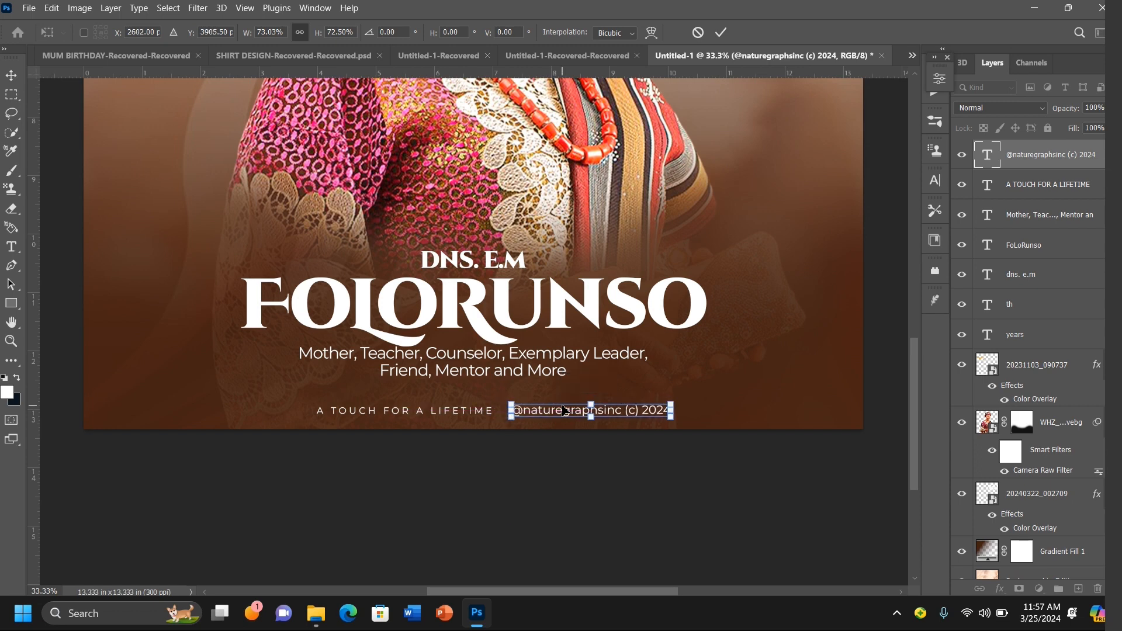
key(Right)
key(Right)
key(Right)
key(Right)
key(Right)
key(Right)
key(Right)
key(Right)
key(Right)
key(Right)
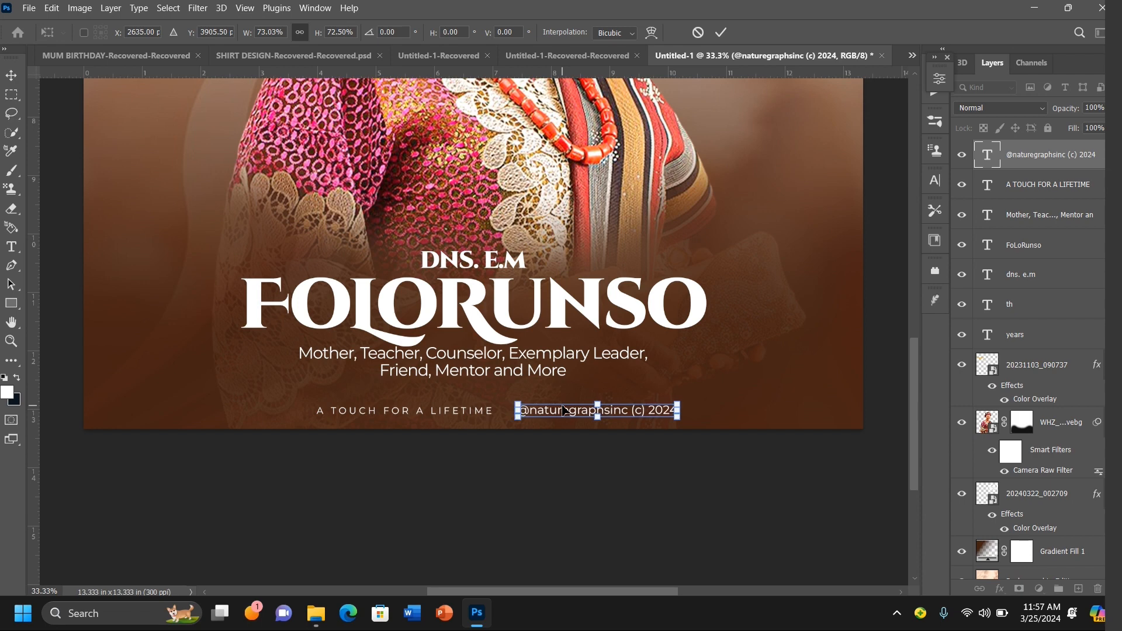
key(Return)
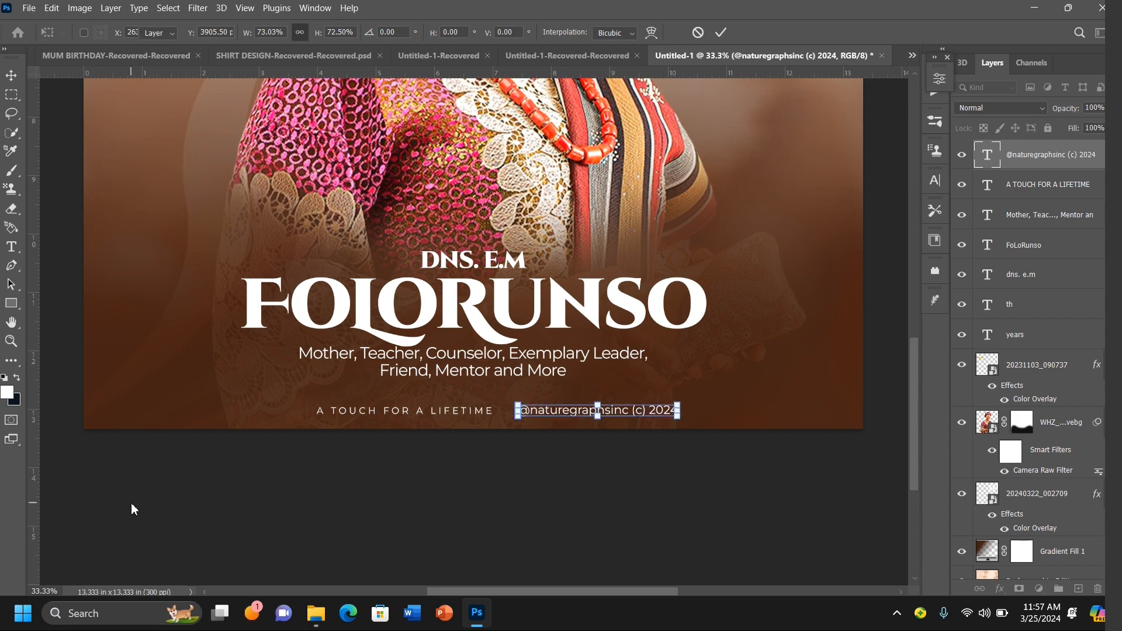
click(141, 520)
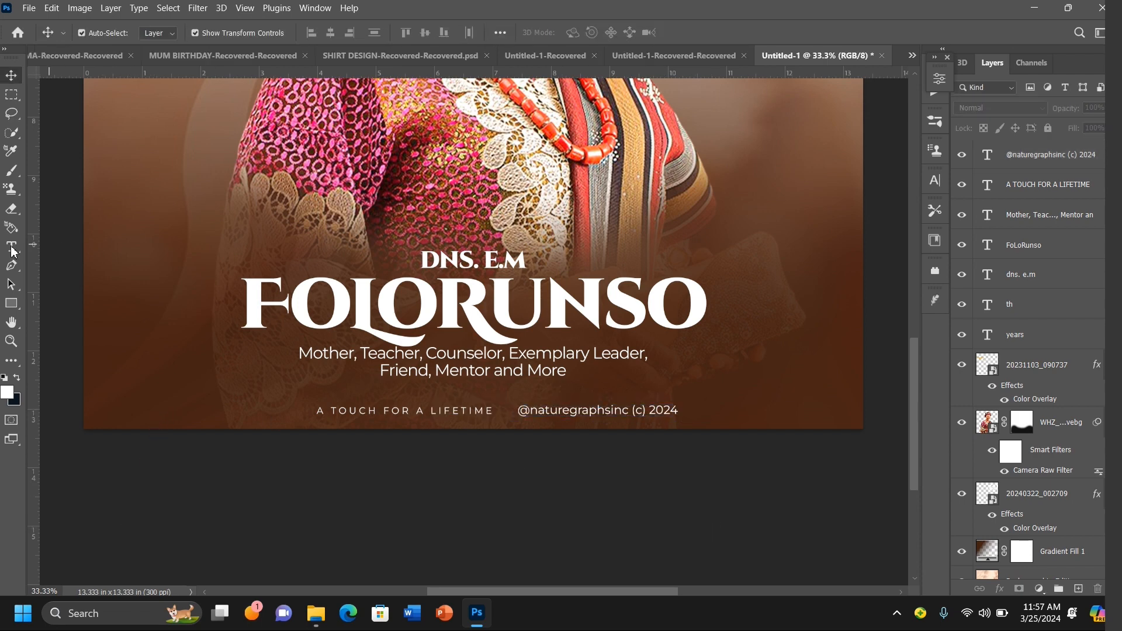
Step: Place the image IG CONFIRM.png as an embedded layer and scale it down to about 8%
click(29, 8)
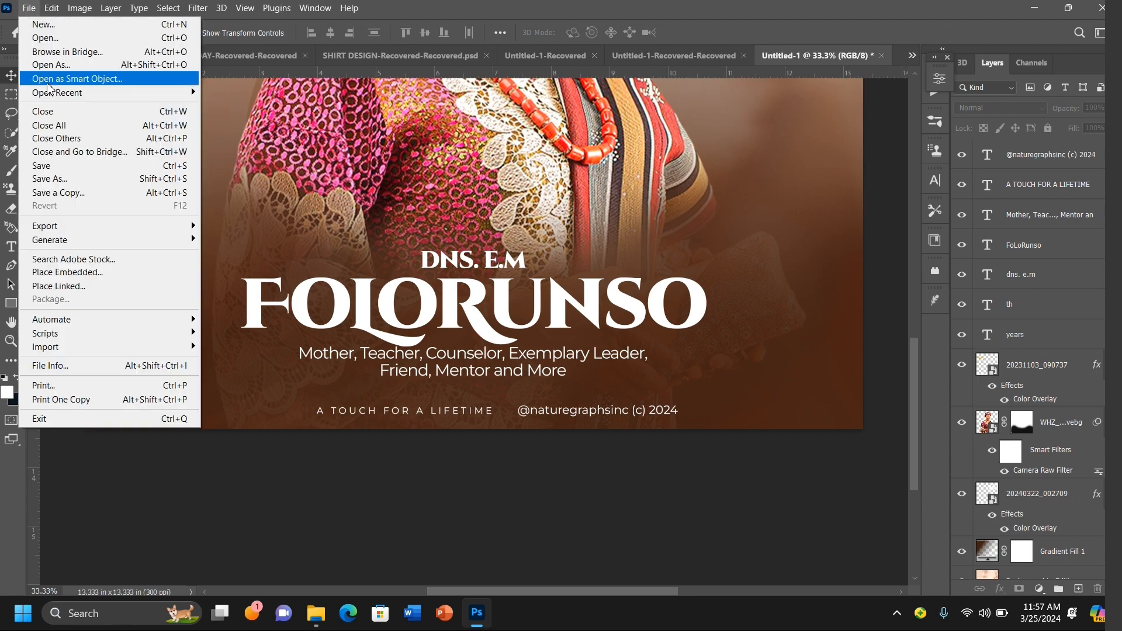
click(82, 272)
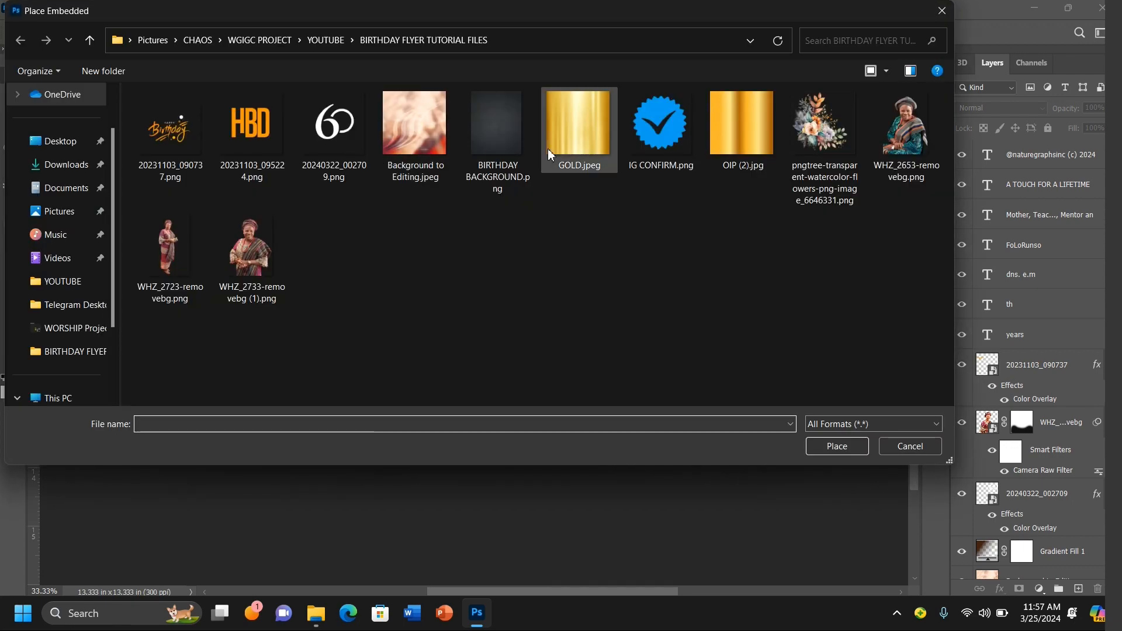
double_click(656, 128)
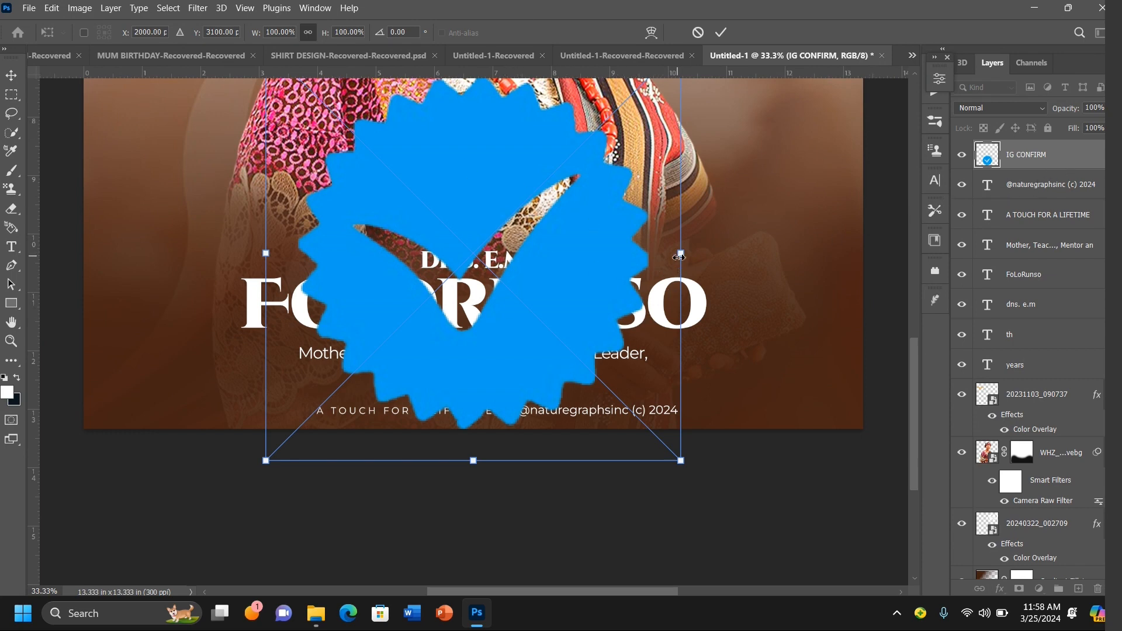
drag(684, 256, 482, 404)
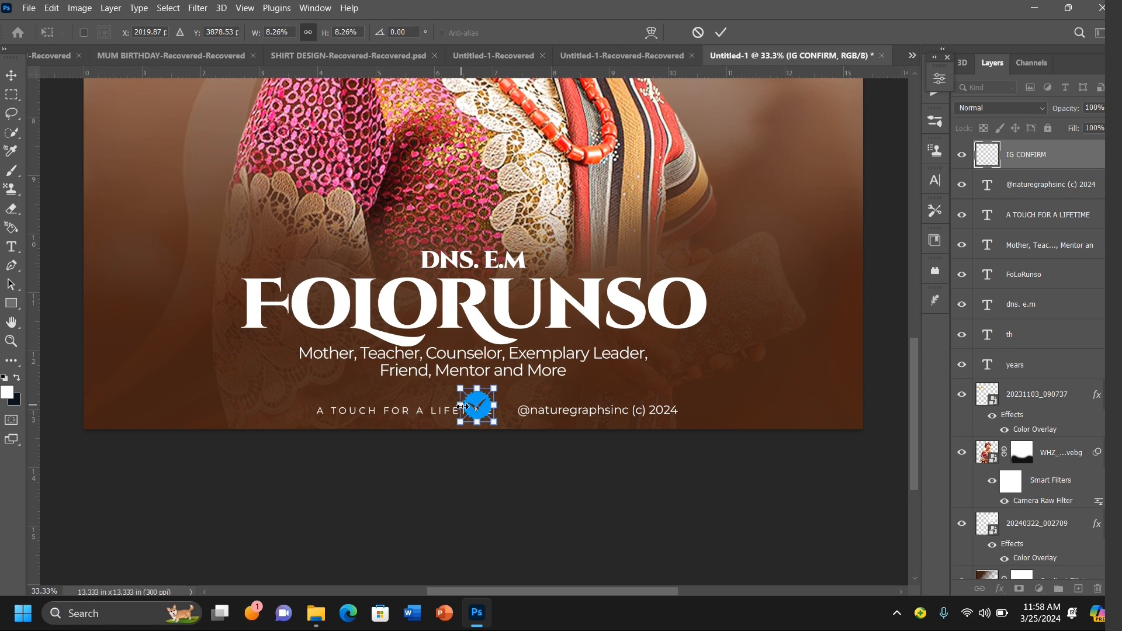
Step: Resize the verified badge to about 5% and position it between the tagline and the handle text
drag(460, 406, 476, 406)
key(shift+Right)
key(shift+Right)
key(shift+Right)
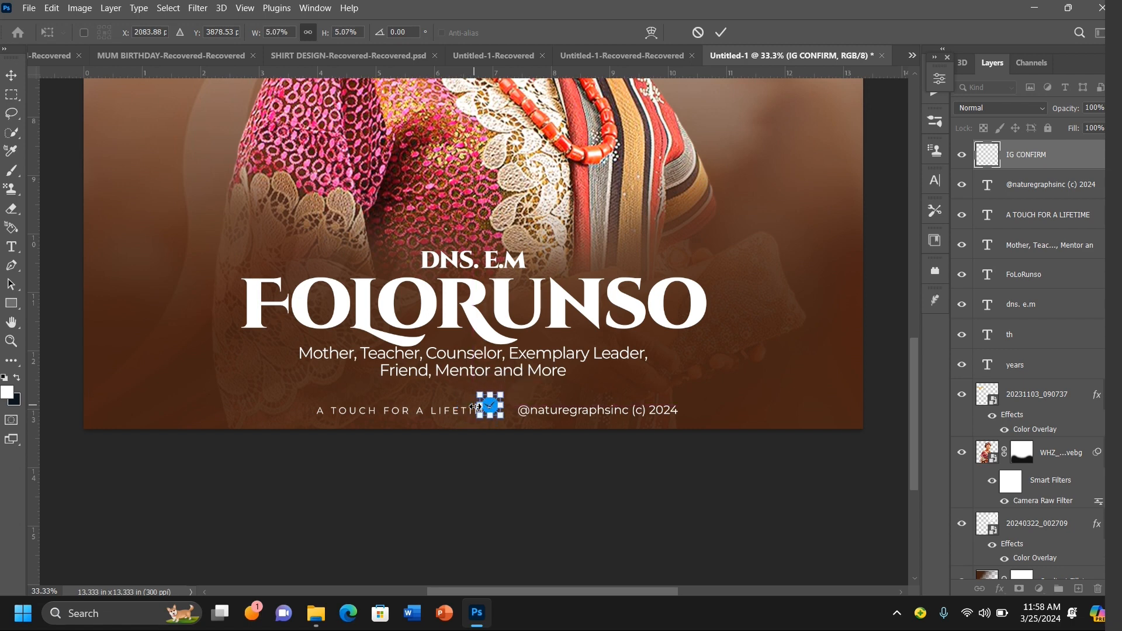
key(shift+Right)
key(shift+Right)
key(shift+Right)
key(shift+Right)
key(shift+Right)
key(shift+Right)
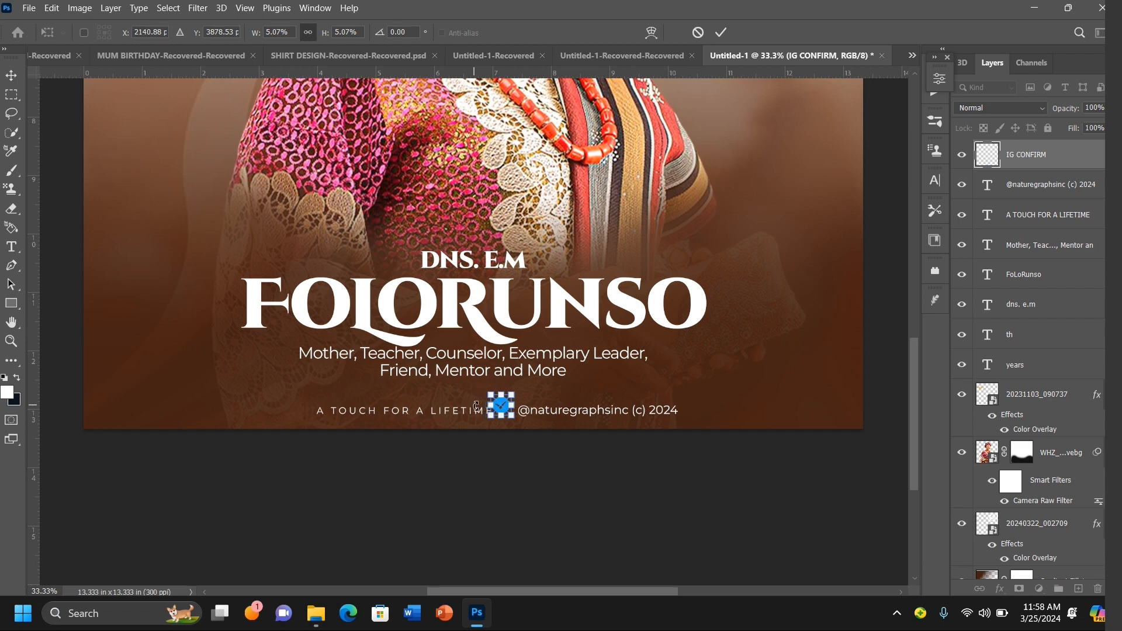
key(Right)
key(Right)
key(Right)
key(Right)
key(Right)
key(Right)
key(Right)
key(Right)
key(Down)
key(Down)
key(Down)
key(Down)
key(Down)
key(Down)
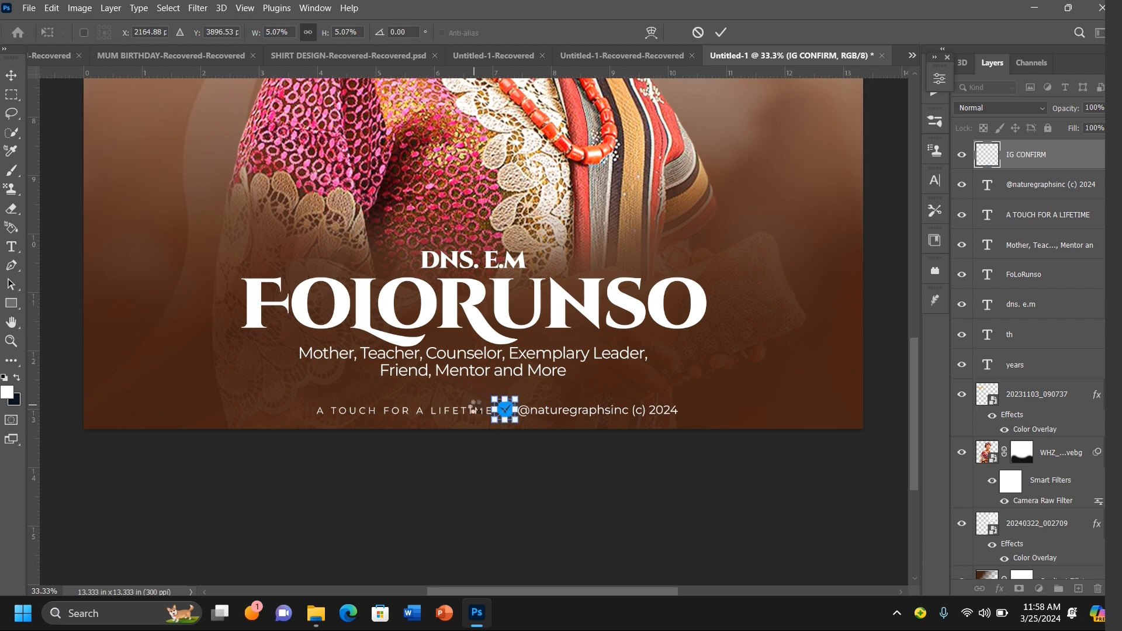
key(Left)
key(Left)
key(Return)
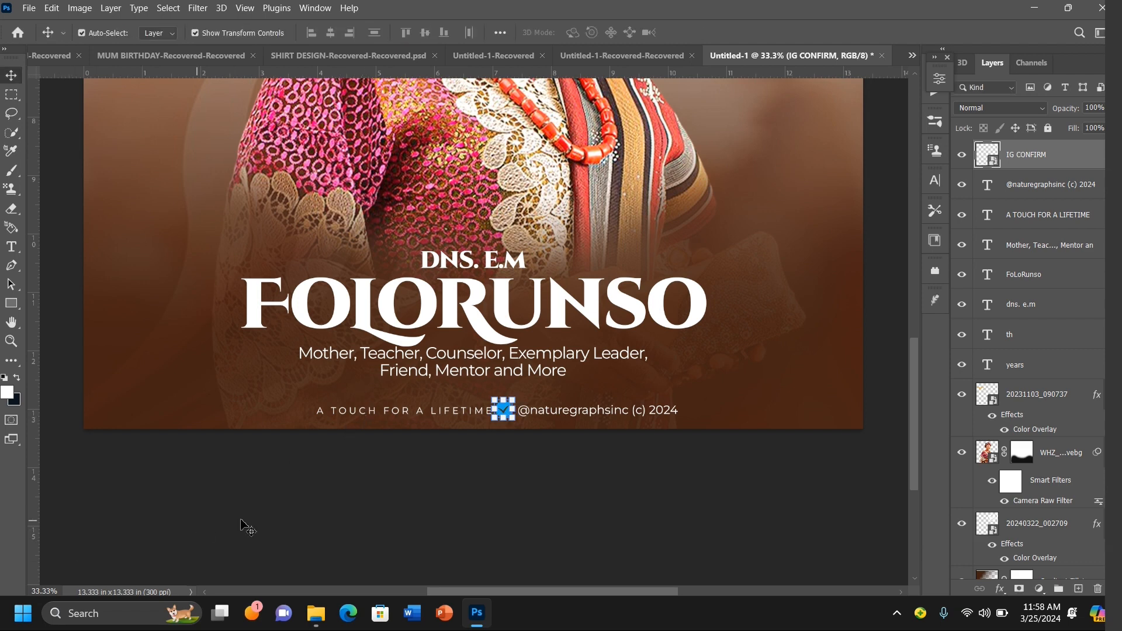
Step: Nudge the "A TOUCH FOR A LIFETIME" line slightly left and the verified badge slightly right
click(402, 414)
key(Left)
key(Left)
key(Left)
key(Left)
key(Left)
key(Left)
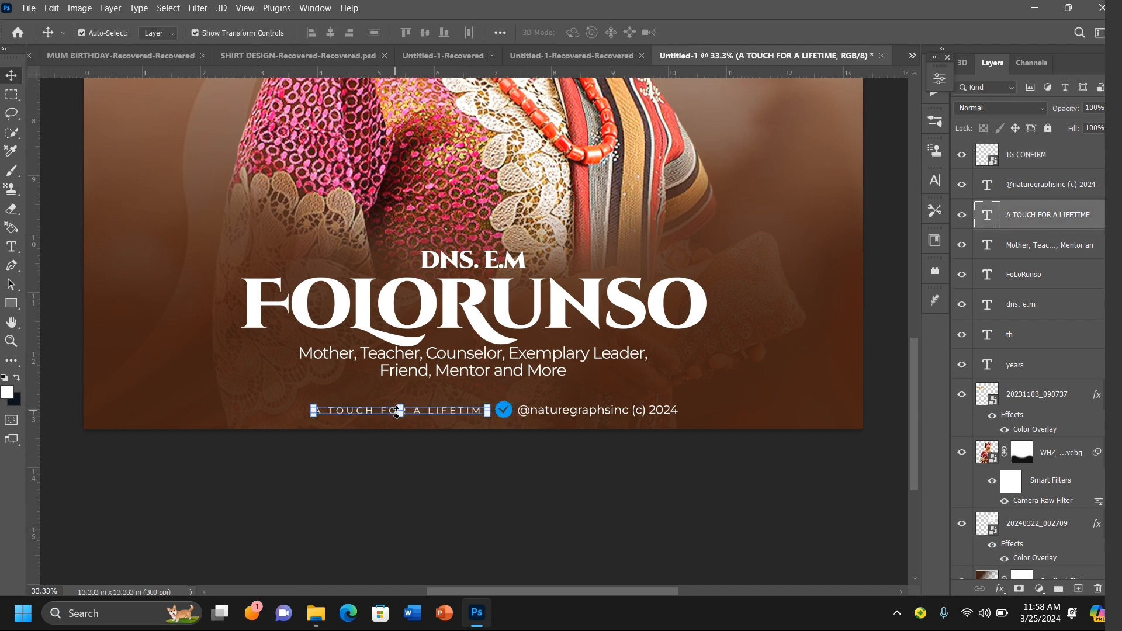
click(611, 507)
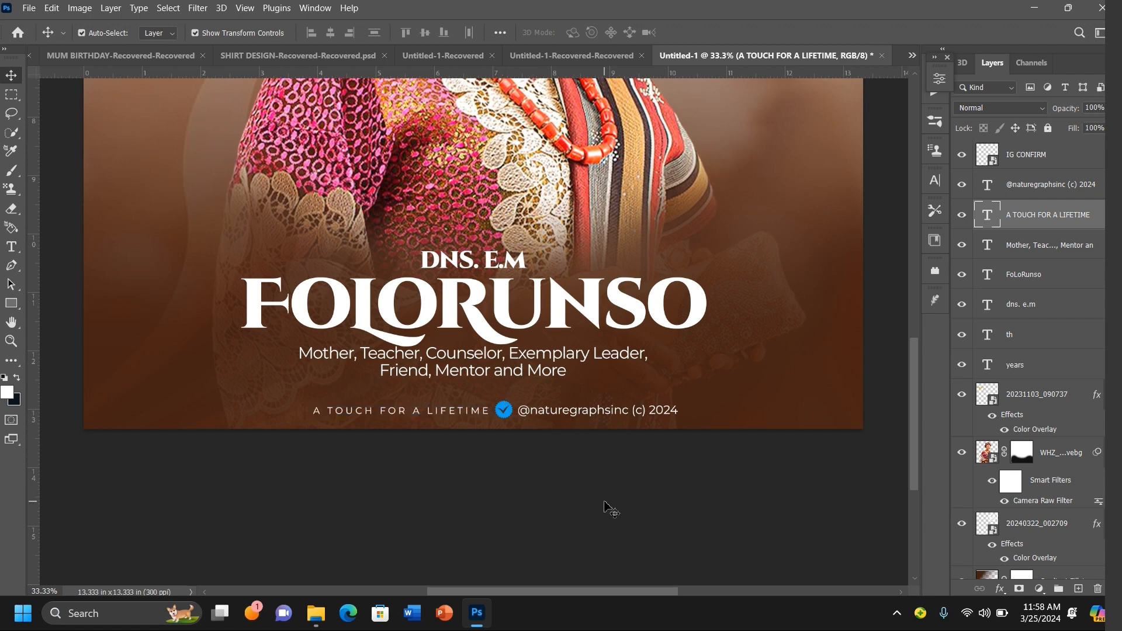
click(504, 410)
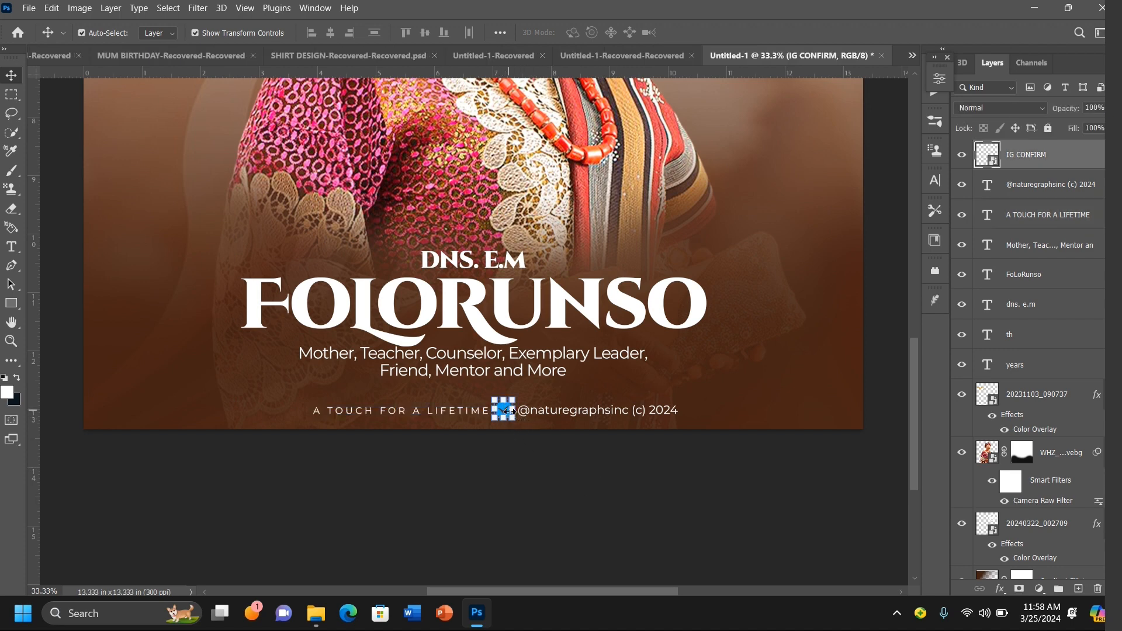
drag(509, 412, 511, 411)
click(504, 496)
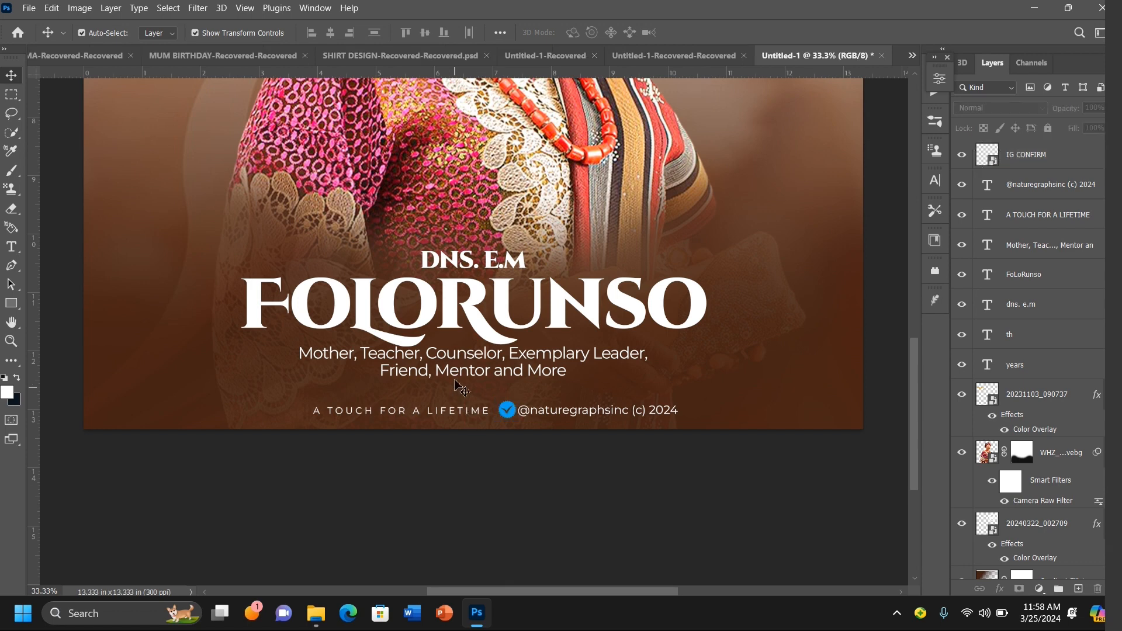
key(super)
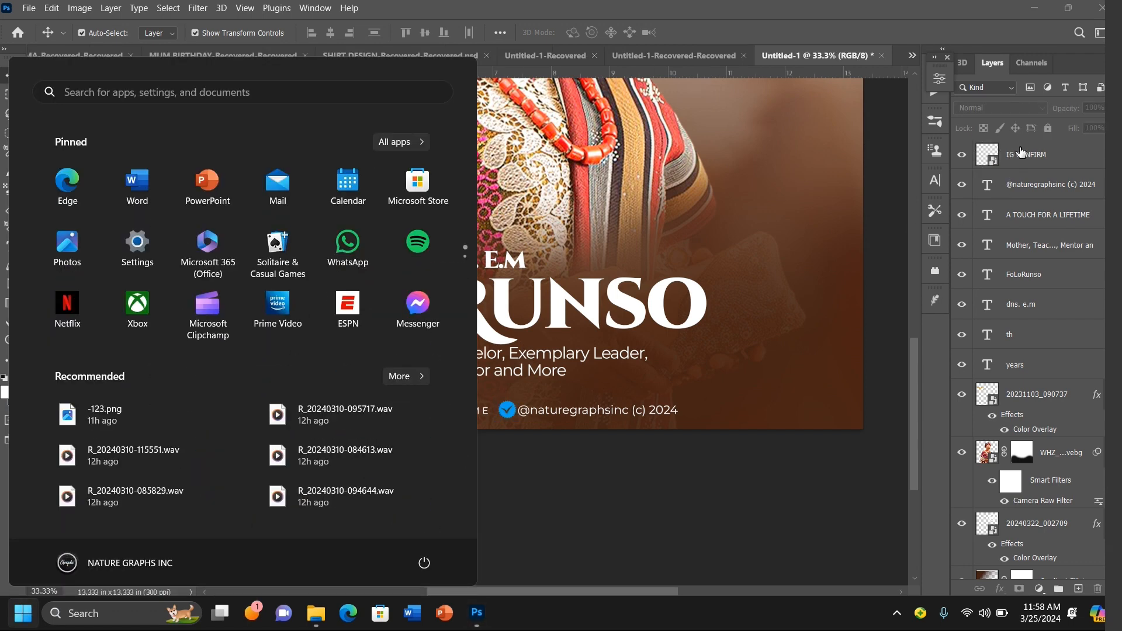
key(super)
click(1021, 152)
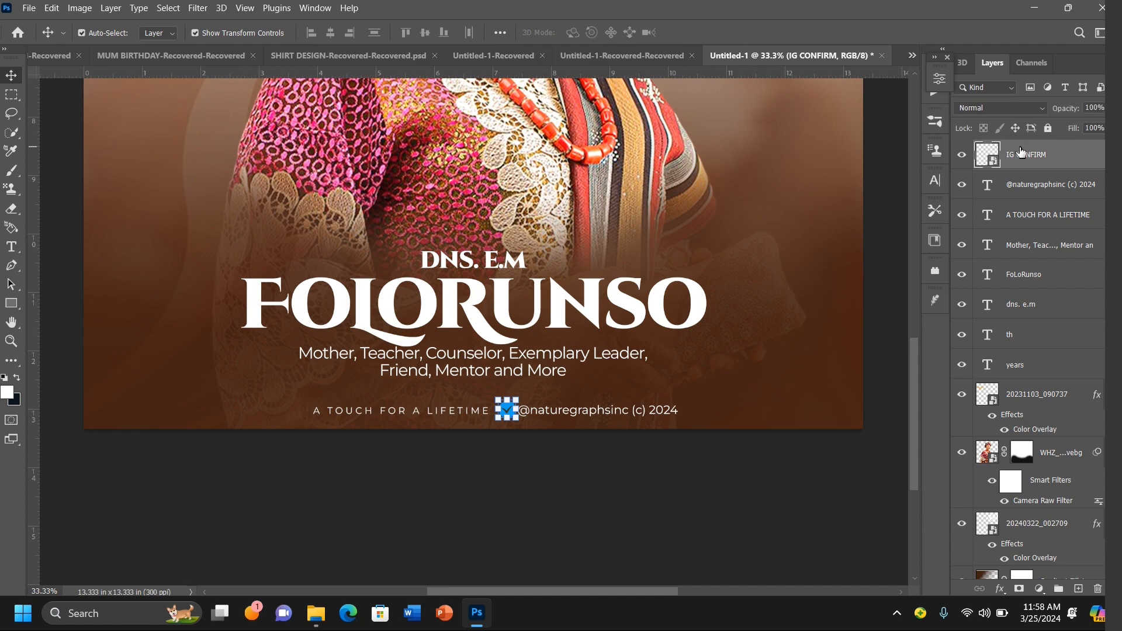
click(897, 186)
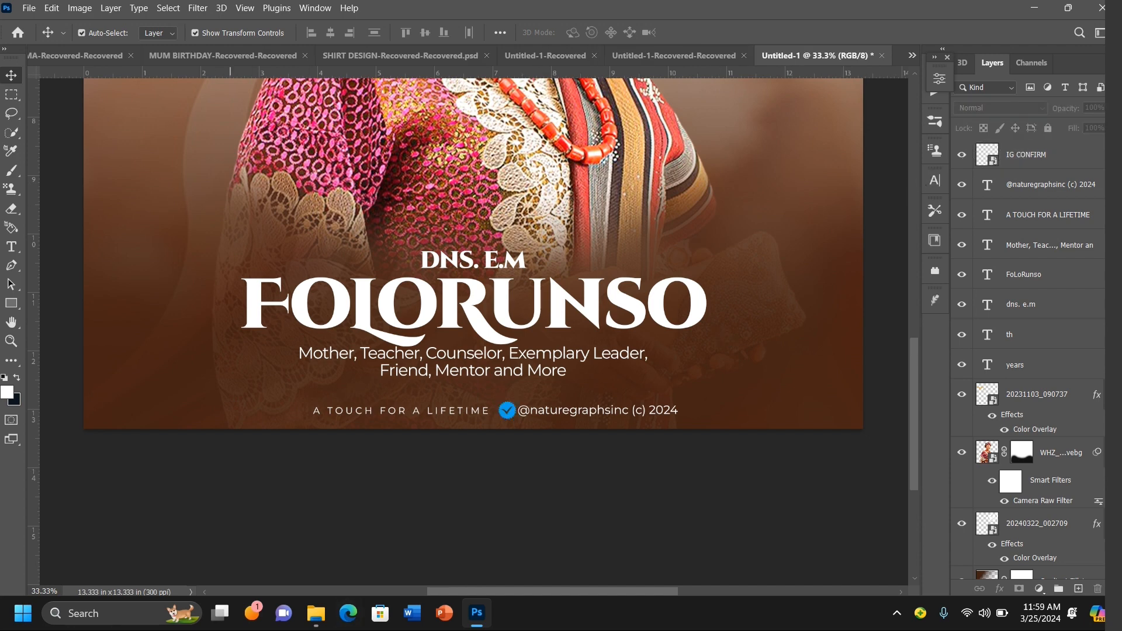
Step: Draw a thin vertical white rectangle about 8 by 113 px between the tagline and the verified badge
click(10, 307)
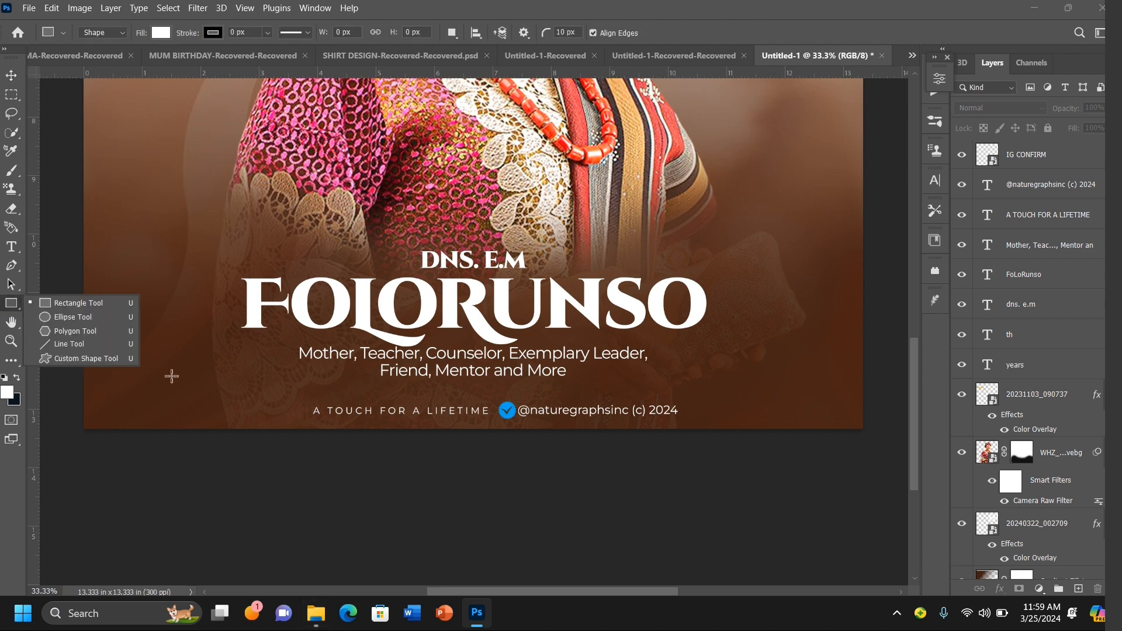
click(93, 304)
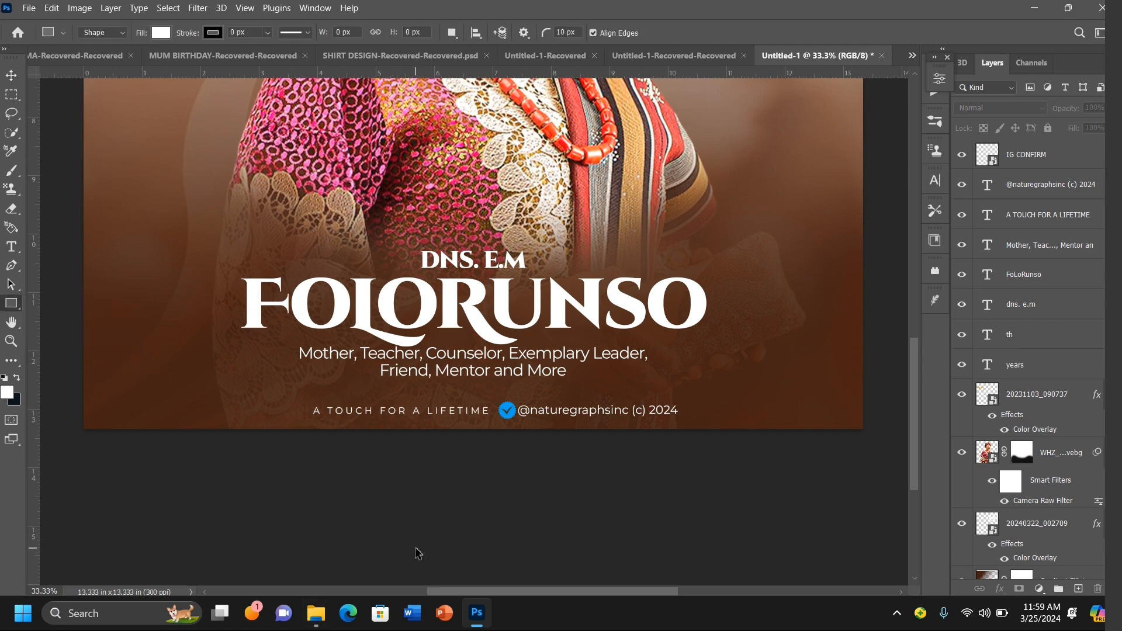
key(ctrl+plus)
key(ctrl+plus)
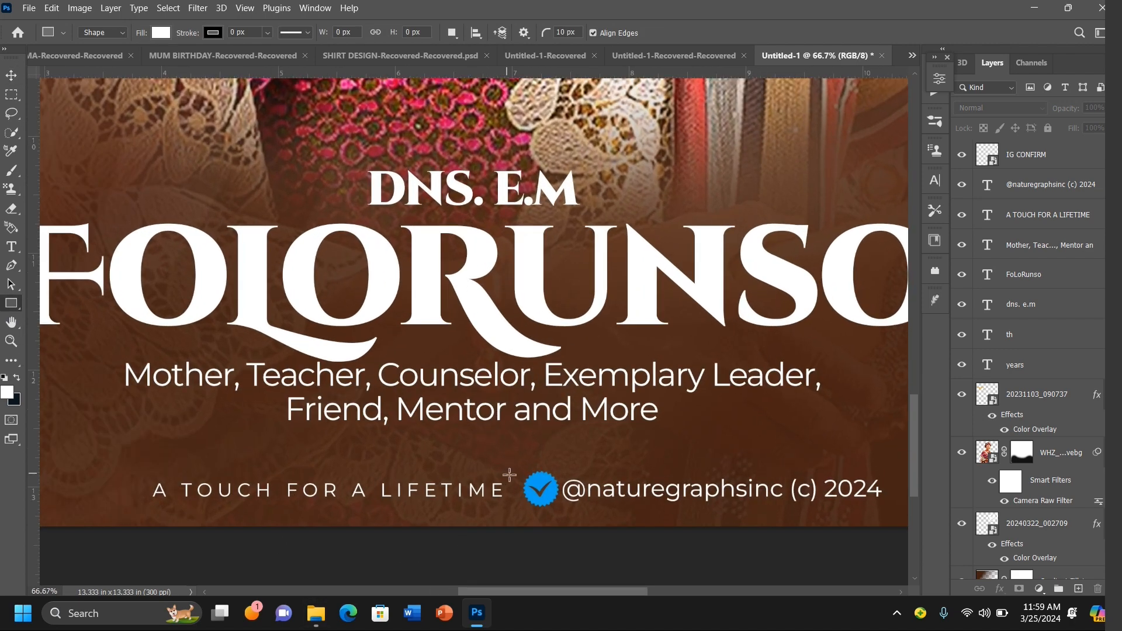
drag(510, 466, 511, 509)
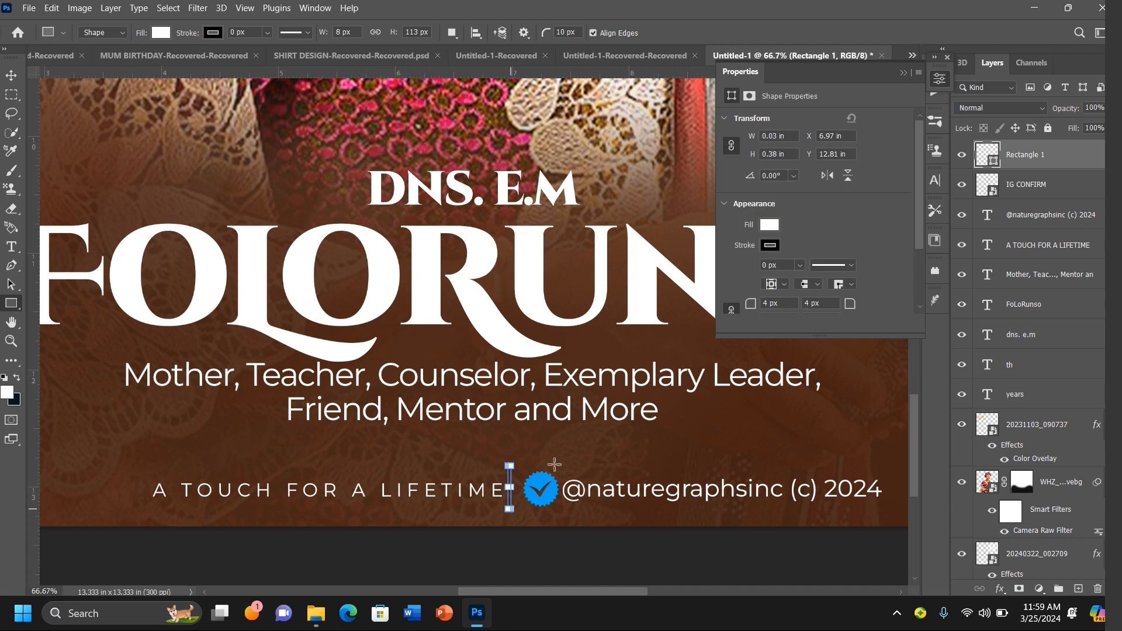
click(904, 72)
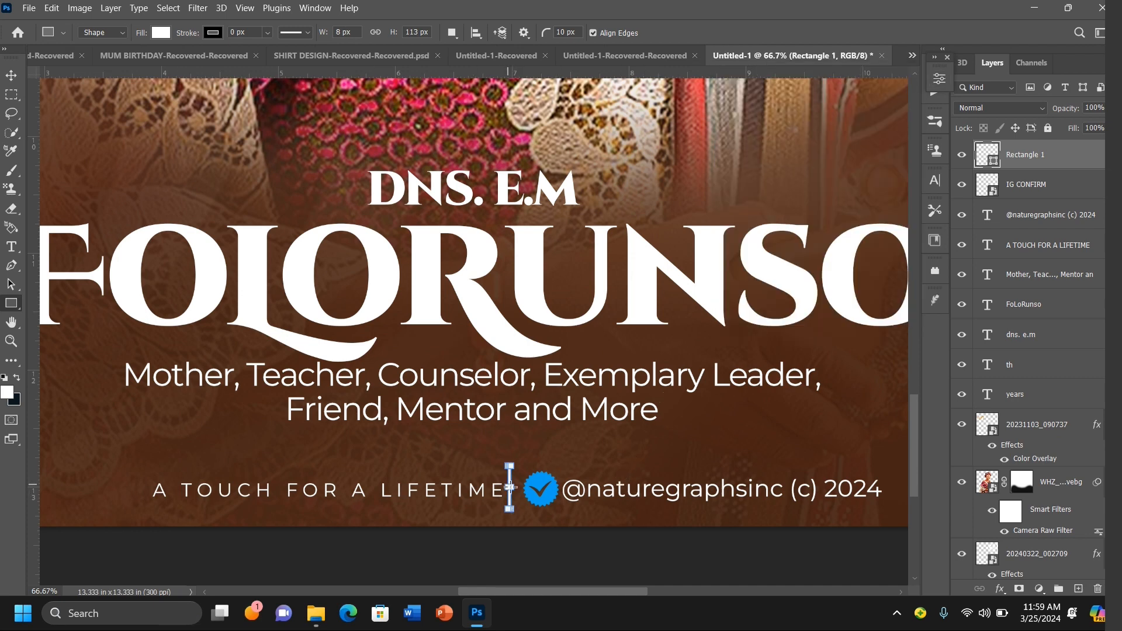
Step: Make the thin vertical divider rectangle between the tagline and badge even narrower
drag(510, 486, 500, 495)
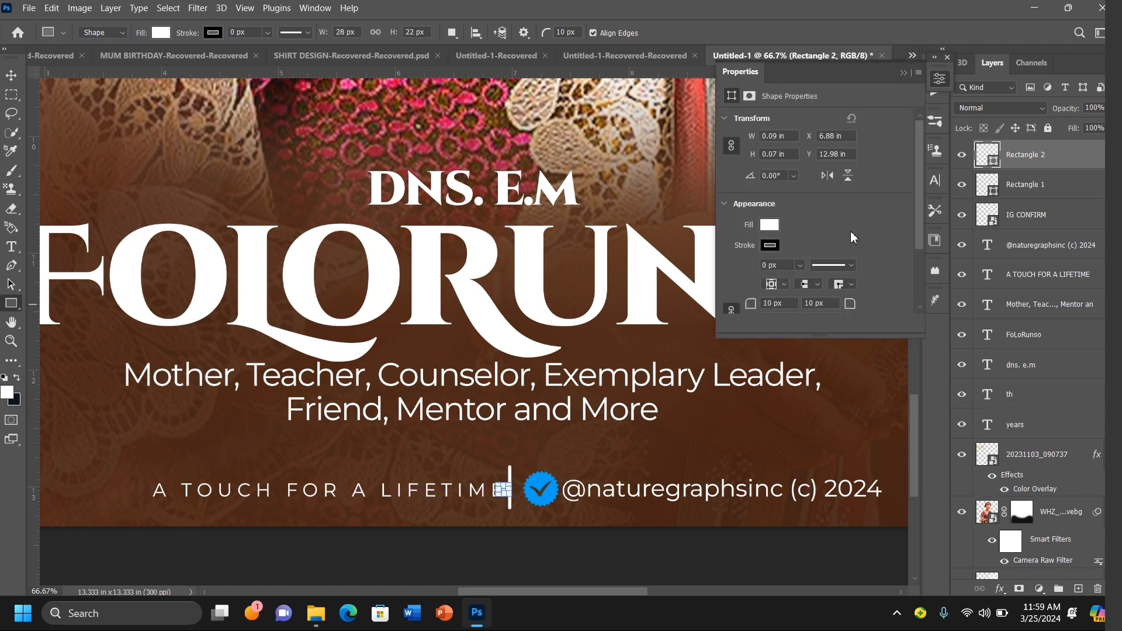
key(ctrl+z)
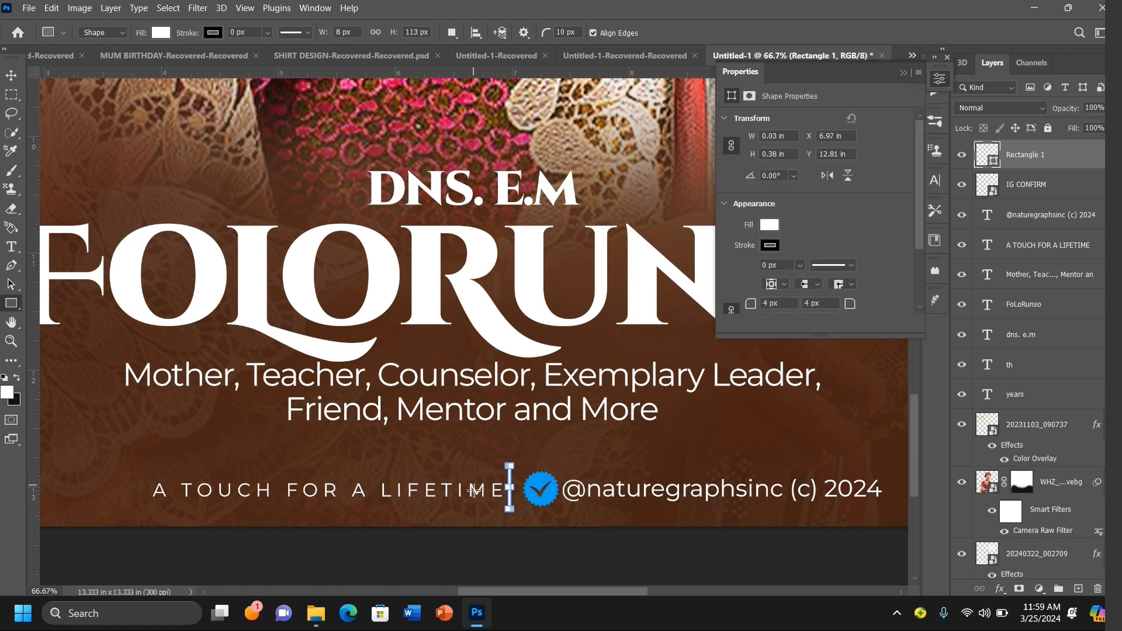
drag(509, 488, 511, 490)
Step: Nudge the divider rectangle slightly to the right, then deselect and close the properties panel
click(11, 75)
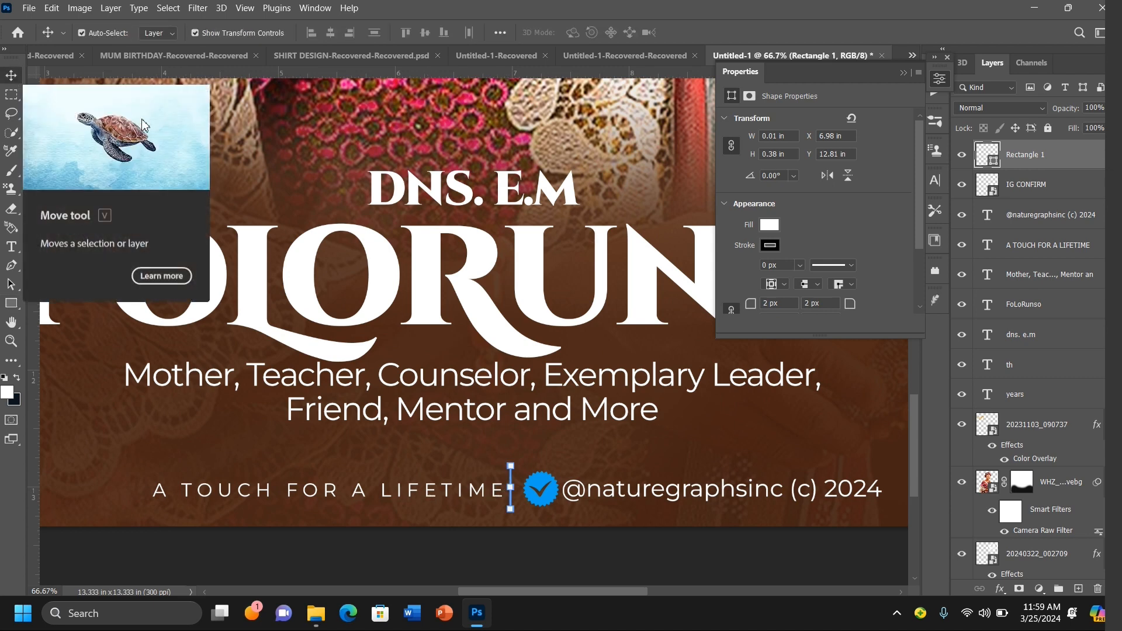
click(232, 160)
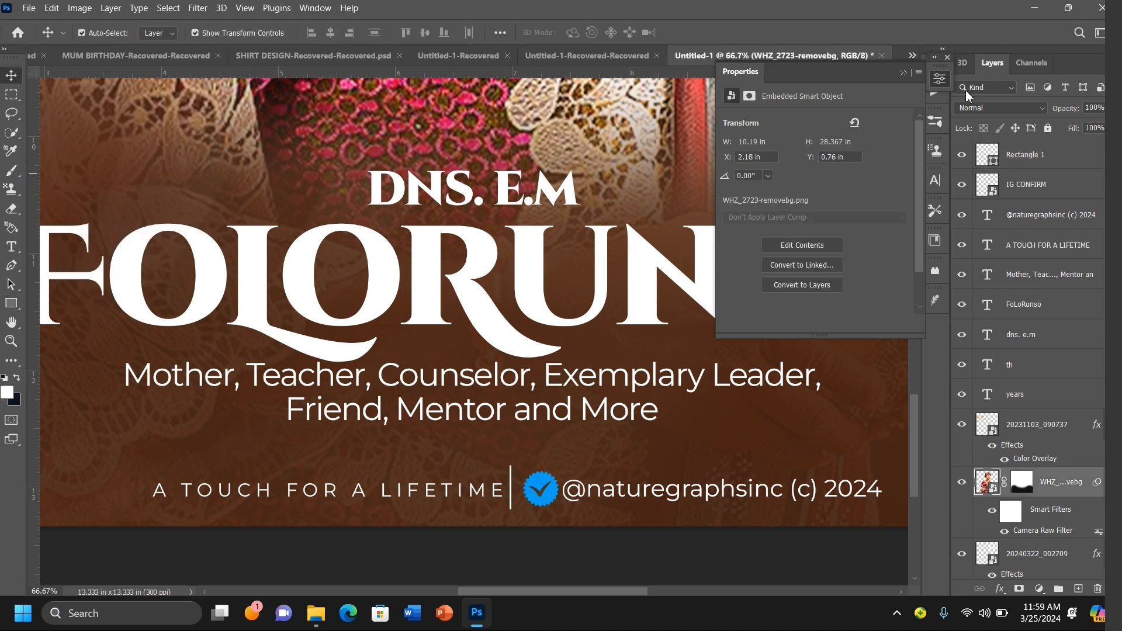
click(1062, 162)
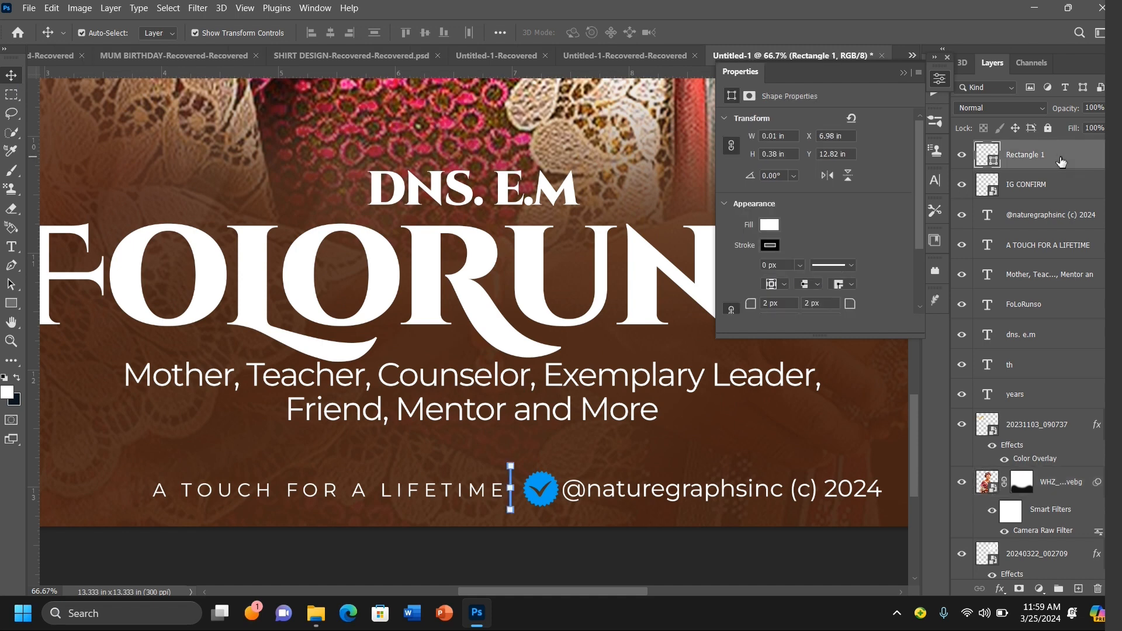
key(Right)
key(Right)
key(Right)
key(Right)
key(Right)
key(Right)
click(713, 569)
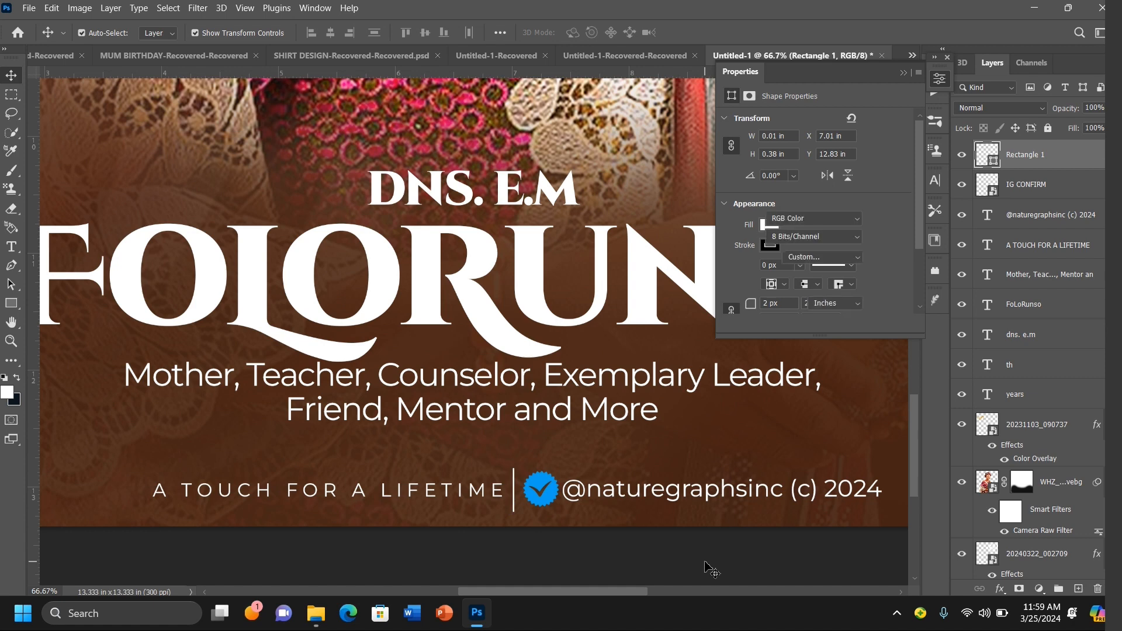
click(904, 73)
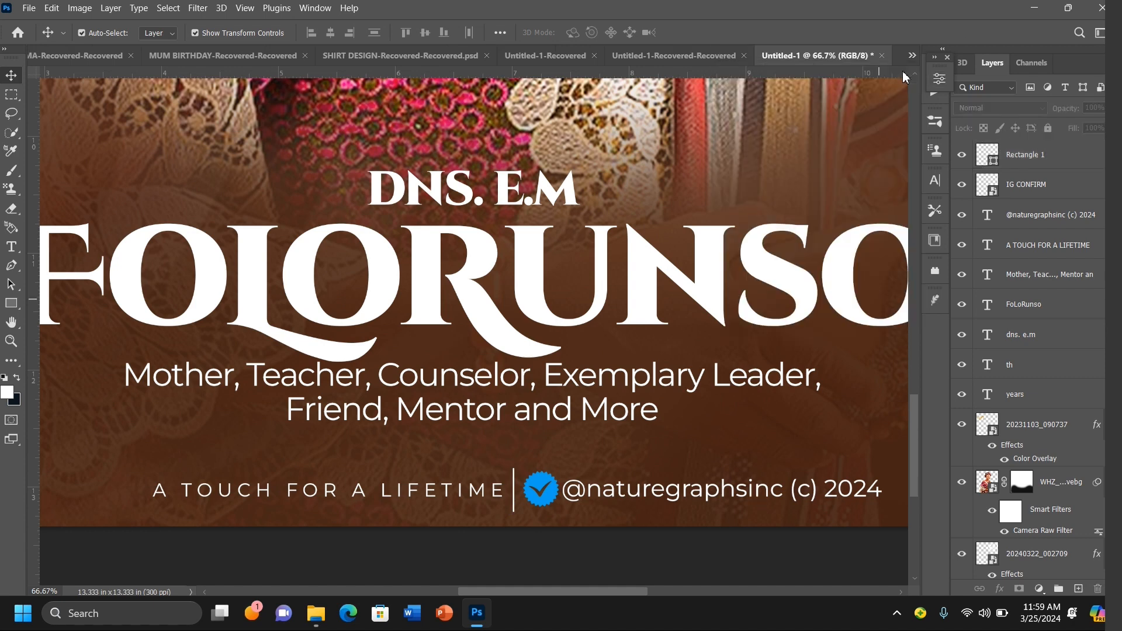
click(1030, 304)
key(ctrl+minus)
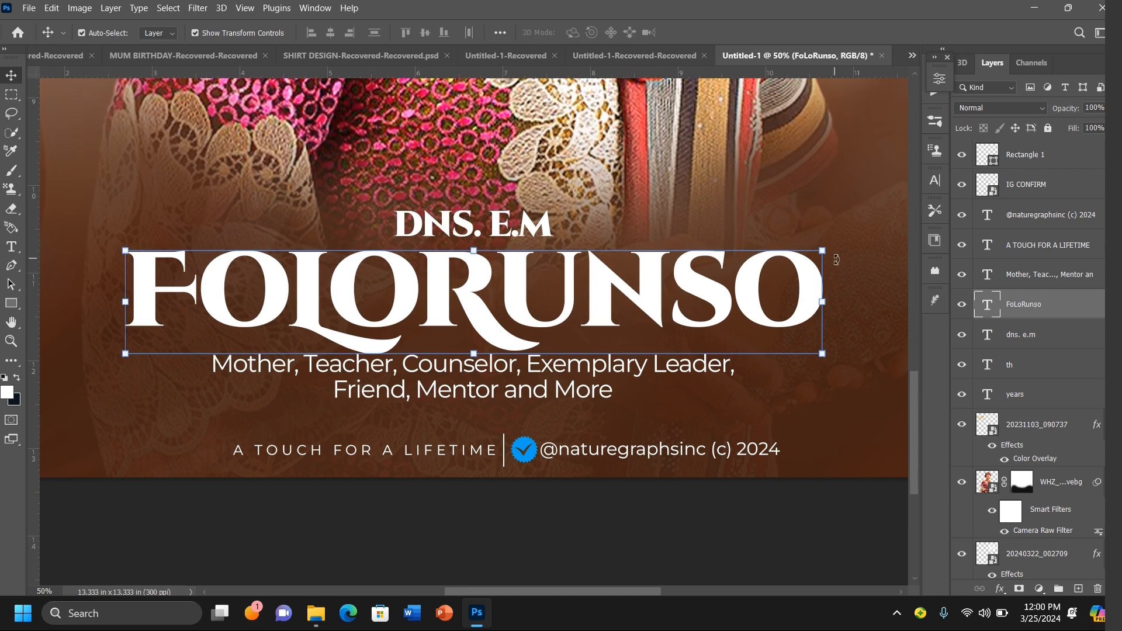
click(26, 9)
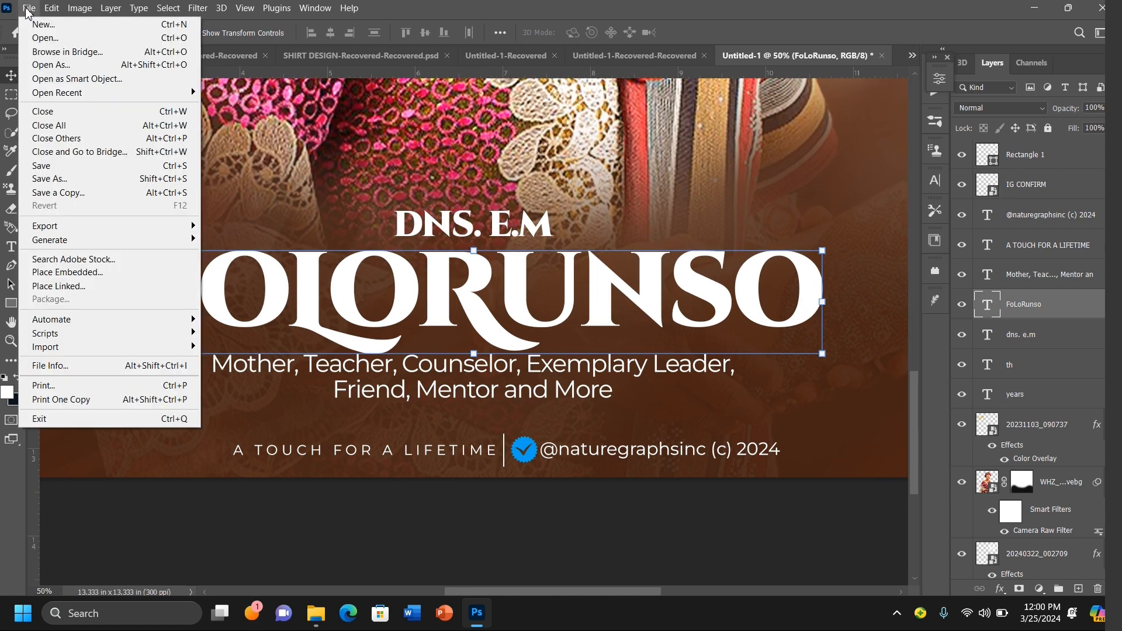
click(69, 275)
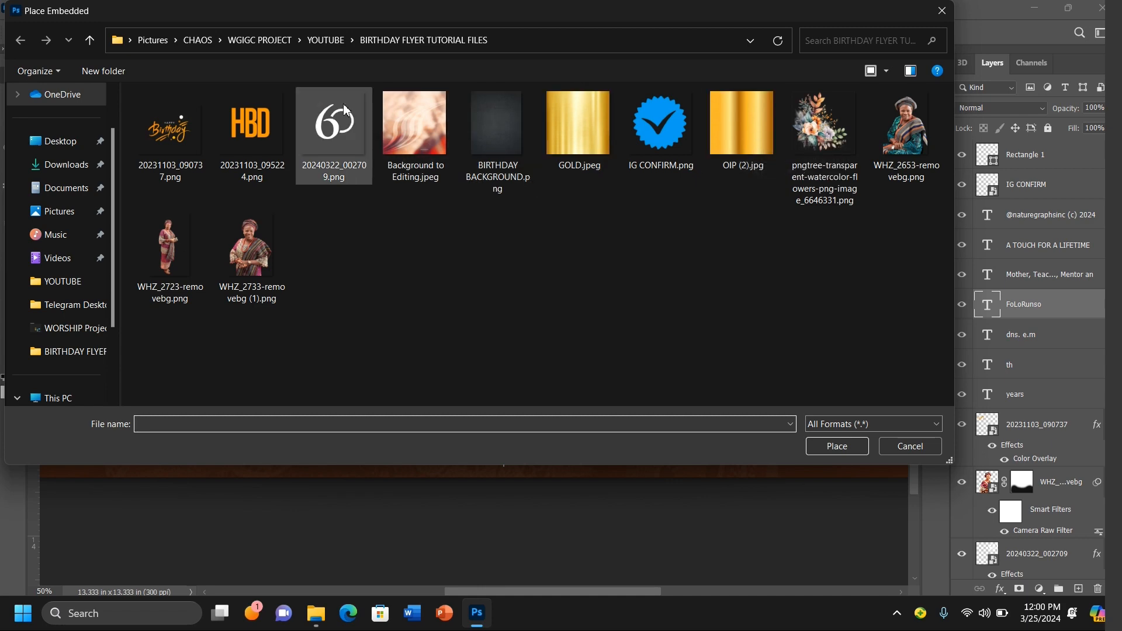
click(331, 41)
scroll(469, 248, down, 10)
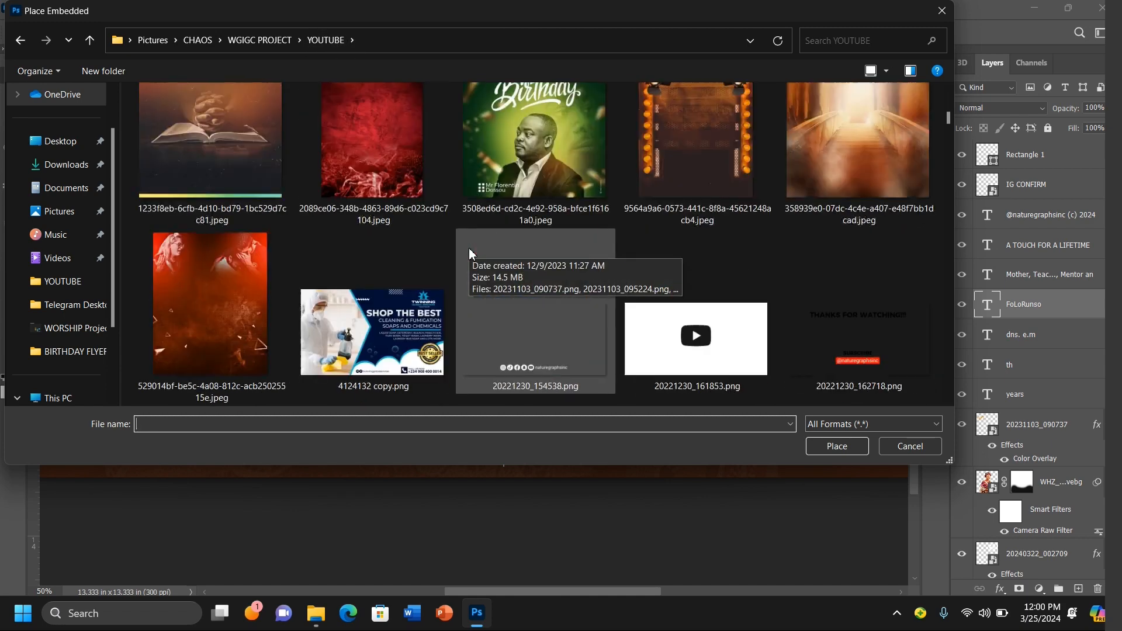
scroll(469, 248, down, 12)
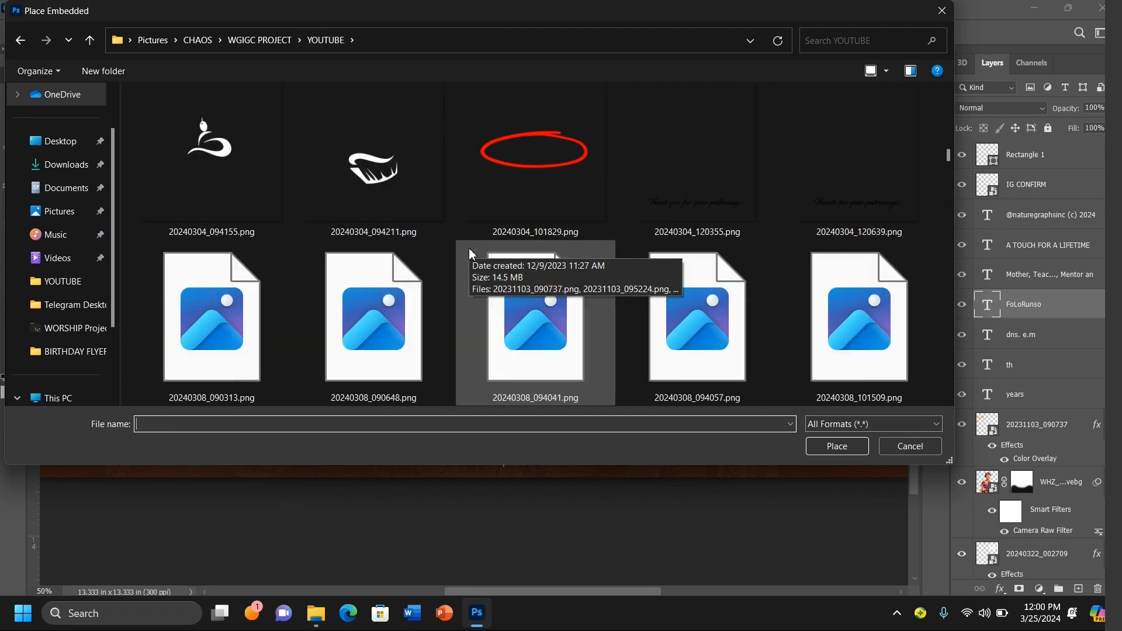
double_click(842, 171)
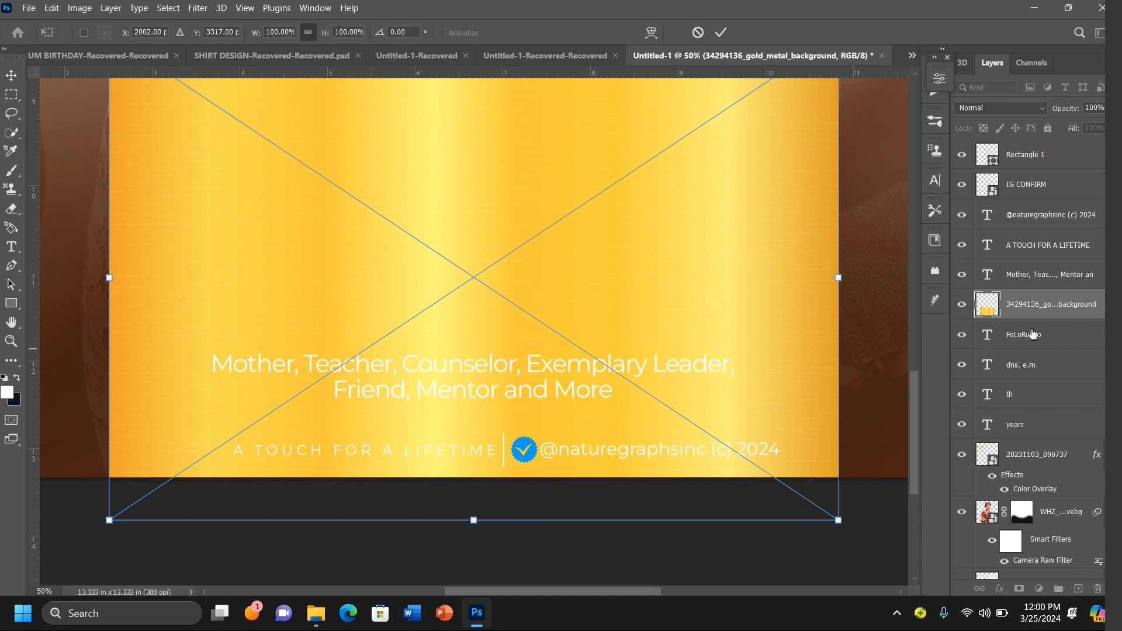
drag(1033, 334, 1037, 319)
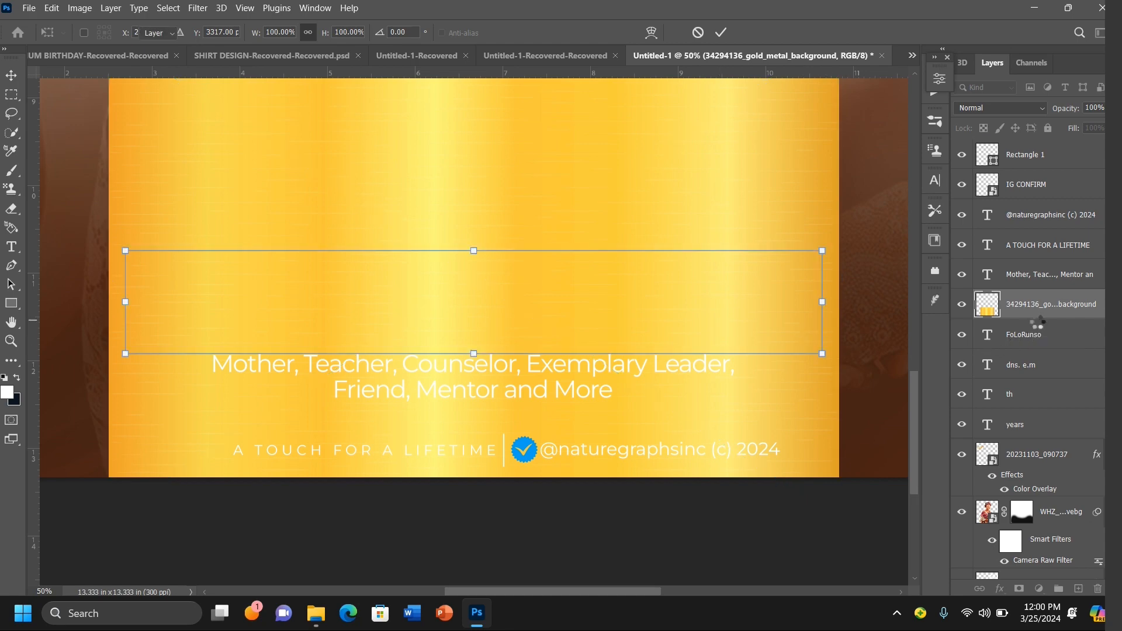
alt+click(1037, 319)
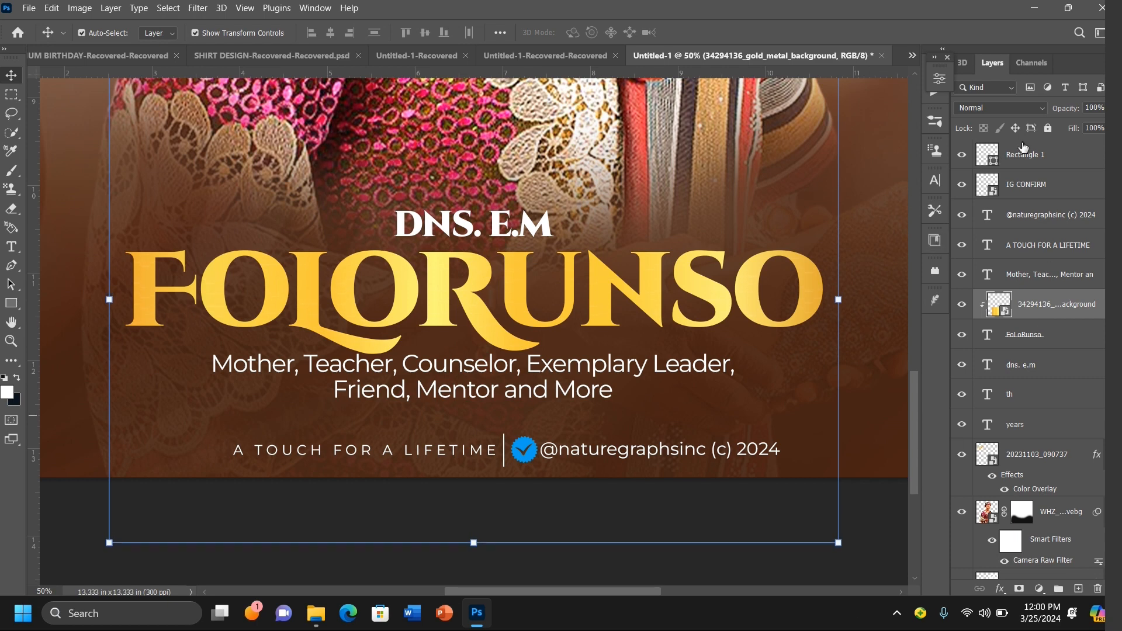
click(1032, 185)
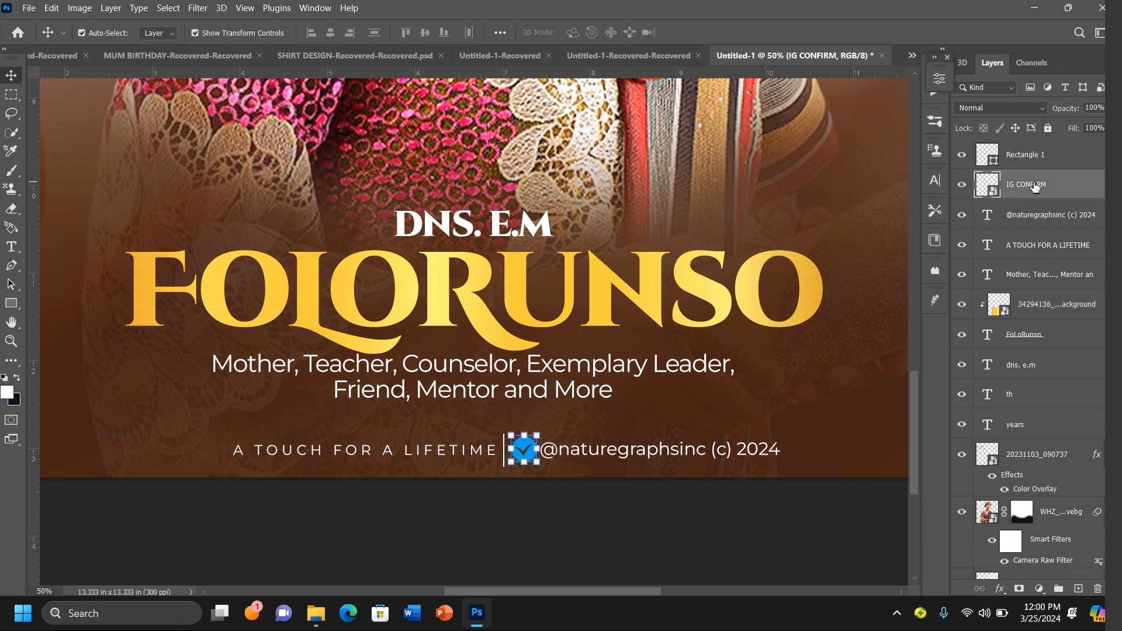
double_click(1091, 185)
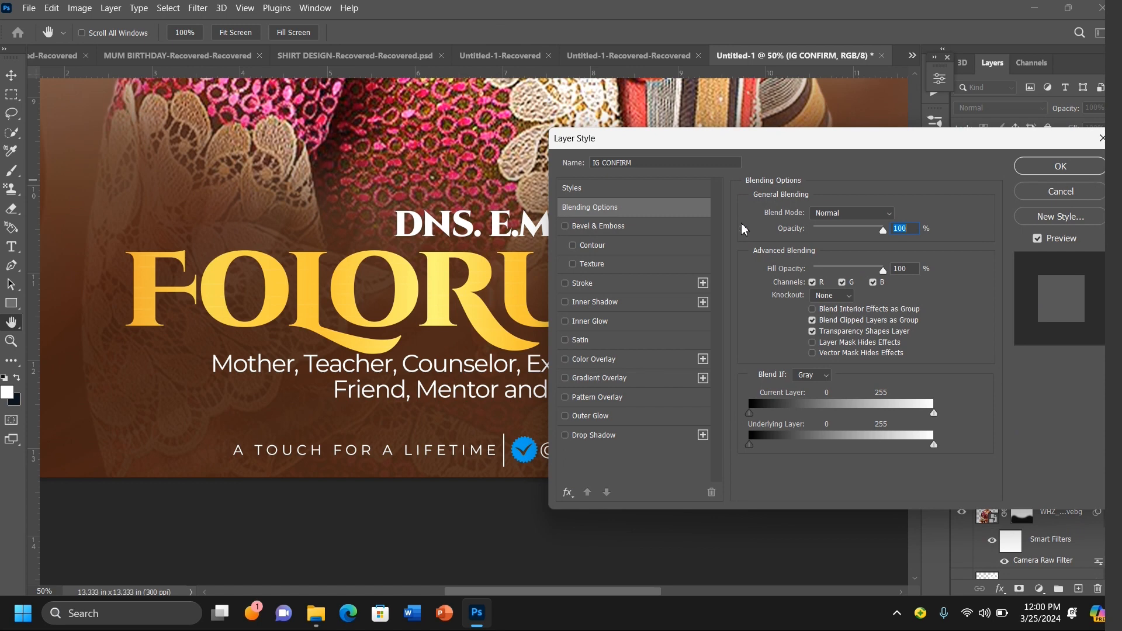
click(597, 360)
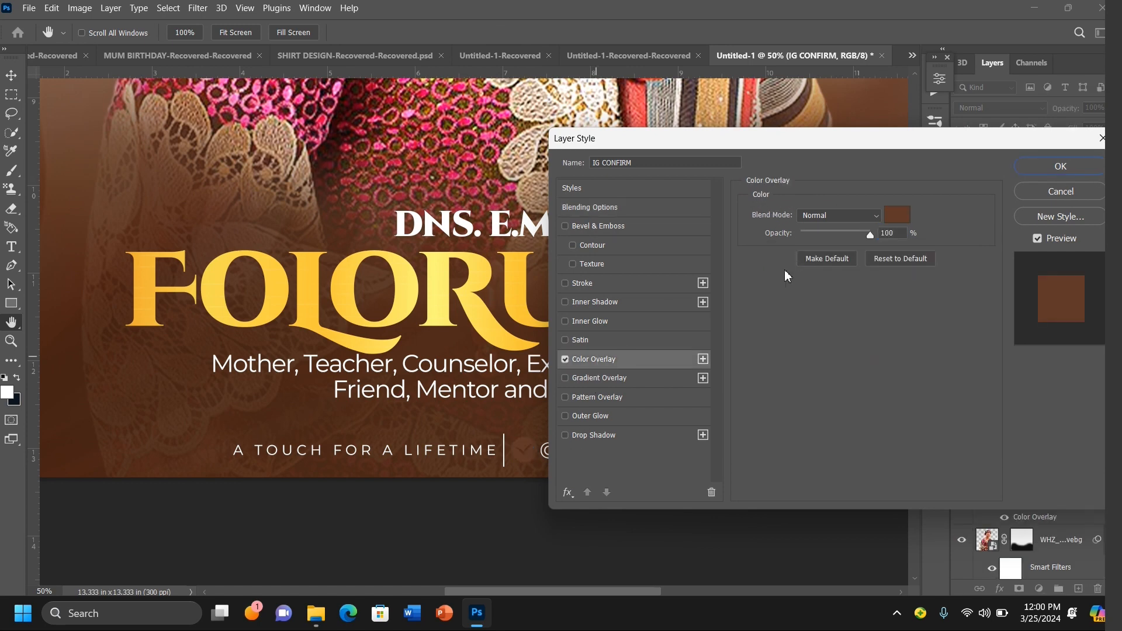
click(896, 215)
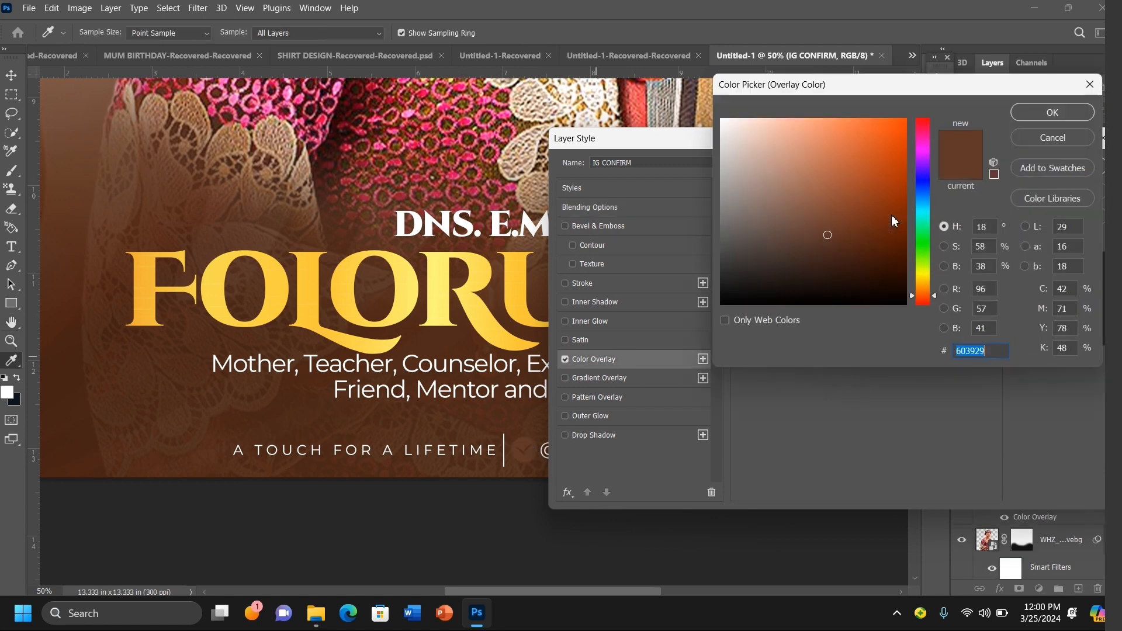
click(446, 291)
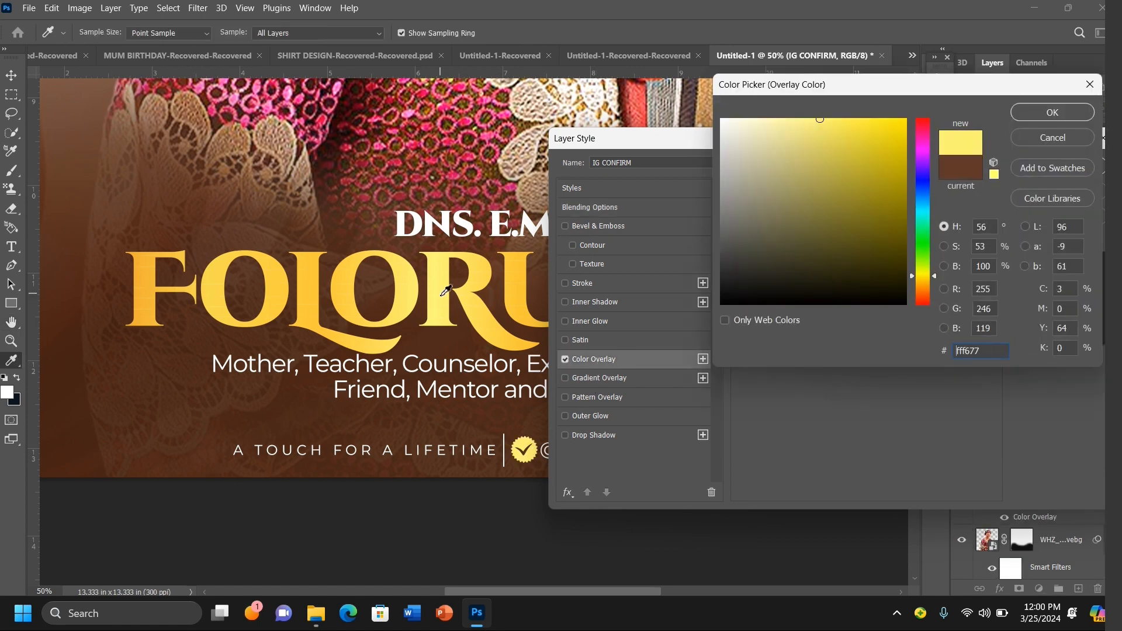
click(1064, 117)
click(1052, 167)
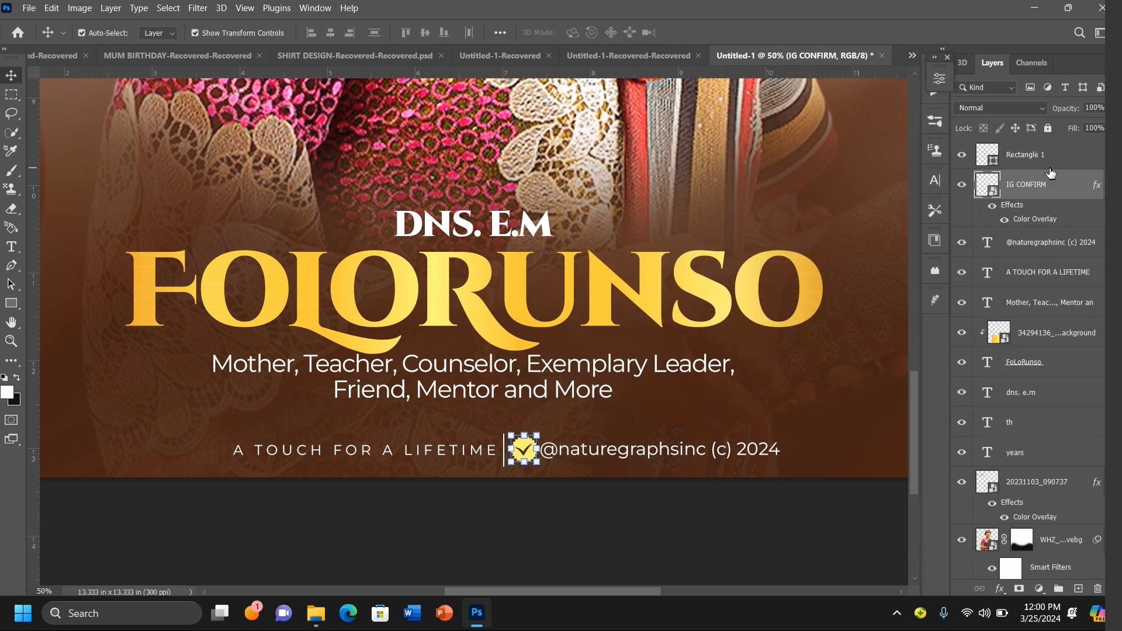
Step: Place the watercolor flowers PNG from the birthday flyer tutorial files as an embedded layer
key(ctrl+minus)
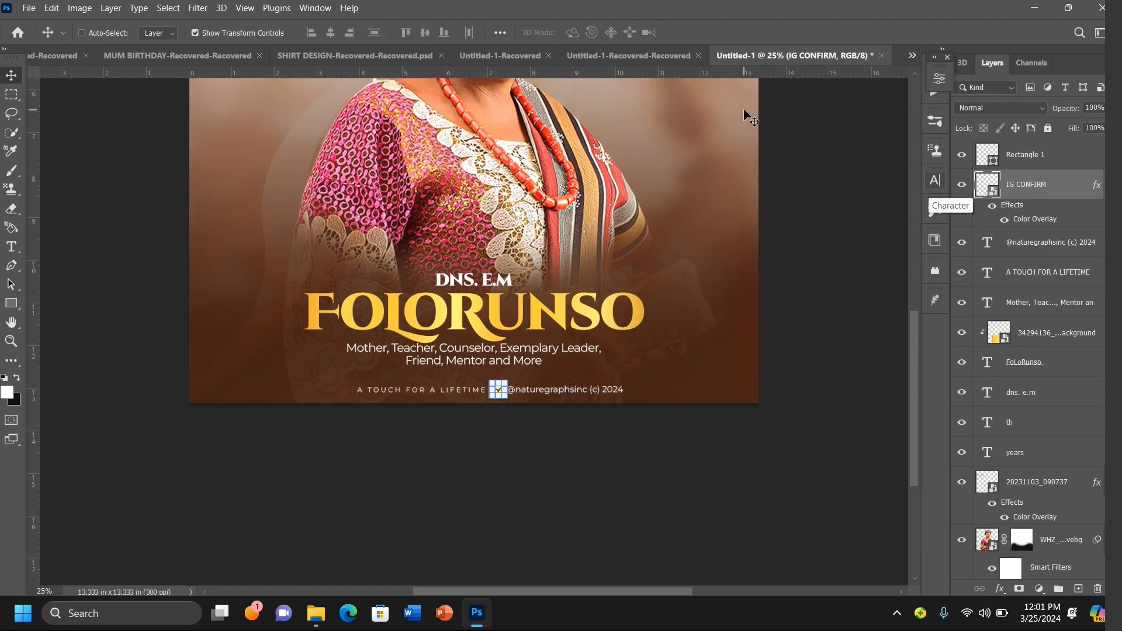
key(ctrl+minus)
click(790, 249)
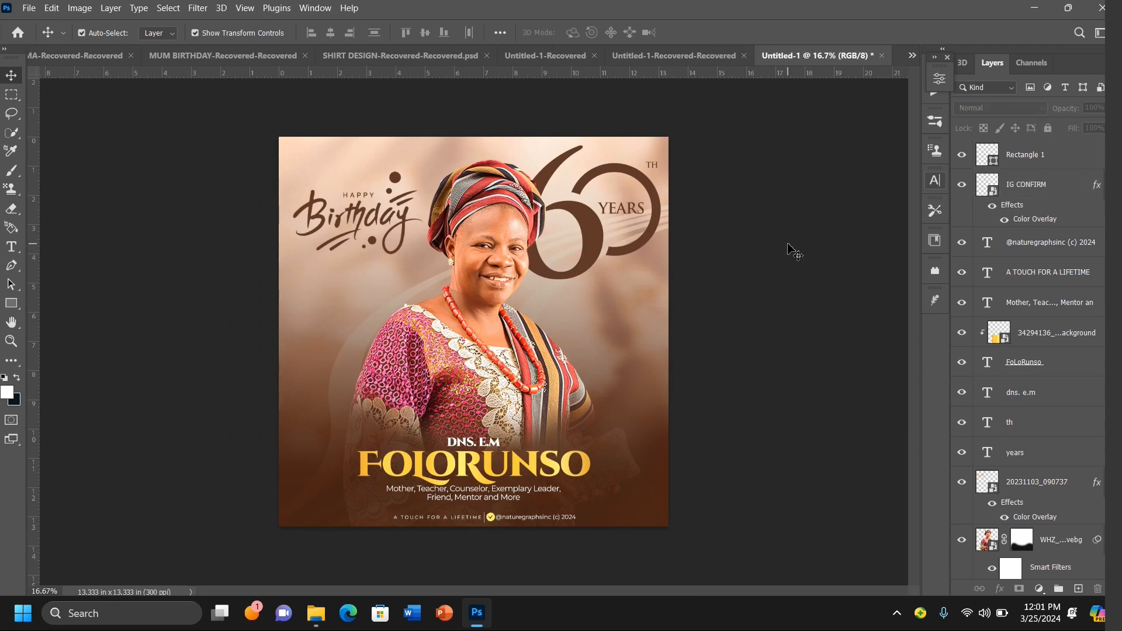
click(28, 9)
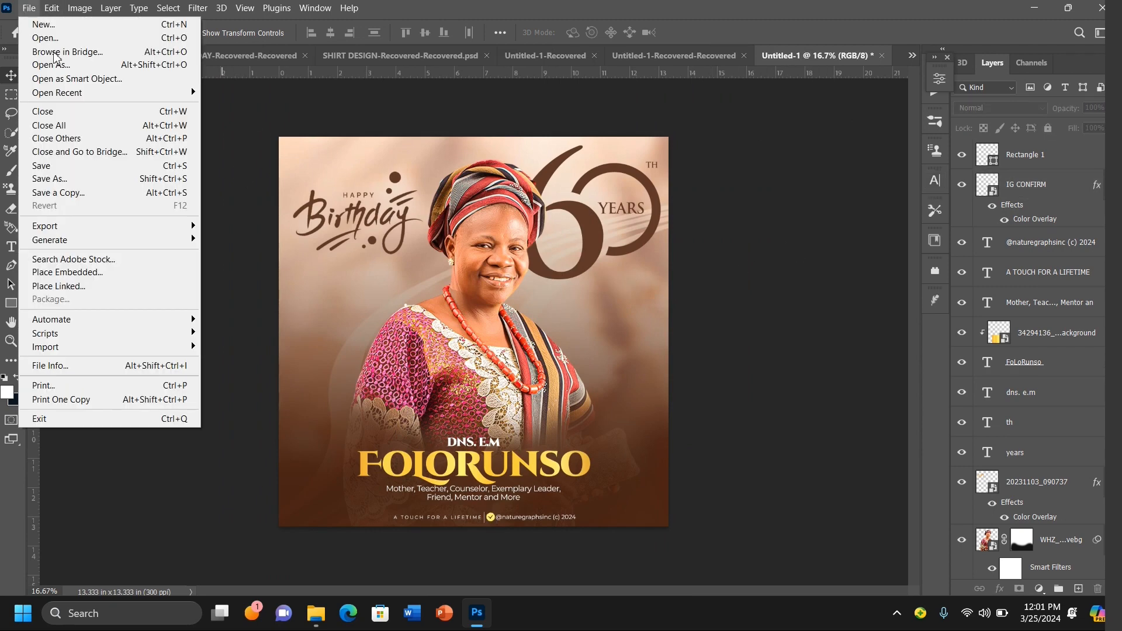
click(139, 277)
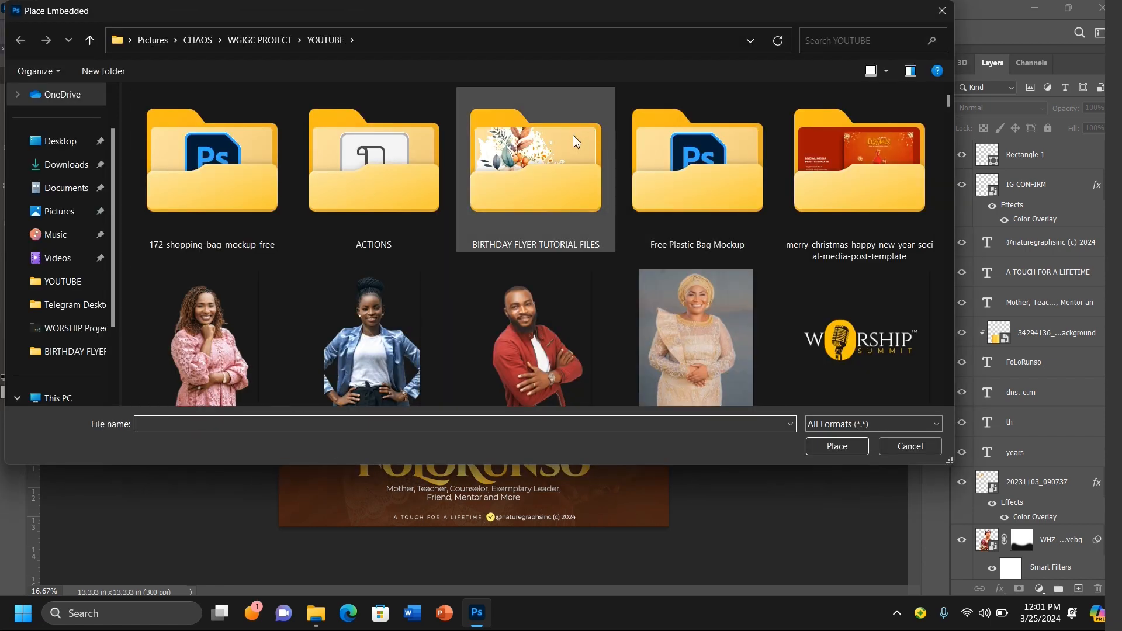
double_click(576, 140)
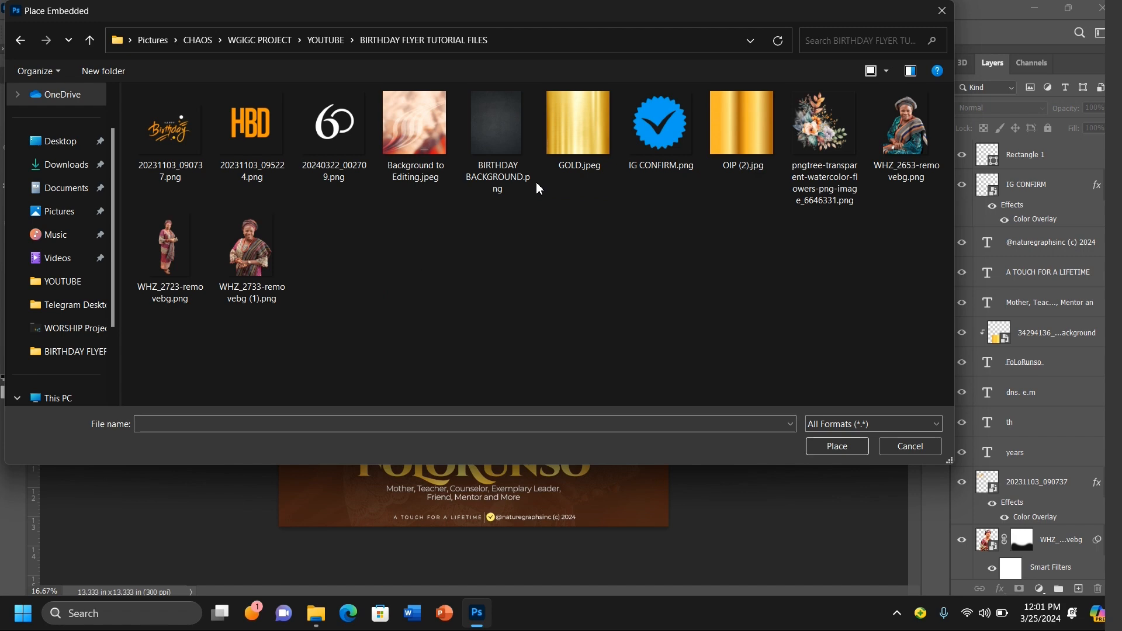
double_click(814, 134)
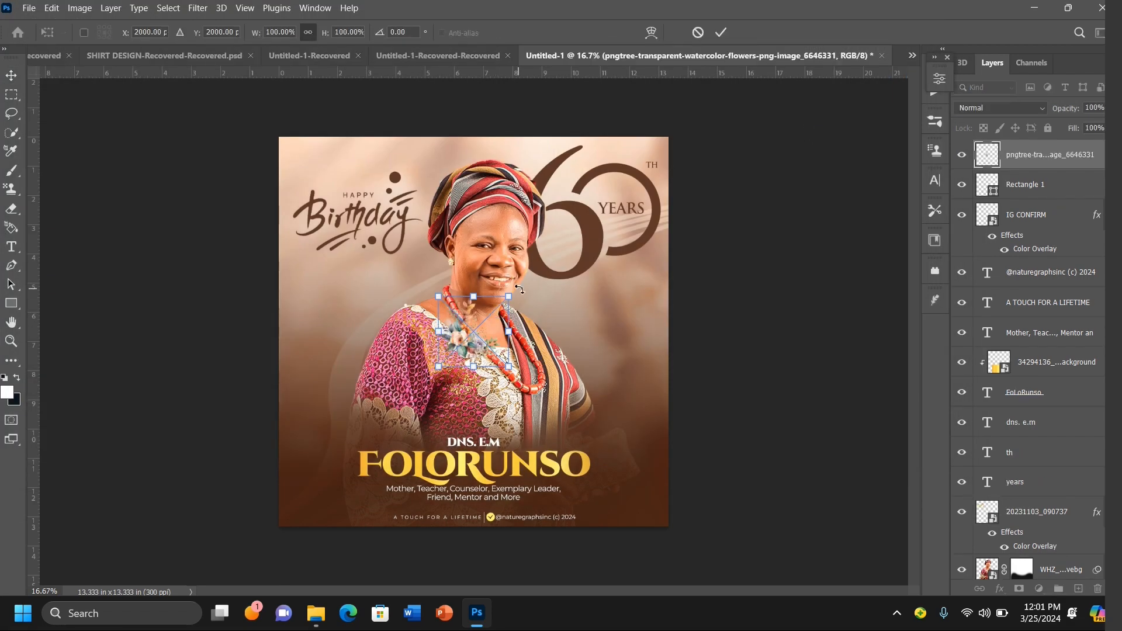
Step: Flip the flowers horizontally, enlarge them to about 158%, and position them at the flyer's bottom-right corner
right_click(479, 335)
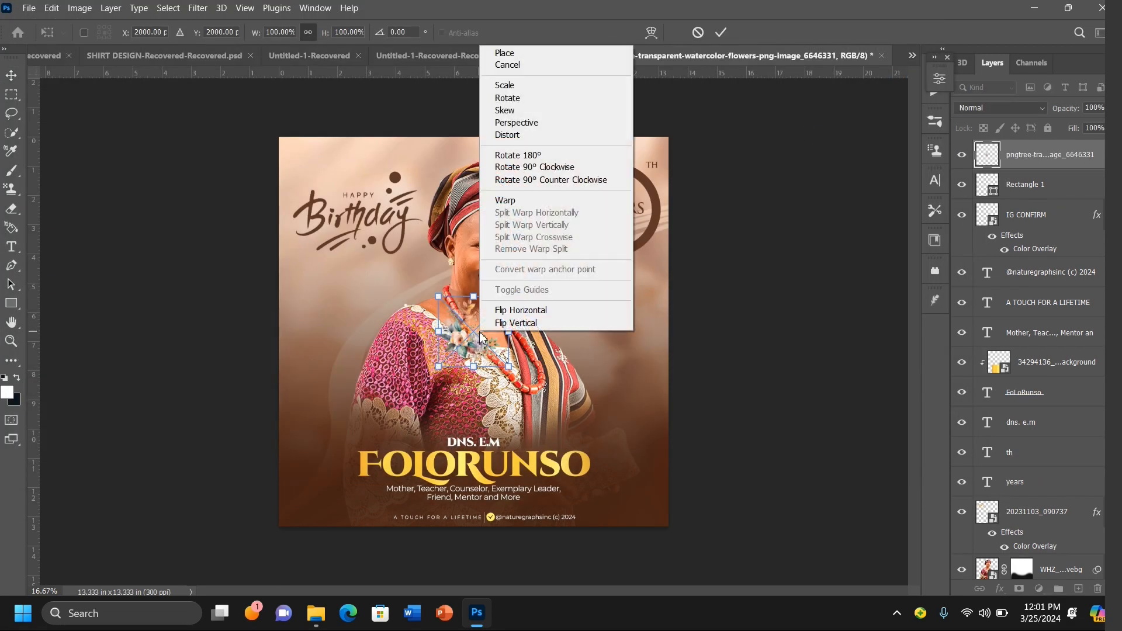
click(504, 311)
drag(481, 331, 717, 549)
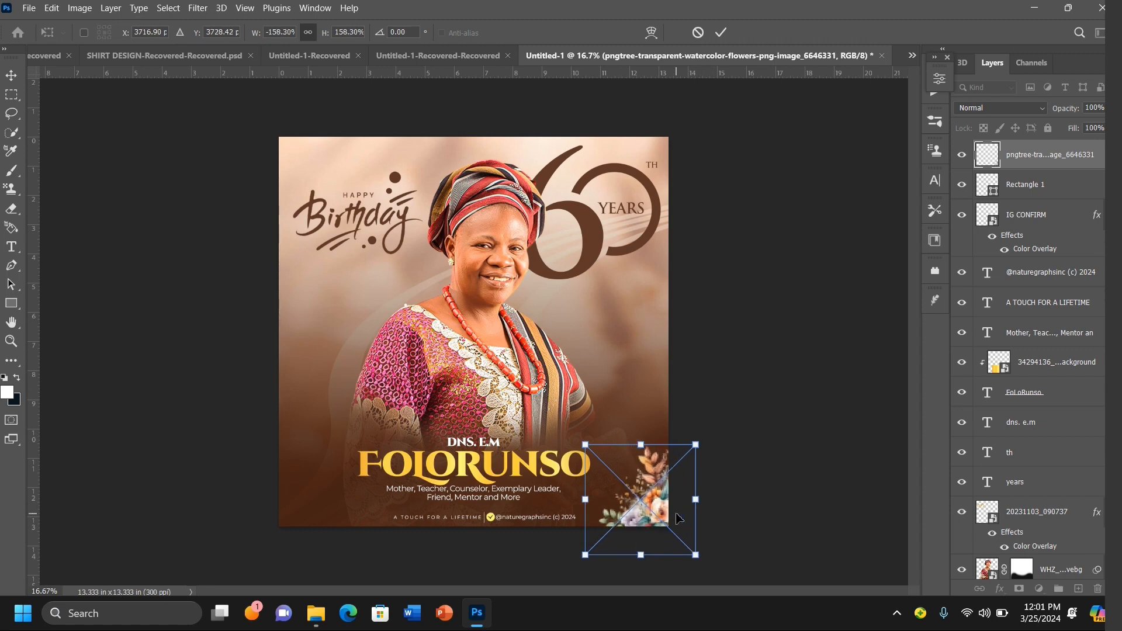
key(Up)
key(Up)
key(Up)
key(Up)
key(Up)
key(Left)
key(Left)
key(Left)
key(Left)
key(Left)
key(Left)
key(Left)
key(Left)
key(Left)
key(Left)
key(Left)
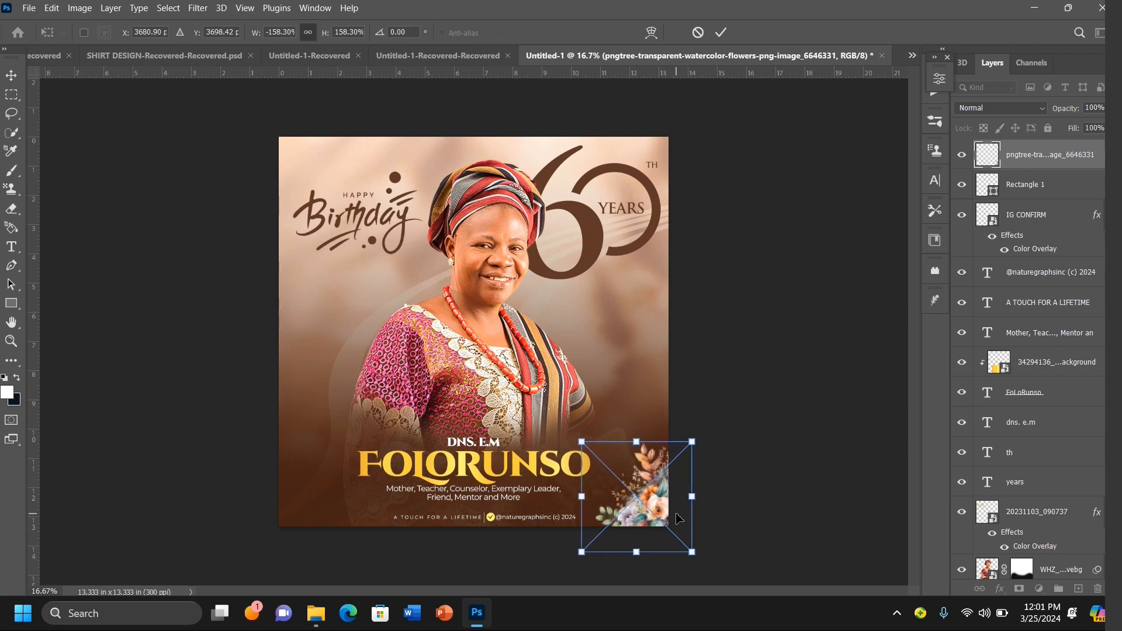
key(Left)
key(Left)
key(Left)
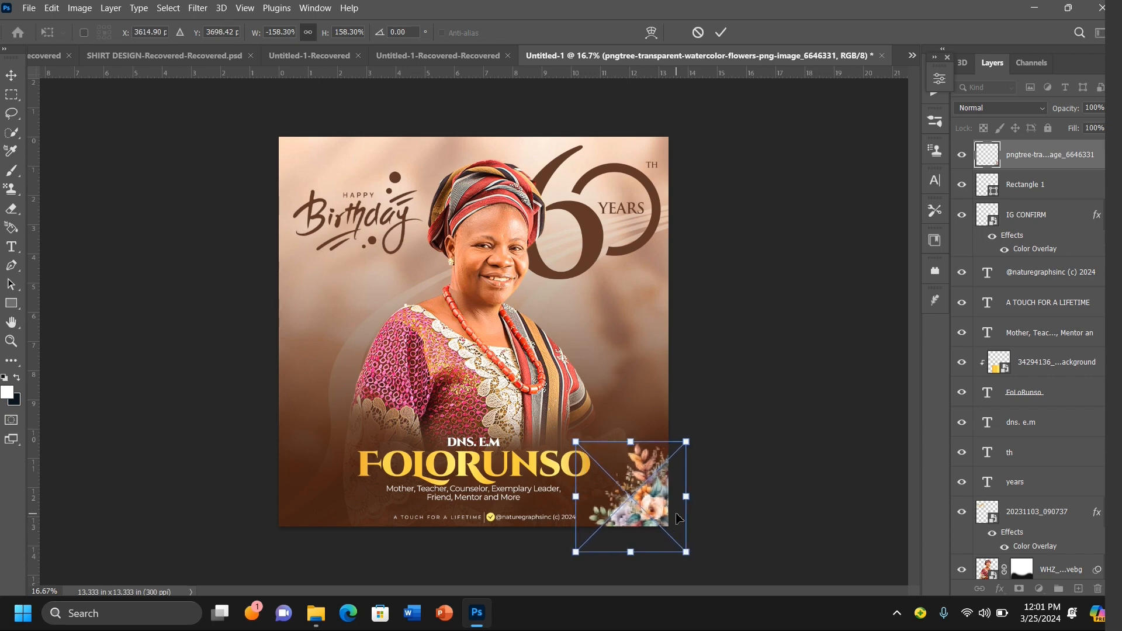
key(Up)
key(Up)
key(Up)
key(Up)
key(Up)
key(Up)
key(Up)
key(Up)
key(Up)
key(Up)
key(Up)
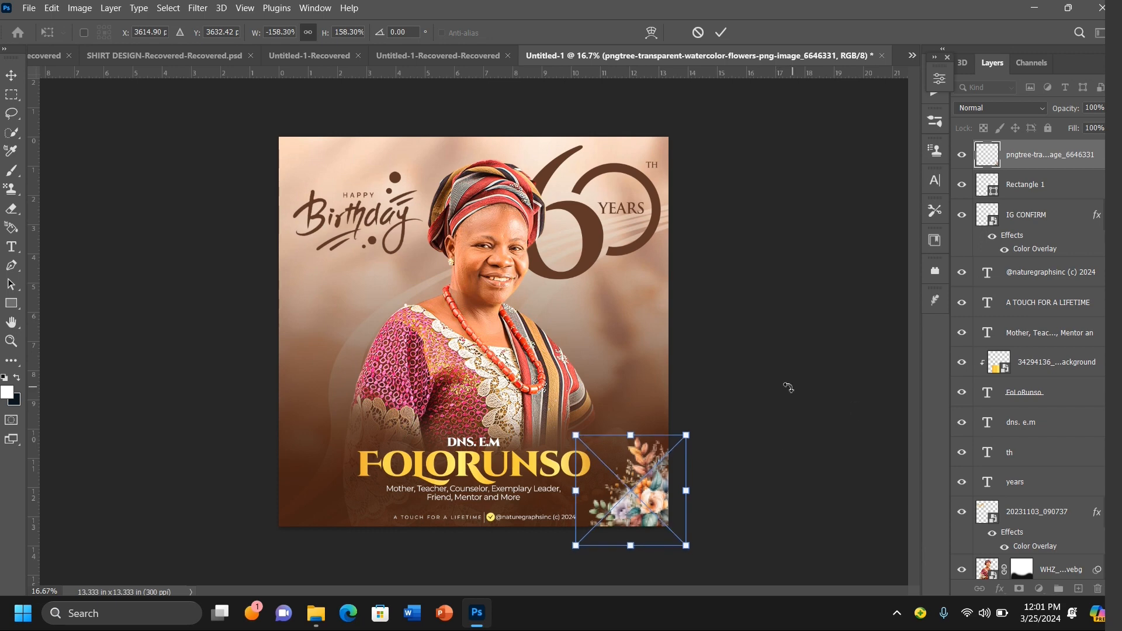
key(Return)
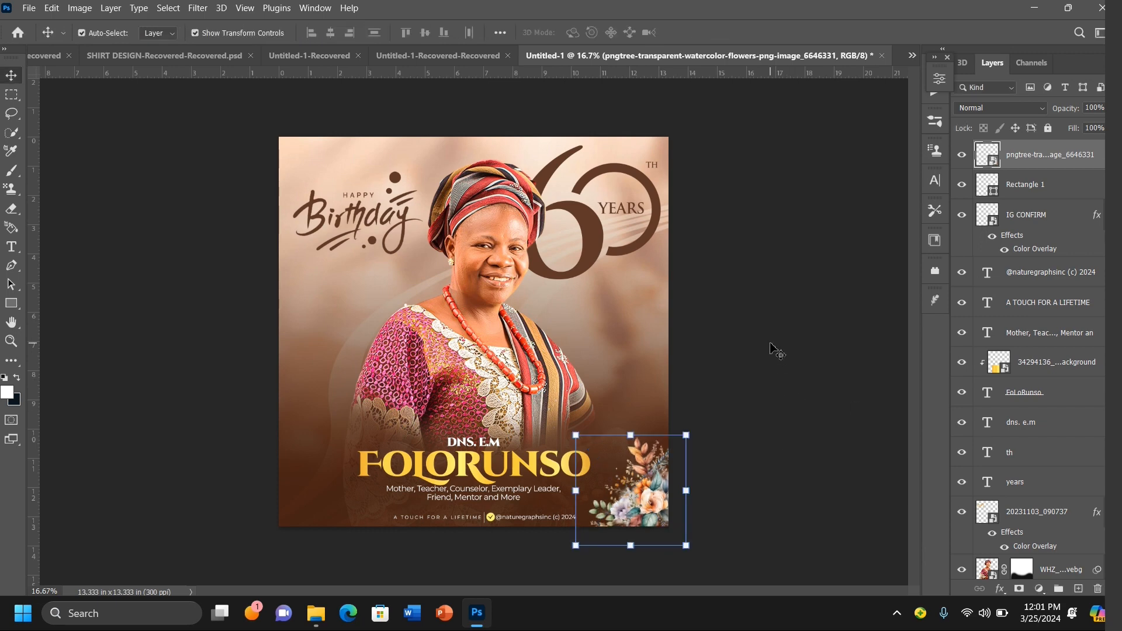
Step: Duplicate the watercolor flowers and move the copy to the flyer's top-left corner, rotated about 14°
key(ctrl+j)
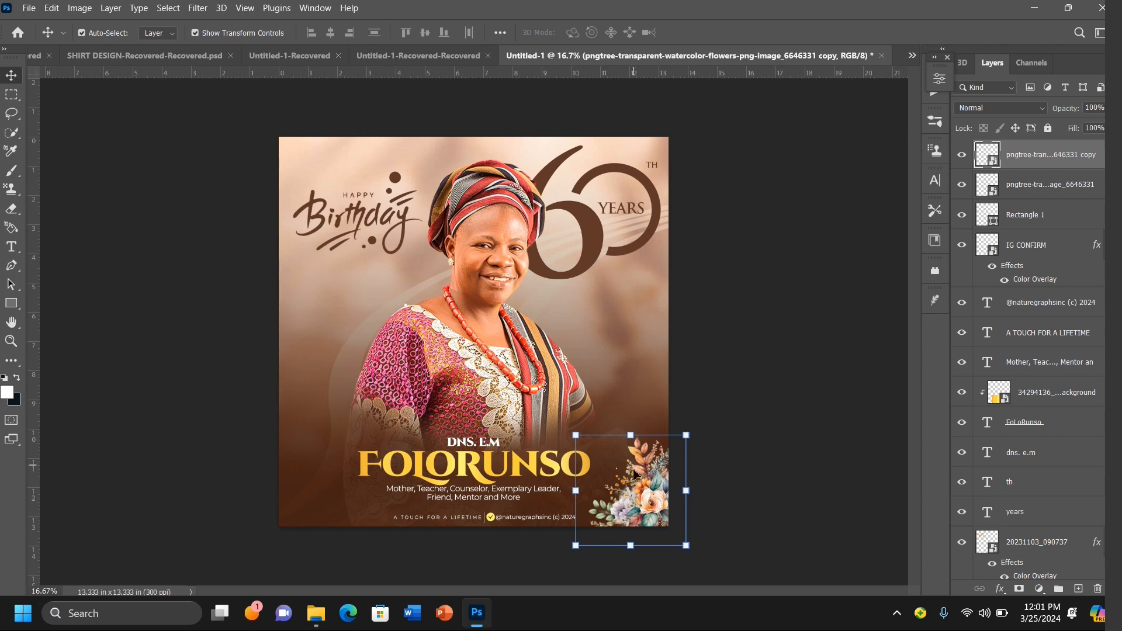
drag(637, 477, 372, 284)
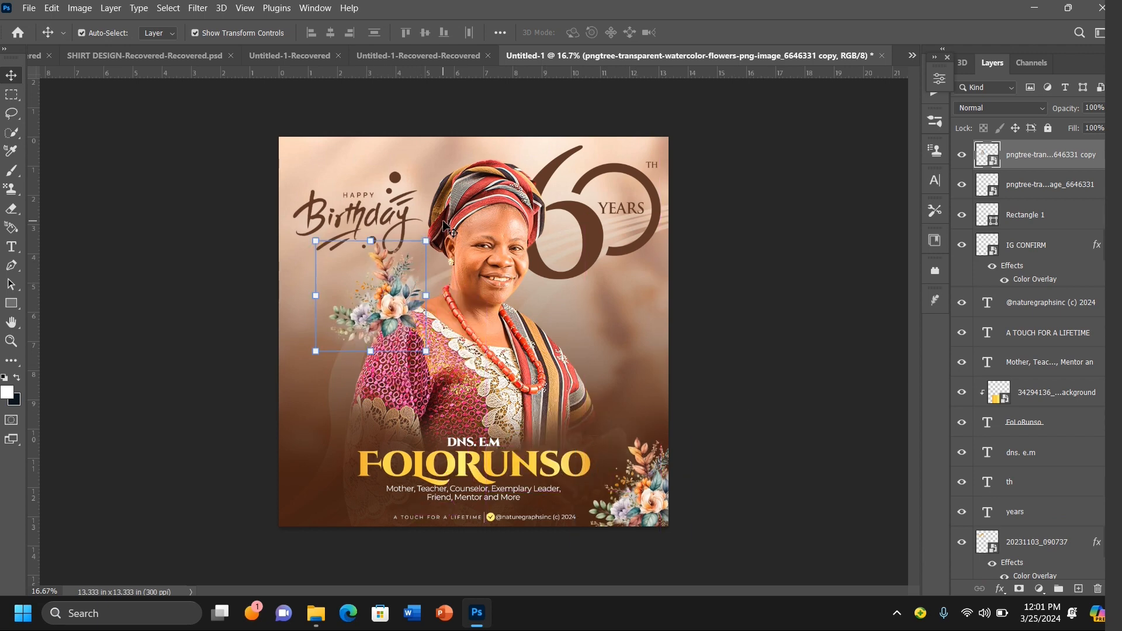
drag(436, 228, 290, 399)
drag(353, 273, 296, 143)
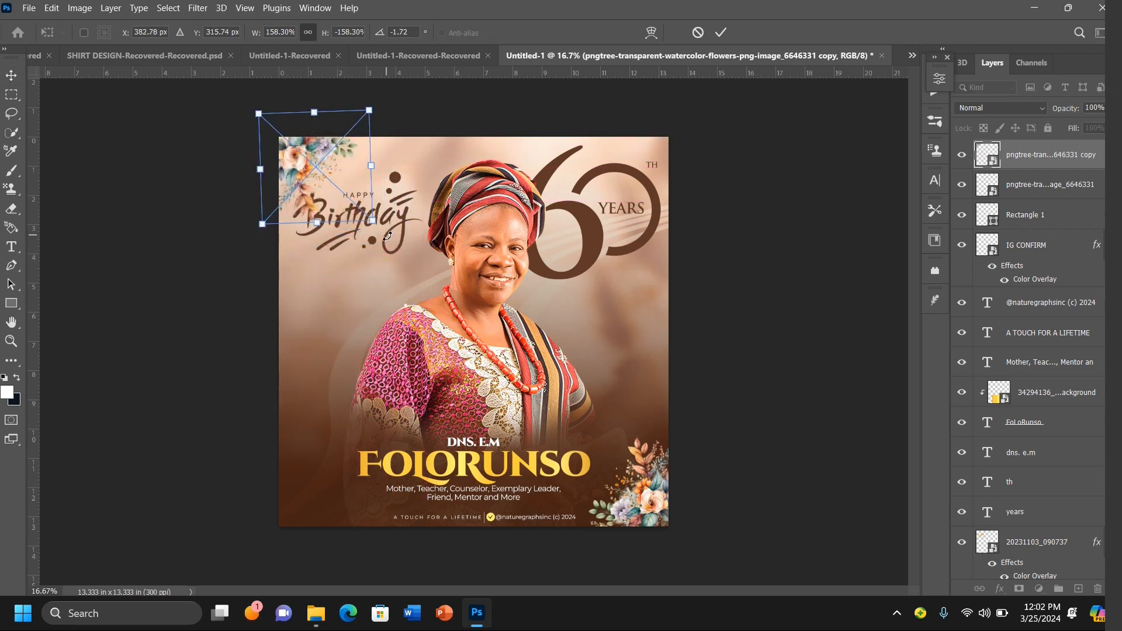
drag(389, 236, 366, 251)
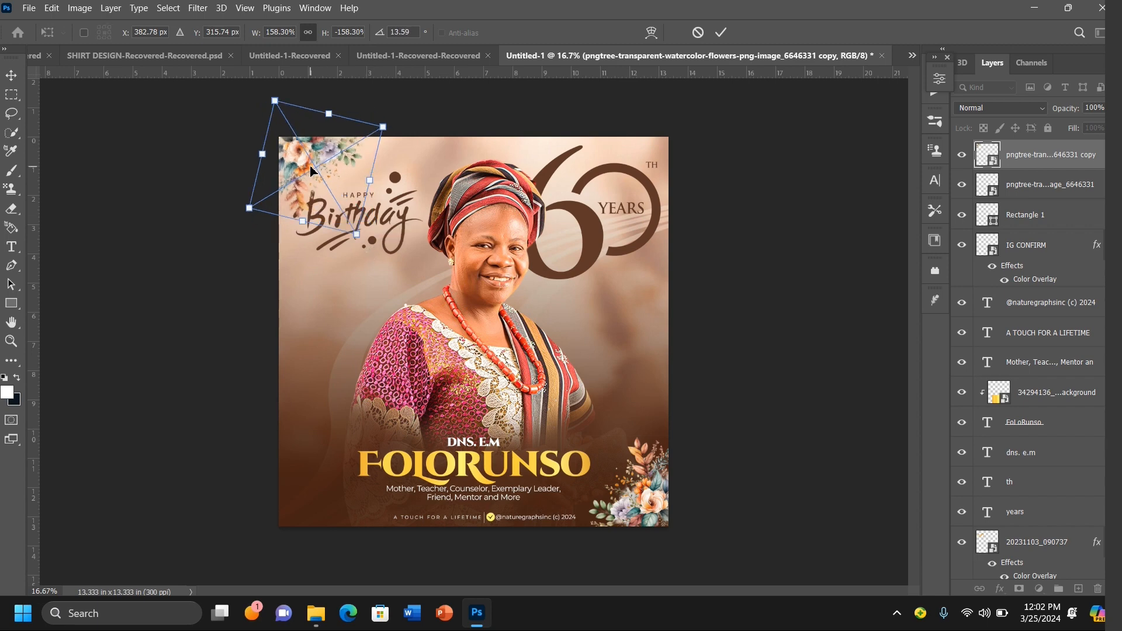
key(Left)
key(Left)
key(Left)
key(Left)
key(Left)
key(Left)
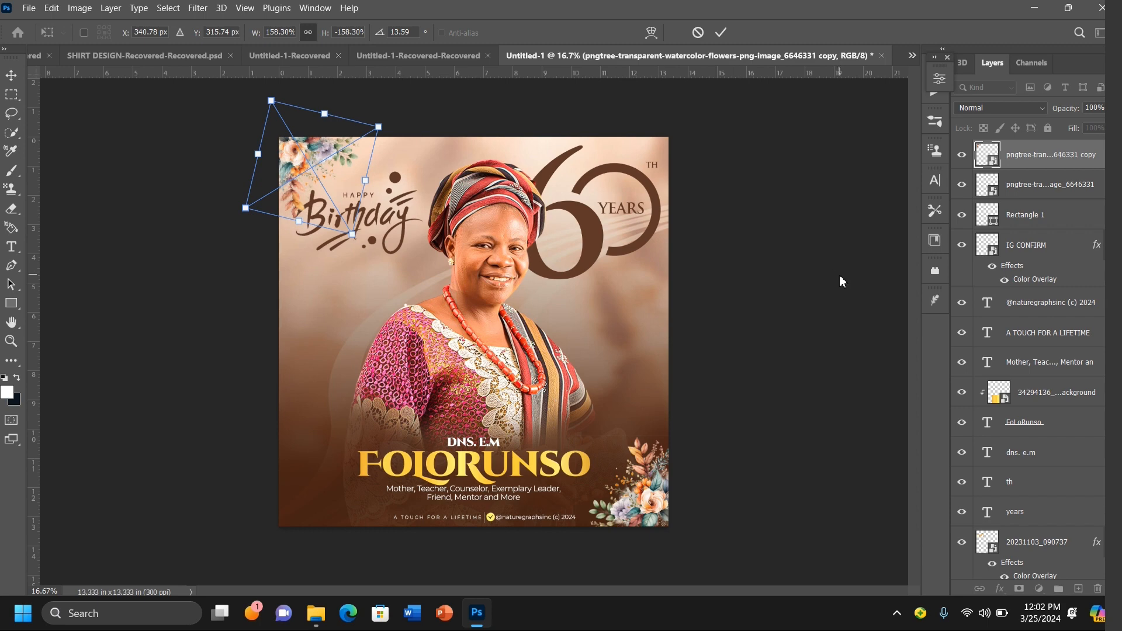
key(Return)
click(836, 241)
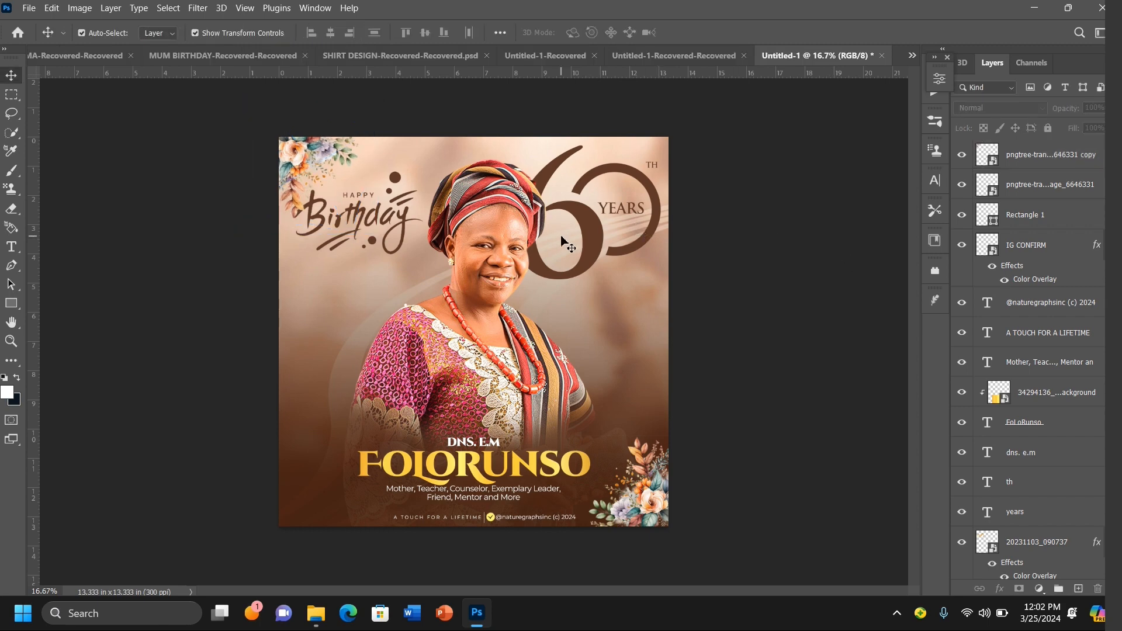
Step: Scale the Happy Birthday graphic up to about 13.78% and shift it slightly left toward the edge
click(375, 231)
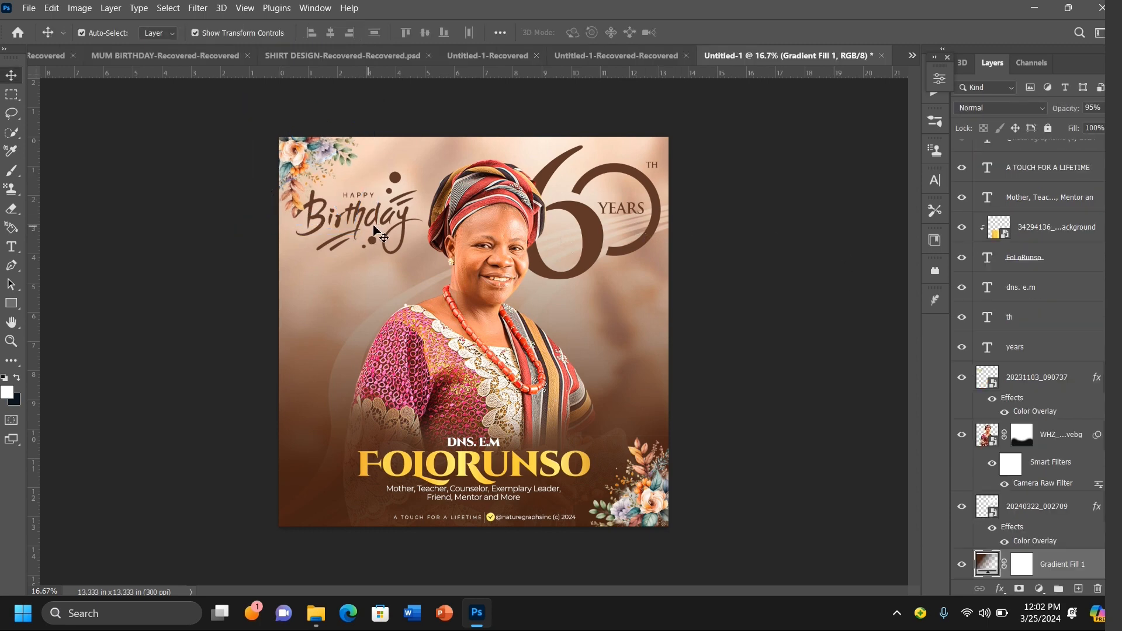
click(413, 223)
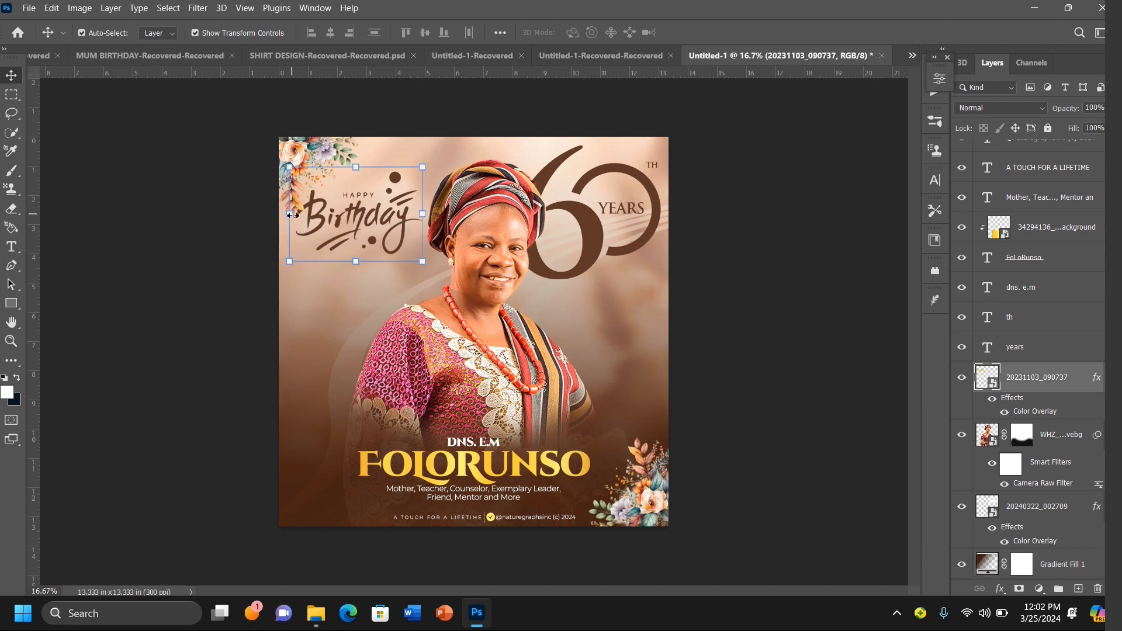
mouse_move(289, 214)
mouse_down()
mouse_move(266, 216)
mouse_move(279, 226)
mouse_up()
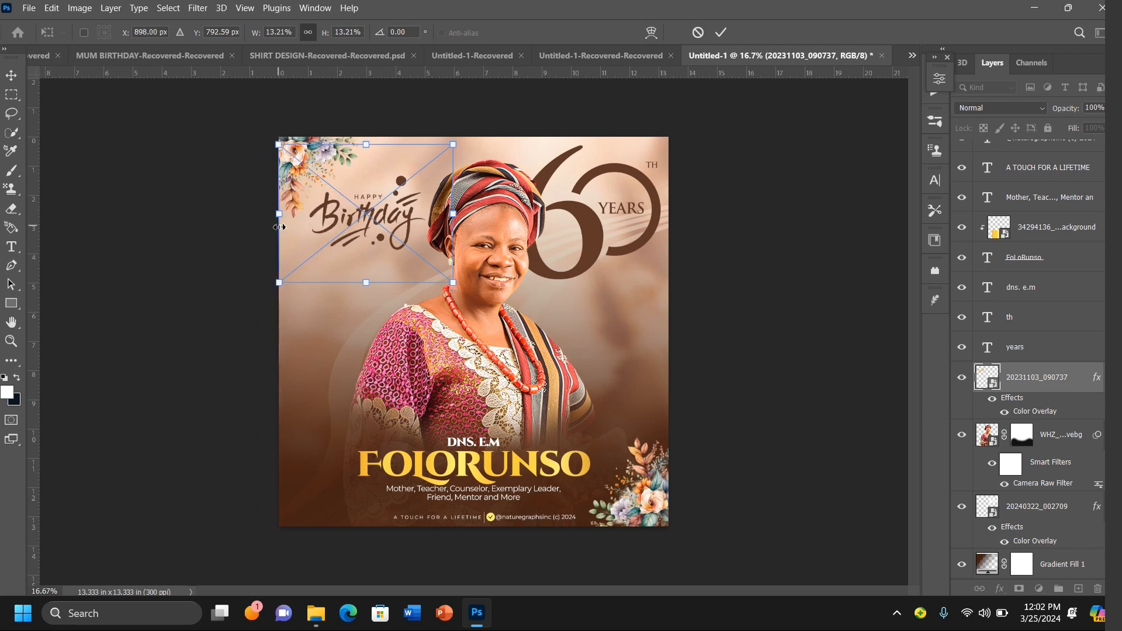
key(Left)
key(Left)
key(Left)
key(Left)
key(Left)
key(Left)
key(Left)
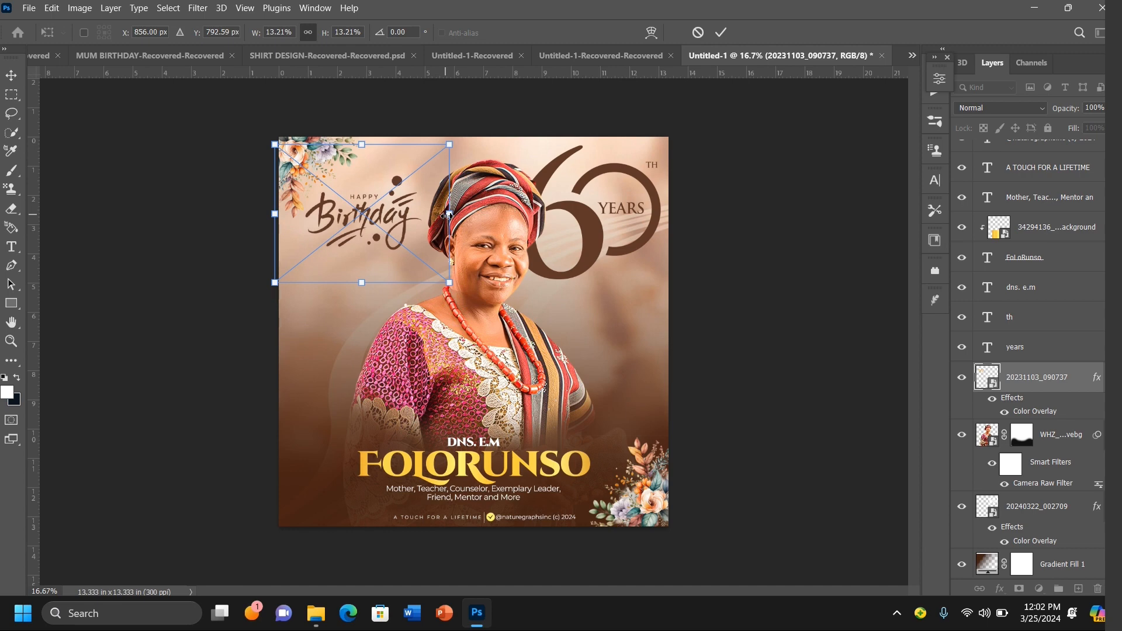
drag(449, 215, 457, 216)
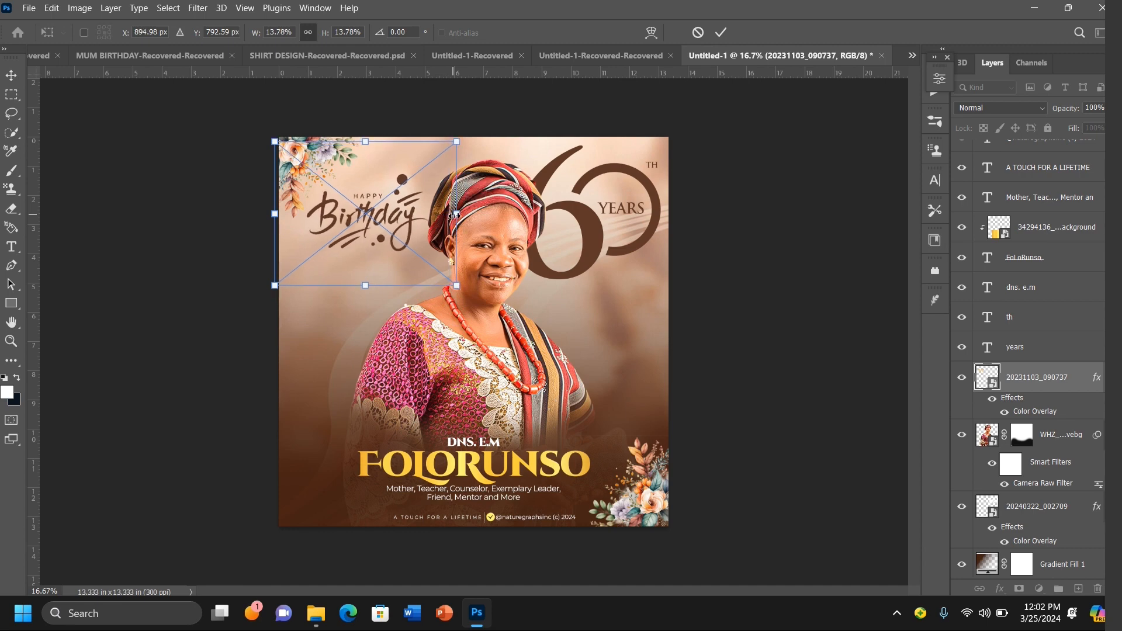
key(Return)
click(769, 256)
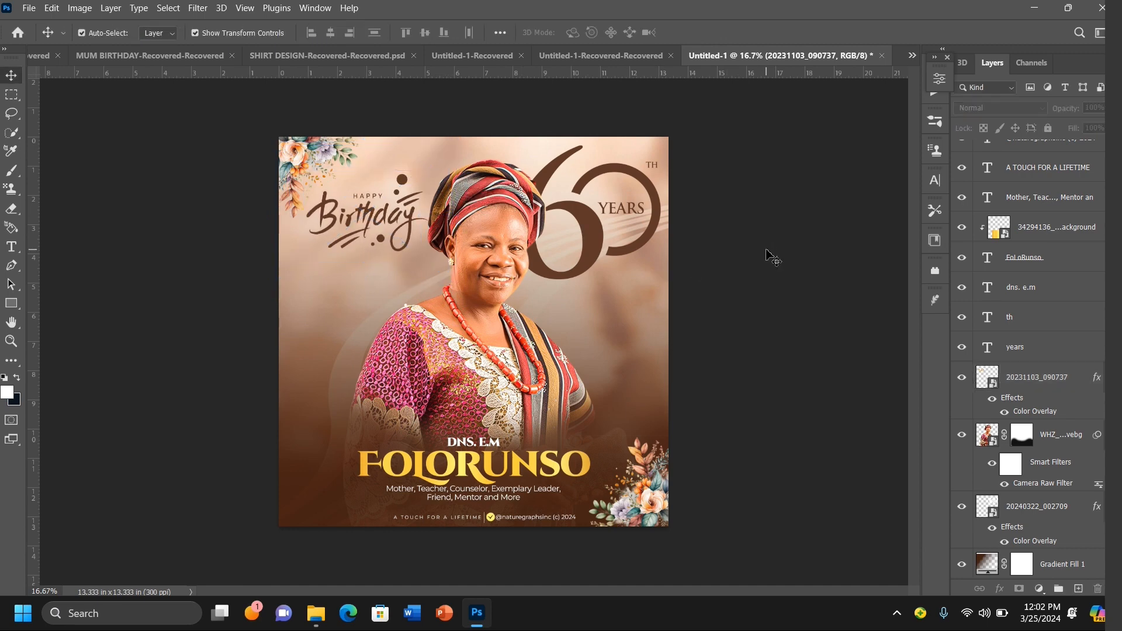
Step: Apply a Gaussian Blur with a 10-pixel radius to the bottom-right flowers
click(644, 504)
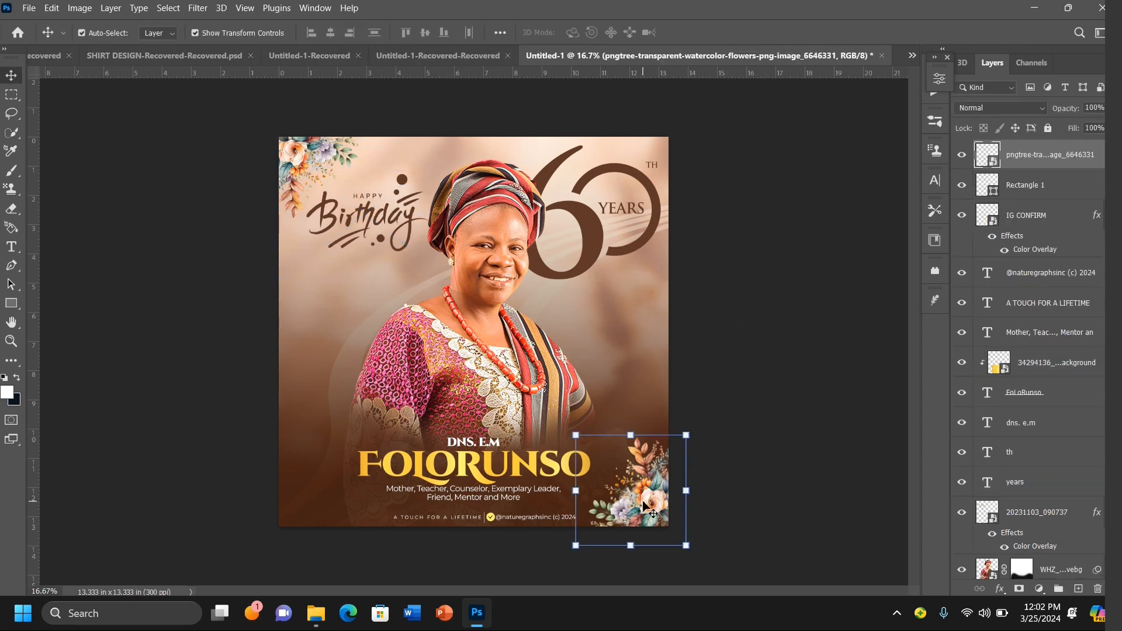
click(206, 8)
mouse_move(304, 188)
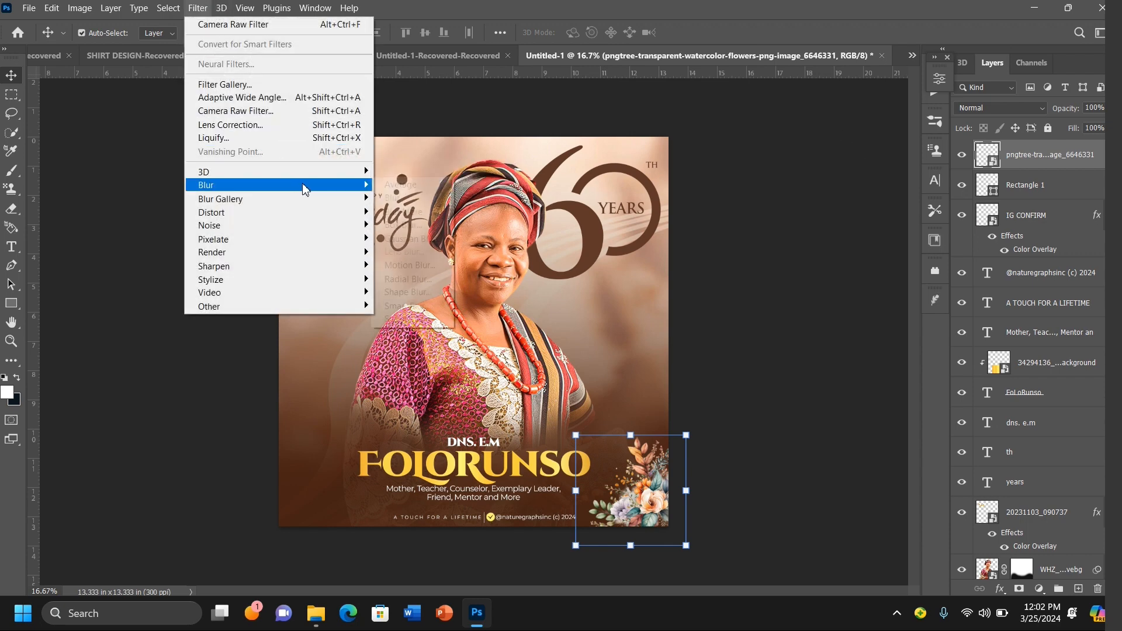
click(406, 241)
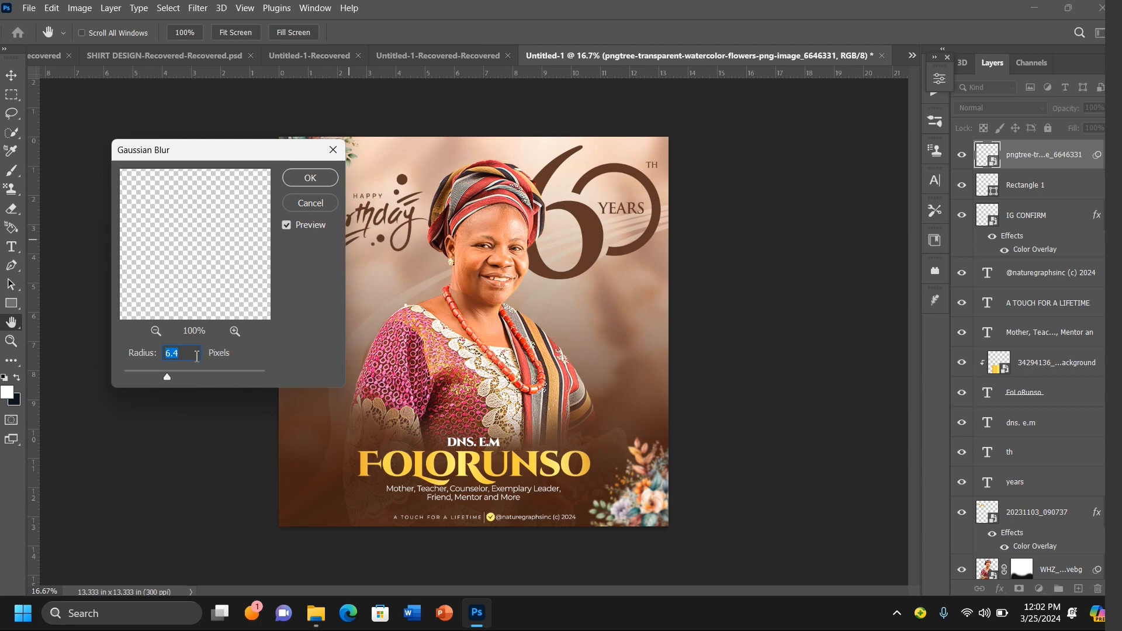
text(10)
click(311, 178)
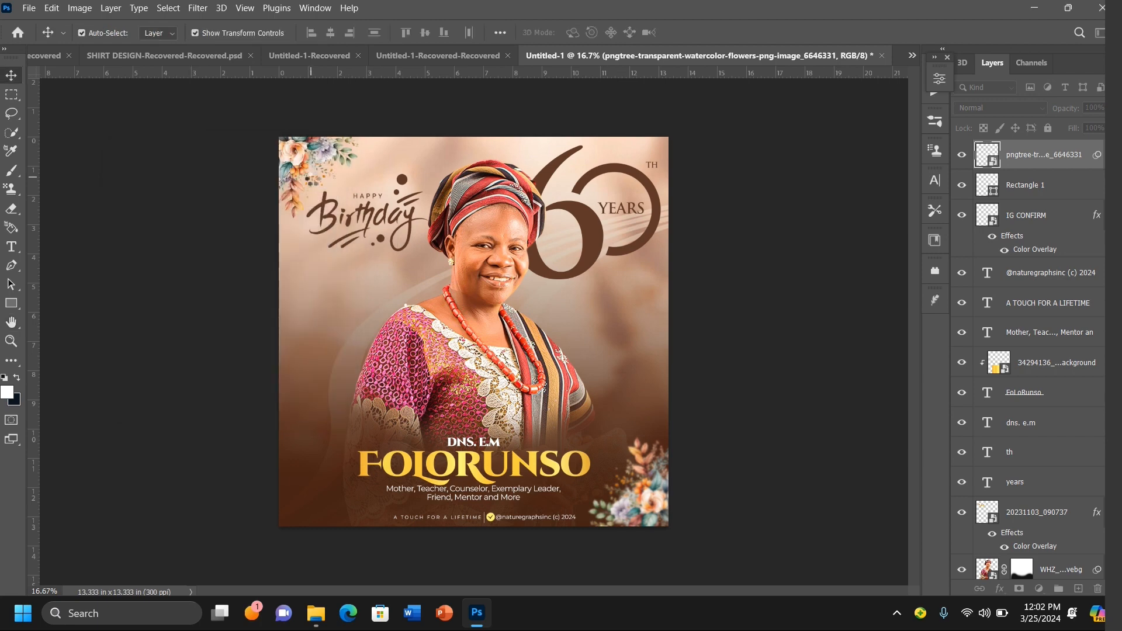
click(186, 297)
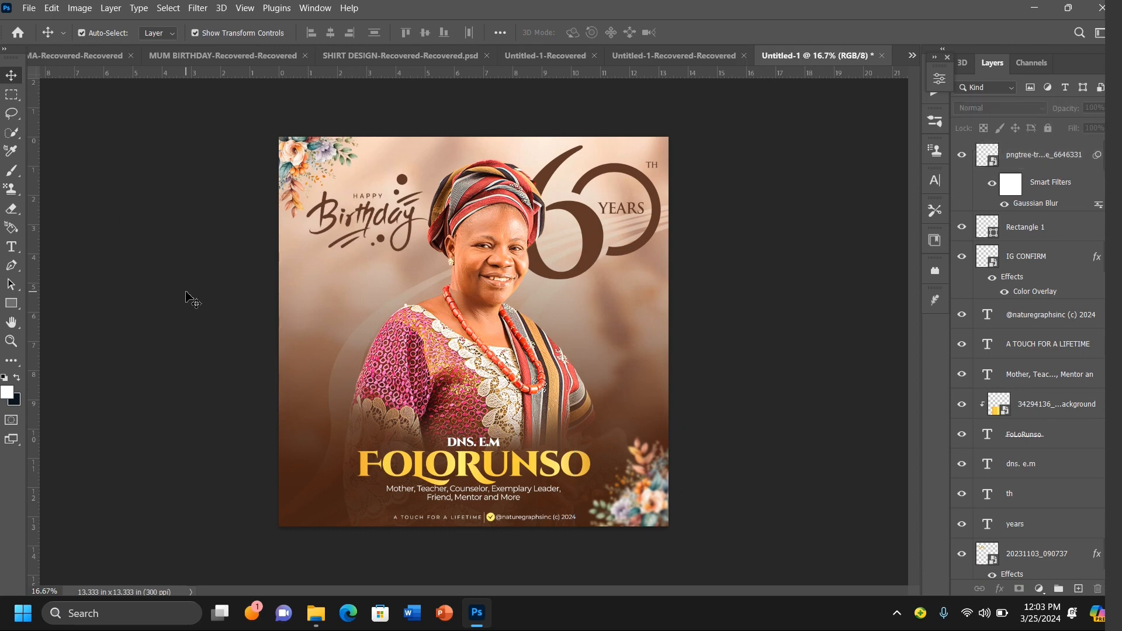
Step: Save a copy of the flyer as a PNG named BIRTHDAY FLYER in the birthday flyer tutorial files folder
click(27, 10)
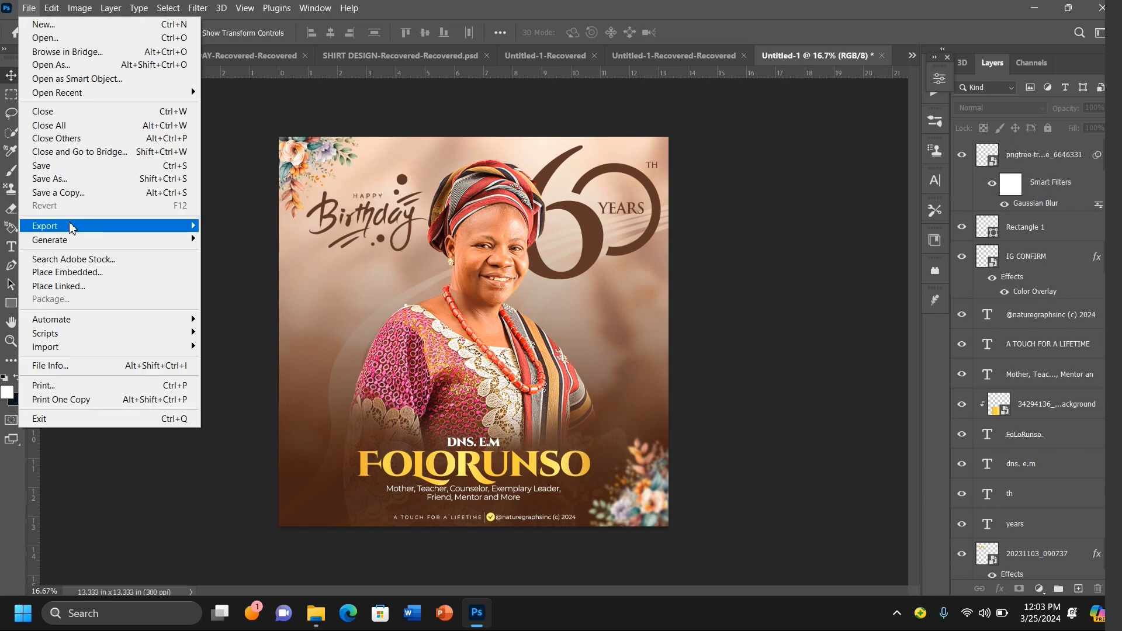
click(88, 193)
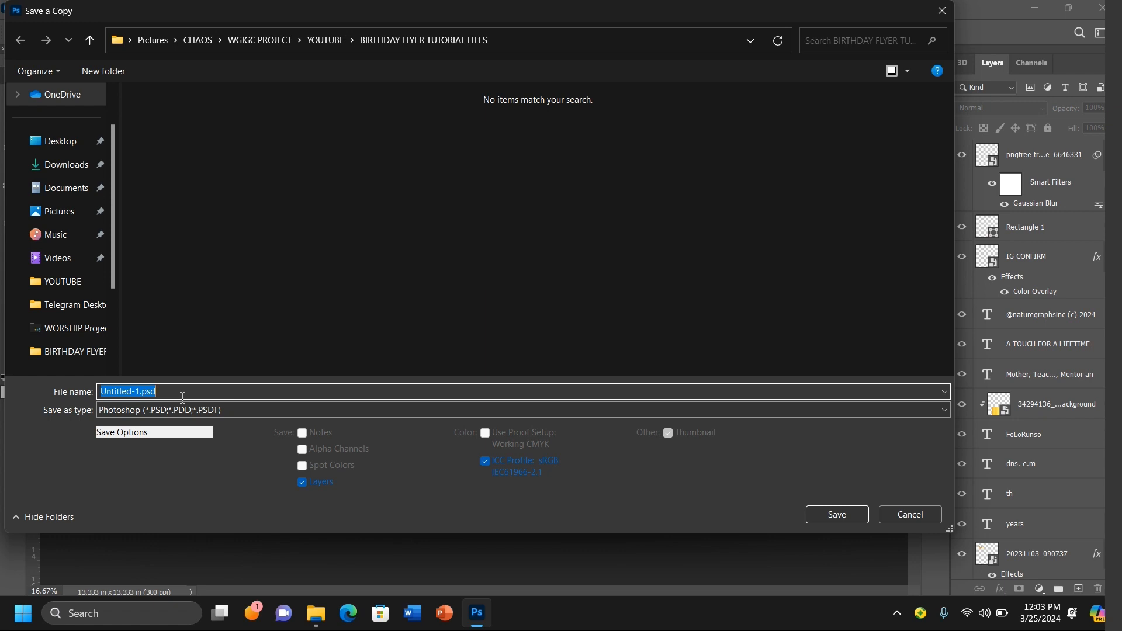
text(B)
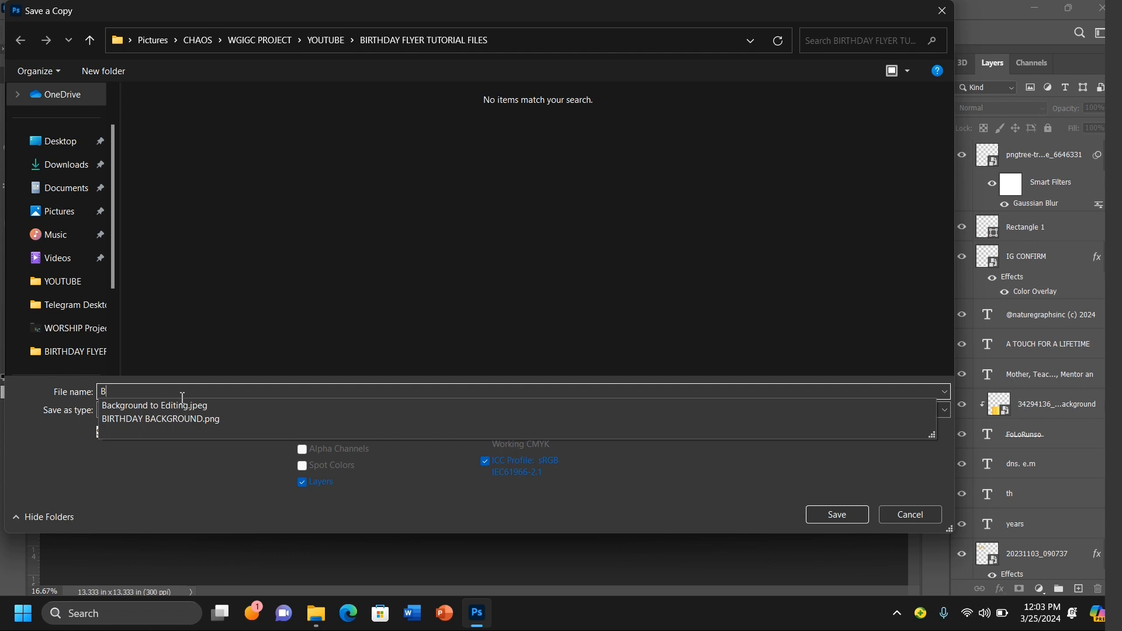
text(IRTHD)
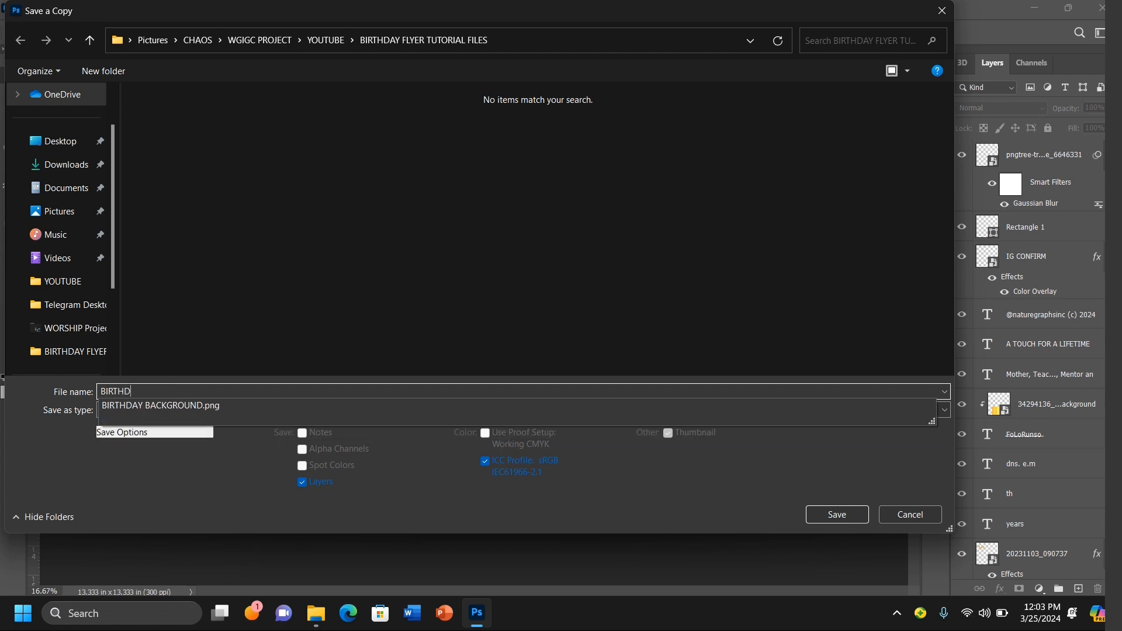
text(AY FLYER)
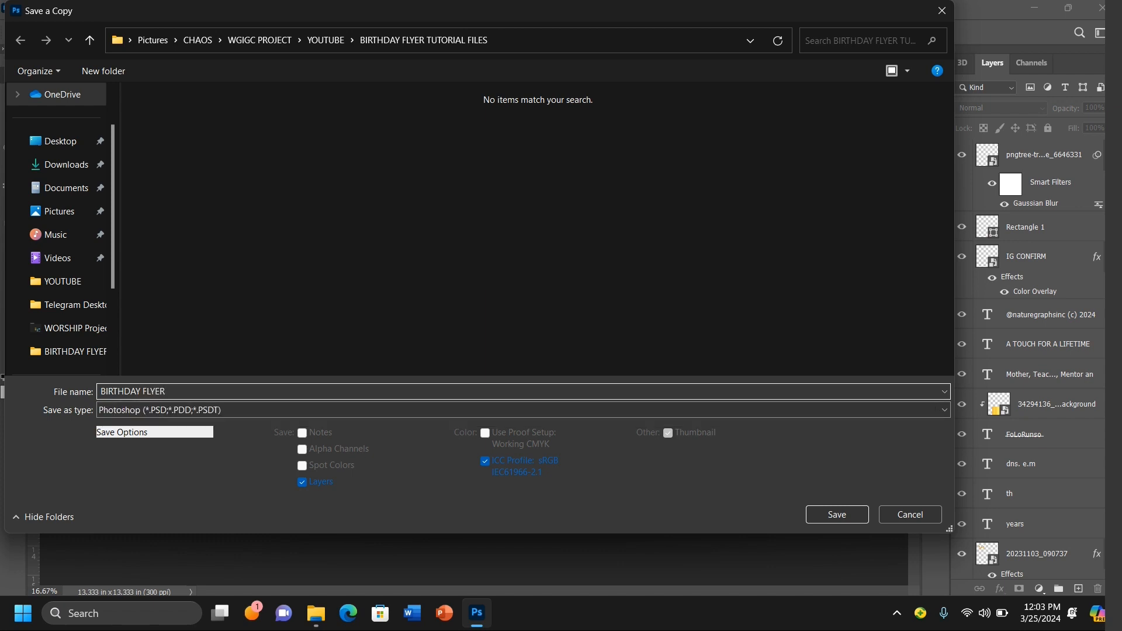
click(183, 411)
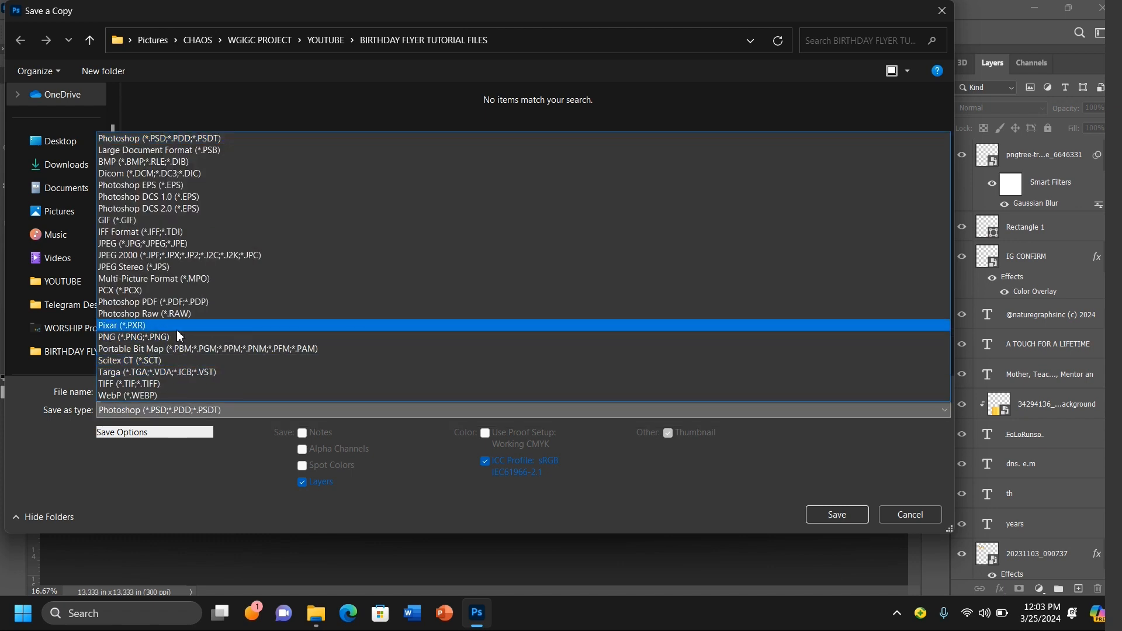
click(134, 337)
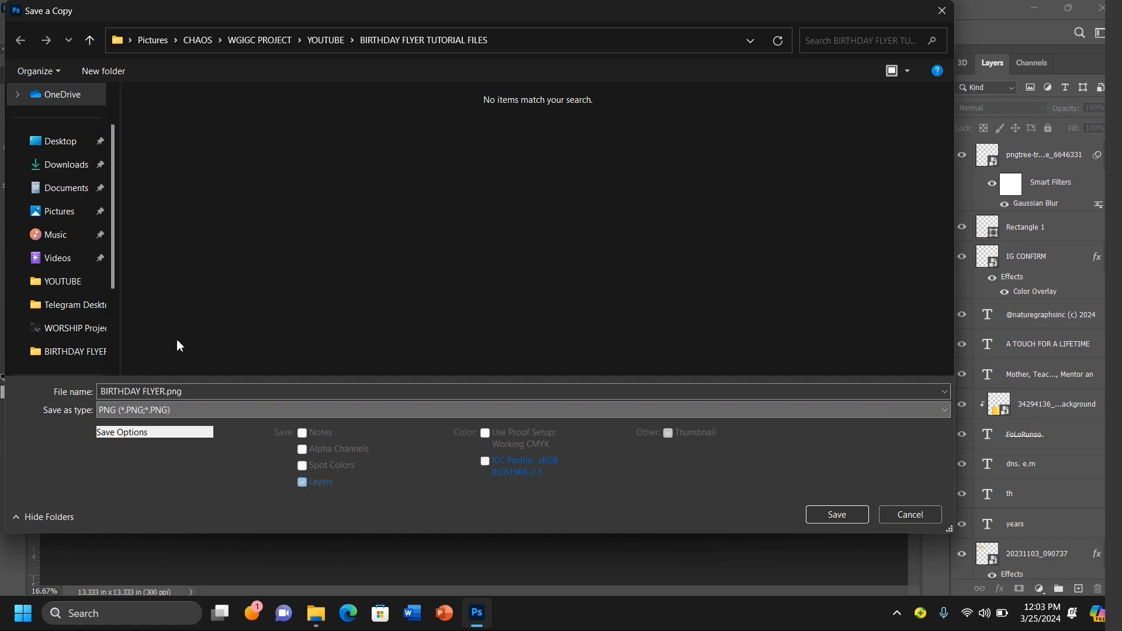
click(815, 514)
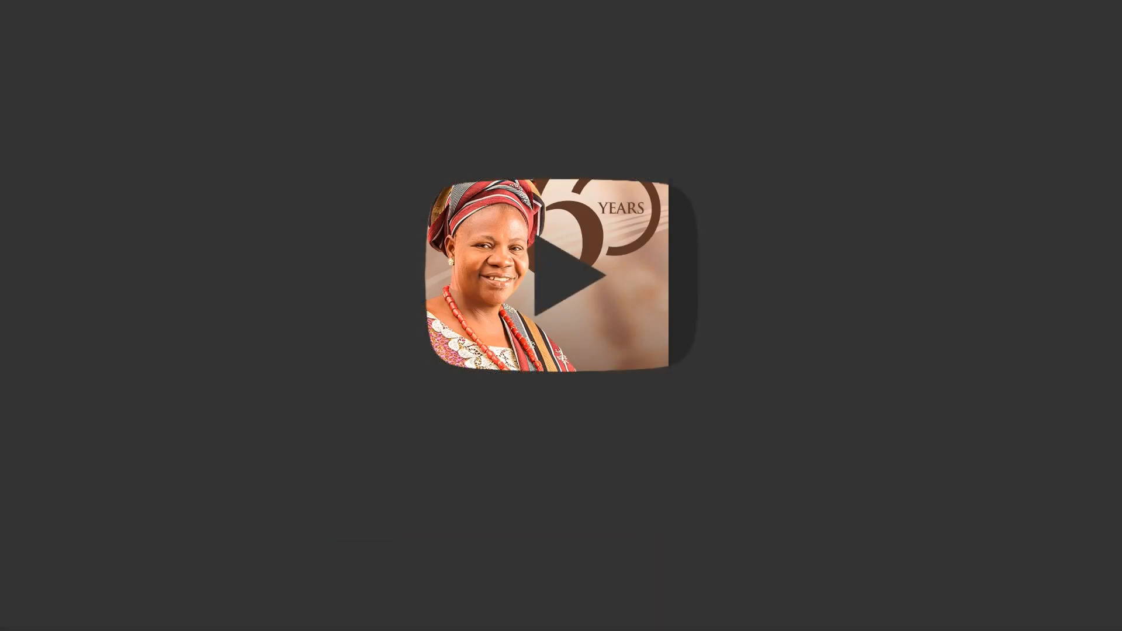